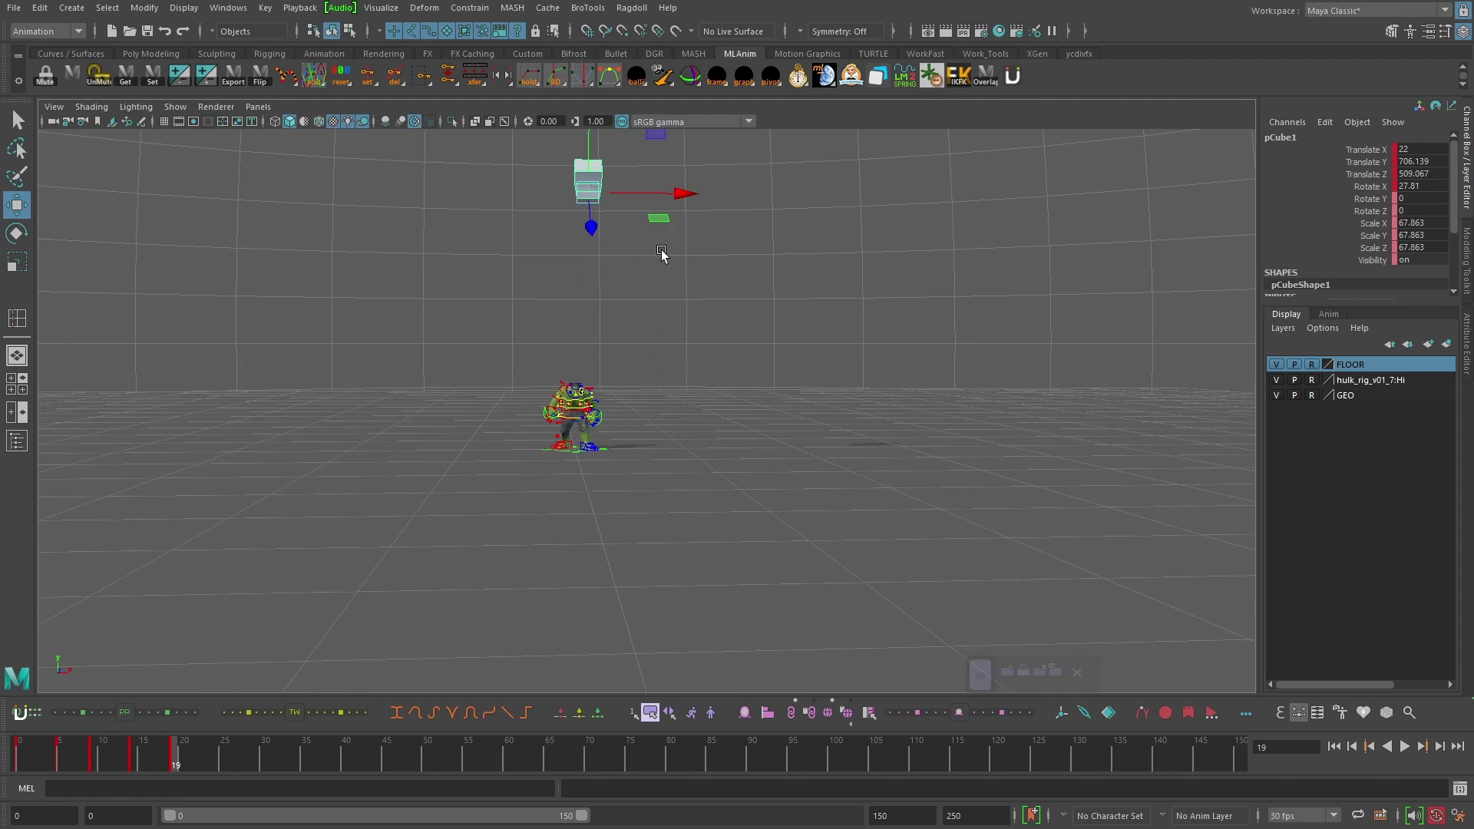
key(e)
alt+drag(727, 269, 492, 419)
key(w)
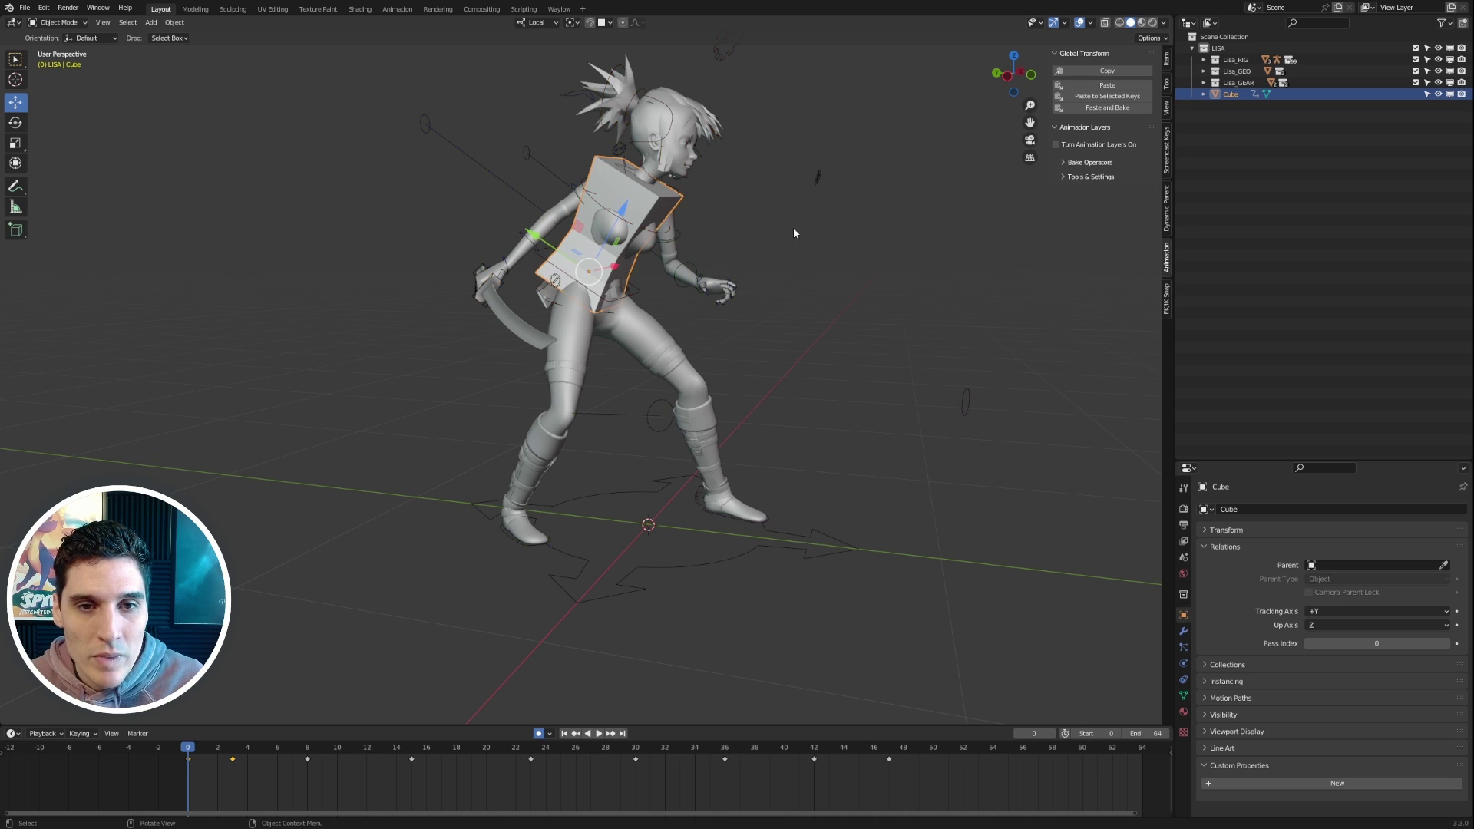
Play the animation to watch the cube move relative to the character, stop it, and return to frame 0
middle_drag(794, 227, 902, 278)
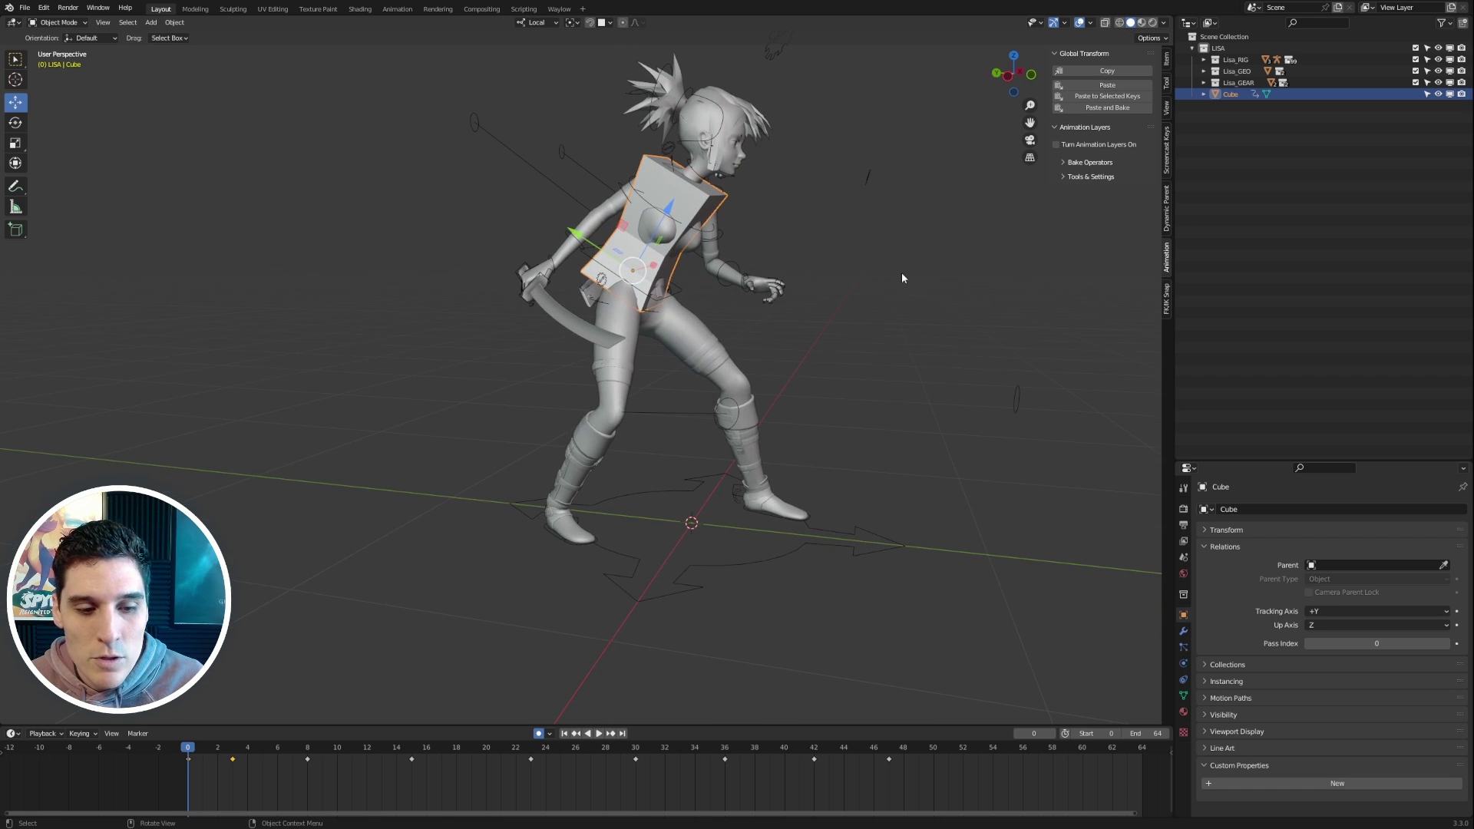
click(599, 733)
middle_drag(624, 569, 760, 474)
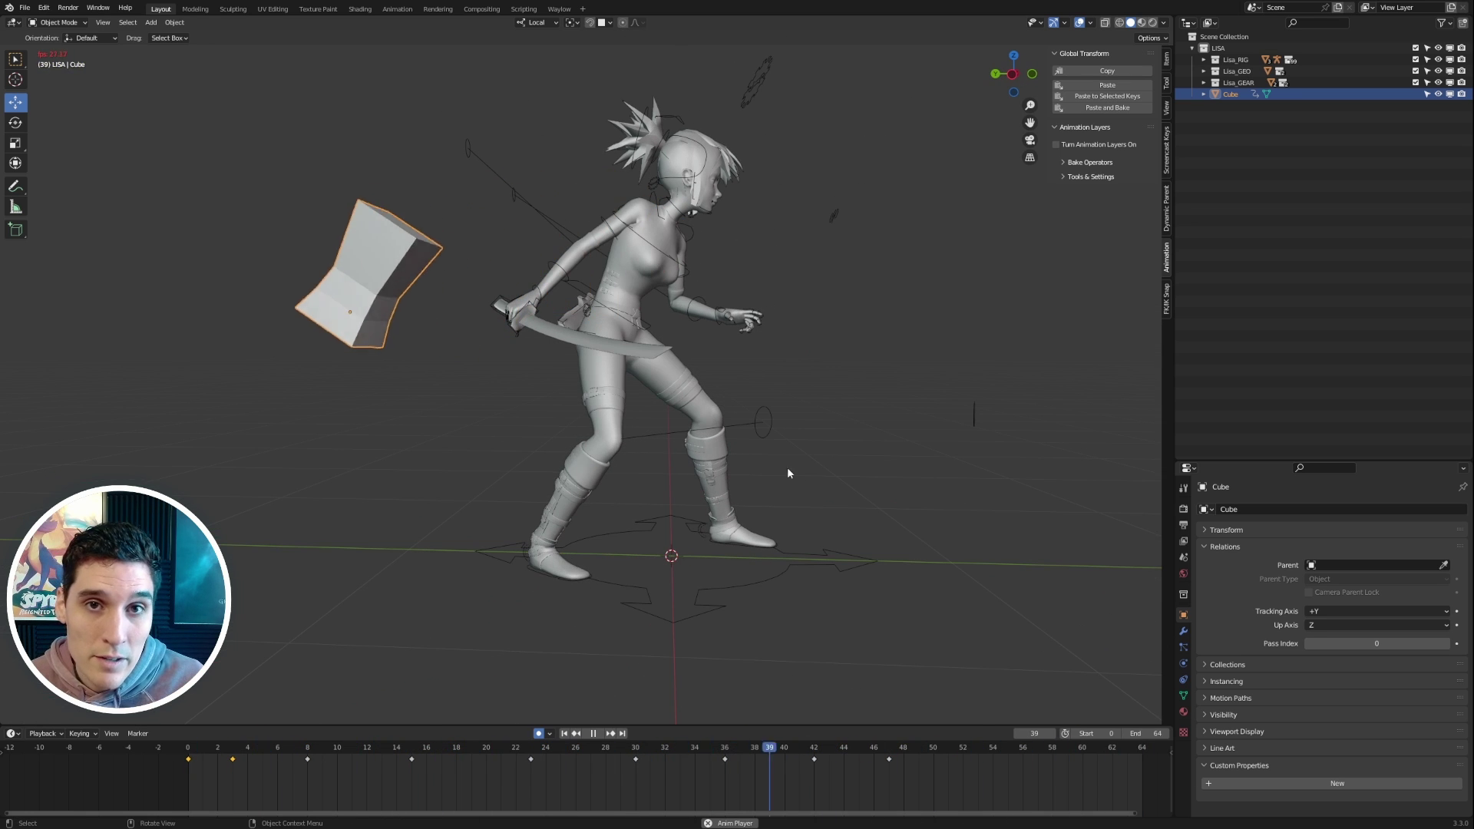
middle_drag(864, 463, 832, 459)
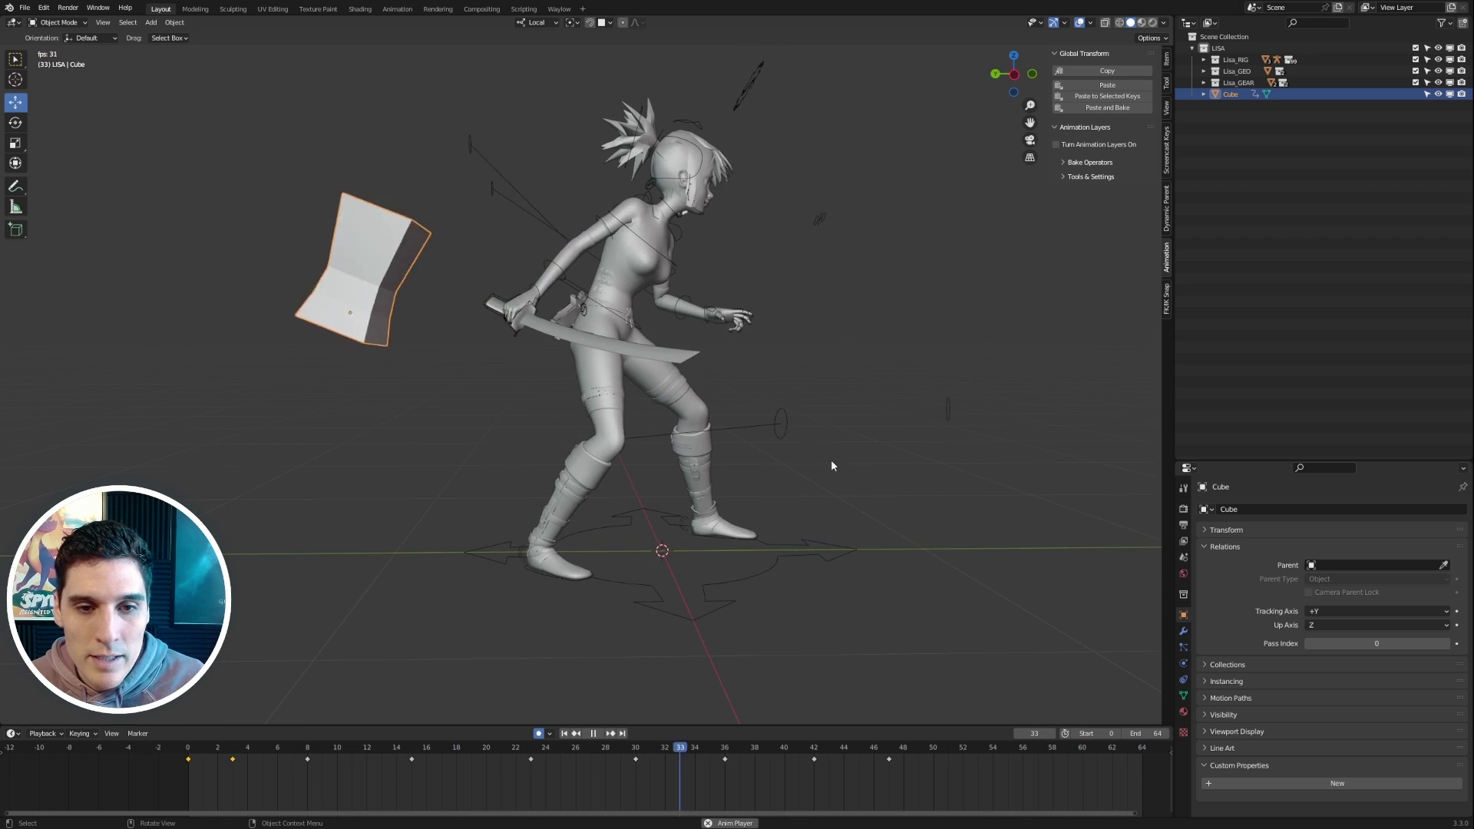
key(space)
middle_drag(721, 511, 692, 319)
key(shift+Left)
Examine how the shaped cube fits the character's torso from the front and side, selecting and deselecting it
middle_drag(868, 265, 776, 300)
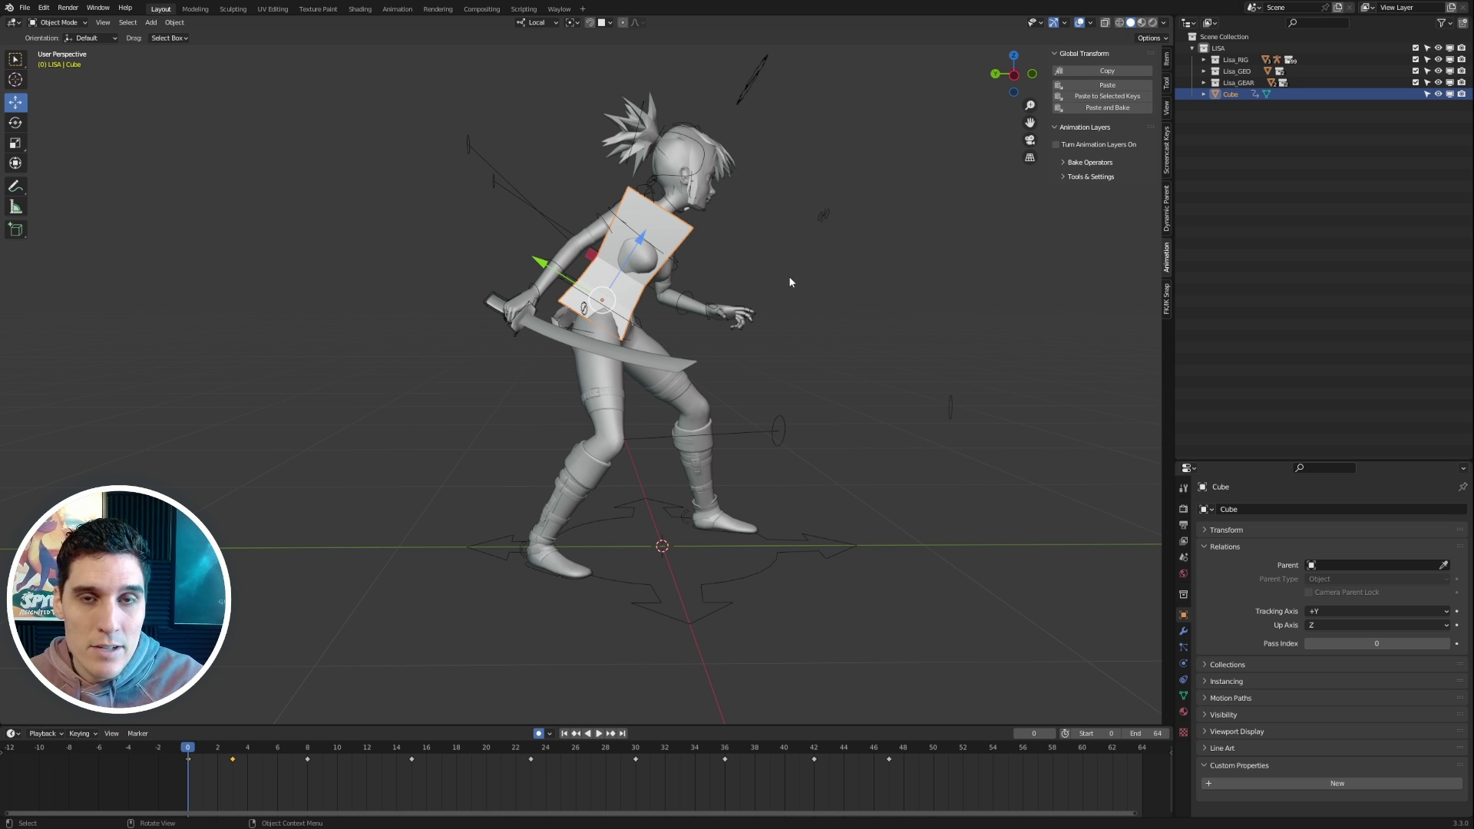
middle_drag(777, 286, 761, 256)
middle_drag(921, 306, 779, 293)
click(779, 293)
click(63, 24)
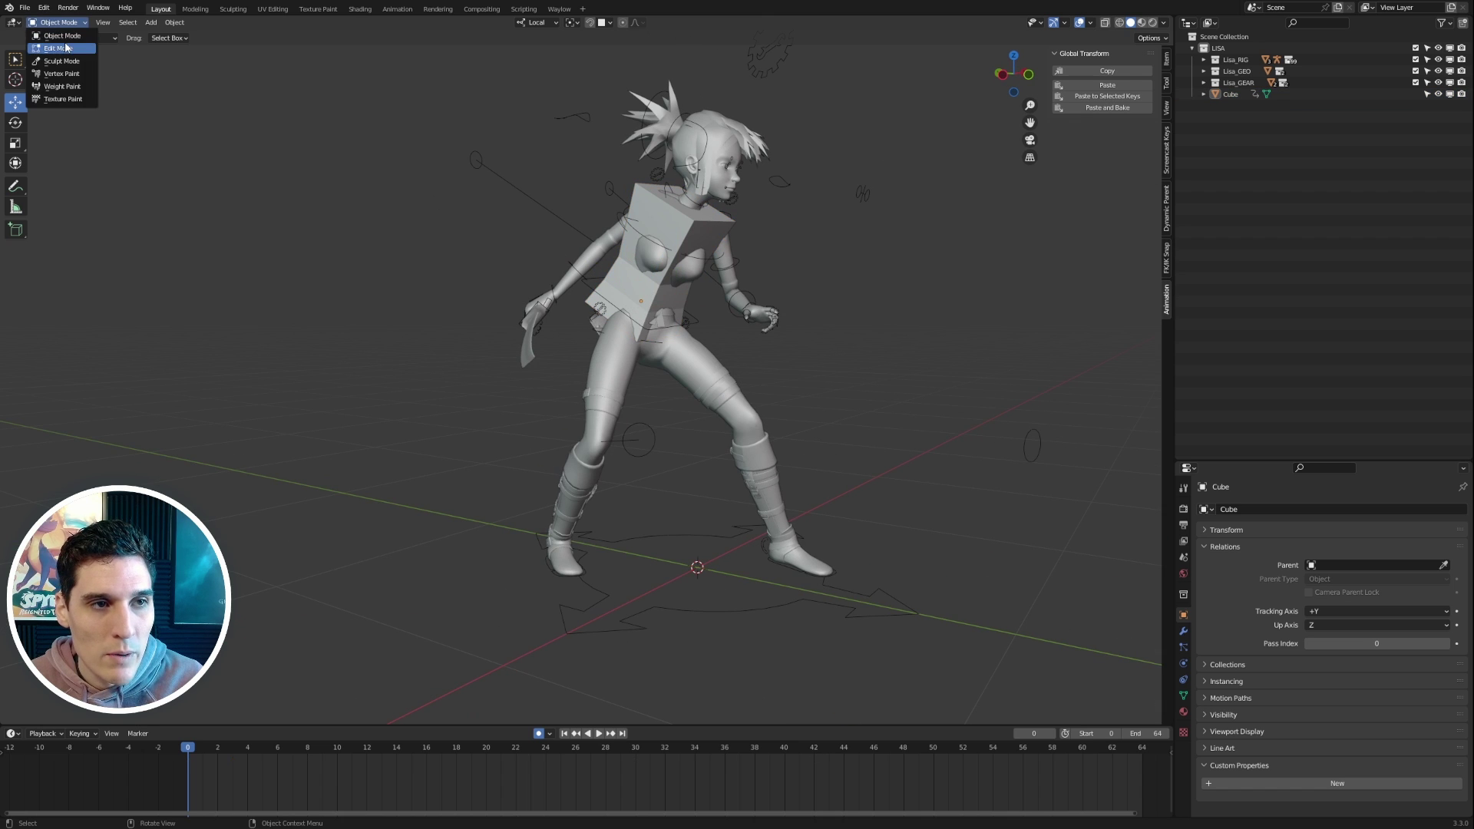
middle_drag(674, 266, 611, 204)
click(638, 184)
click(578, 277)
middle_drag(577, 294, 701, 276)
scroll(700, 225, up, 2)
middle_drag(700, 220, 717, 218)
click(732, 168)
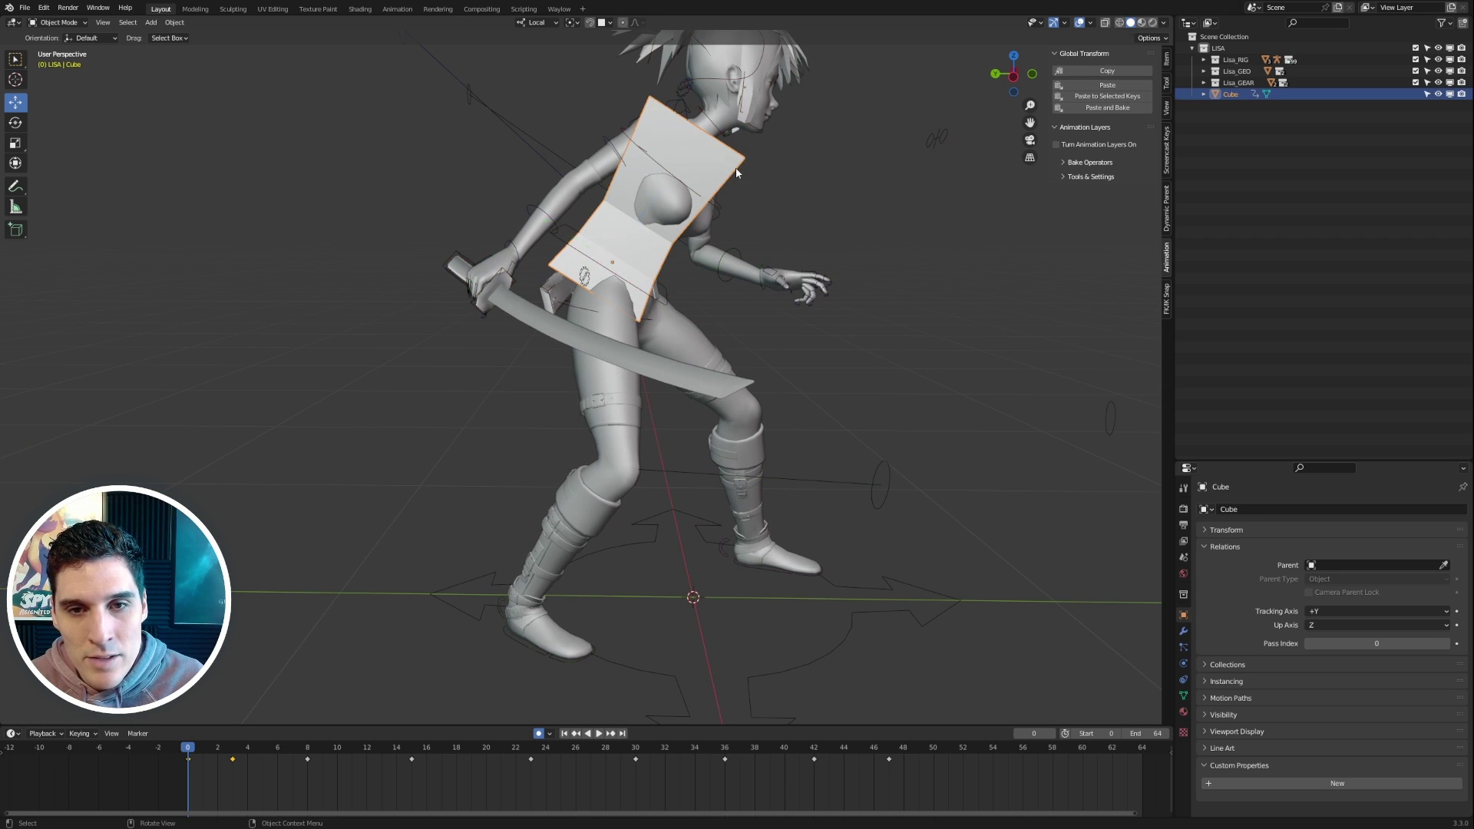
click(659, 296)
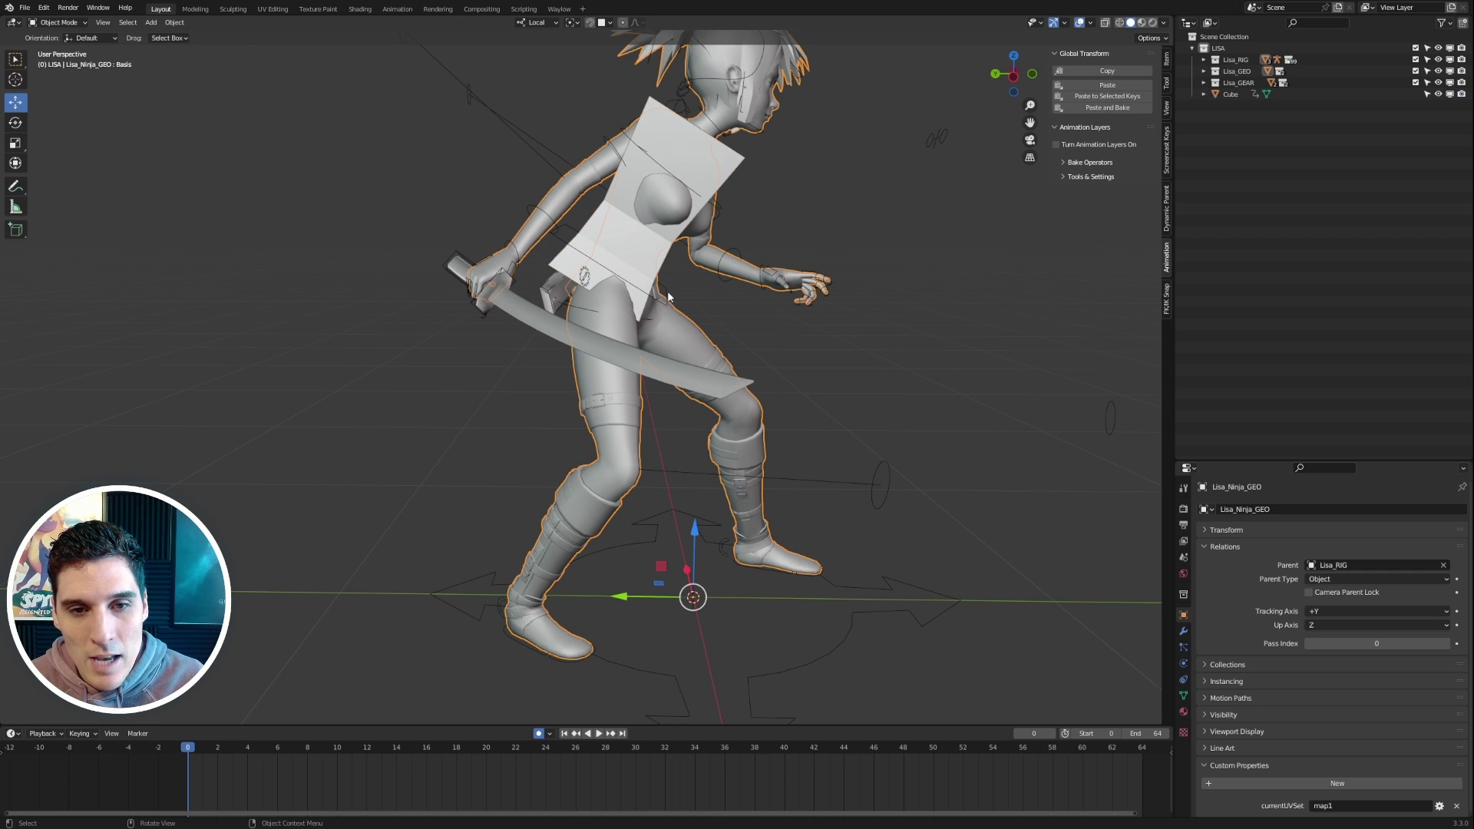
click(741, 164)
middle_drag(720, 250, 677, 266)
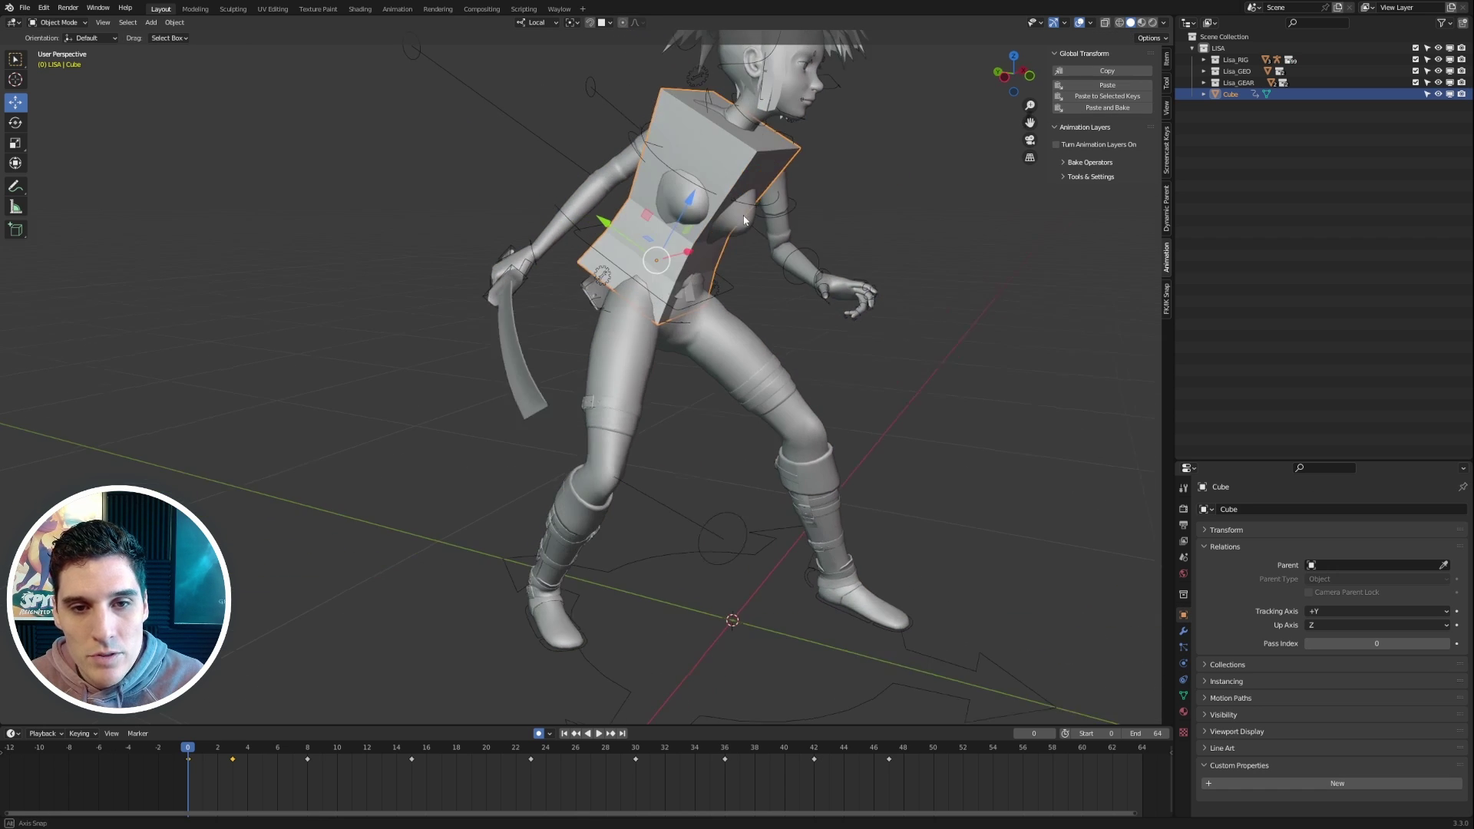
scroll(737, 238, down, 1)
middle_drag(764, 223, 791, 228)
click(816, 235)
scroll(815, 235, down, 1)
Add a second cube at the scene origin and scale it down beside the character's lower legs
middle_drag(461, 207, 499, 227)
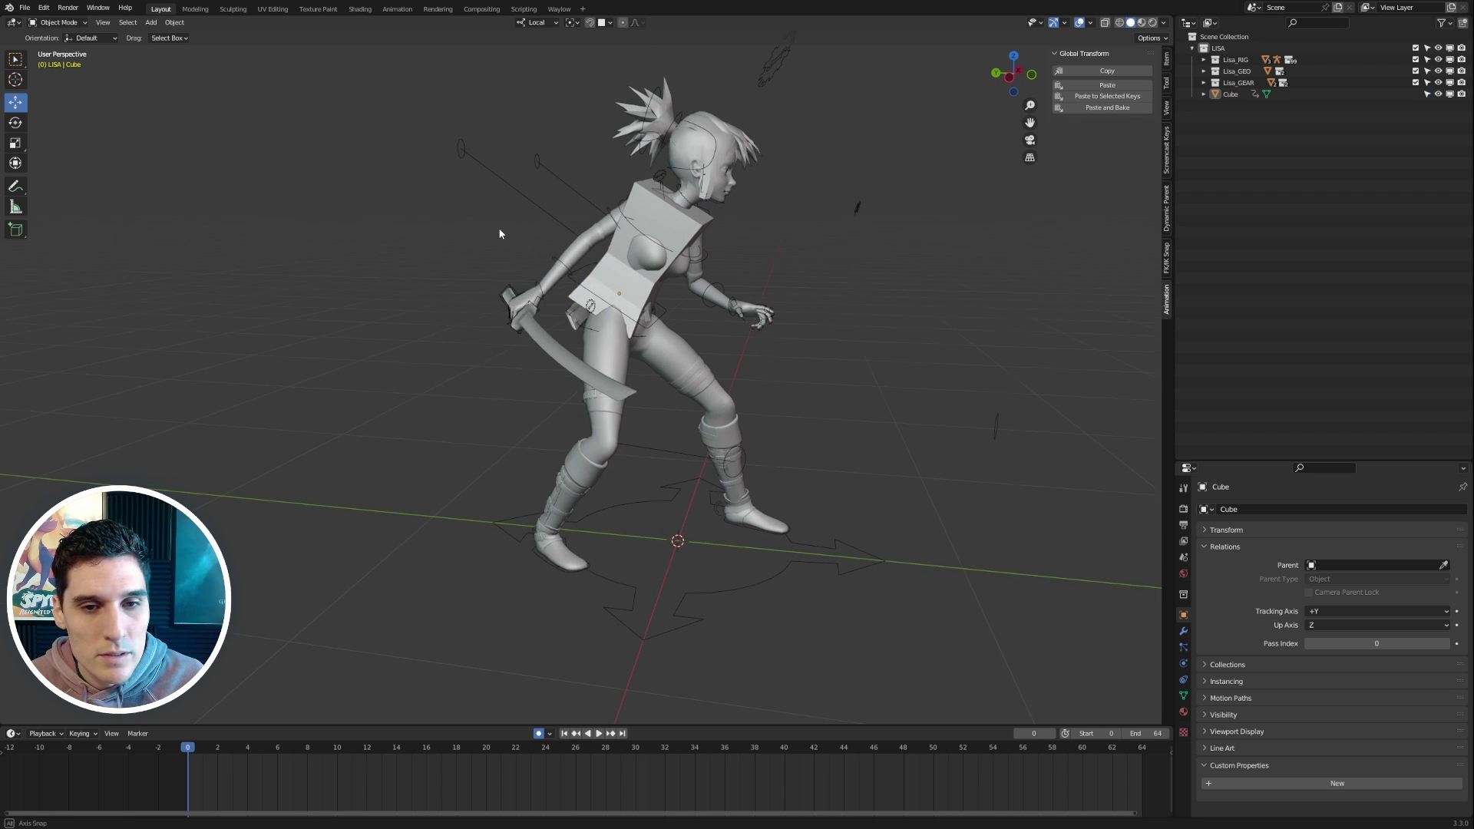
key(shift+a)
mouse_move(503, 229)
click(565, 241)
key(s)
click(730, 510)
middle_drag(795, 450, 815, 454)
key(s)
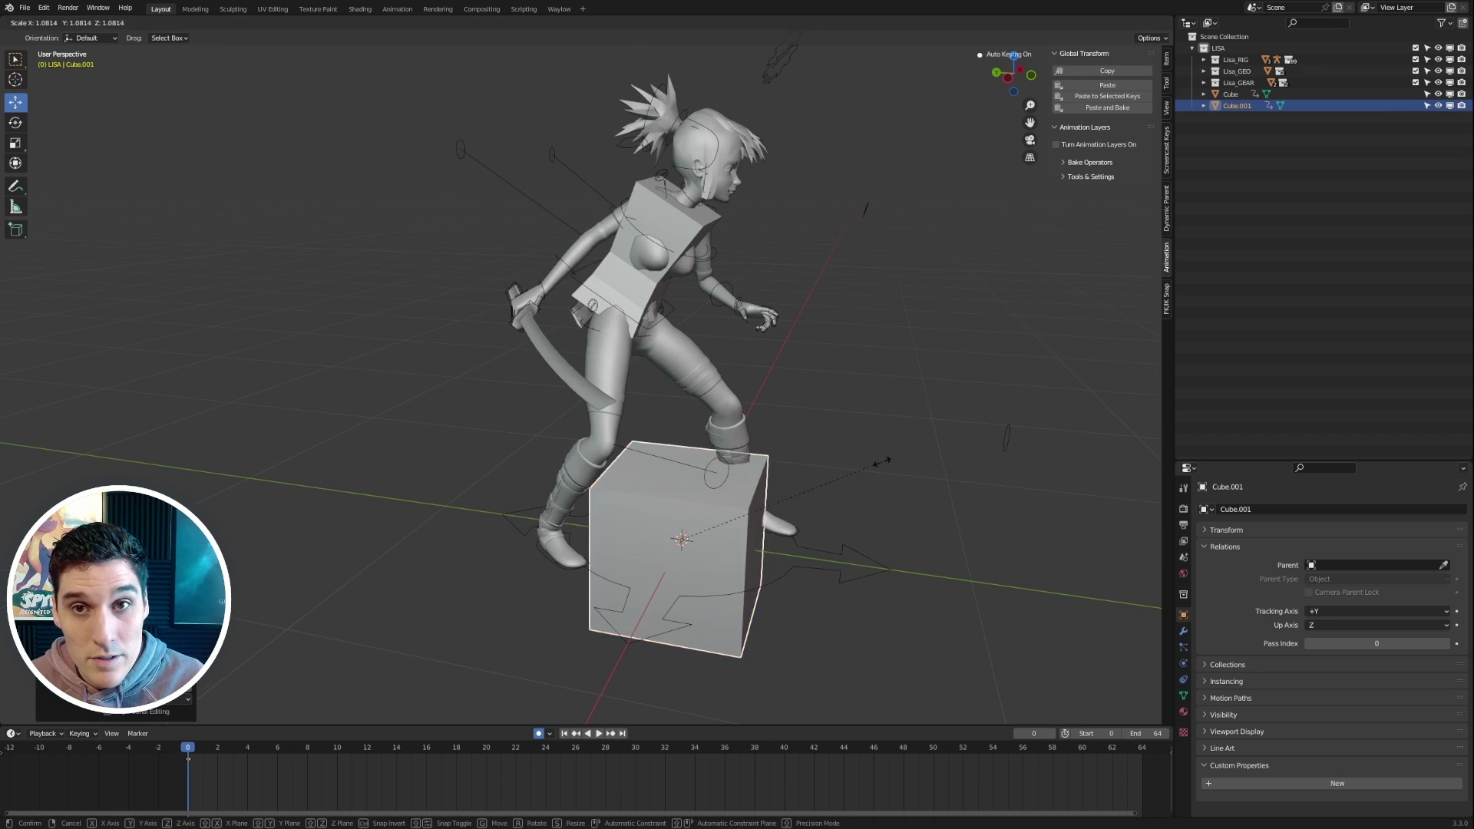
click(802, 464)
middle_drag(894, 413, 941, 375)
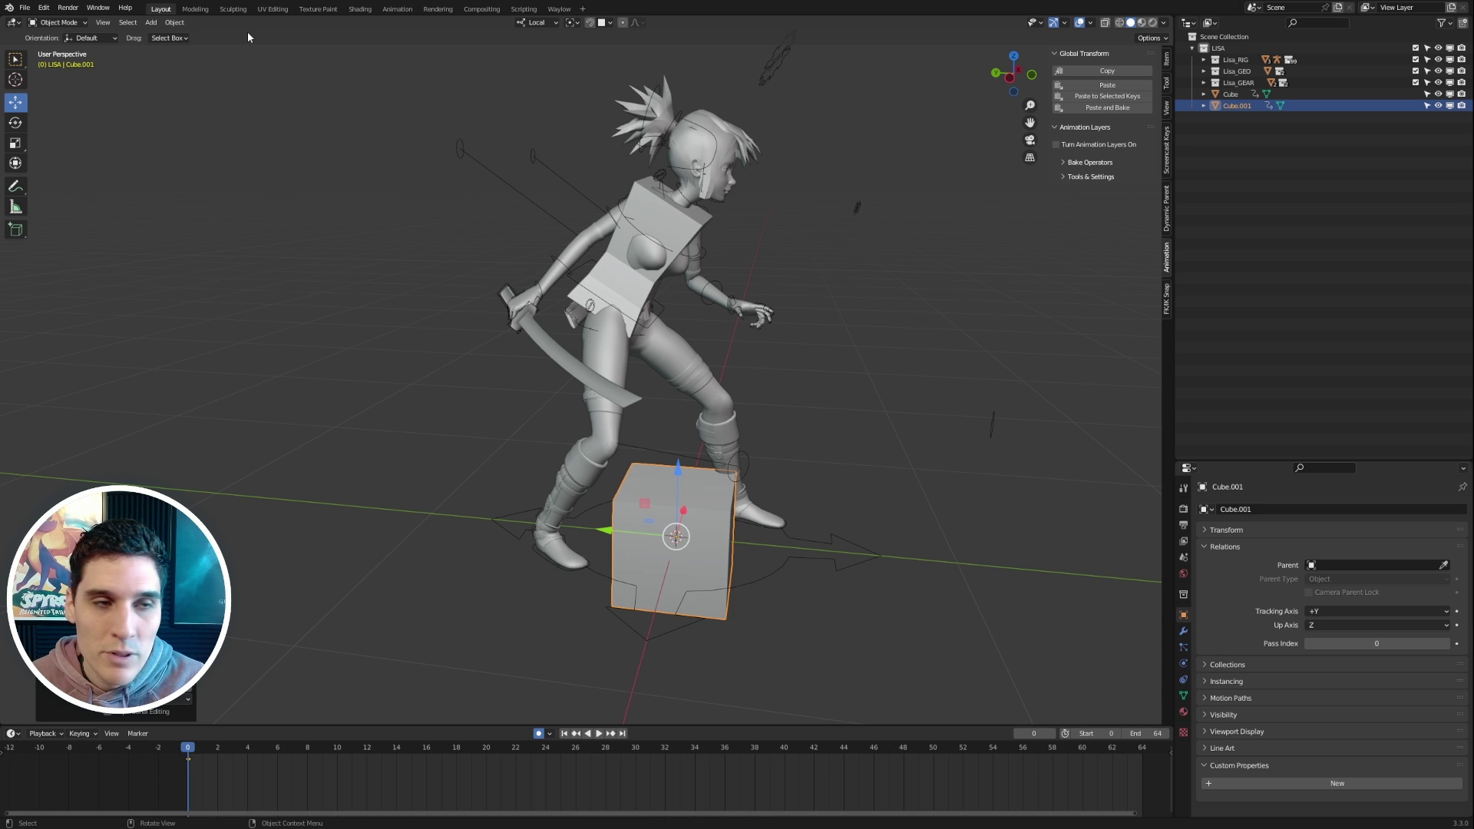
Search the add-ons preferences for "copy" and review the Copy Global Transform and Copy World Space entries
click(44, 7)
click(83, 174)
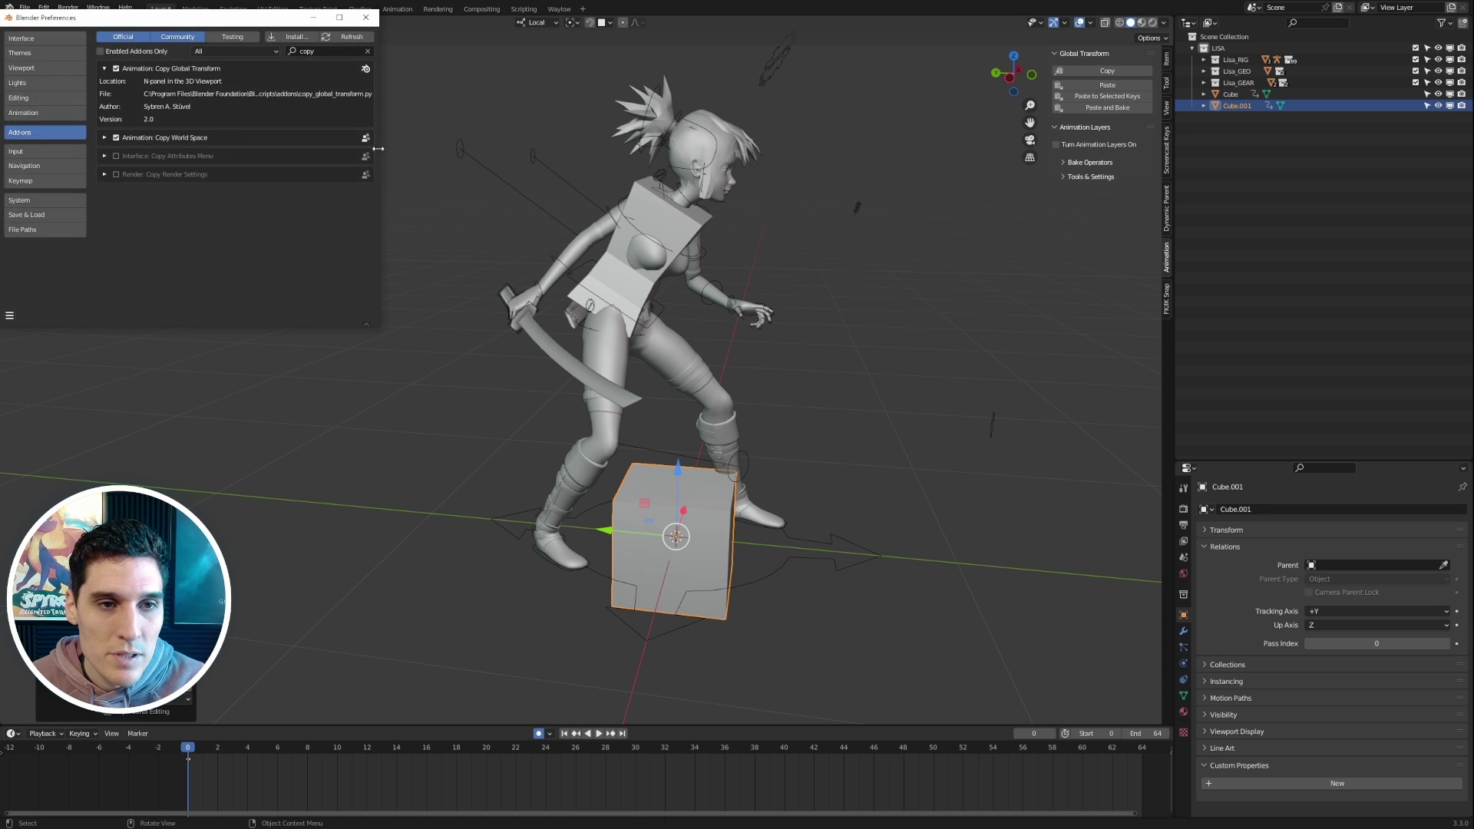
click(292, 52)
key(BackSpace)
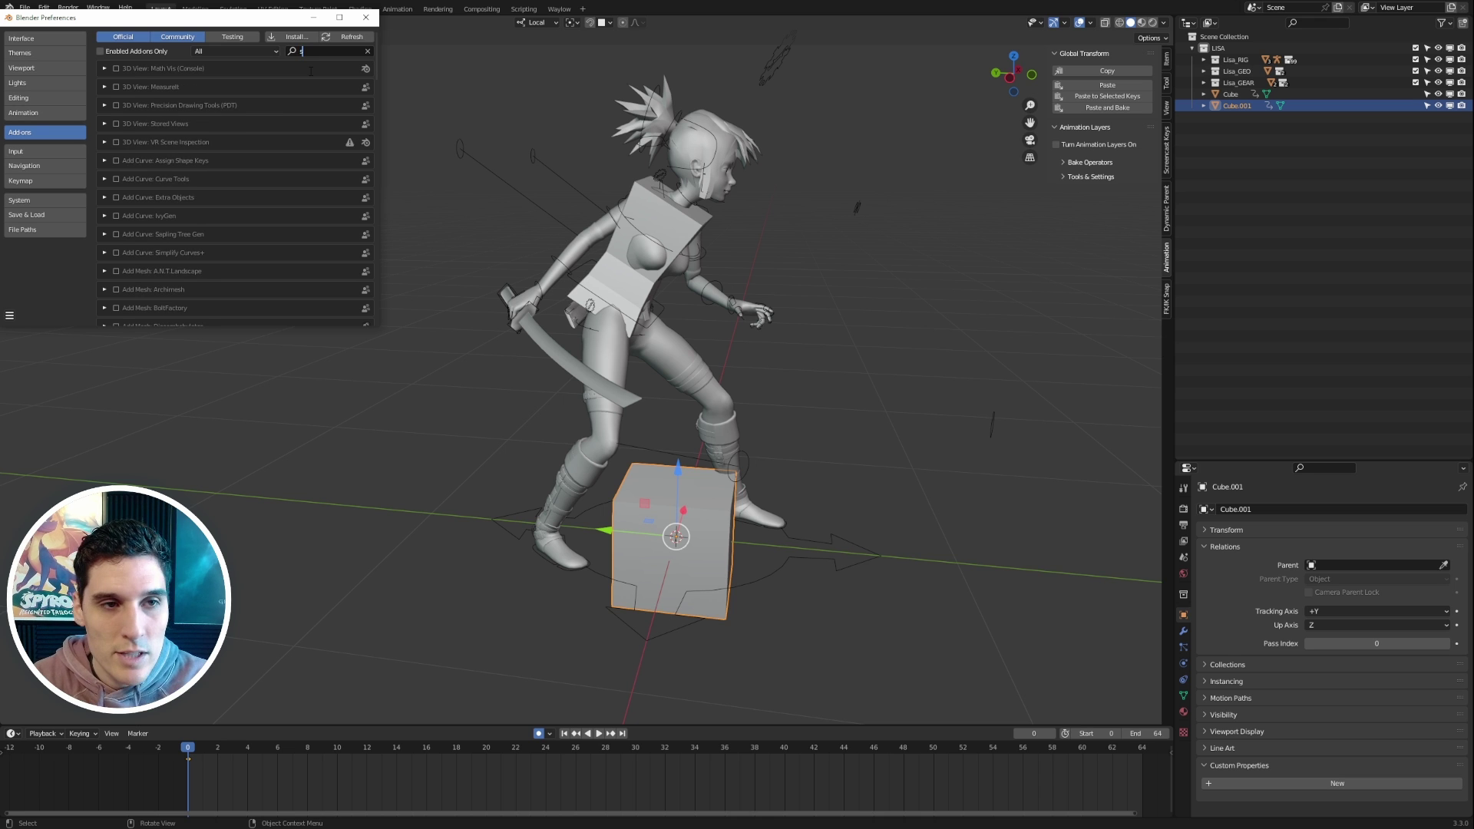
text(copy)
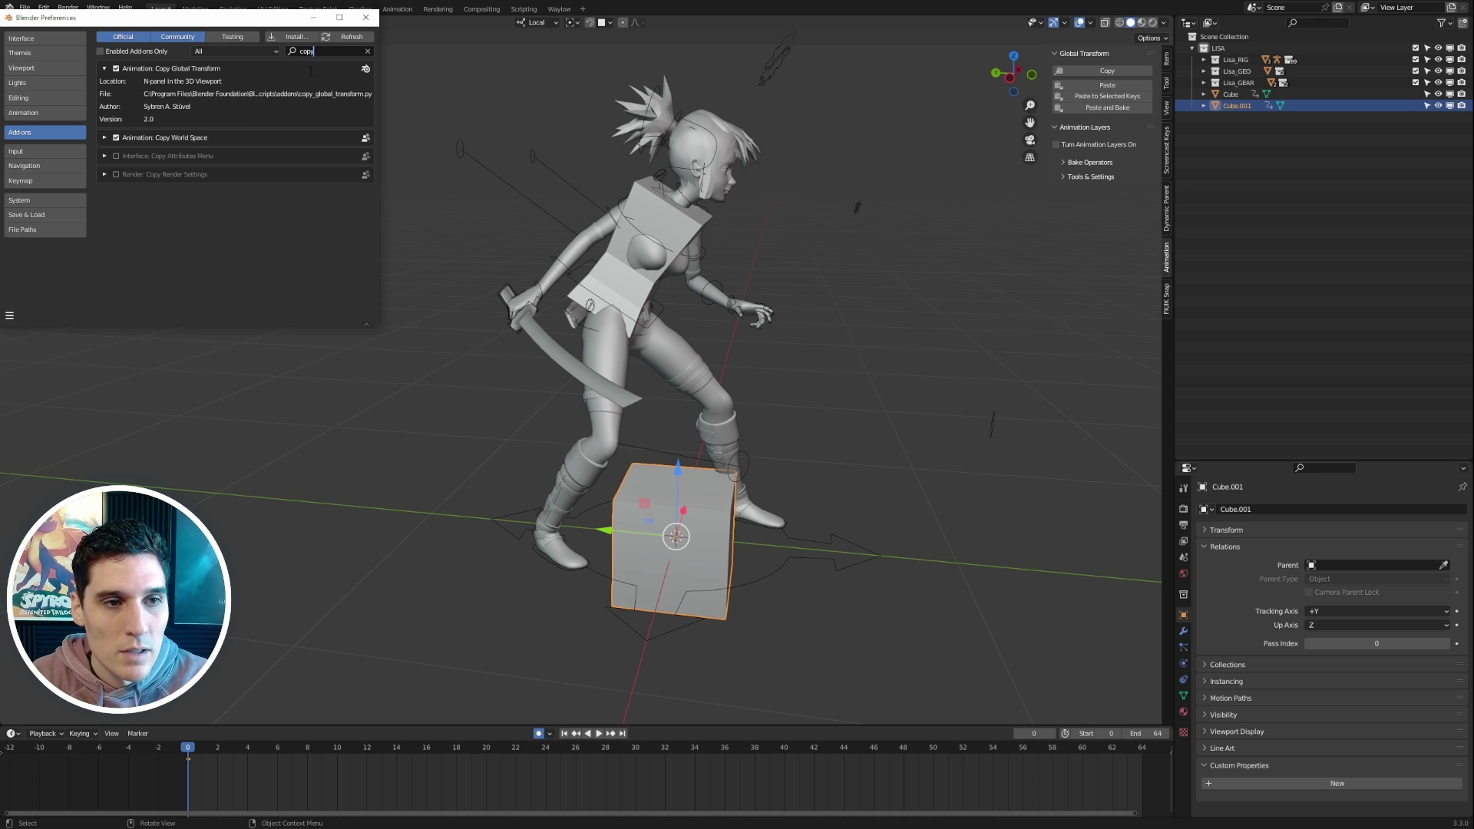
drag(191, 18, 388, 83)
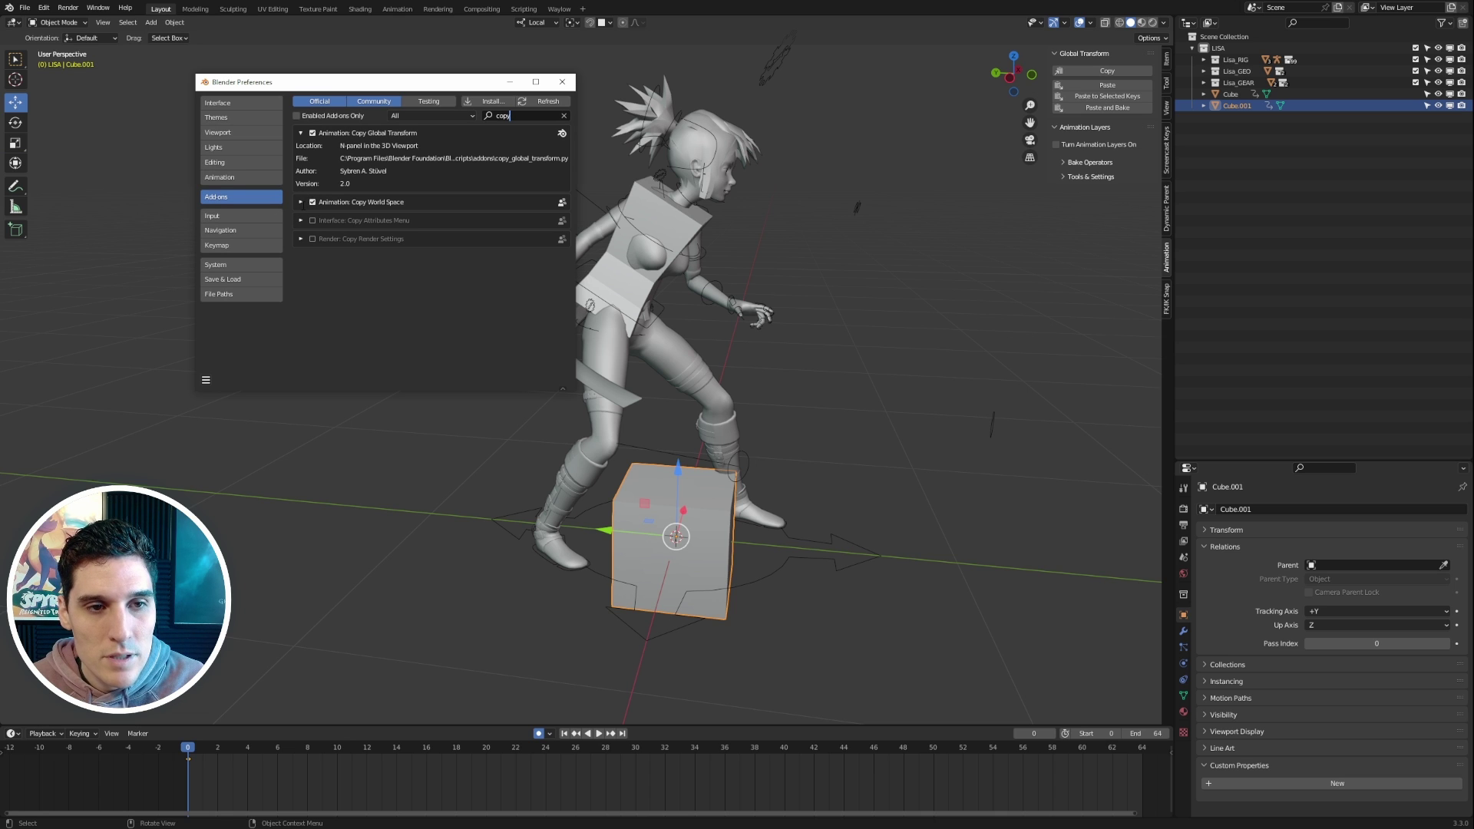
click(300, 204)
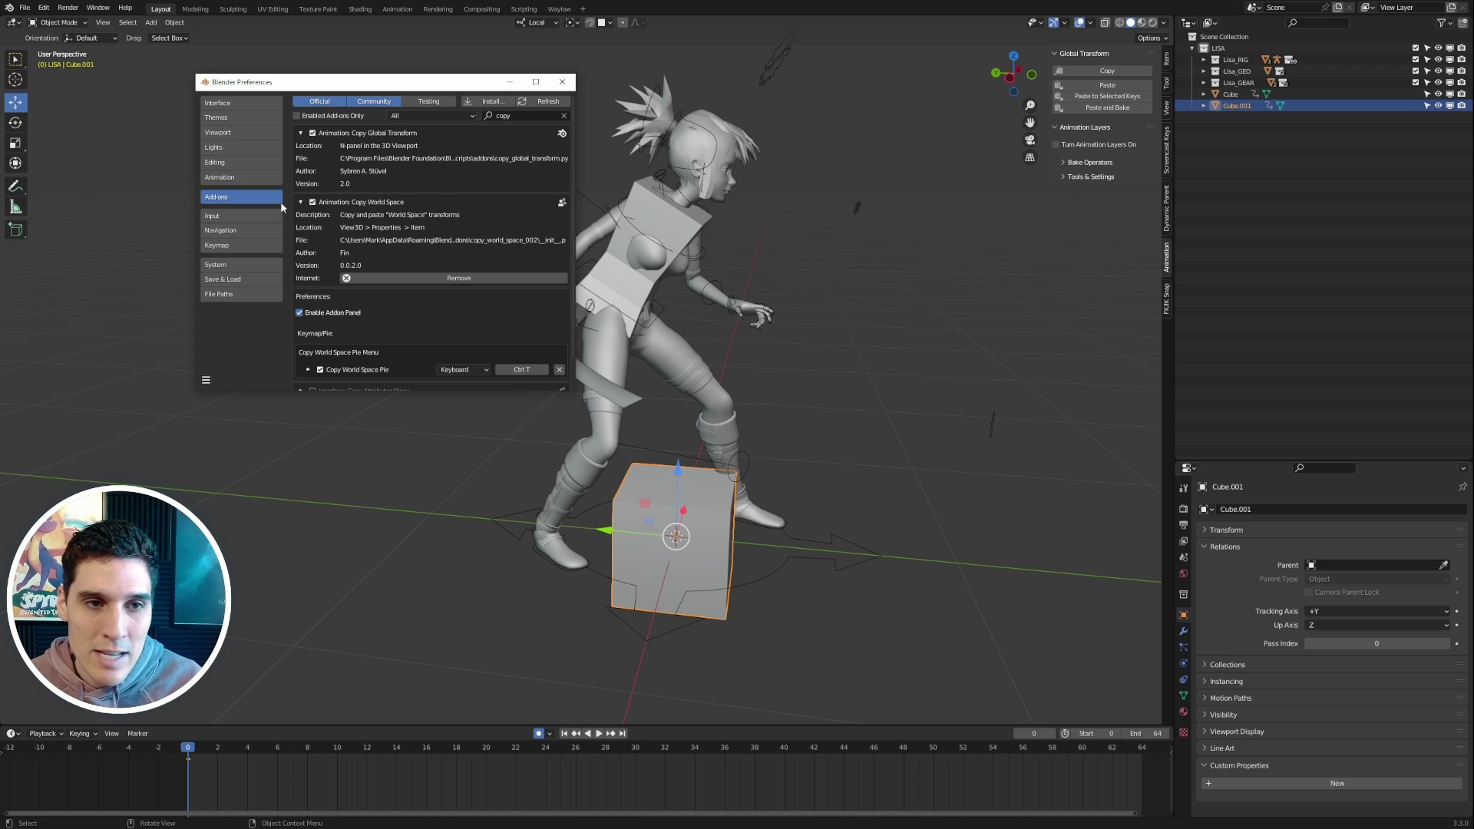
click(301, 203)
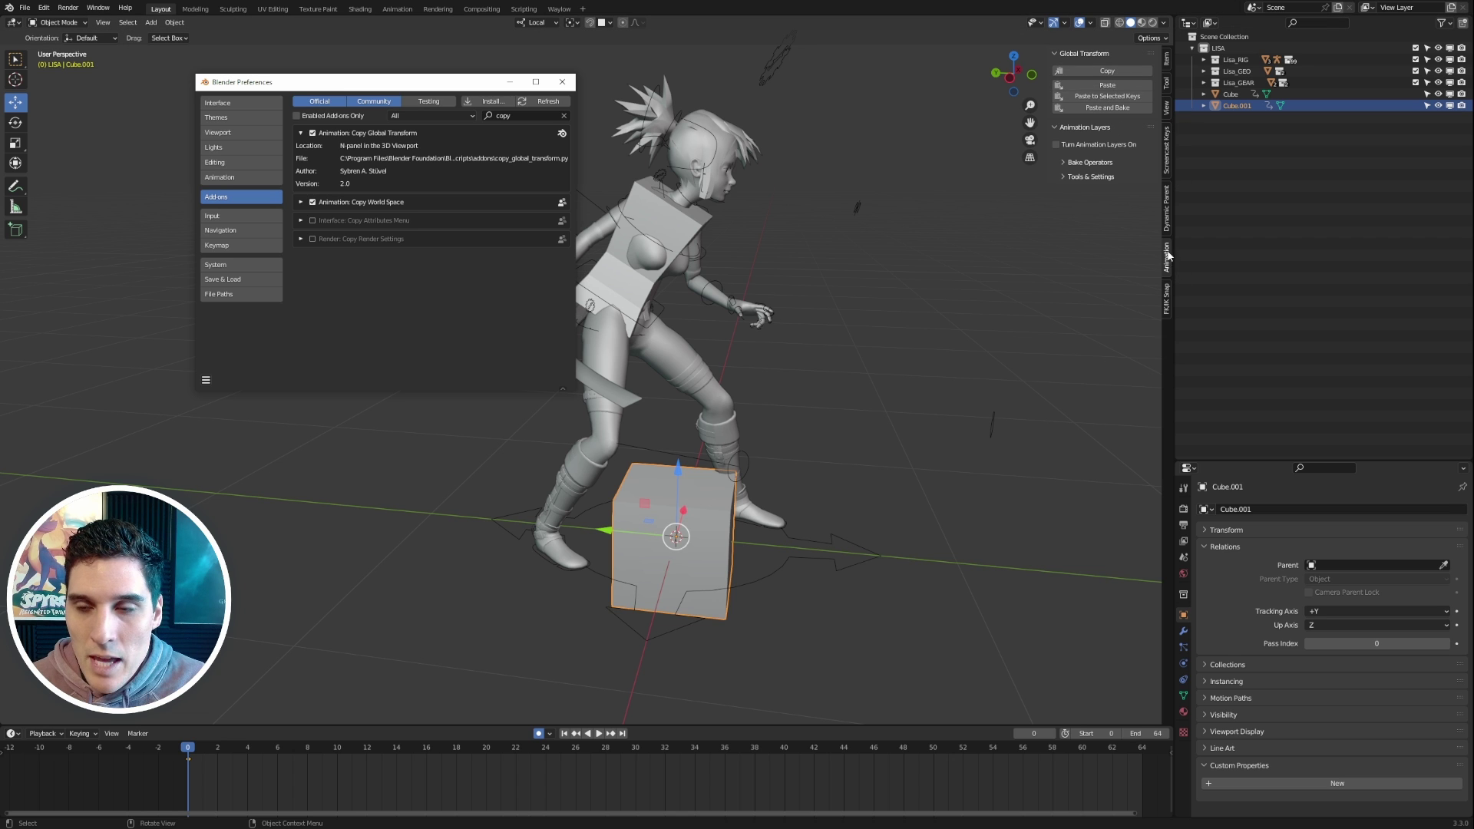
Hide and restore the viewport sidebar containing the Global Transform tools, and close the preferences window
middle_drag(1019, 294, 1030, 292)
key(n)
key(n)
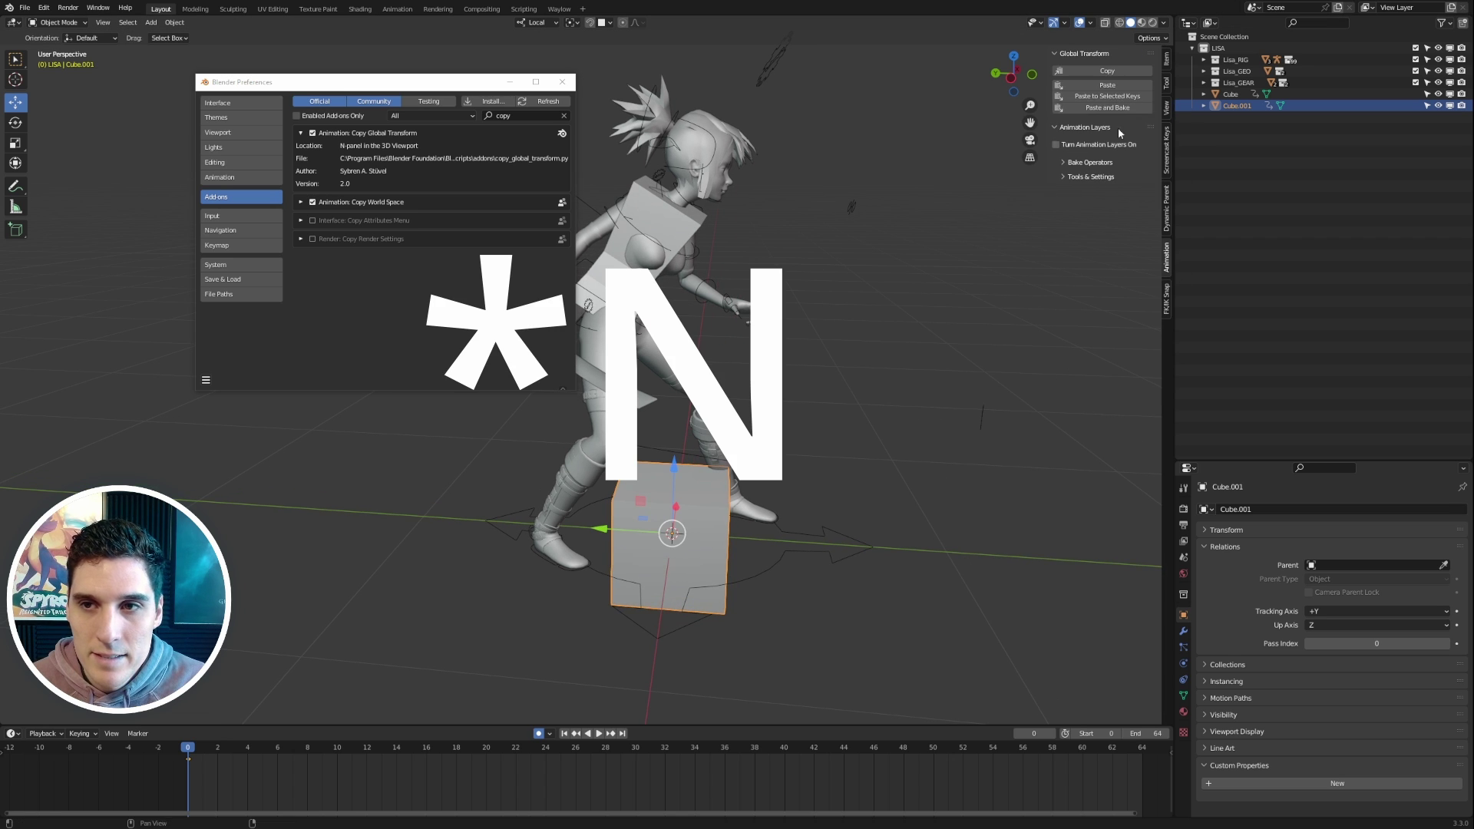
click(562, 81)
middle_drag(754, 371, 730, 338)
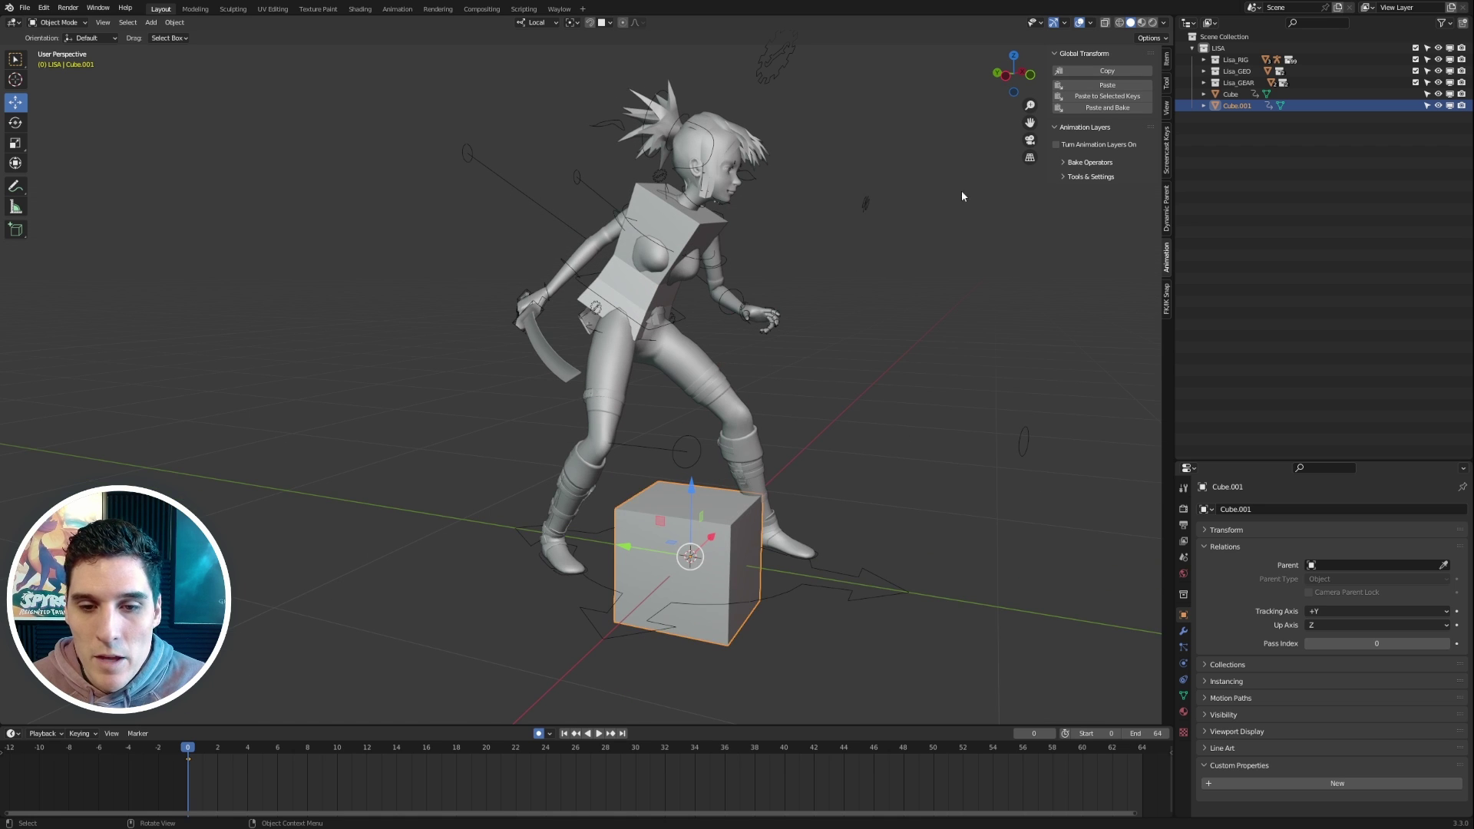
Copy the global transform of the CTRL-TORSO bone and paste it onto the second cube
click(686, 311)
middle_drag(555, 284, 587, 278)
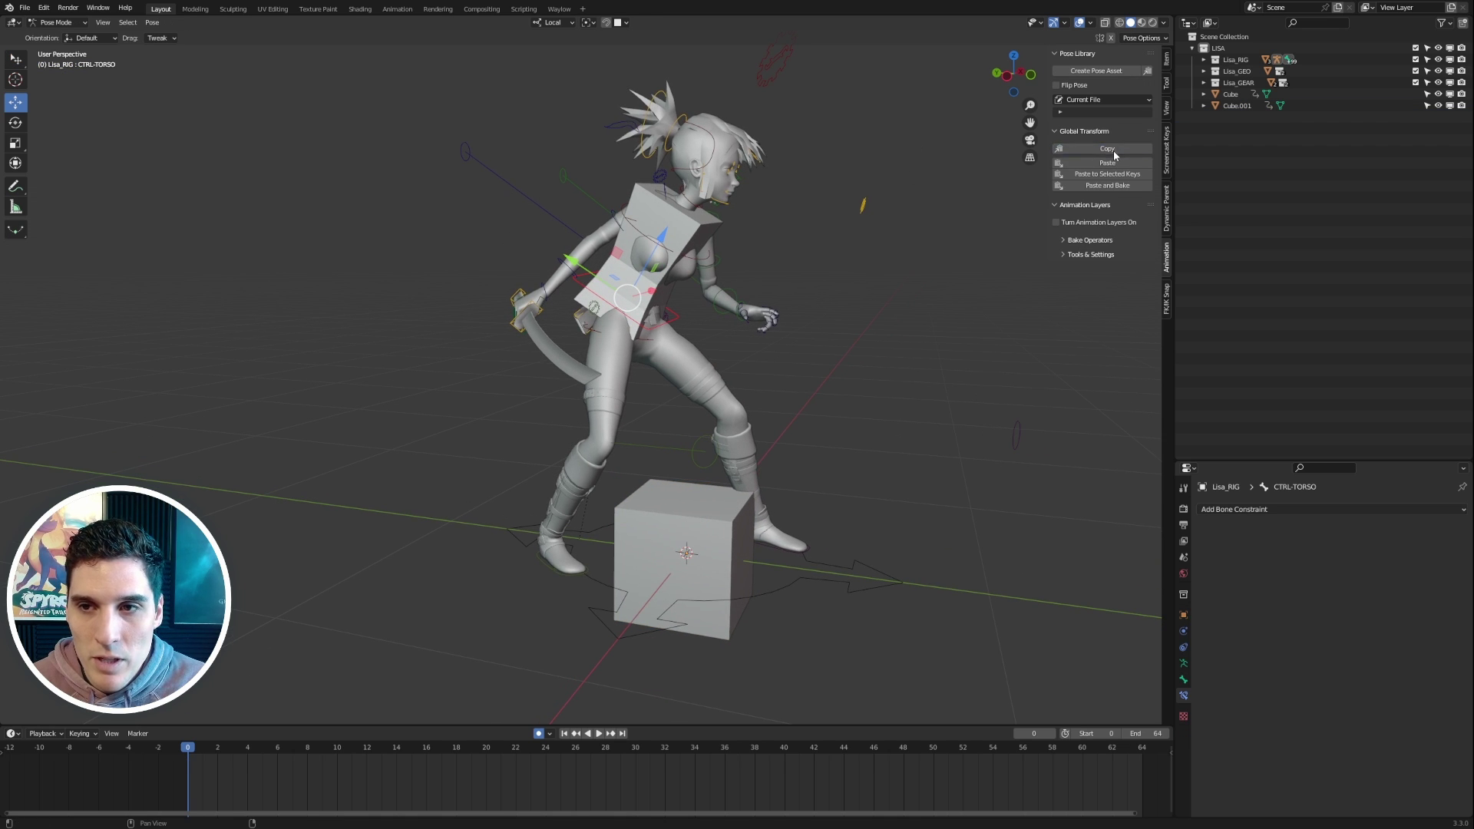
click(748, 504)
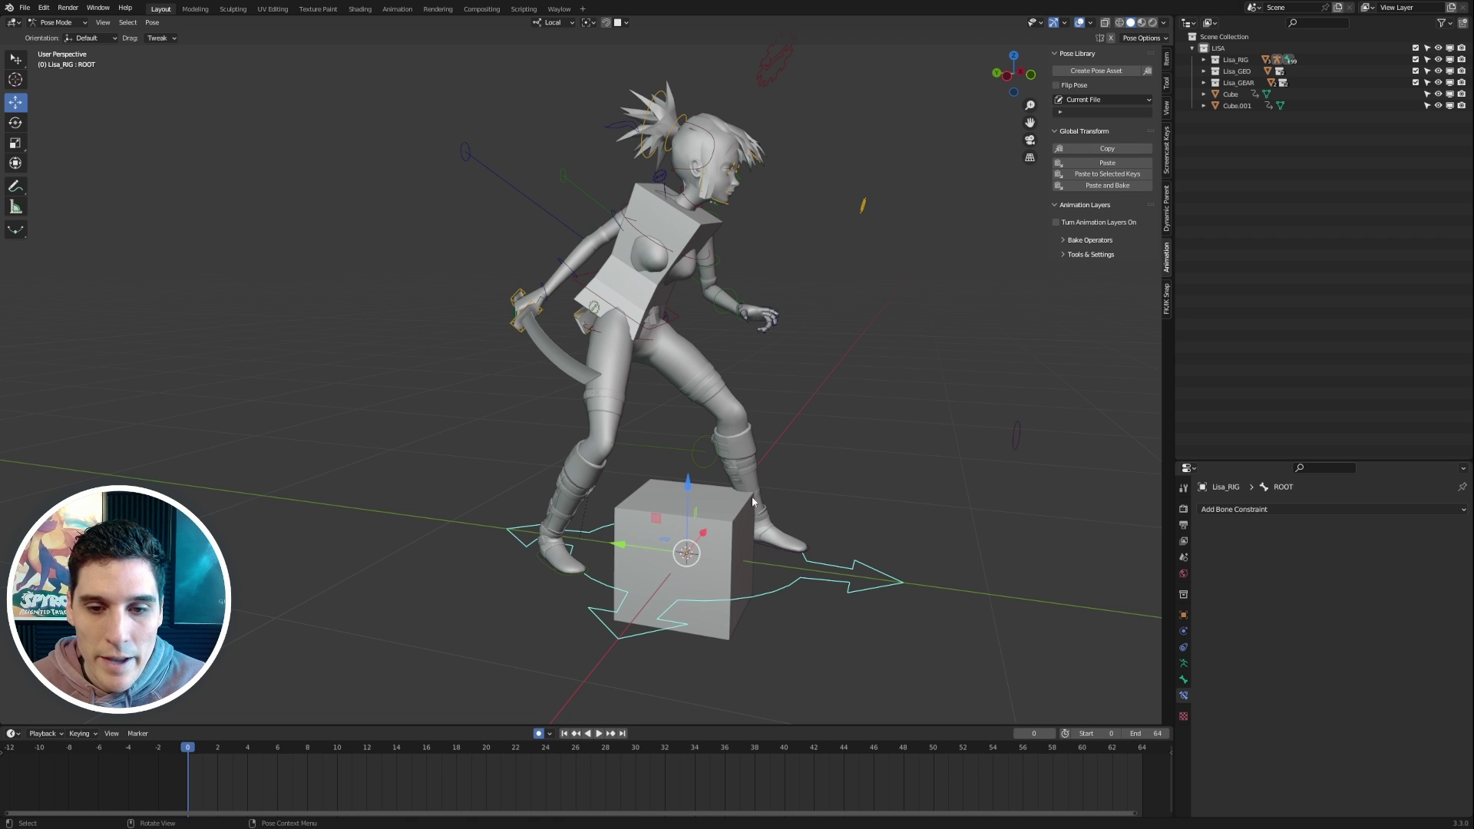
click(657, 480)
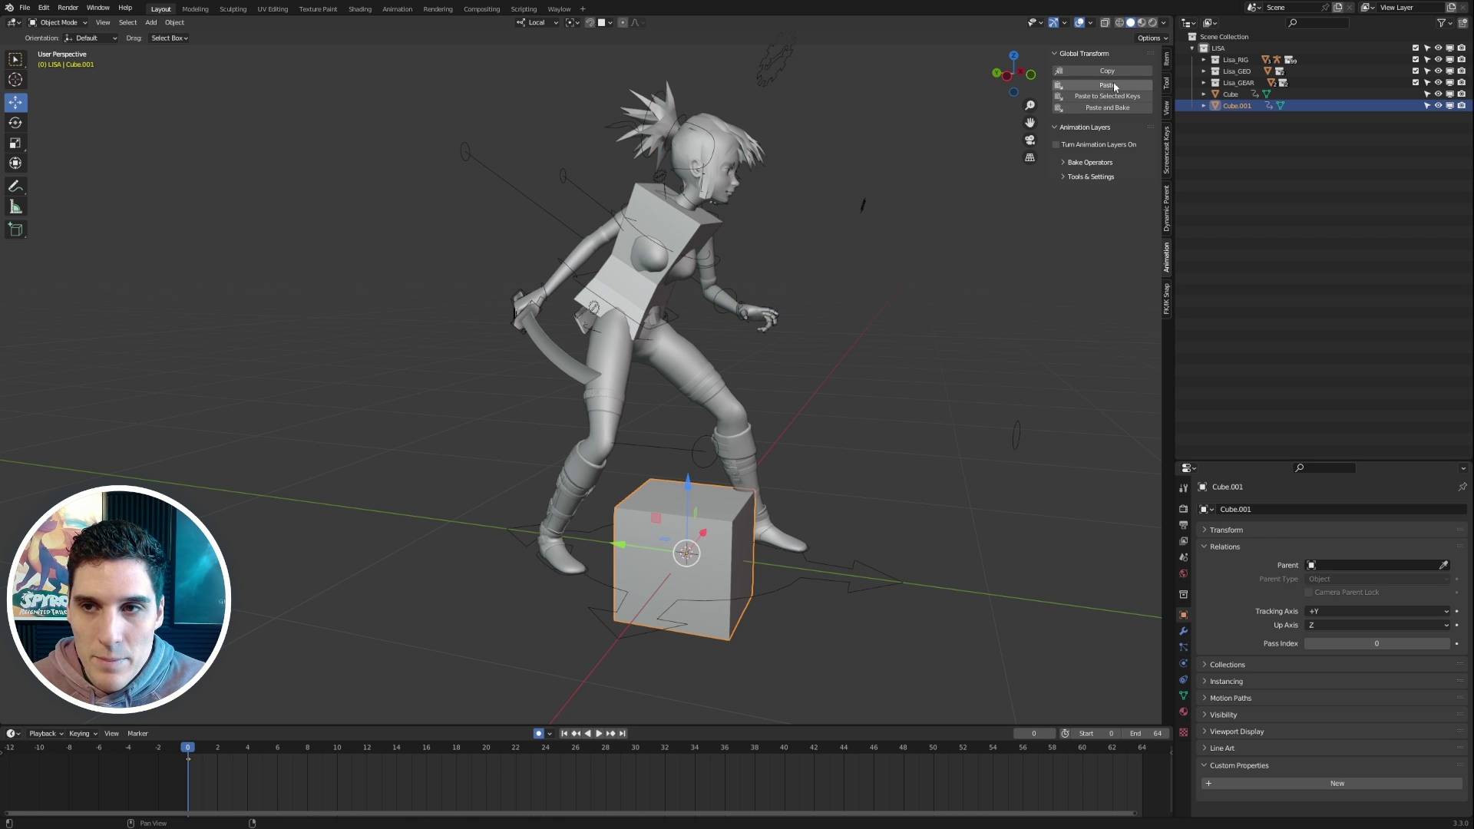
key(KP_Decimal)
middle_drag(758, 380, 881, 378)
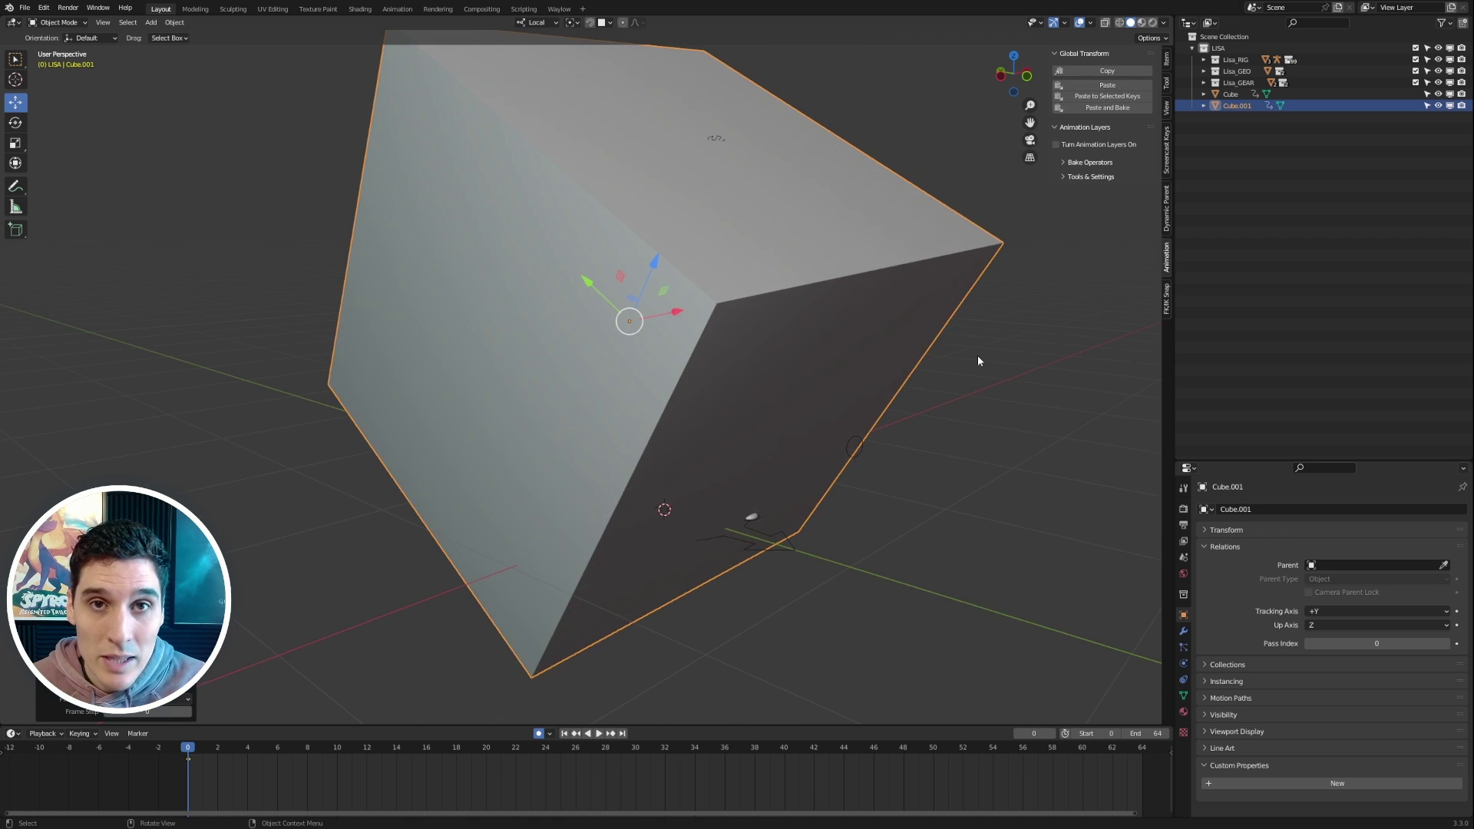
Scale the second cube down until it fits around the character's waist
key(s)
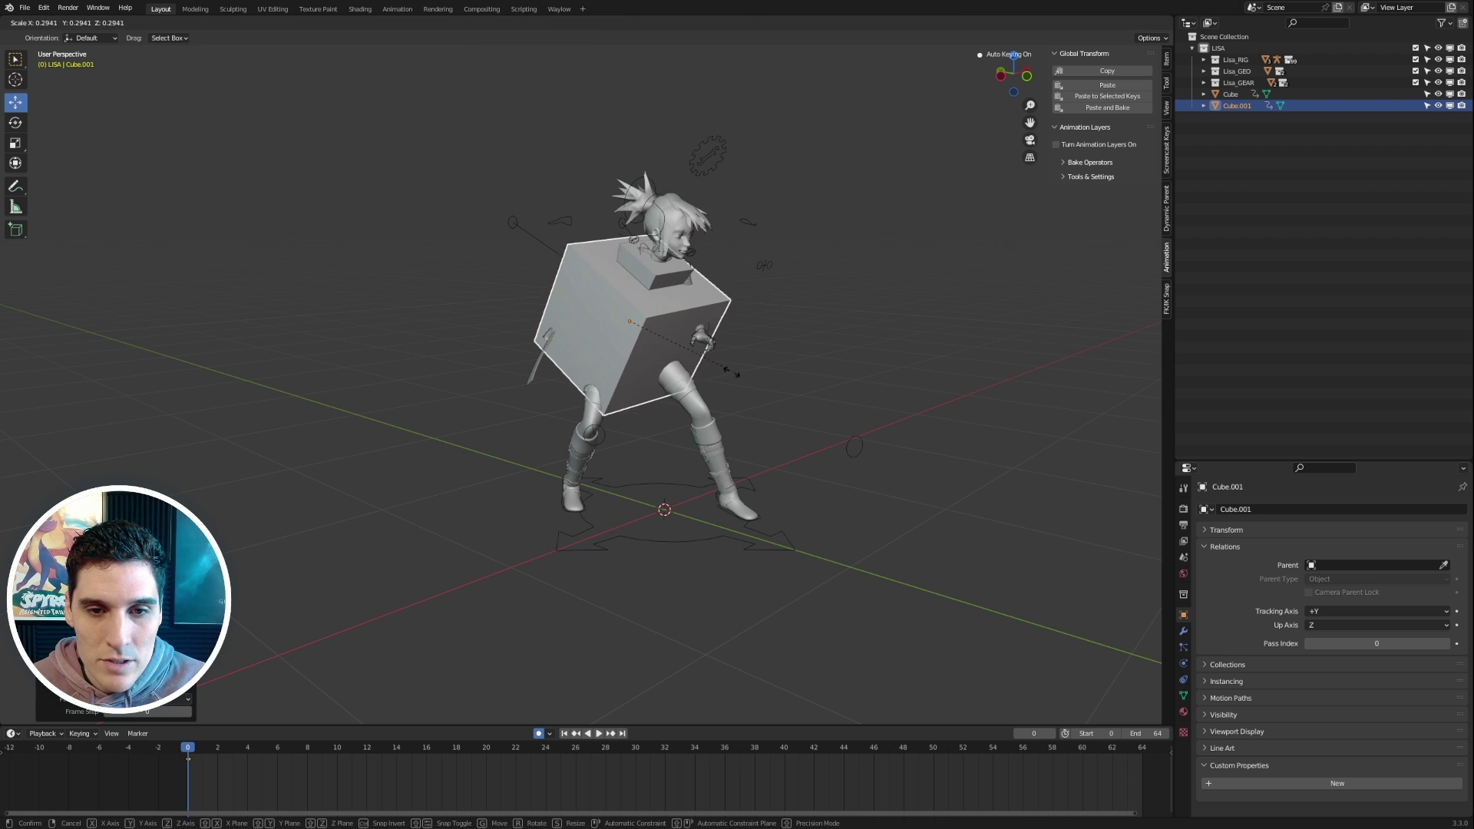
click(656, 367)
middle_drag(658, 368, 697, 367)
key(s)
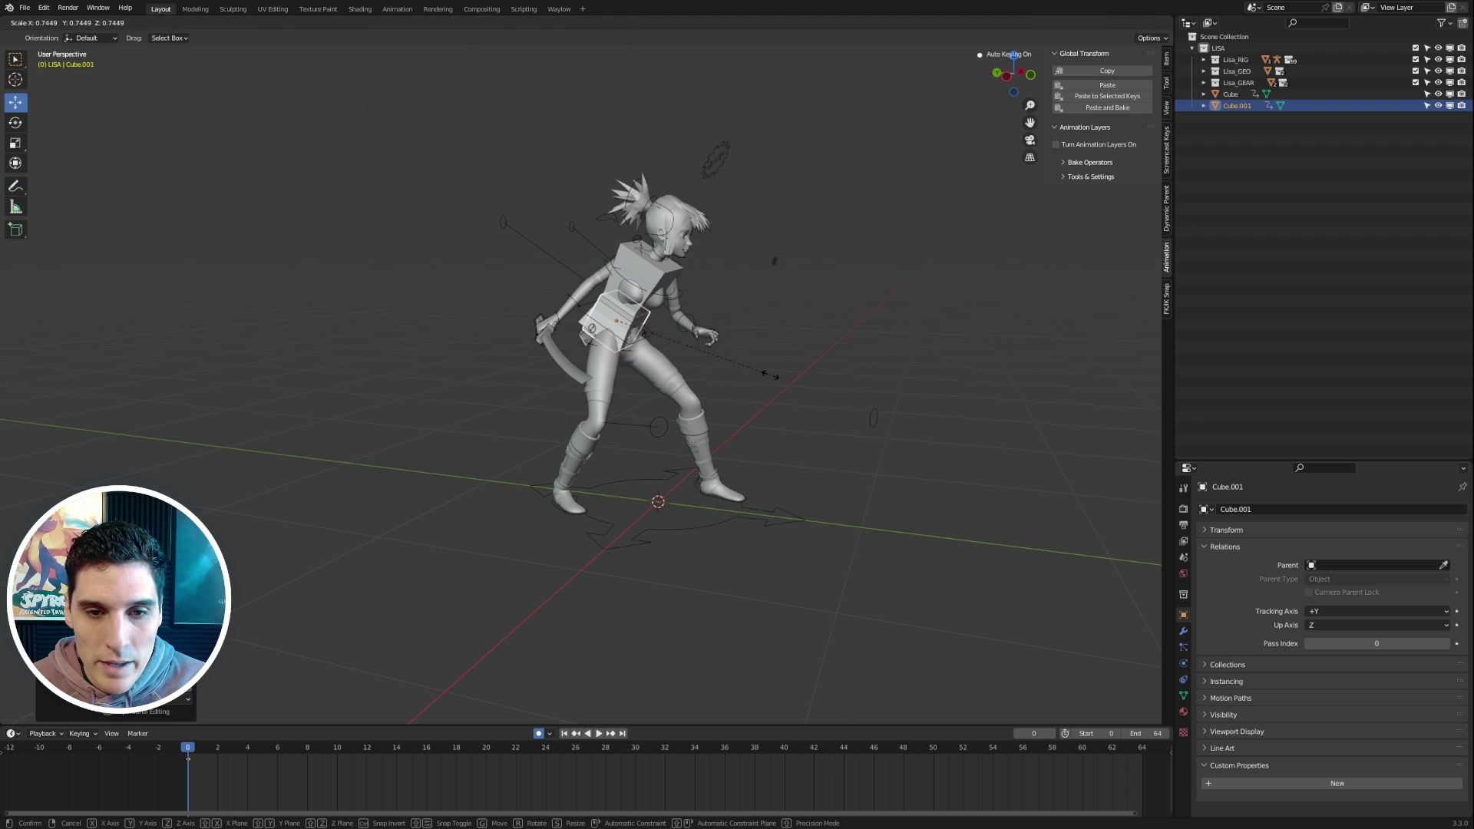
click(697, 360)
scroll(703, 361, up, 4)
shift+middle_drag(816, 304, 791, 358)
key(s)
click(812, 370)
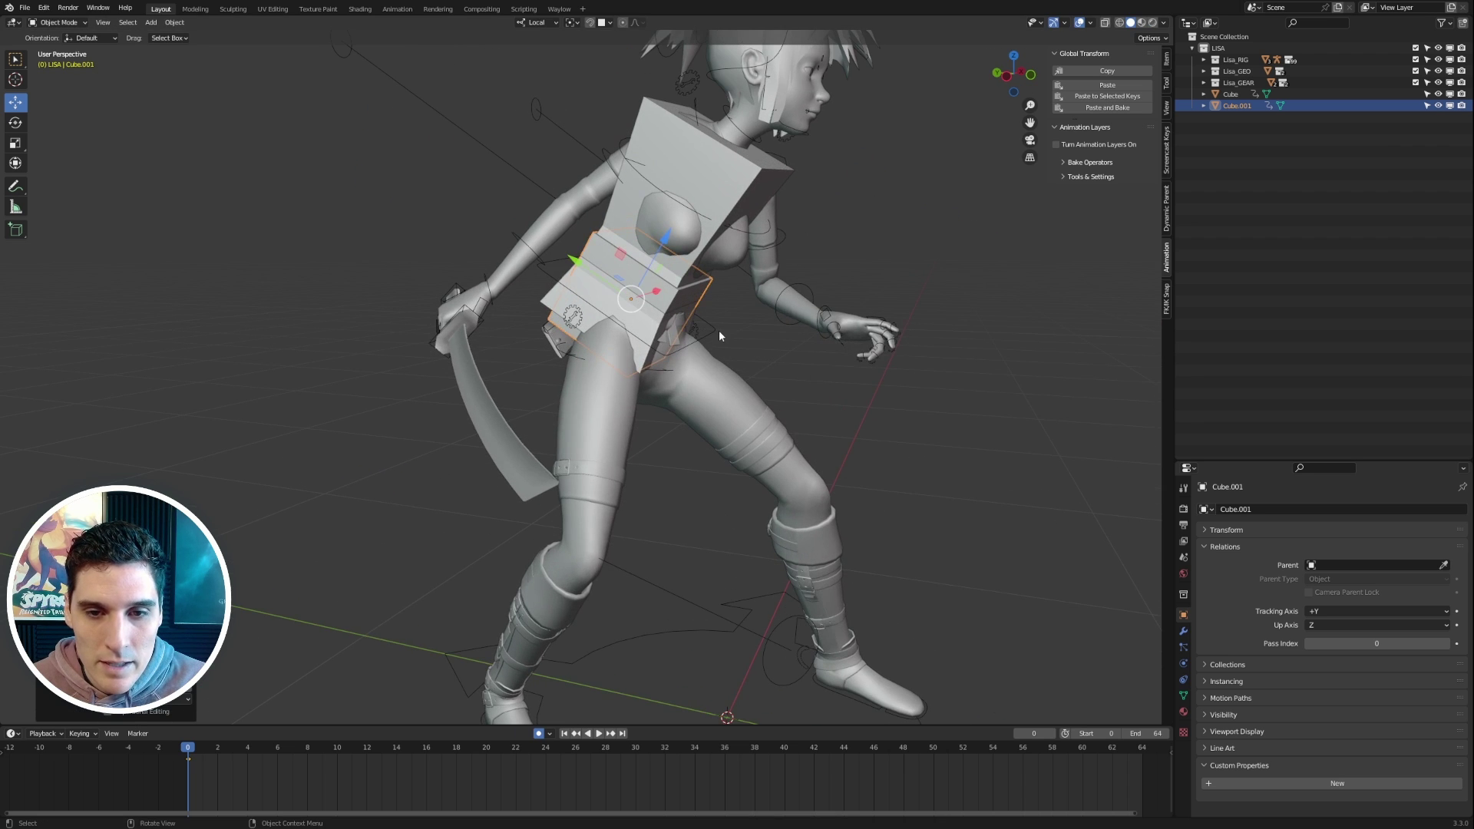
Compare the second cube at the waist with the original shaped torso cube
click(716, 329)
click(561, 277)
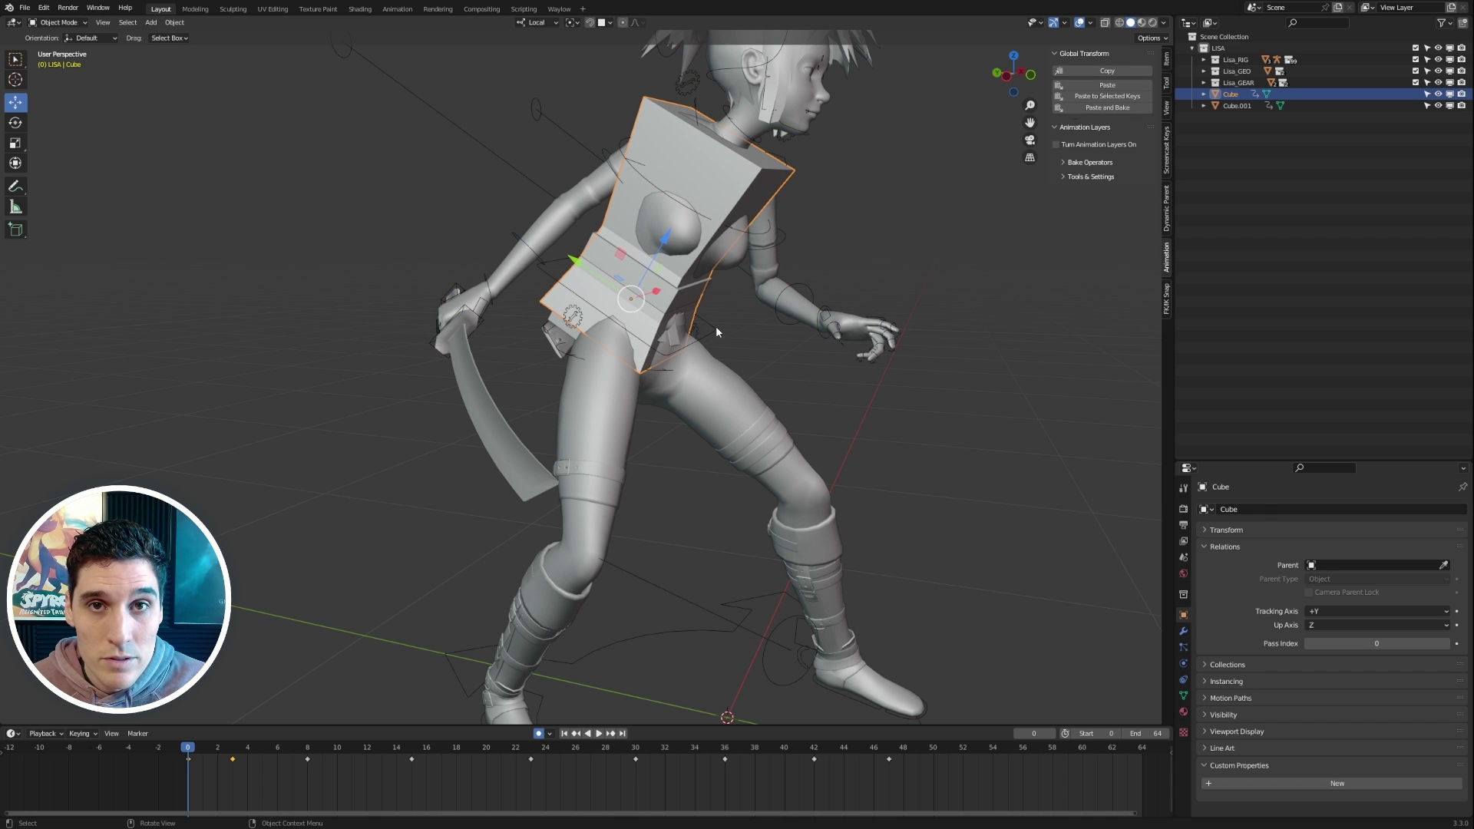
click(715, 326)
click(563, 281)
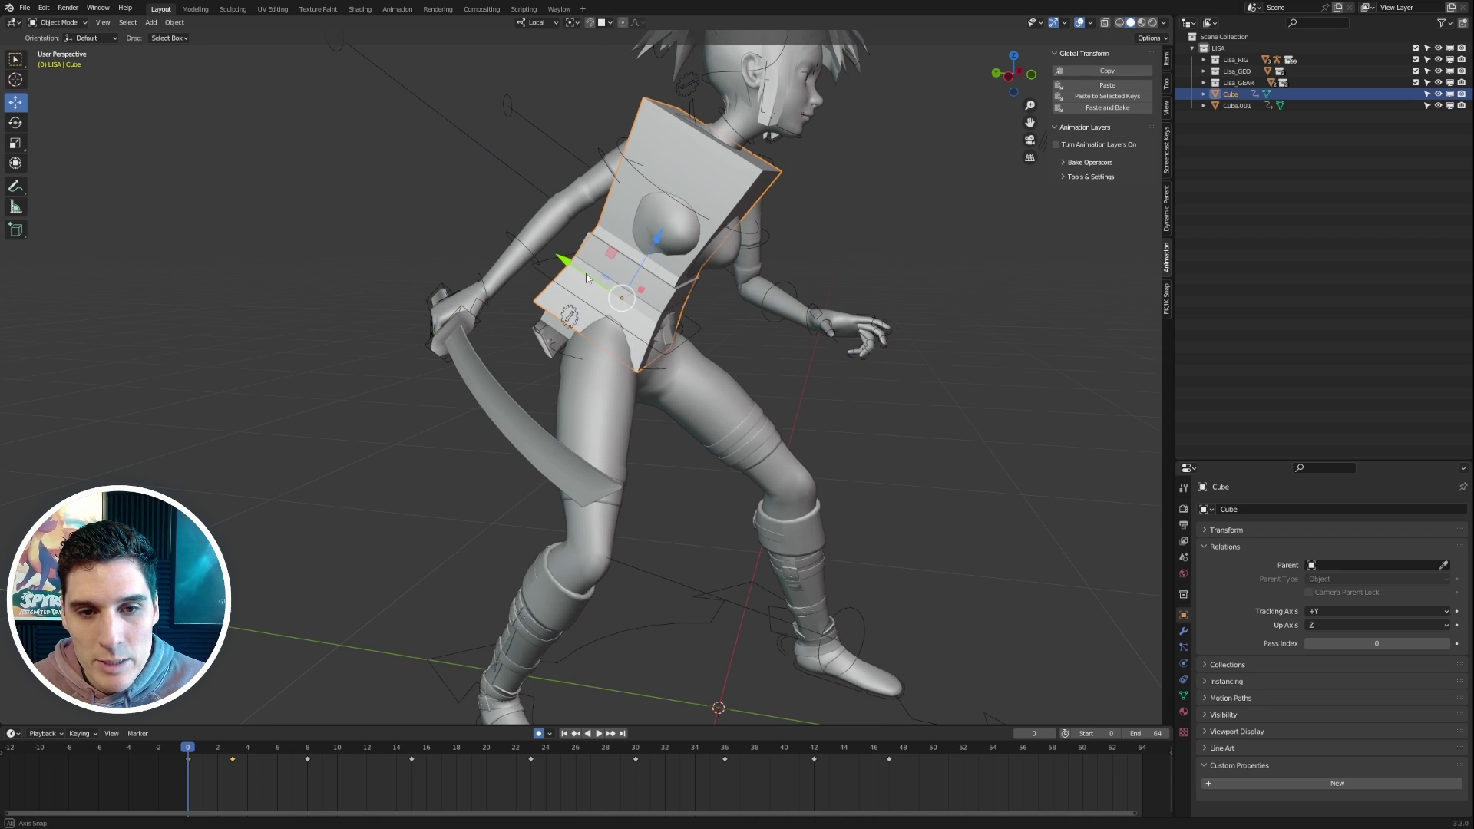
Edit the second cube's mesh, raising its top corner vertices from the waist up to the base of the neck
click(584, 240)
middle_drag(584, 239, 701, 302)
key(Tab)
click(686, 294)
shift+click(743, 275)
shift+click(603, 226)
middle_drag(604, 229, 604, 190)
drag(617, 174, 682, 66)
middle_drag(833, 131, 843, 171)
Scale the second cube's entire mesh along its local X axis to suit the torso, and return to Object Mode
drag(878, 46, 627, 347)
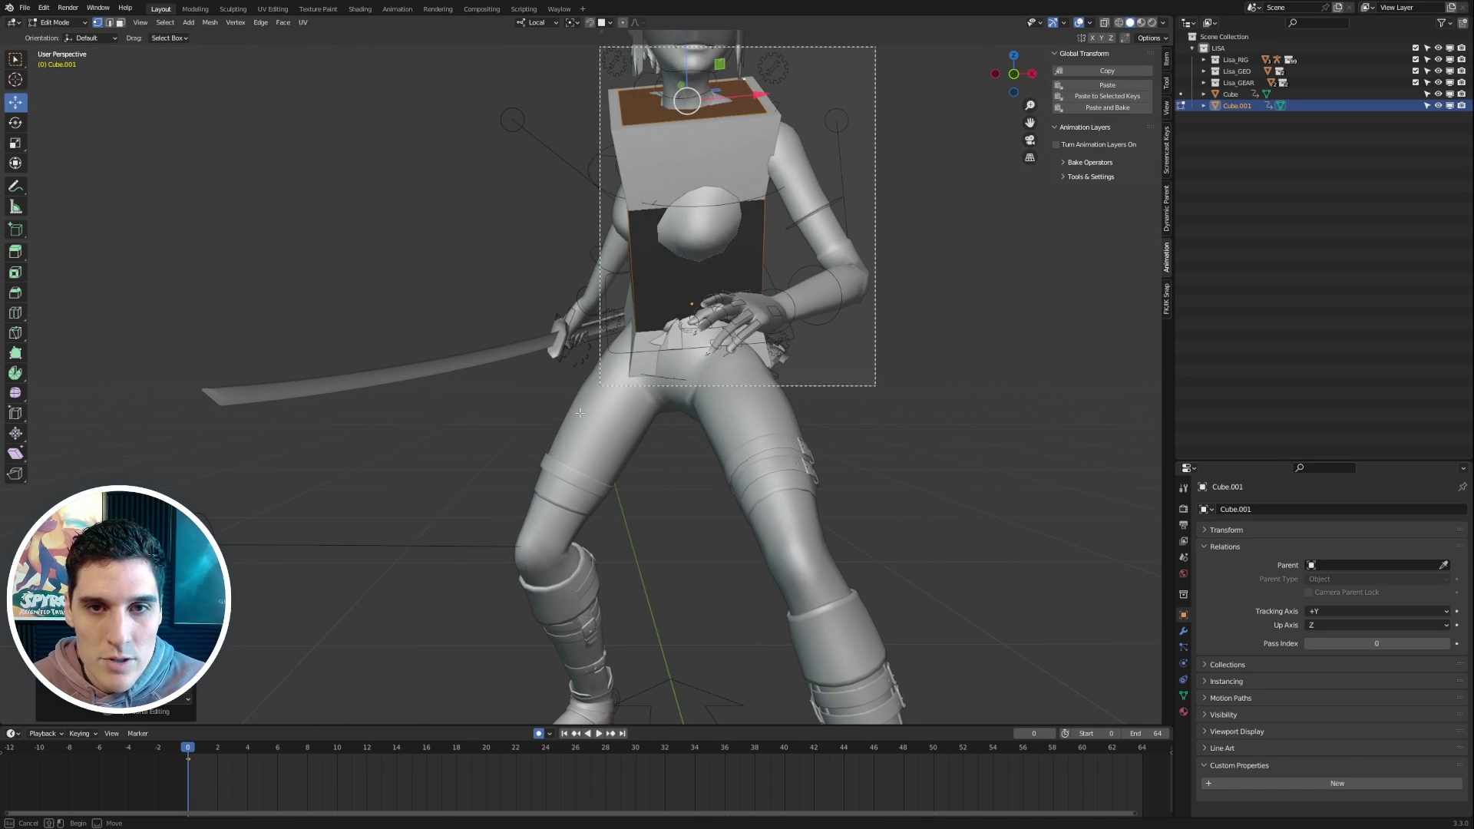
scroll(626, 347, down, 3)
key(s)
key(x)
key(x)
click(795, 230)
middle_drag(794, 231, 677, 213)
scroll(715, 238, up, 2)
key(Tab)
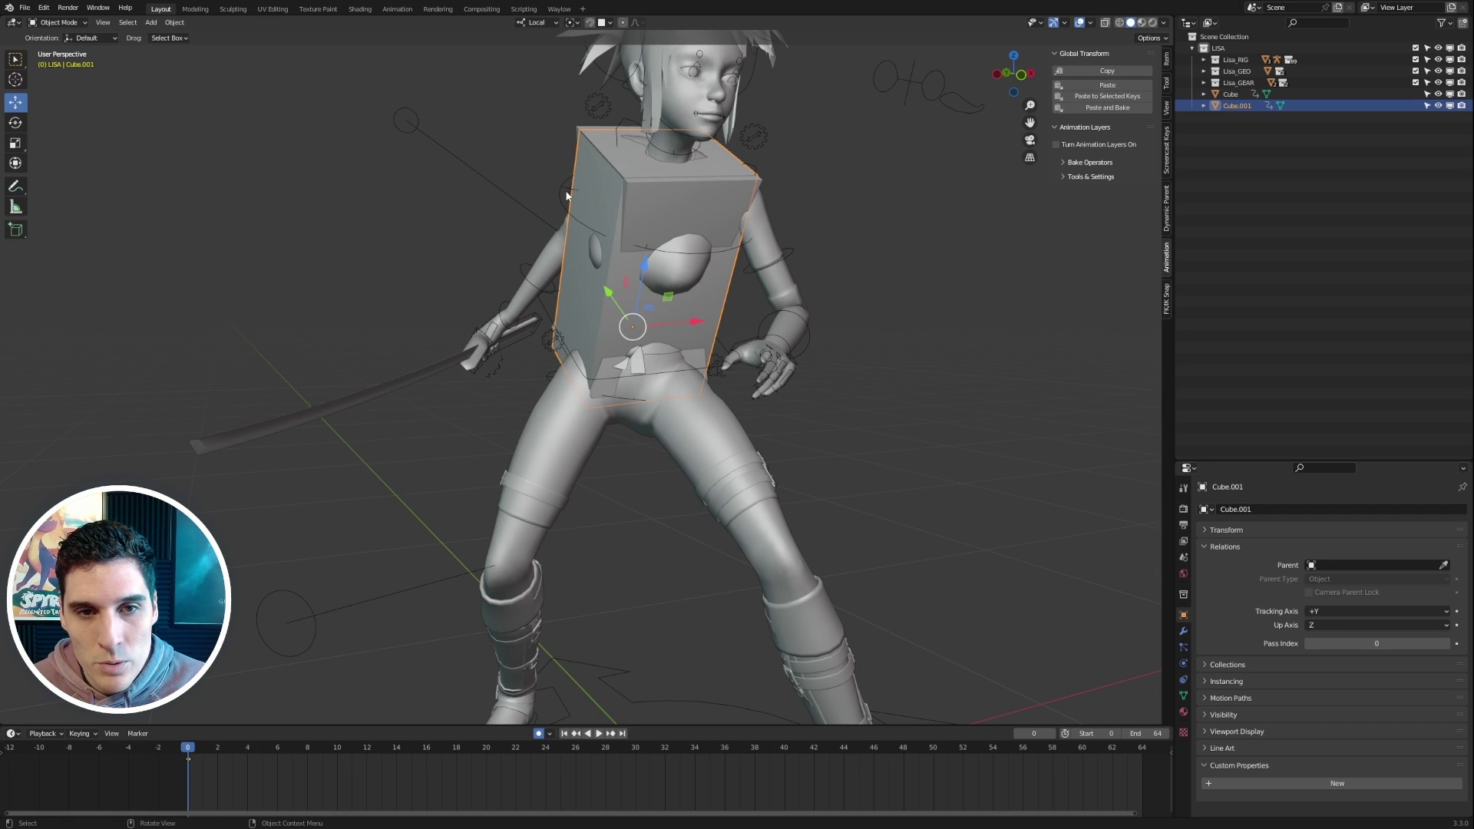
Delete the second cube, leaving only the original shaped torso cube
key(x)
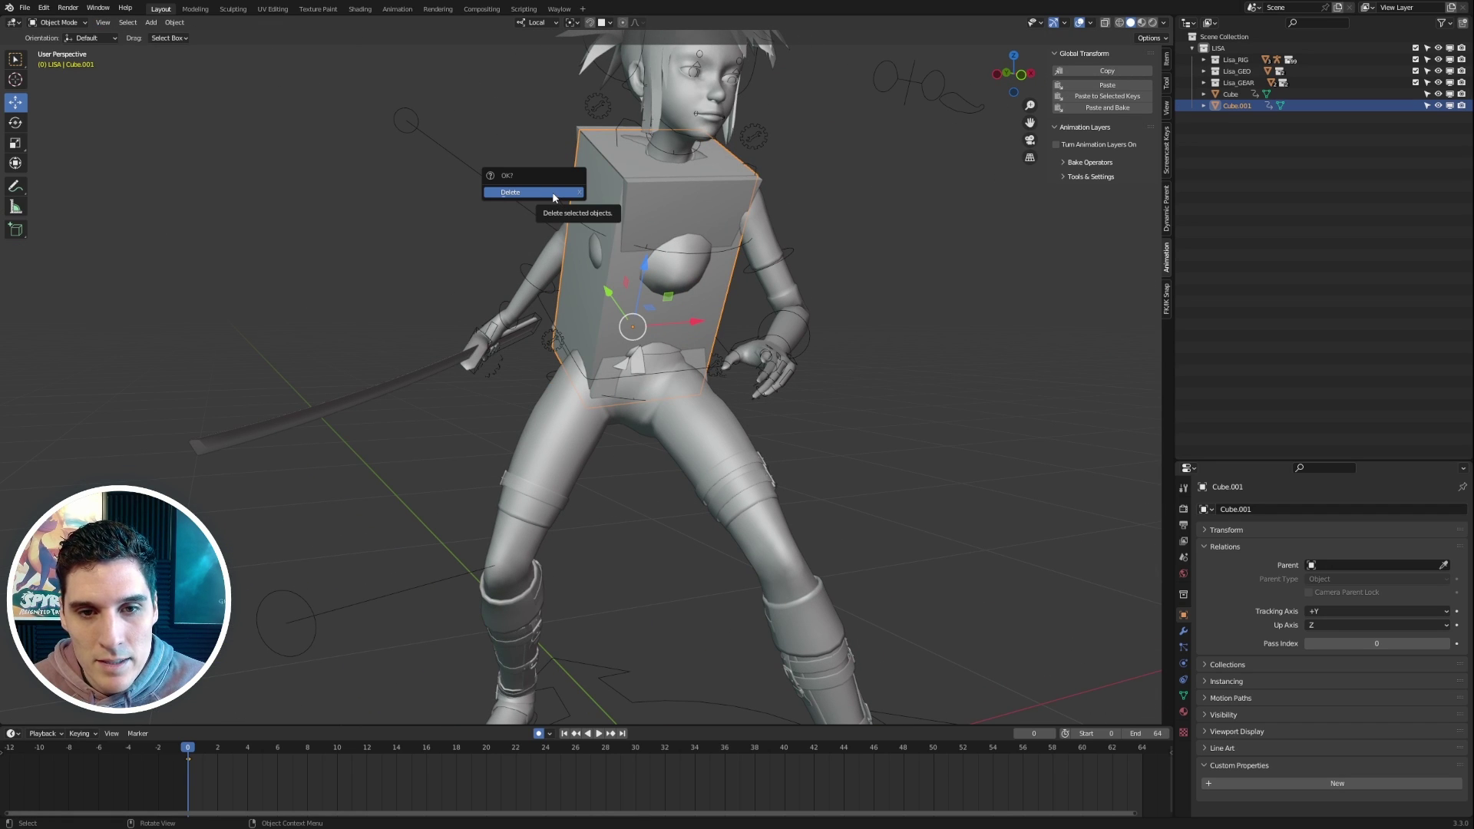
click(553, 193)
middle_drag(551, 191, 719, 320)
click(717, 222)
Try rotating the CTRL-TORSO bone to test the upper body's movement, and undo the rotation
scroll(805, 278, down, 5)
click(804, 278)
scroll(804, 278, up, 5)
middle_drag(722, 271, 633, 342)
click(633, 315)
scroll(685, 317, up, 2)
scroll(685, 317, down, 3)
key(r)
scroll(718, 306, up, 1)
drag(560, 298, 670, 298)
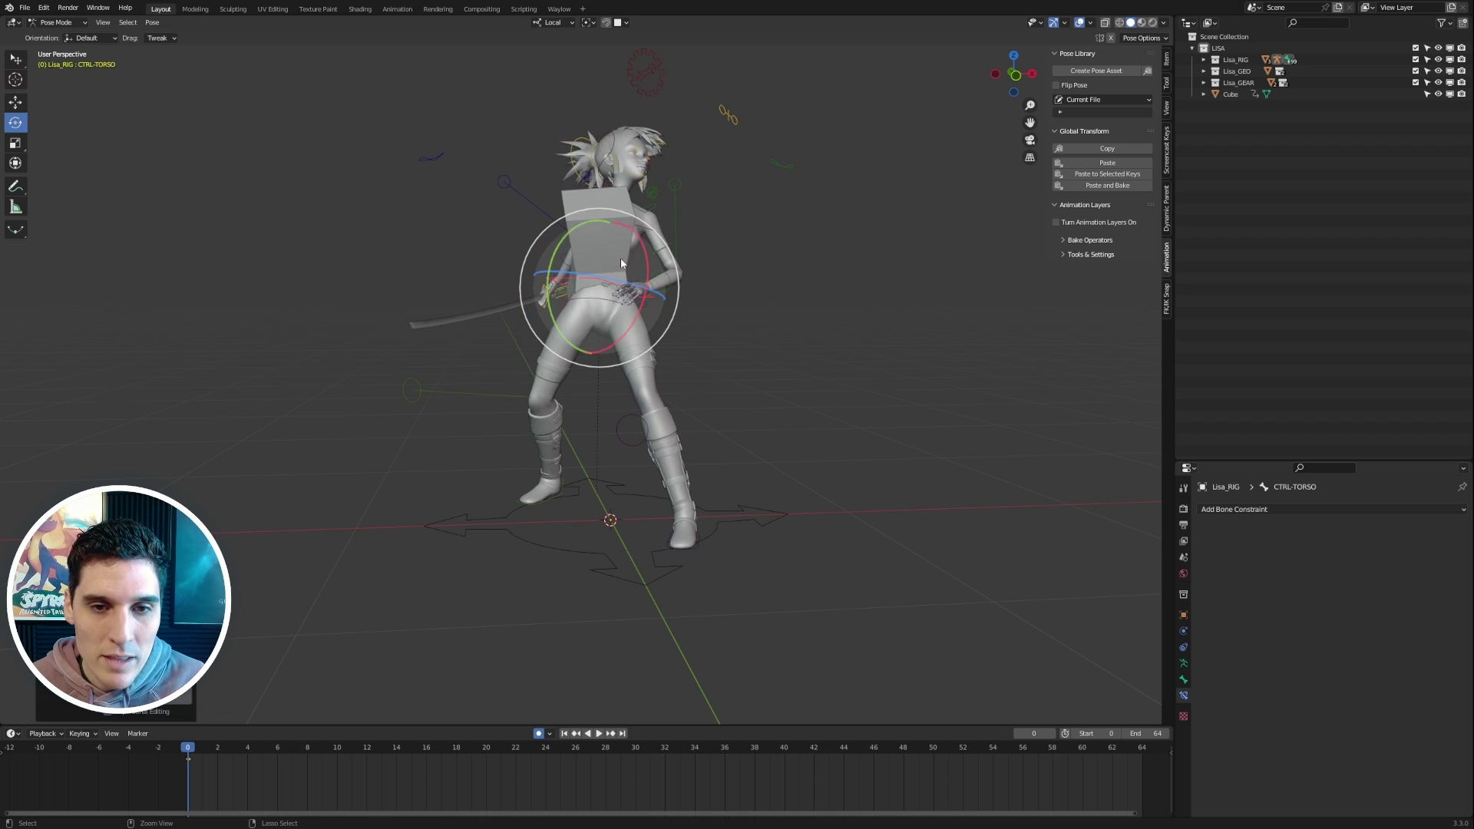
key(ctrl+z)
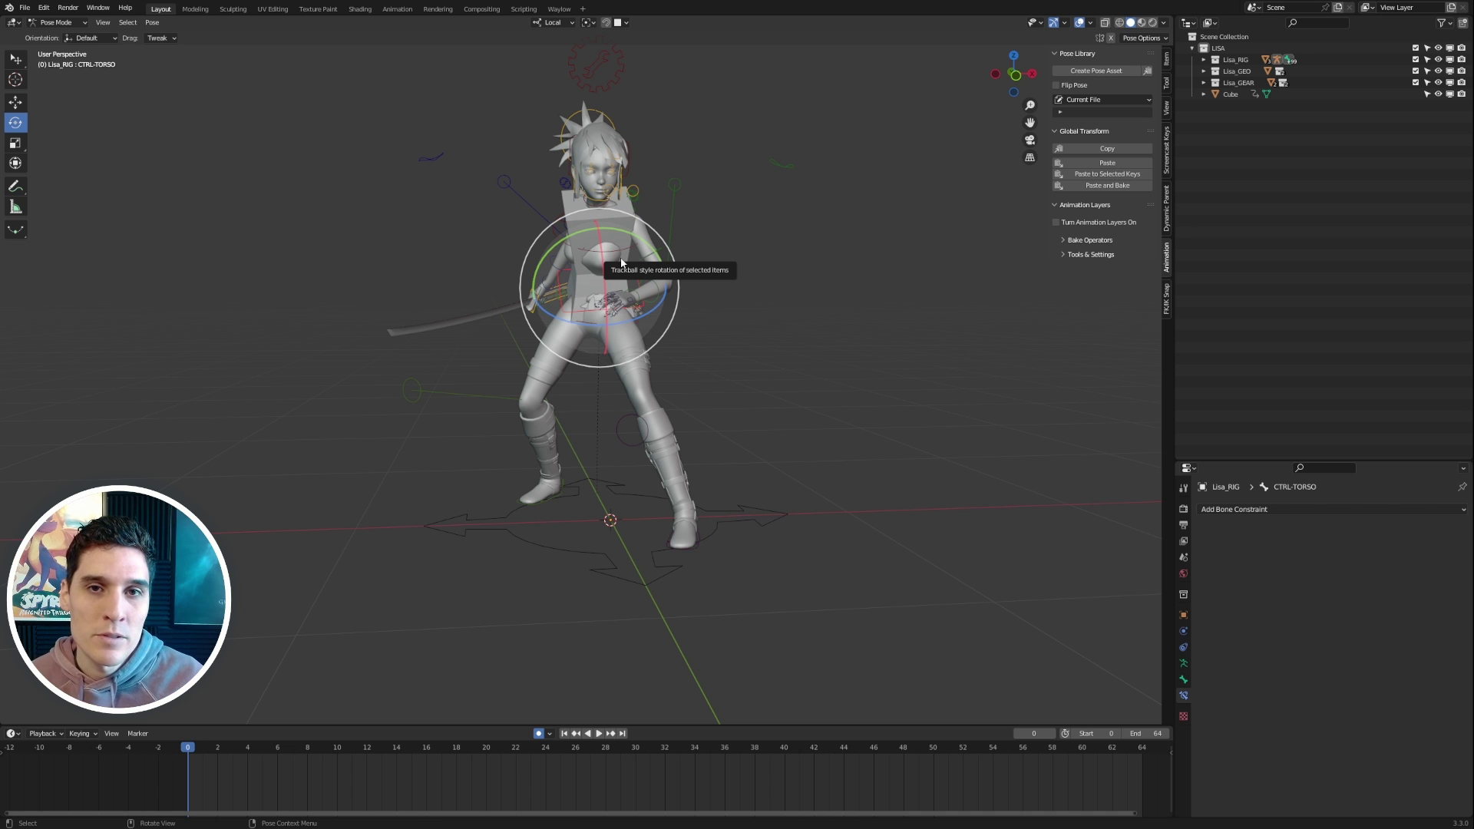
Rotate the CTRL-TORSO bone at frame 0 to change the angle of the character's upper body
middle_drag(709, 241, 822, 307)
scroll(806, 247, up, 3)
middle_drag(822, 307, 754, 303)
mouse_move(688, 356)
mouse_down()
mouse_move(615, 392)
mouse_move(668, 368)
mouse_move(627, 405)
mouse_move(708, 347)
mouse_up()
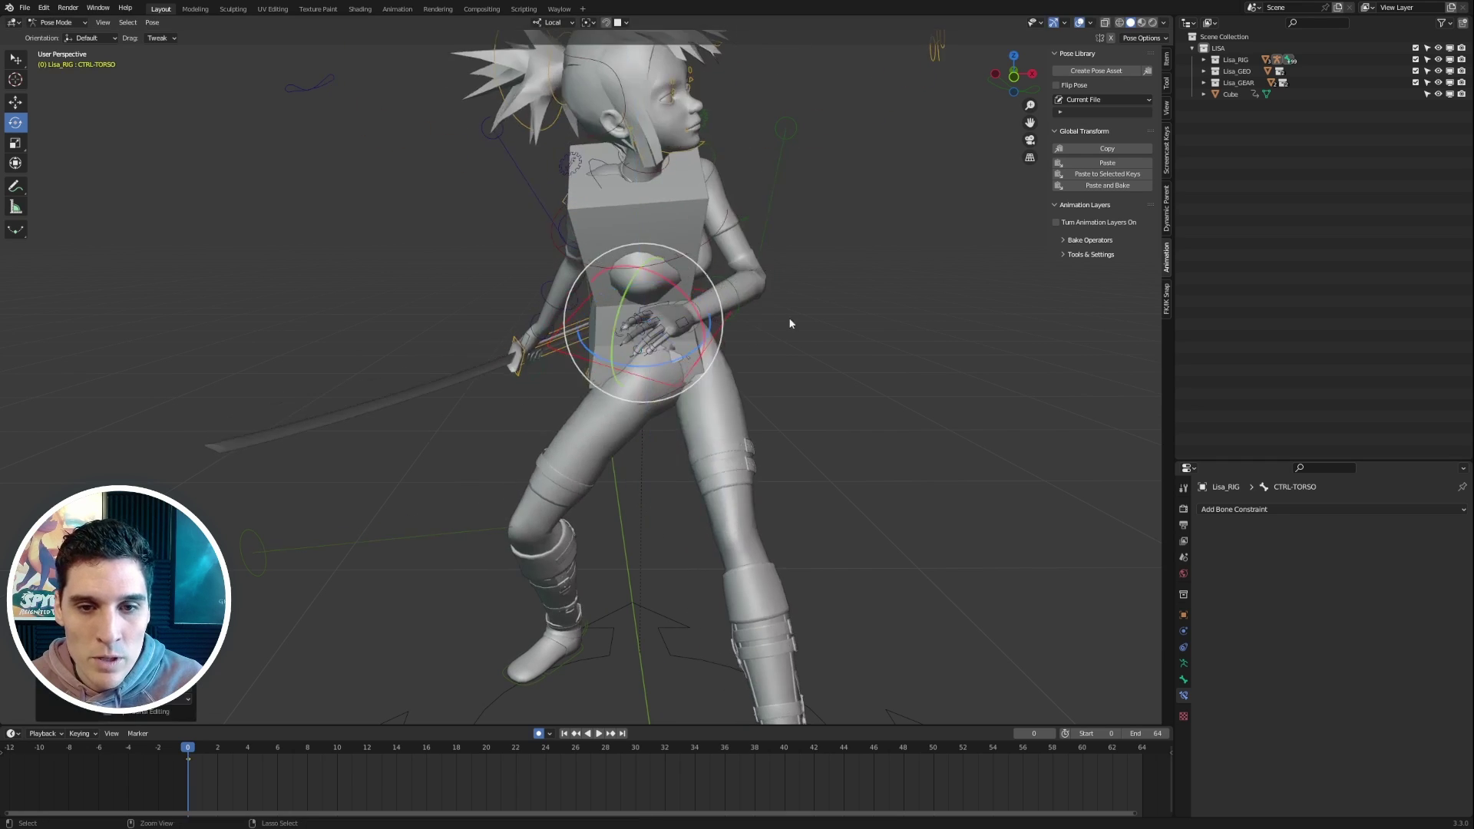
Undo the last CTRL-TORSO rotation and display the rig's arm and leg isolate and parent-switch properties
key(ctrl+z)
scroll(786, 330, down, 3)
middle_drag(787, 343, 848, 326)
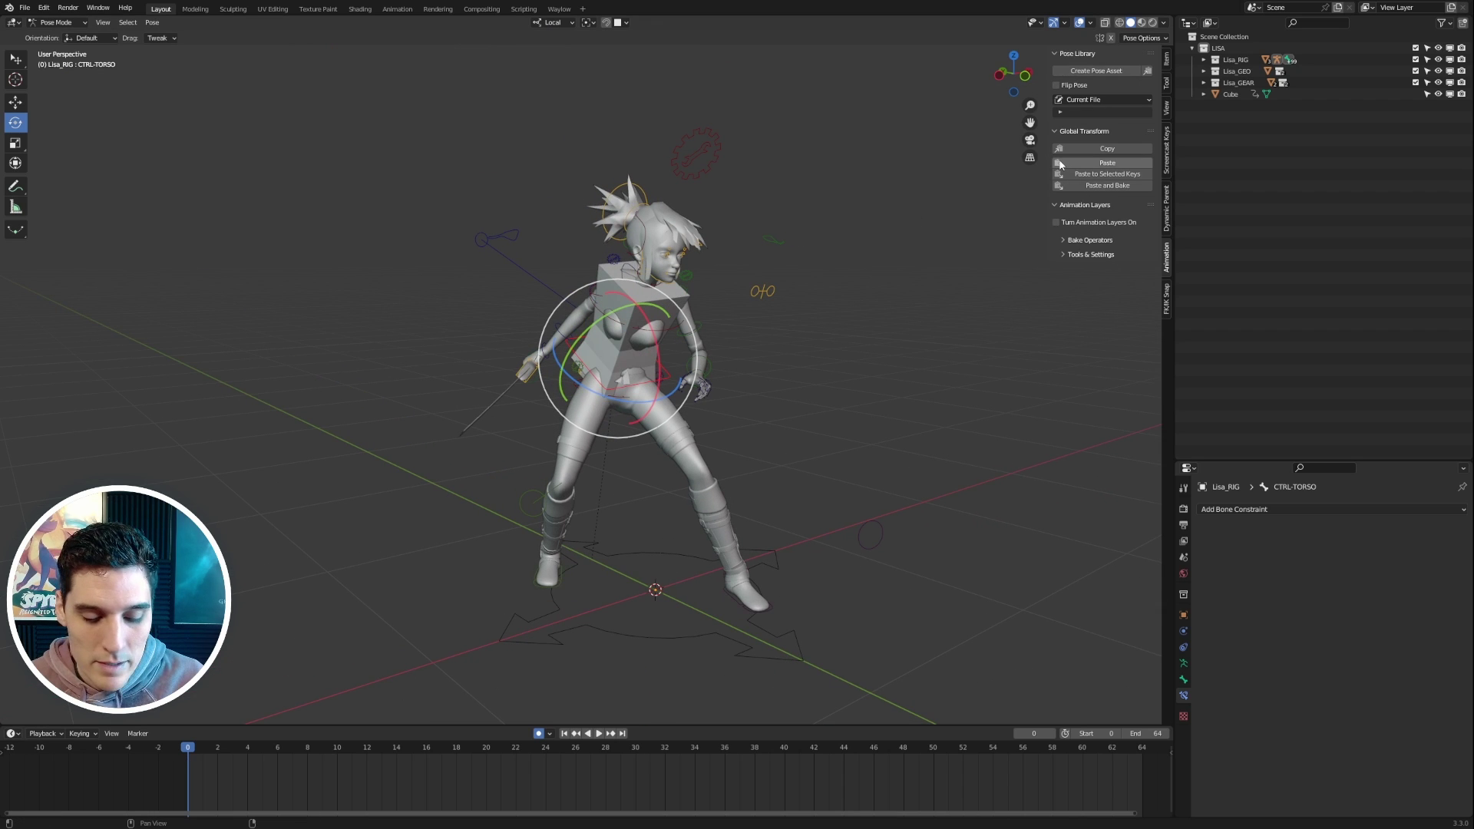
click(1166, 61)
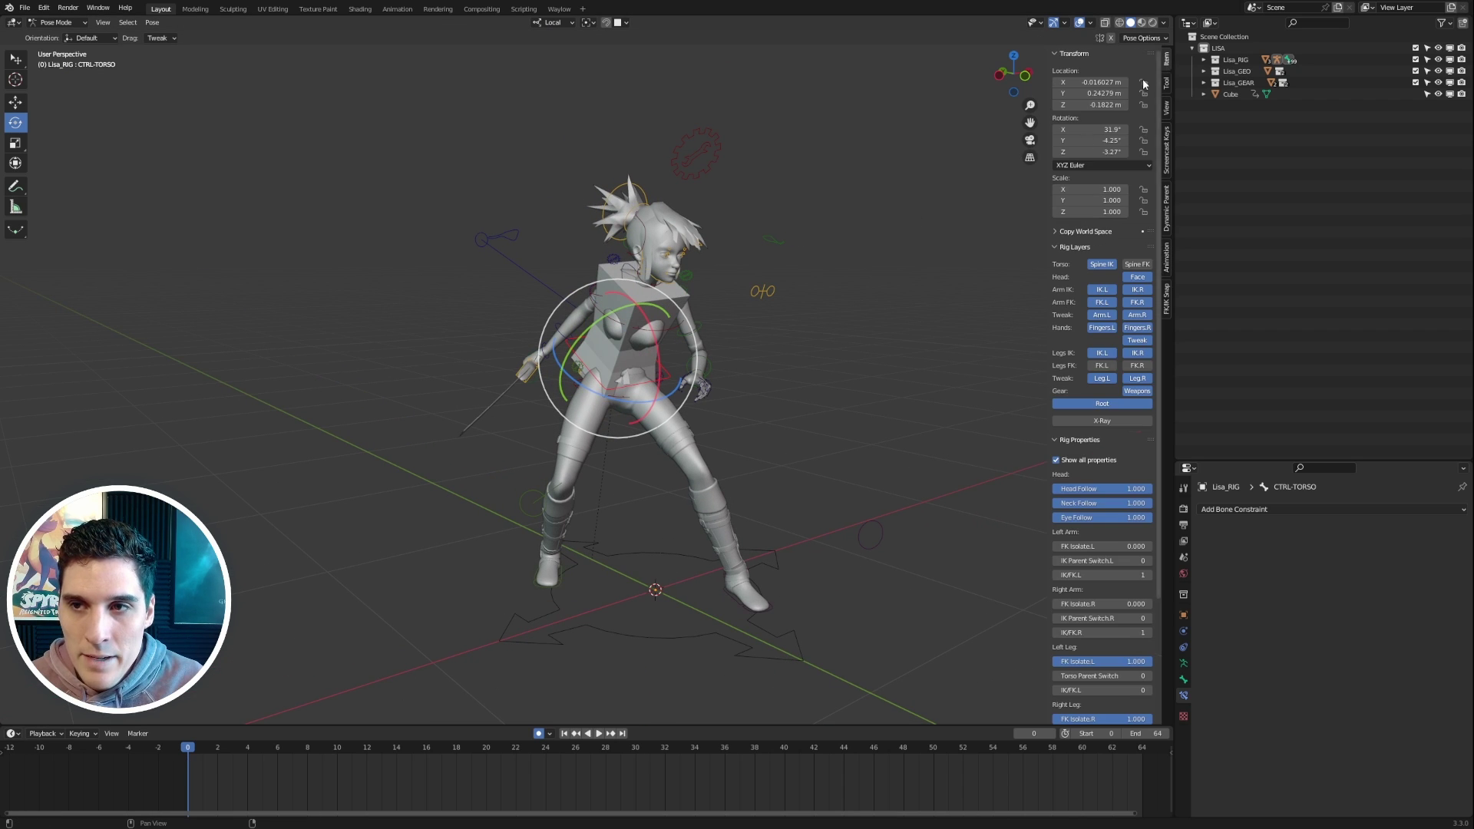
middle_drag(856, 300, 862, 261)
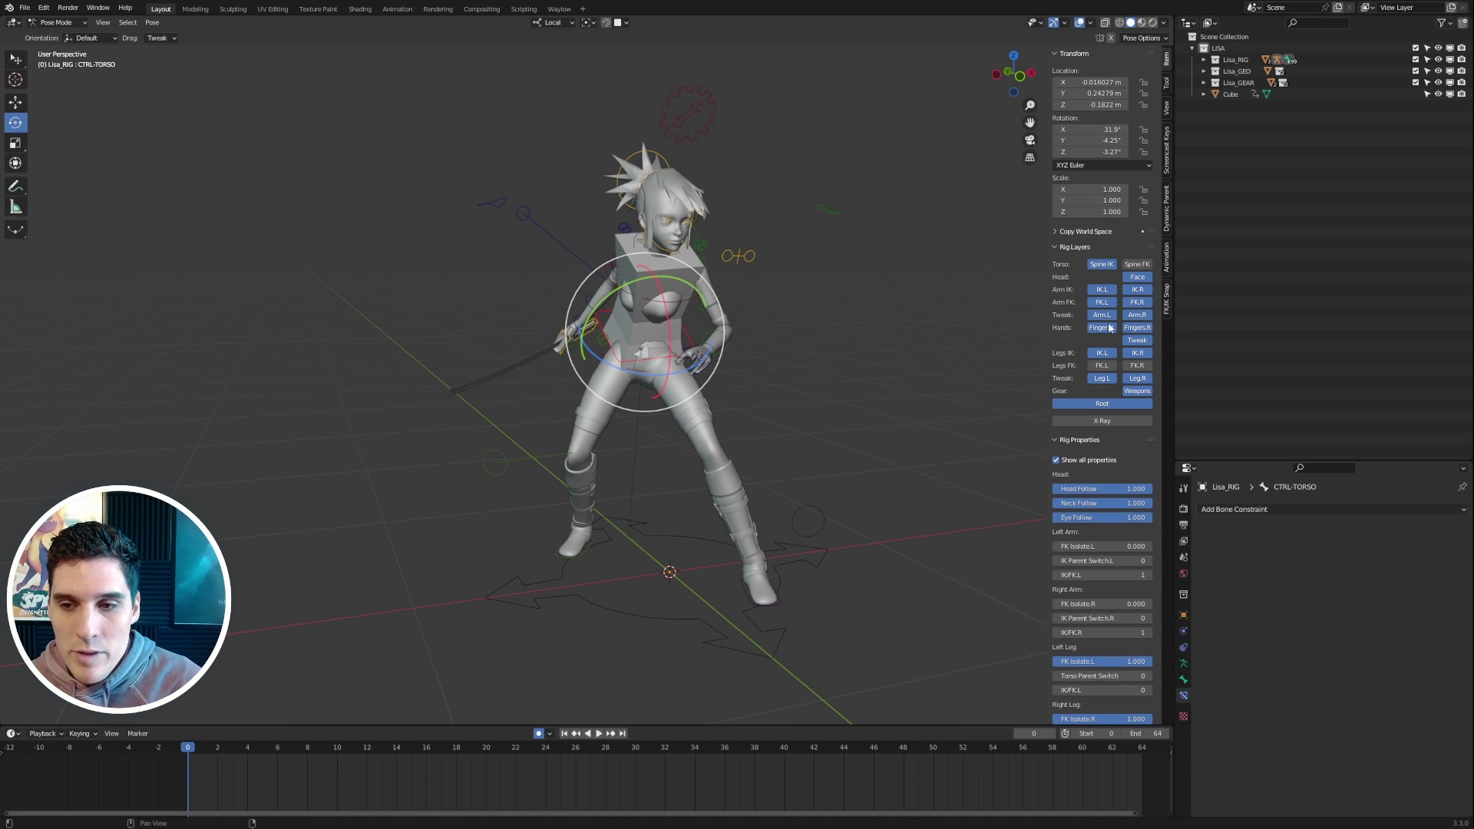
scroll(1102, 328, down, 3)
scroll(1100, 297, down, 2)
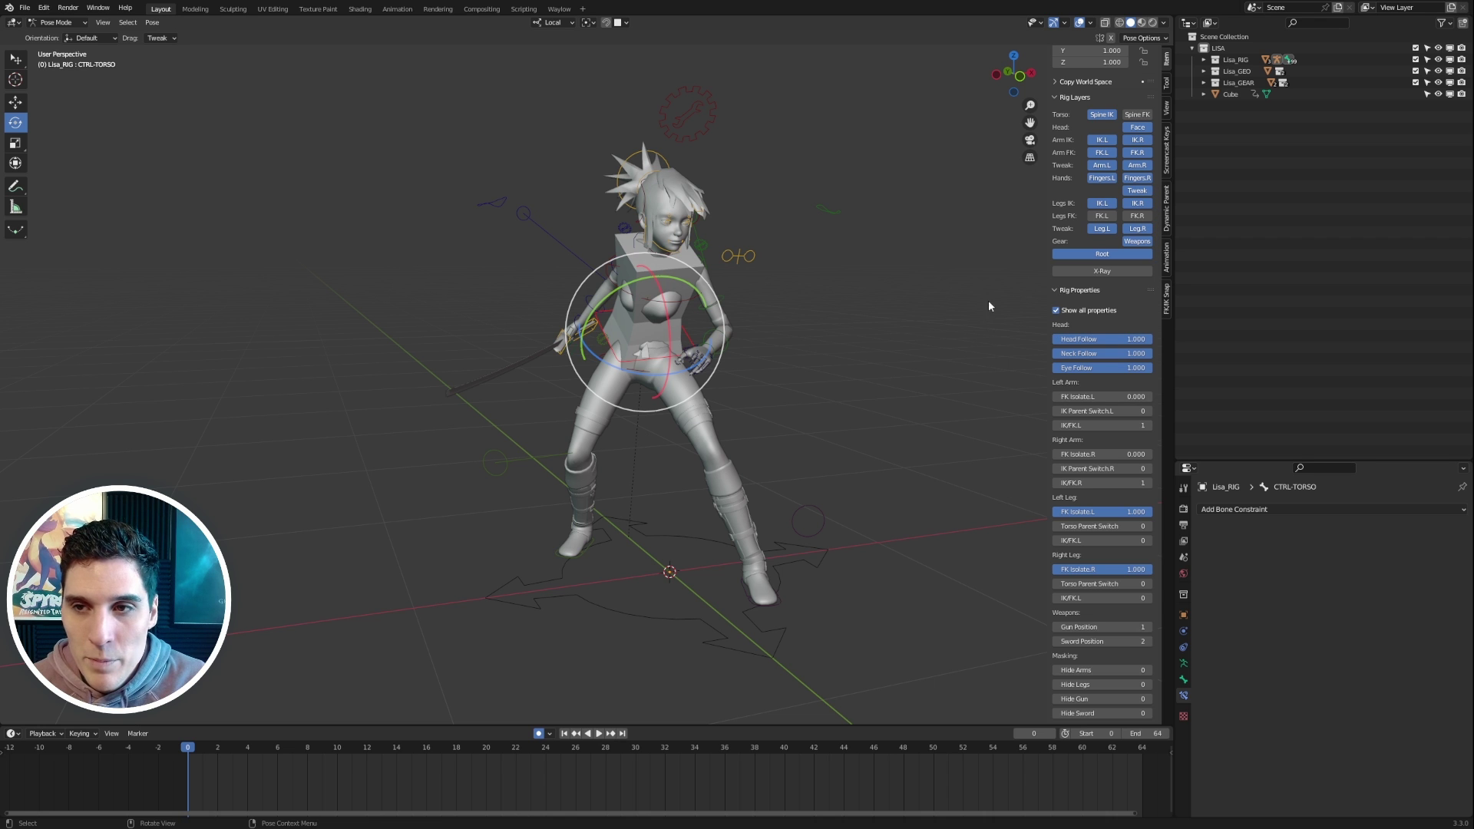
Try moving the CTRL-TORSO bone to test how the legs respond, and undo the move
middle_drag(805, 379, 799, 380)
click(749, 573)
middle_drag(748, 569, 835, 402)
scroll(768, 369, up, 3)
click(642, 311)
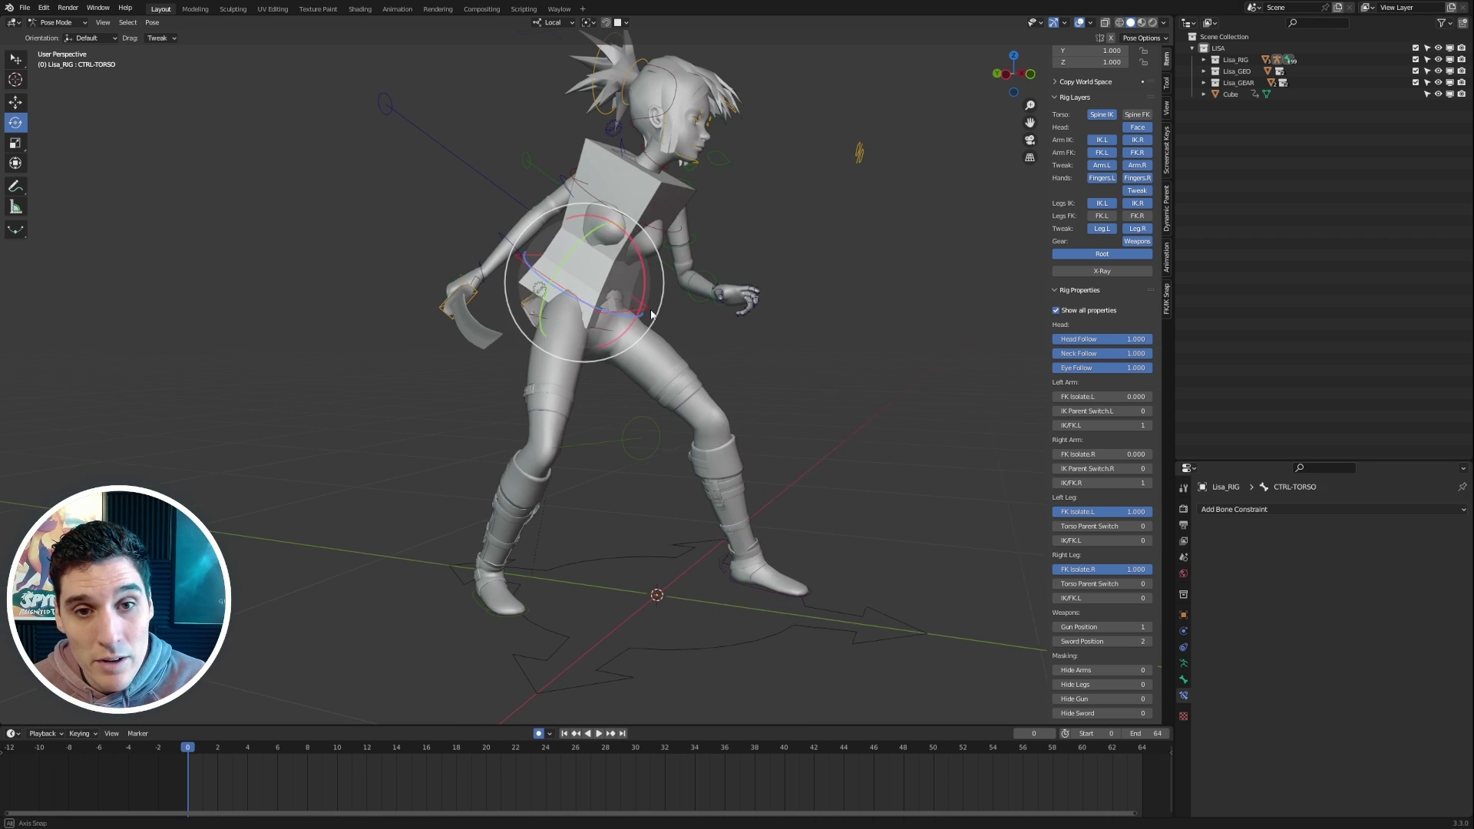
middle_drag(642, 313, 666, 311)
key(g)
drag(571, 279, 610, 303)
key(ctrl+z)
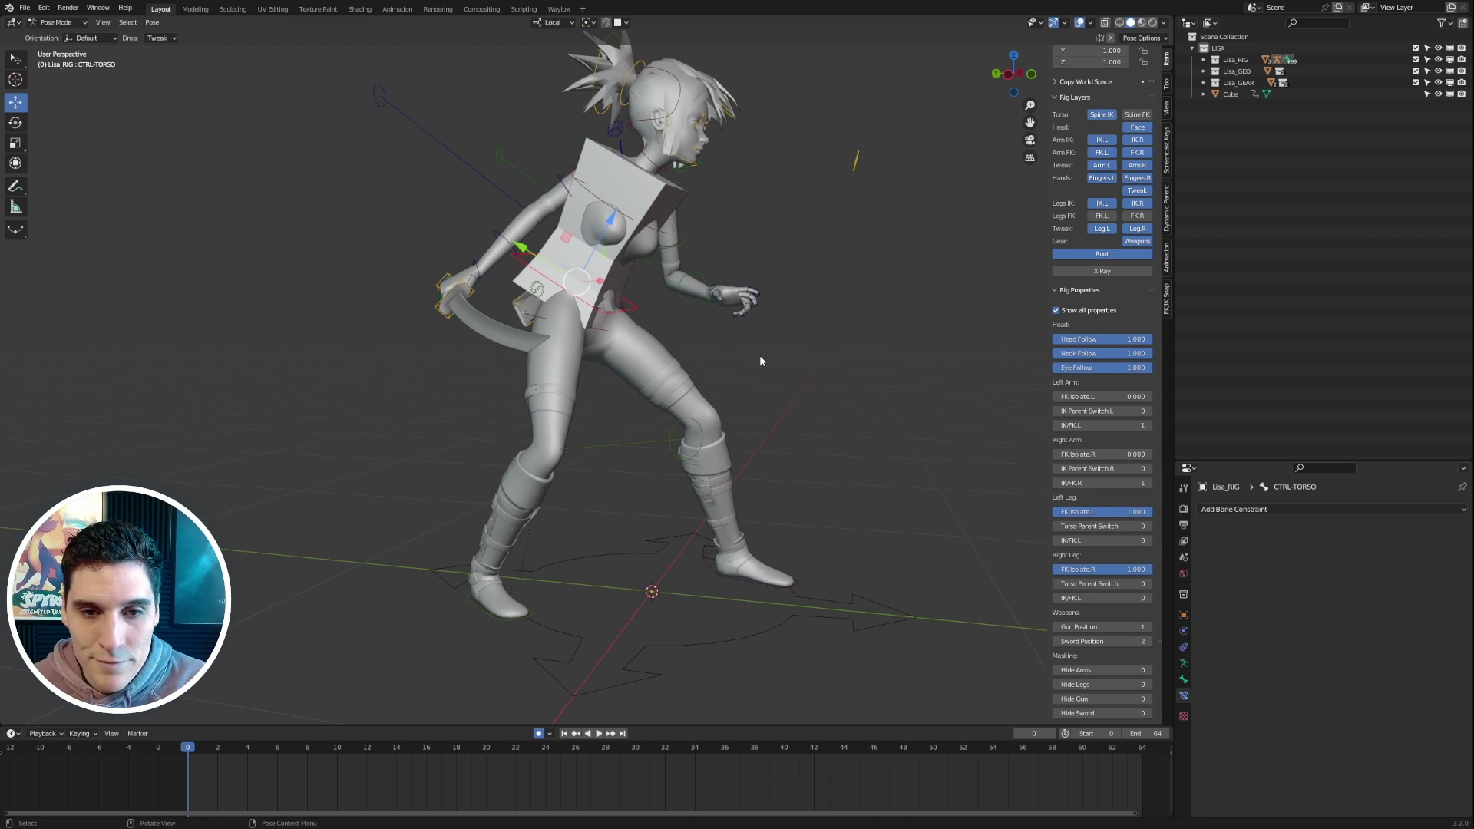
Select the CTRL-IK-FOOT.L bone and copy its global transform
click(723, 574)
middle_drag(887, 482, 823, 490)
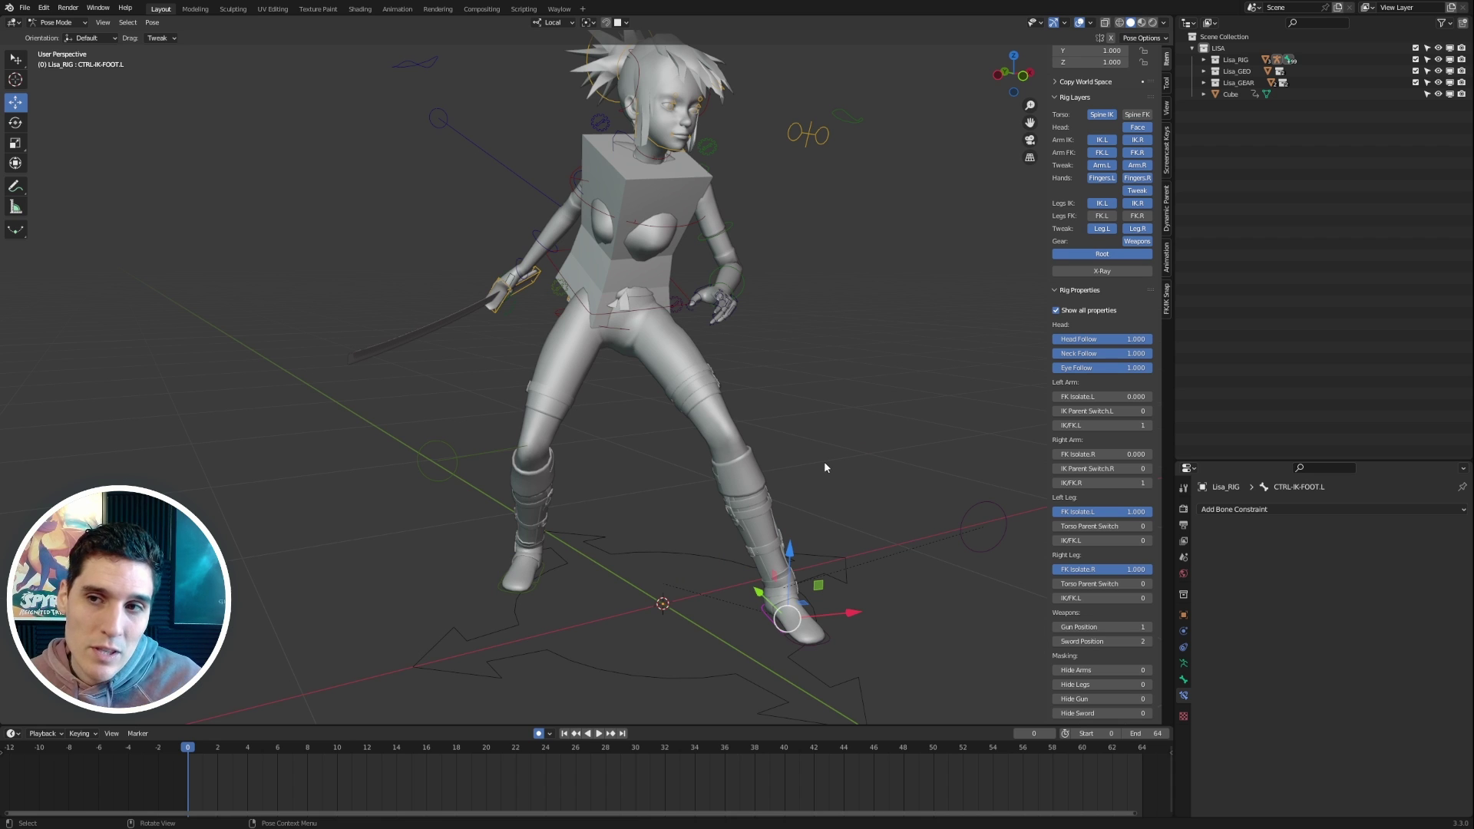
click(1166, 254)
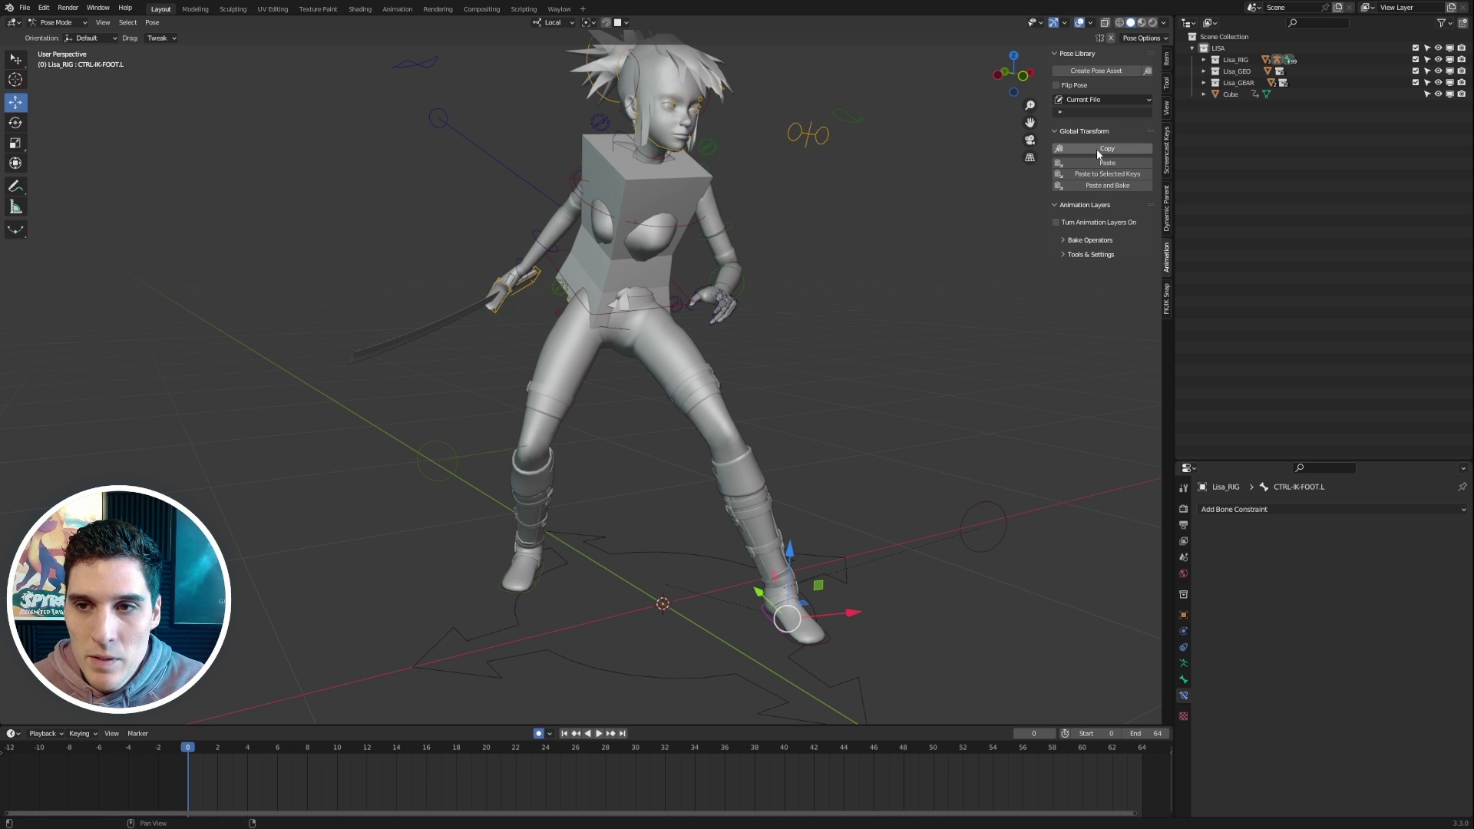
middle_drag(834, 384, 863, 380)
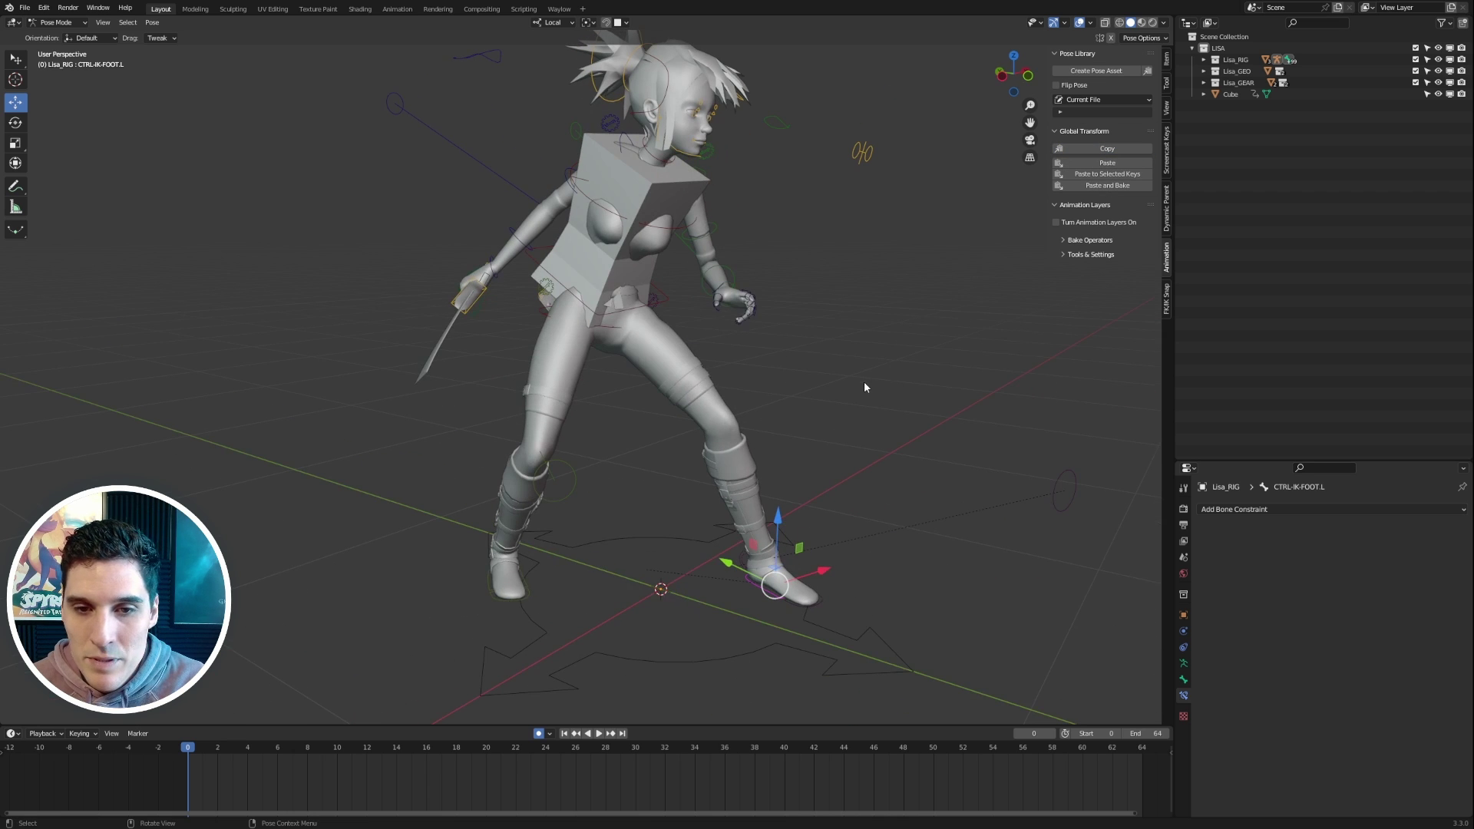
Set the left leg's Torso Parent Switch to 1 and paste the copied global transform onto CTRL-IK-FOOT.L
click(1166, 59)
scroll(1097, 436, down, 3)
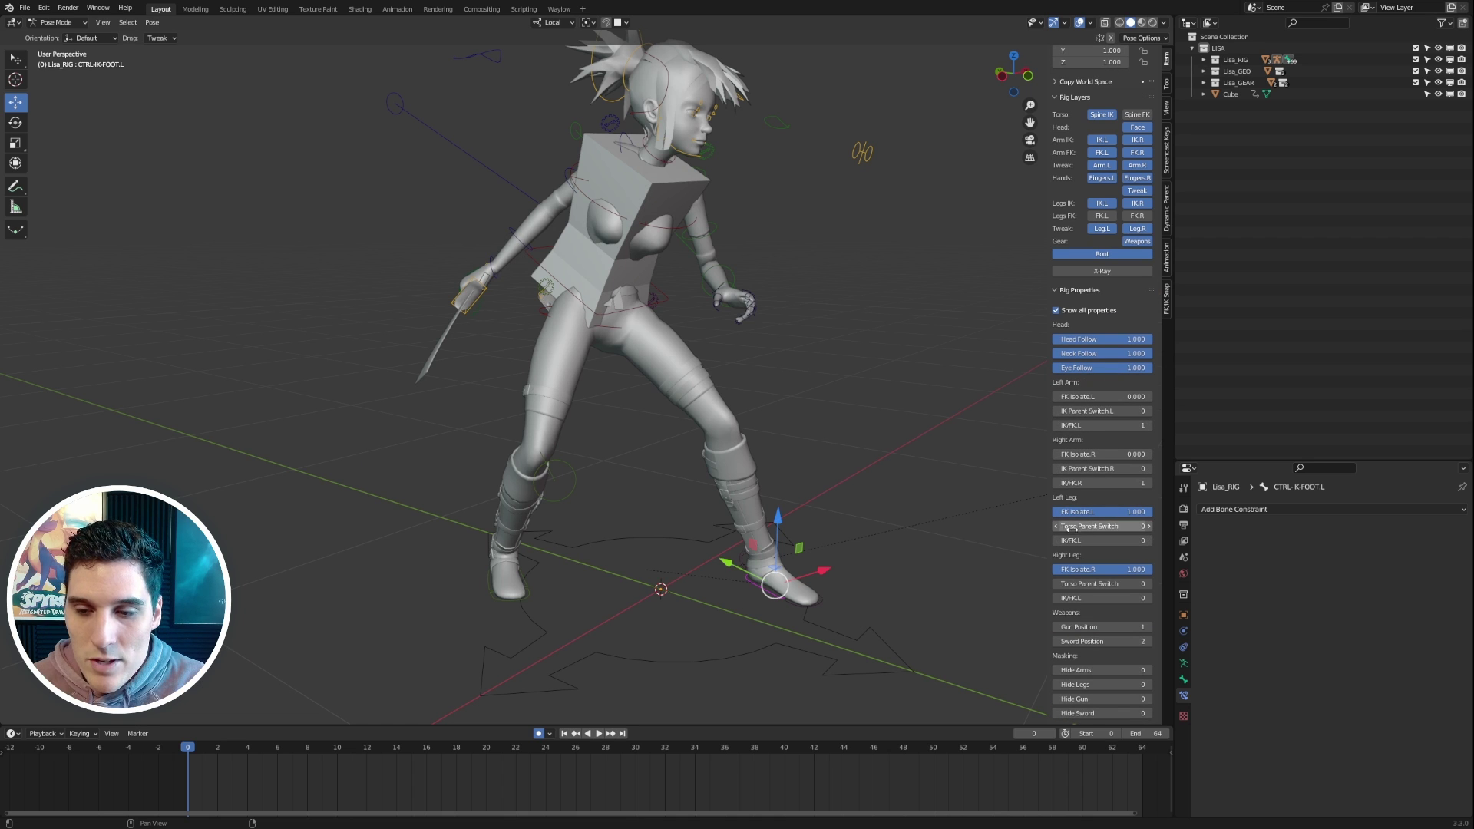
click(1150, 527)
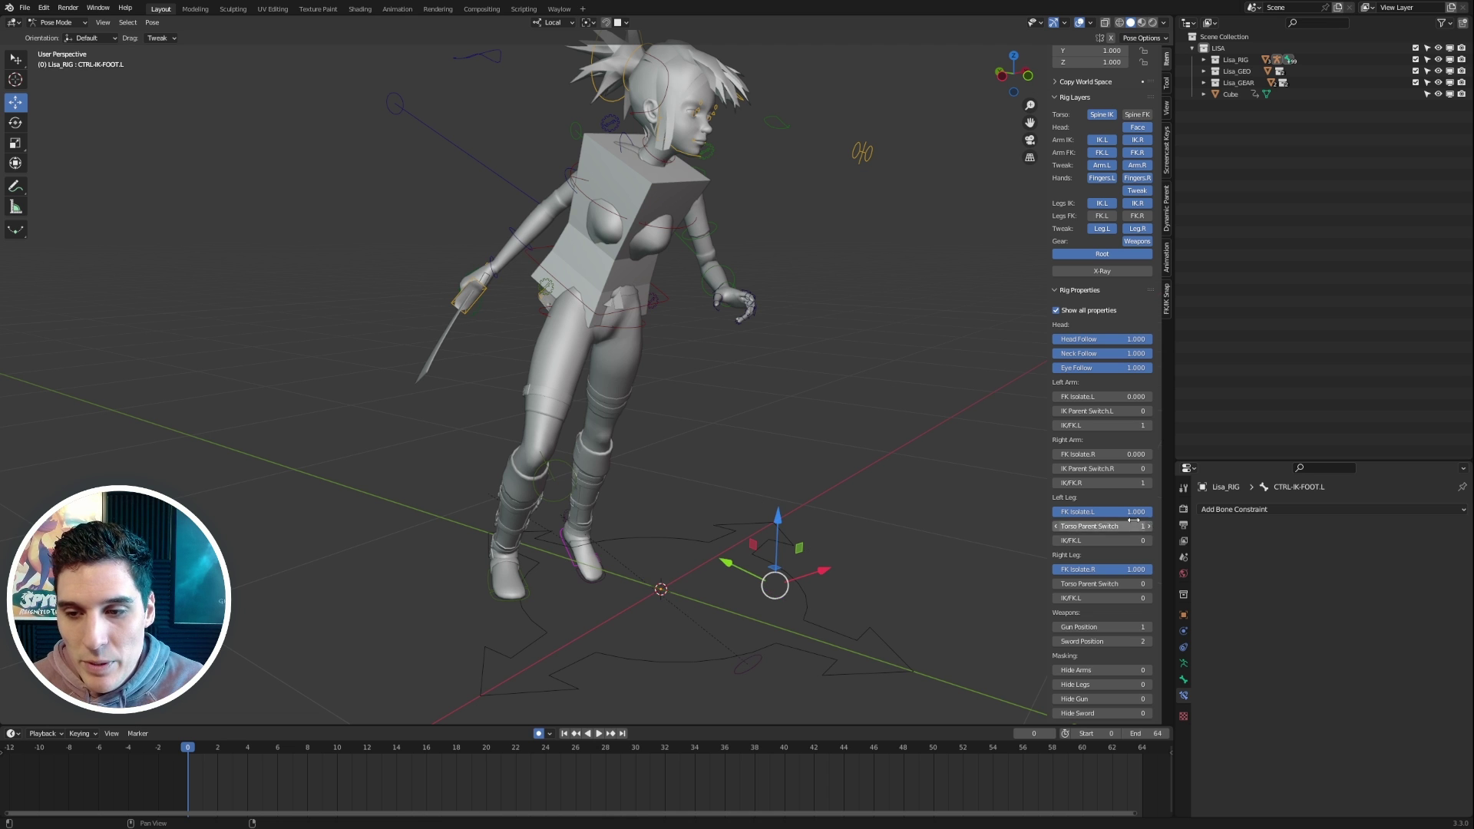
middle_drag(885, 433, 717, 425)
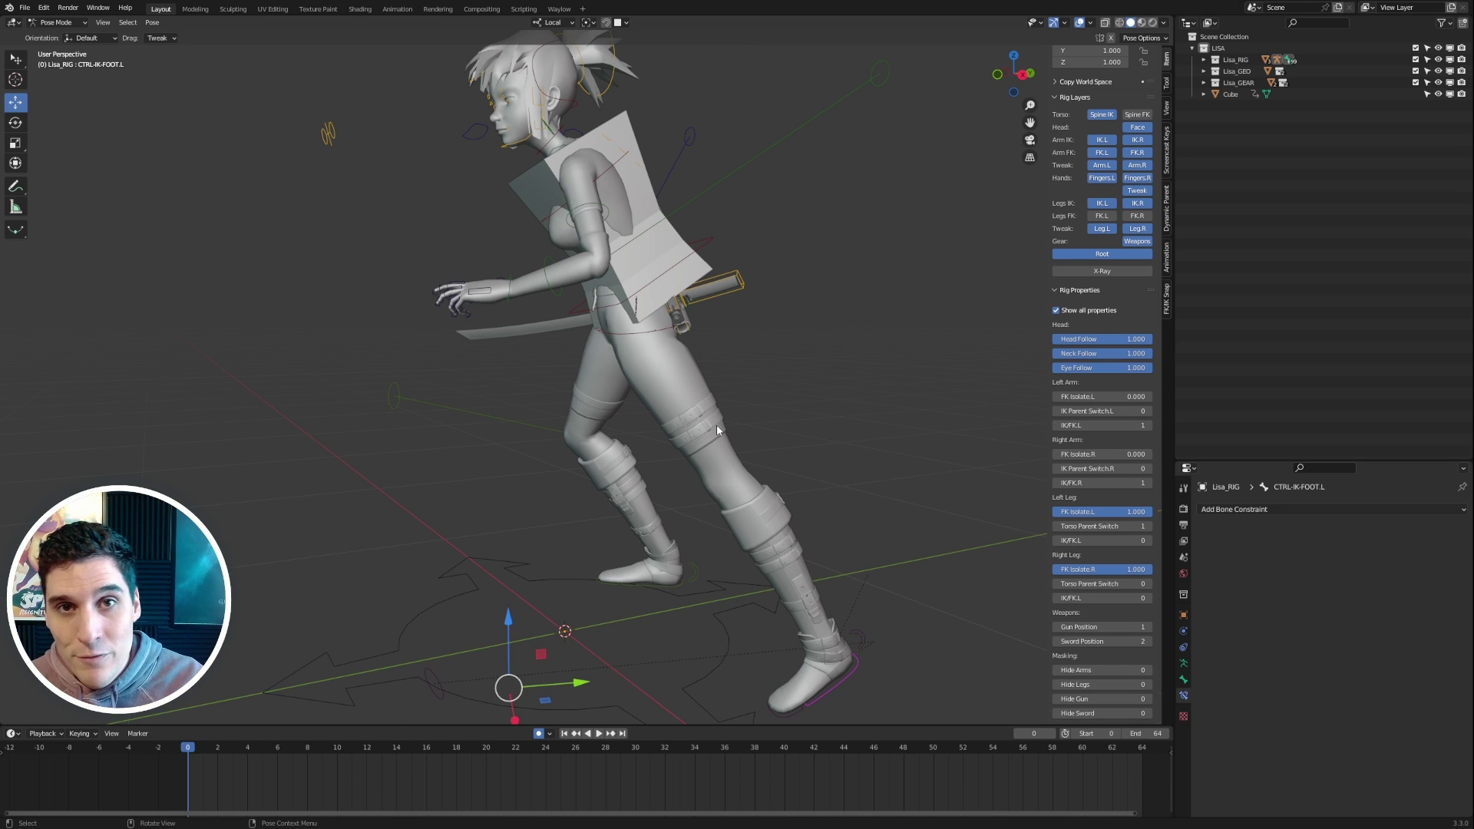
click(849, 675)
click(1166, 257)
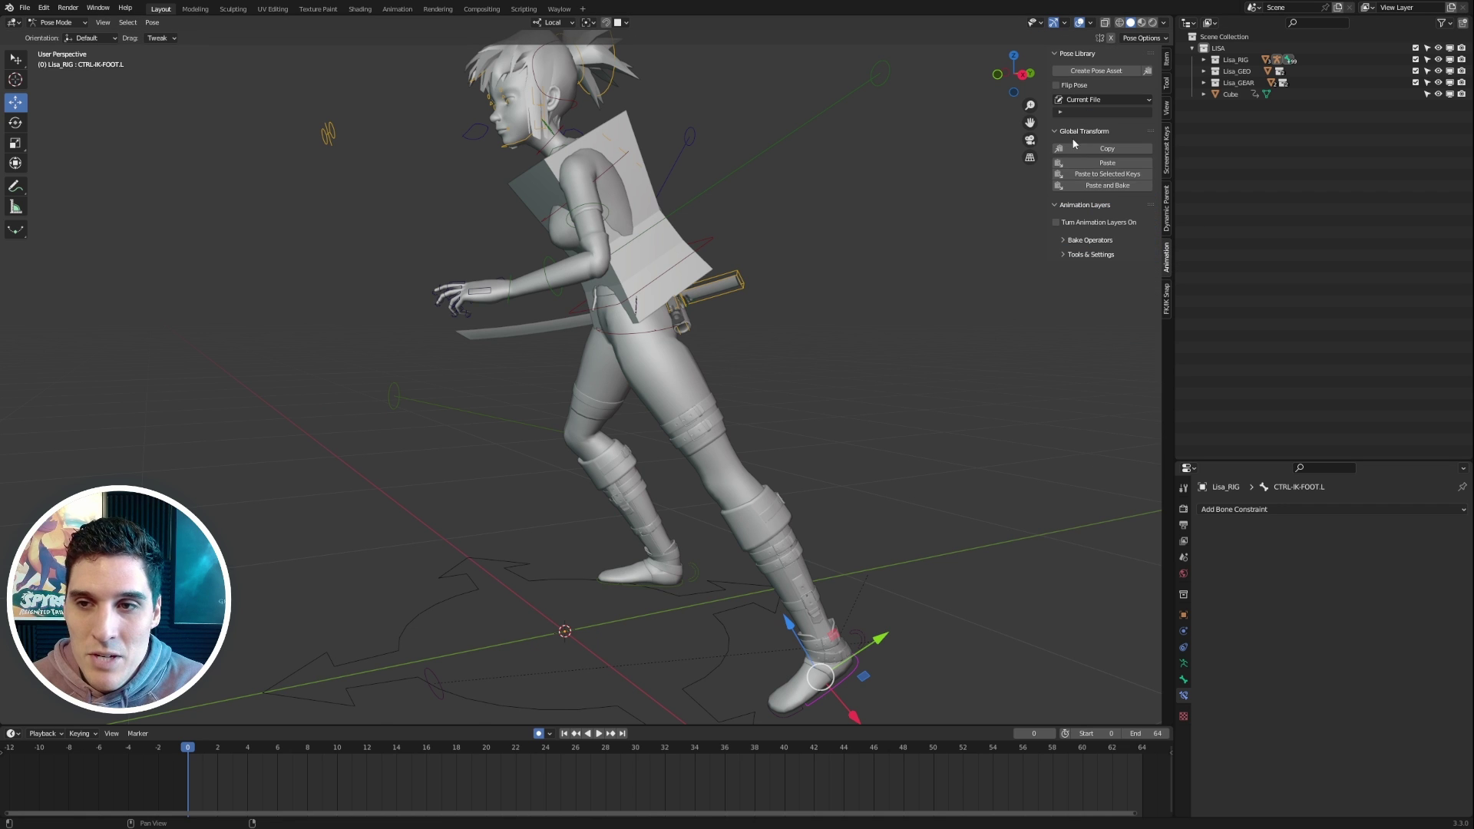
click(1108, 162)
Try moving and rotating the CTRL-TORSO bone to test the left foot's new parenting, cancelling both transforms
middle_drag(763, 435, 692, 321)
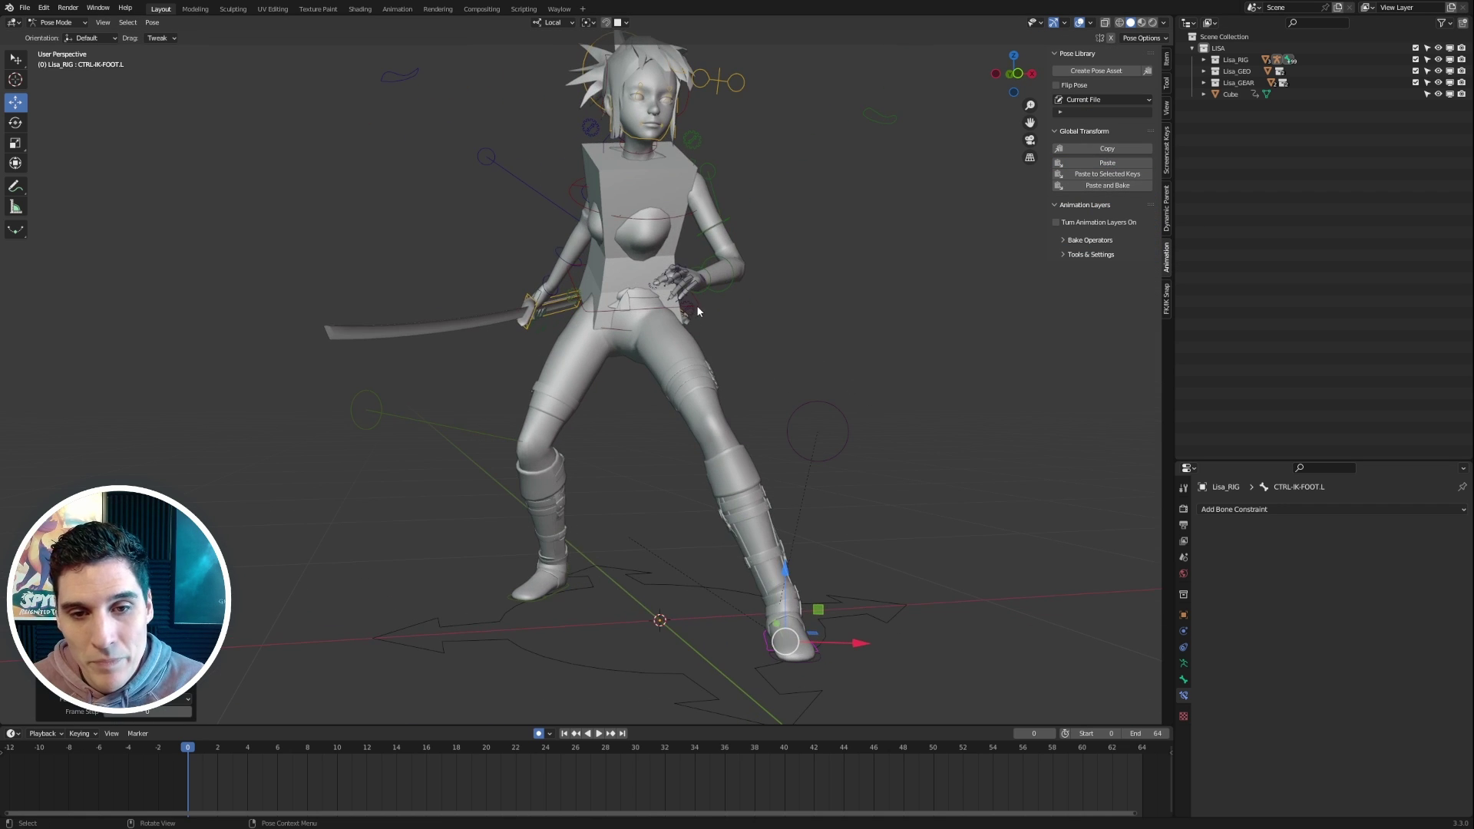
click(630, 286)
key(g)
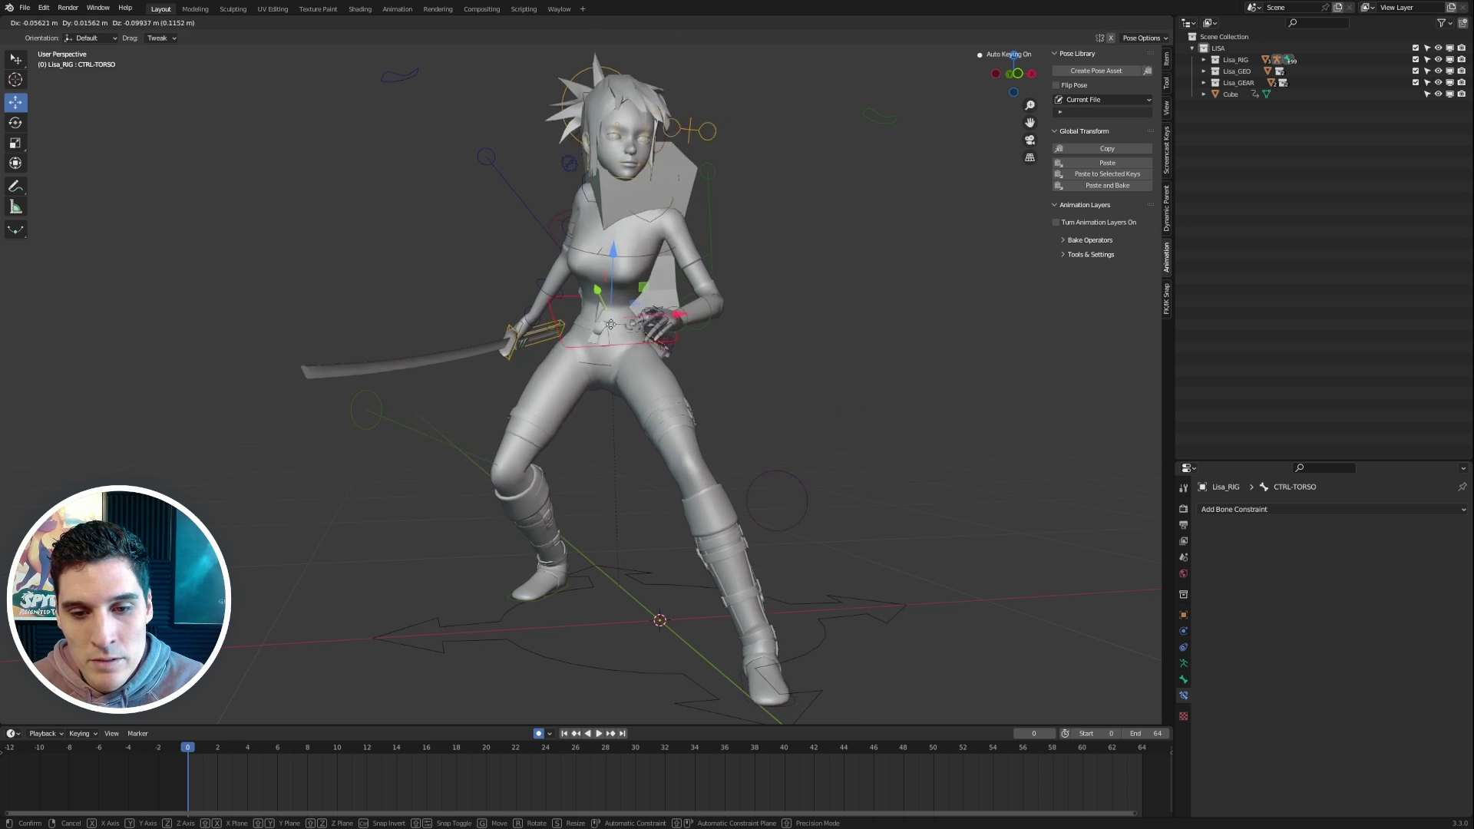
right_click(652, 343)
key(r)
drag(653, 338, 611, 402)
right_click(612, 402)
Set the right leg's Torso Parent Switch to 1, preserving CTRL-IK-FOOT.R's placement by copying and pasting its global transform
middle_drag(609, 400, 778, 372)
click(619, 551)
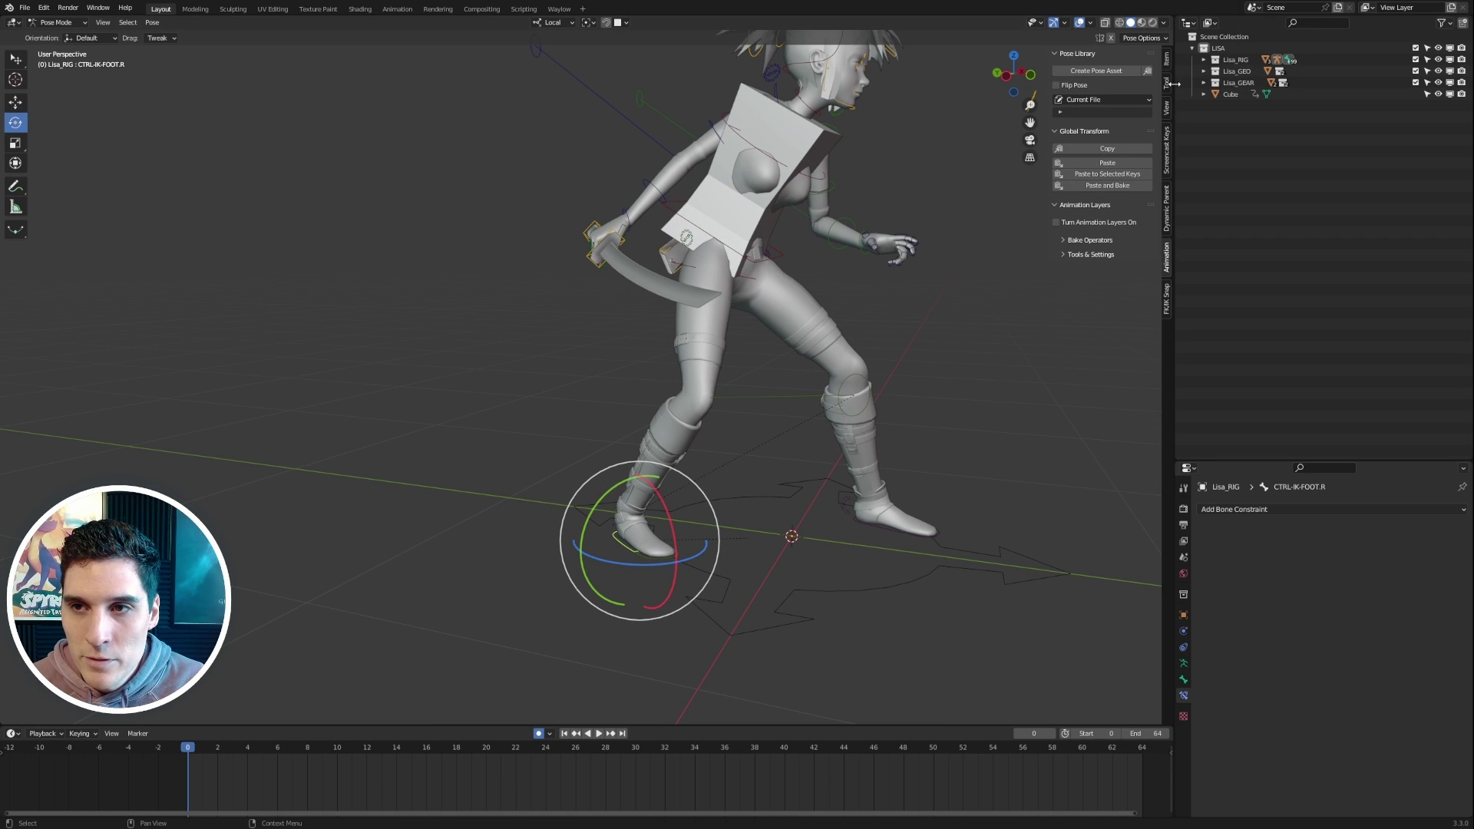
click(1166, 58)
scroll(1081, 515, down, 5)
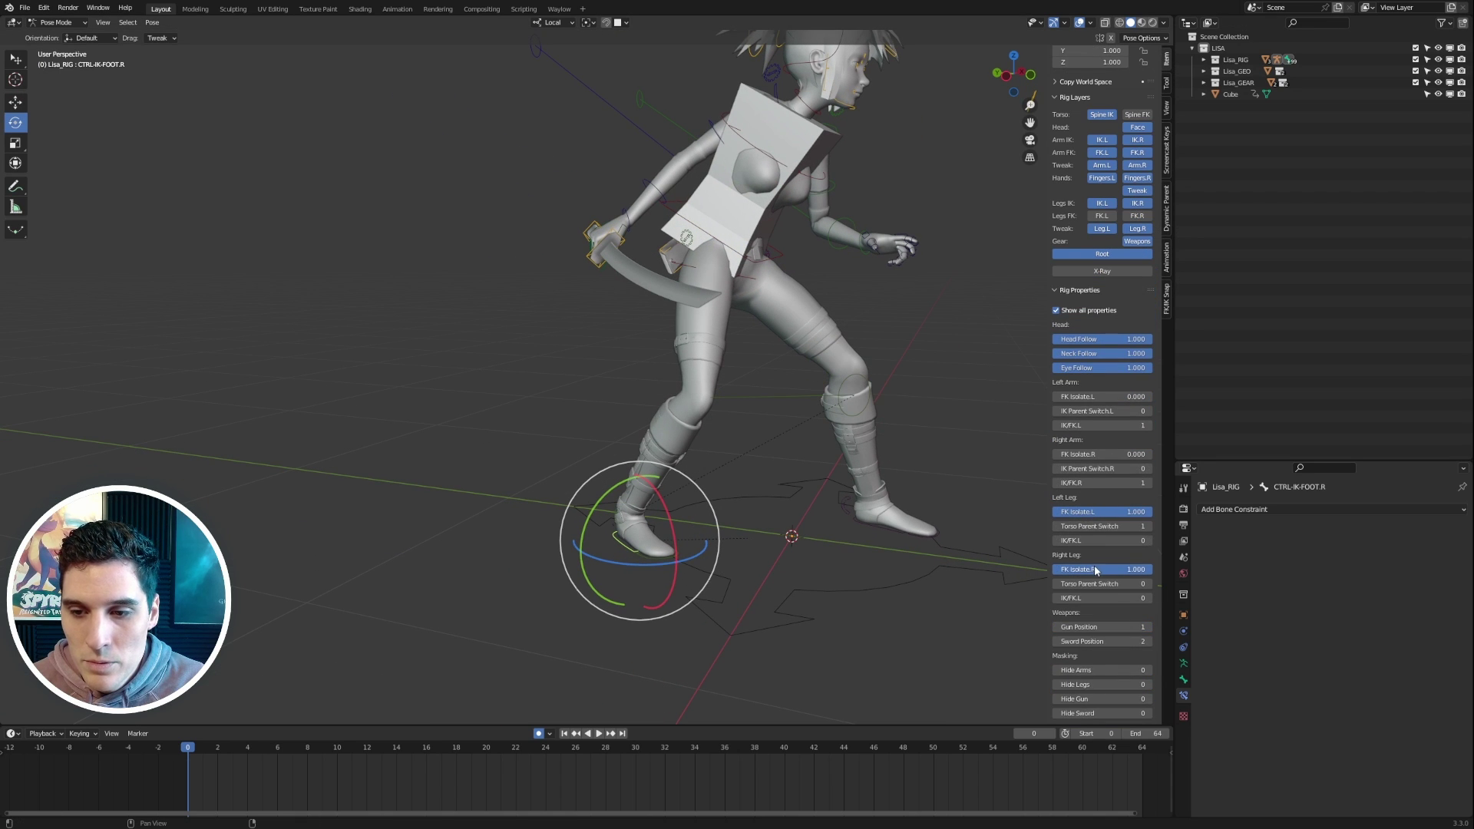
click(1149, 584)
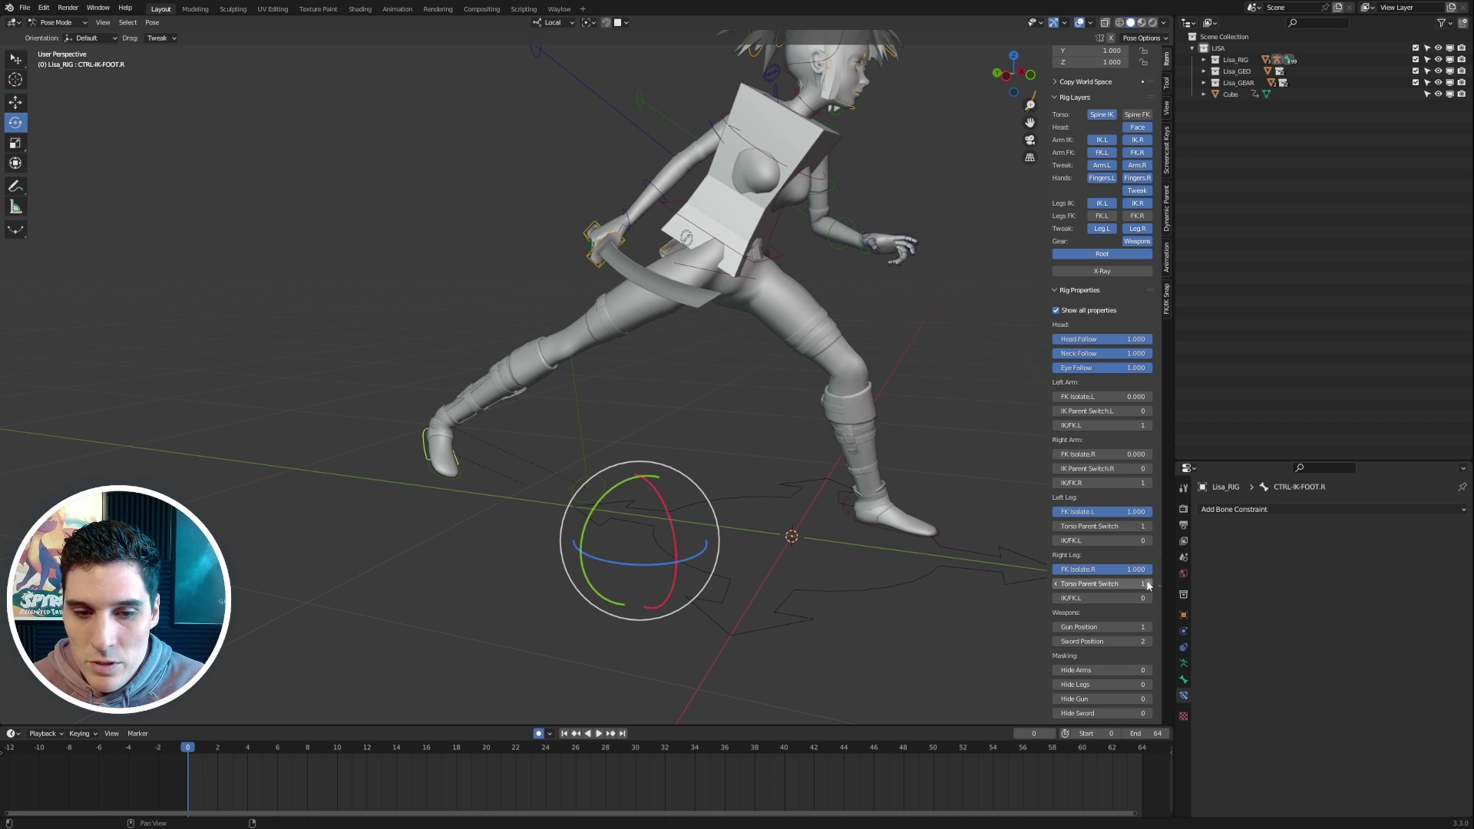
click(1167, 258)
click(1089, 162)
Try rotating the torso control to check that both feet follow it, and cancel the rotation
middle_drag(791, 388, 924, 347)
scroll(887, 338, down, 7)
middle_drag(758, 338, 801, 334)
click(689, 352)
drag(686, 351, 728, 347)
right_click(728, 348)
Set the left arm's FK Isolate.L to 1.000, preserving CTRL-ARM-FK.L's pose by copying and pasting its global transform
scroll(822, 350, up, 2)
middle_drag(822, 349, 741, 307)
click(739, 302)
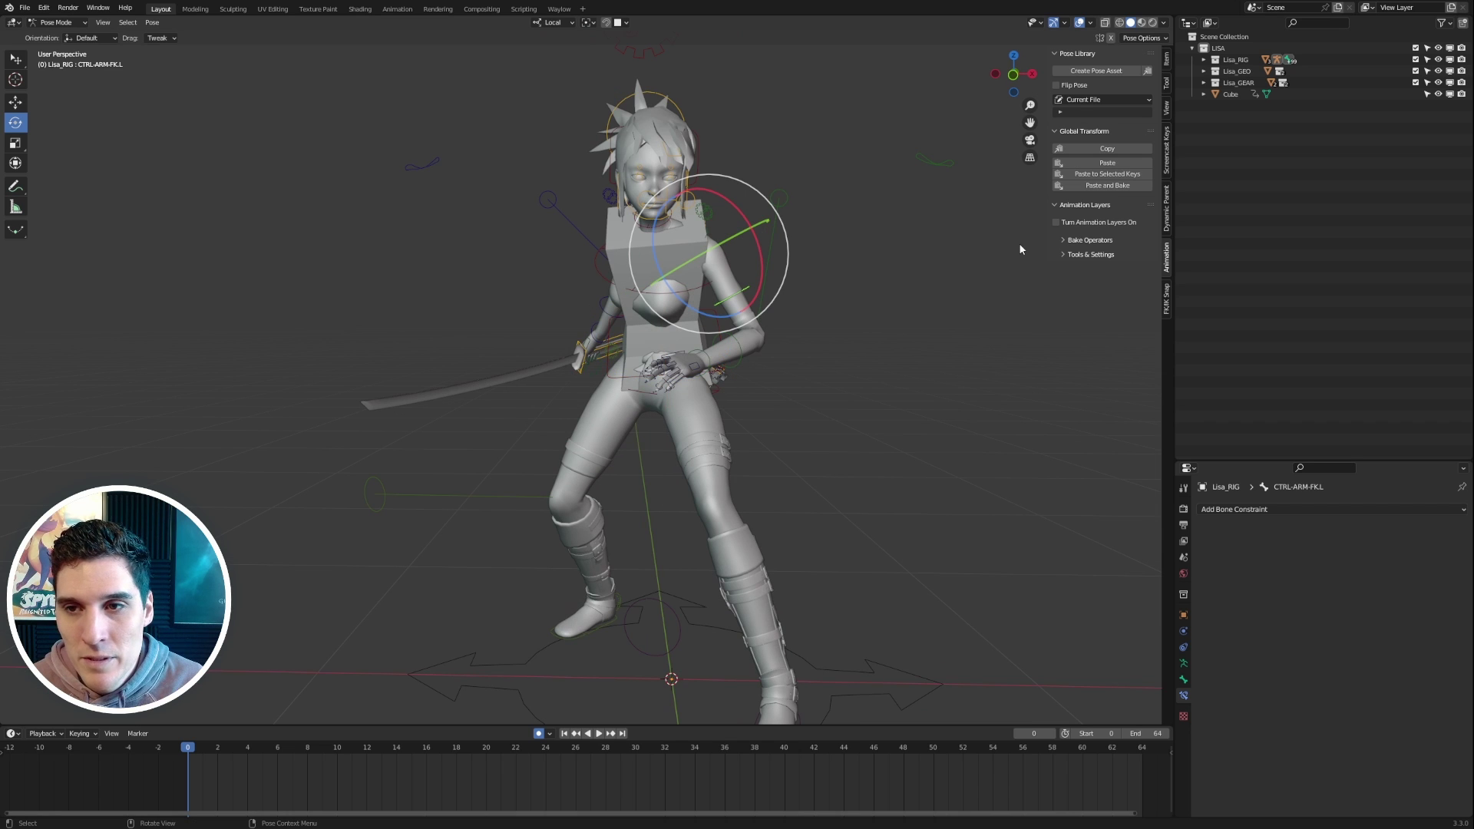
click(1120, 148)
click(1167, 60)
scroll(1120, 404, down, 4)
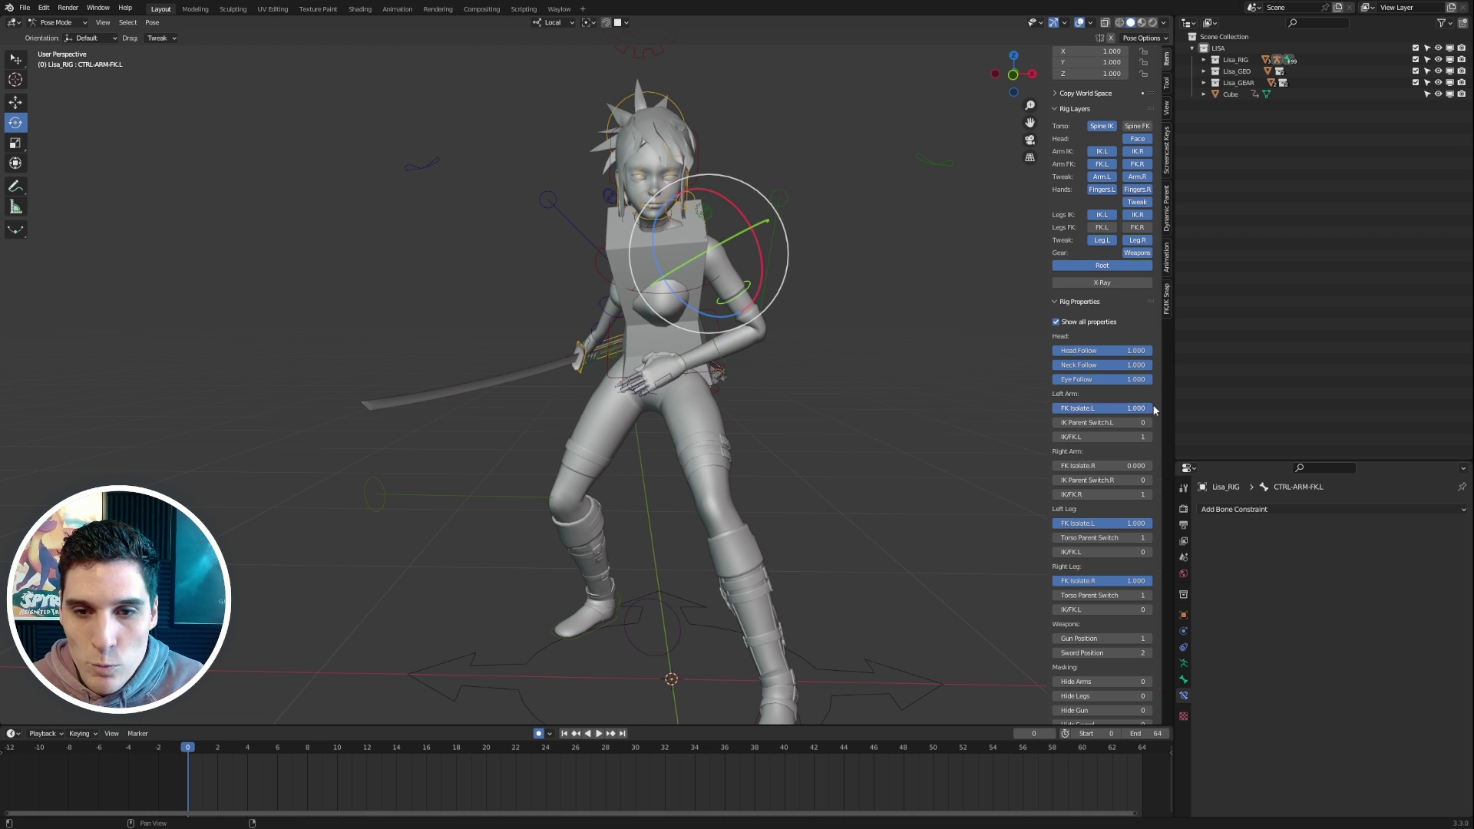
click(1168, 261)
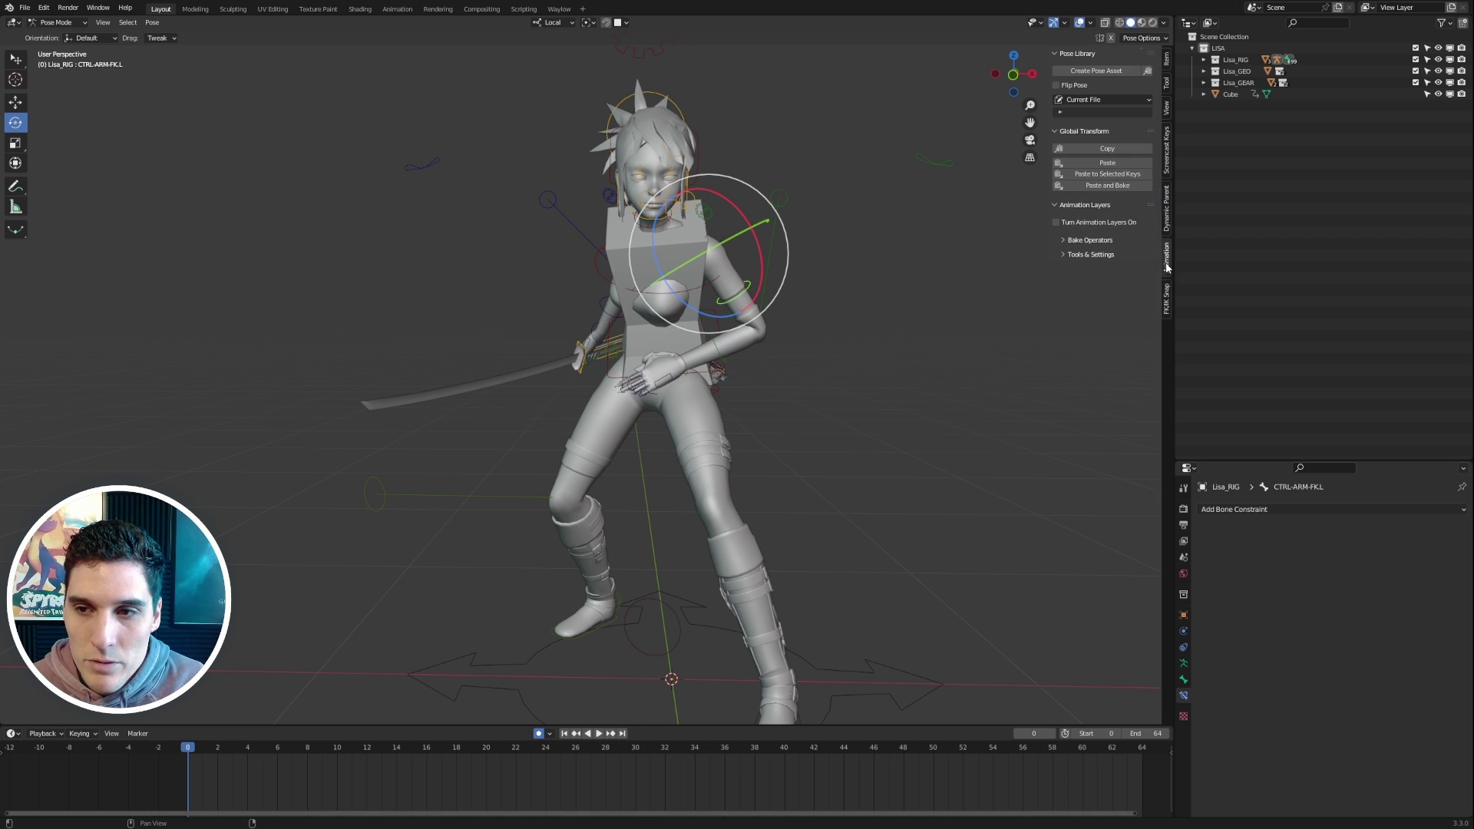
click(1107, 163)
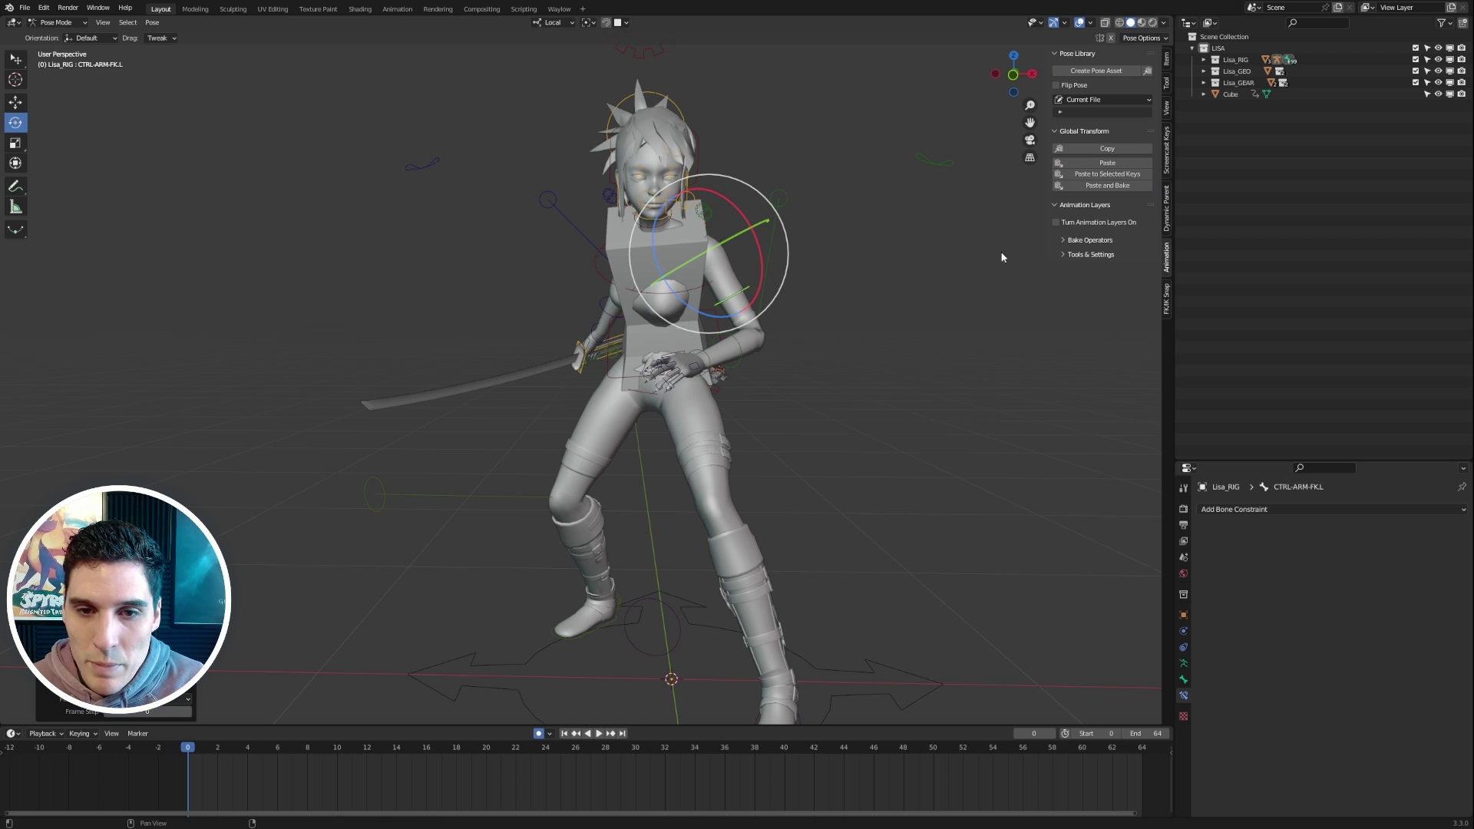
Try rotating the torso control to test the left arm's isolation, and undo the rotation
click(614, 368)
click(623, 375)
drag(683, 359, 710, 330)
key(ctrl+z)
Set the right arm's FK Isolate.R to 1.000, preserving CTRL-ARM-FK.R's pose by copying and pasting its global transform
middle_drag(551, 292, 710, 311)
click(653, 284)
middle_drag(902, 295, 921, 231)
click(1168, 80)
scroll(1109, 345, down, 5)
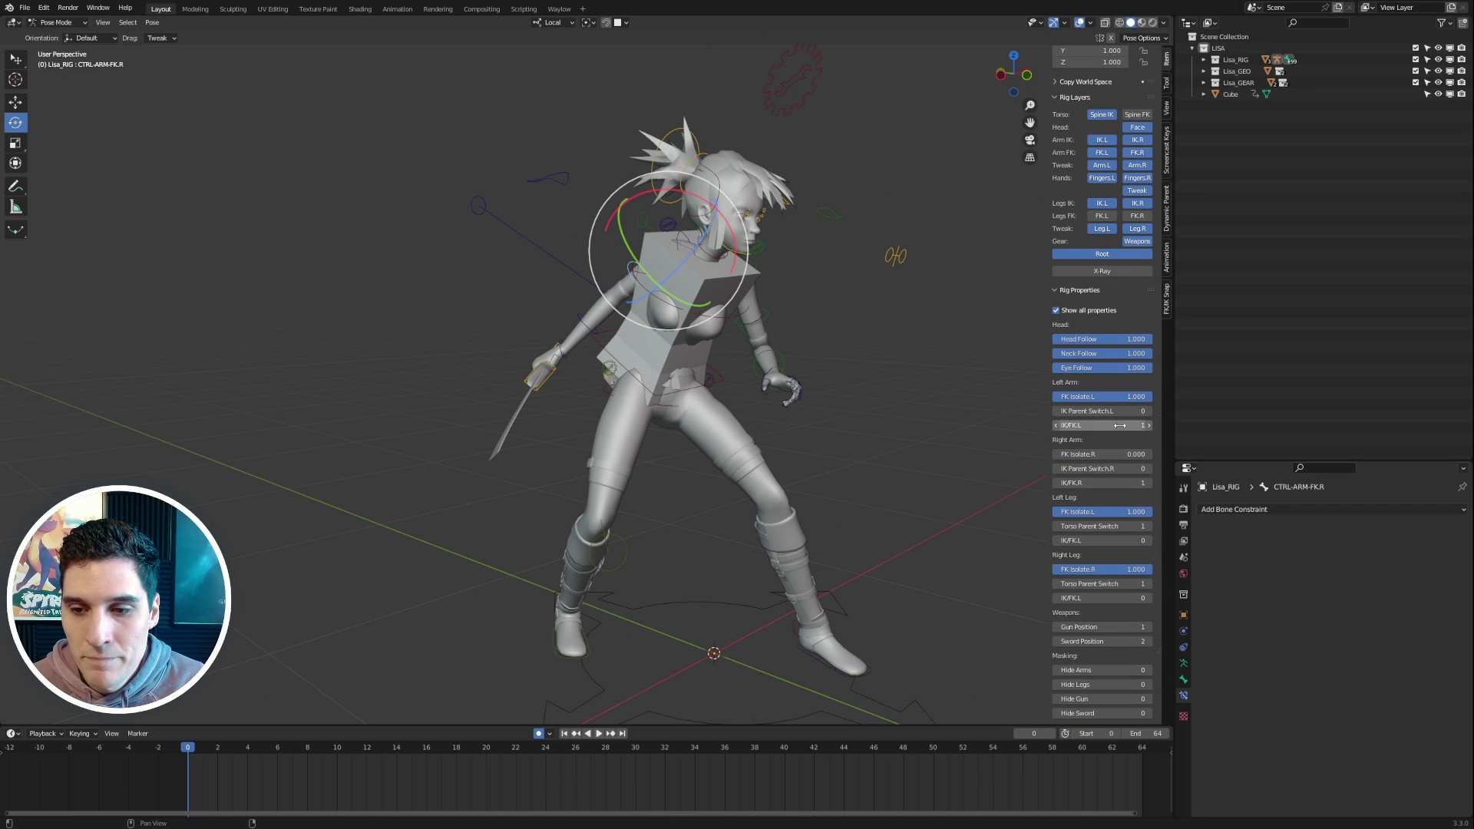
drag(1104, 461, 1152, 461)
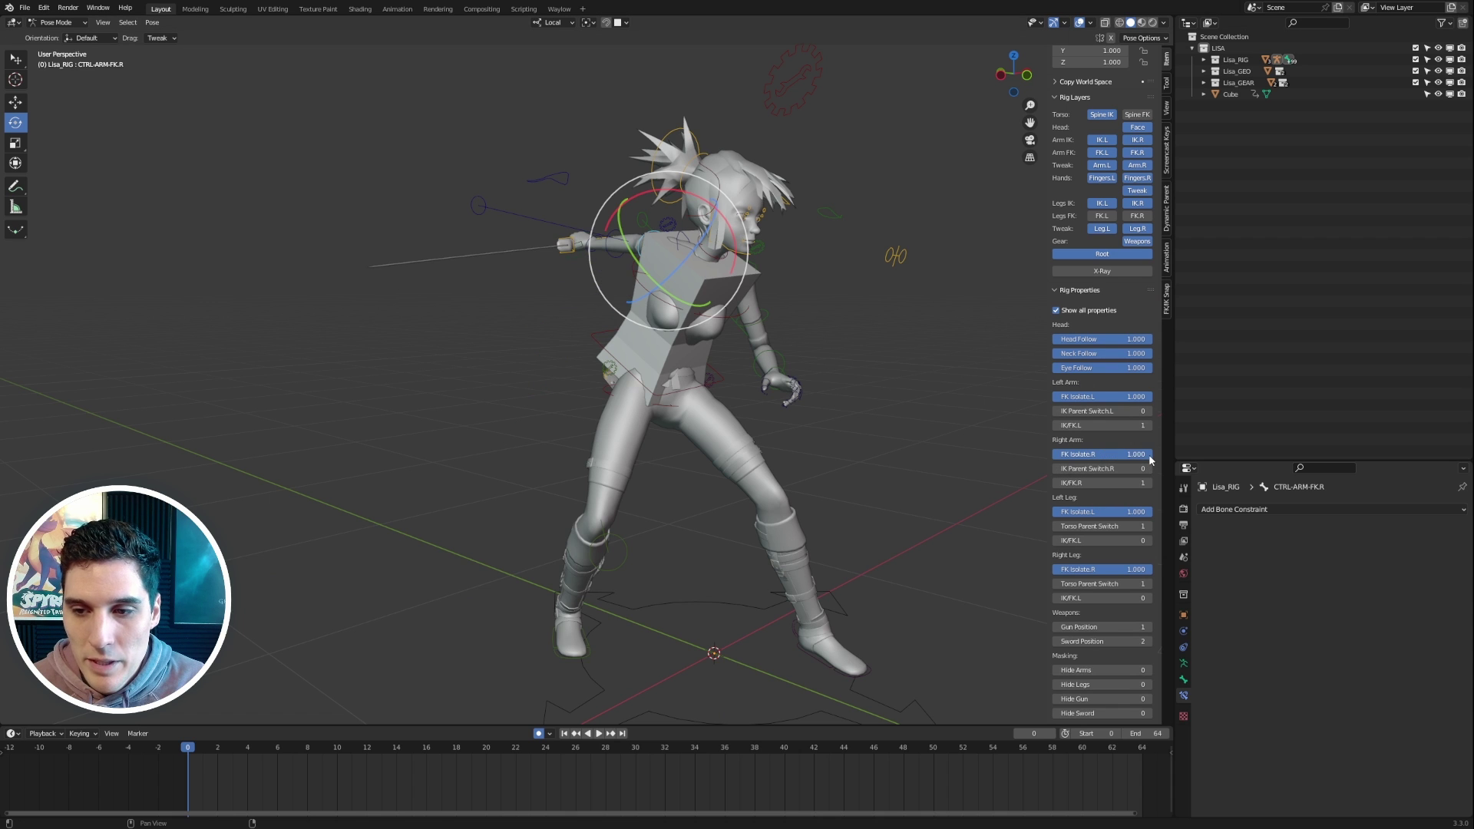
middle_drag(790, 454, 817, 430)
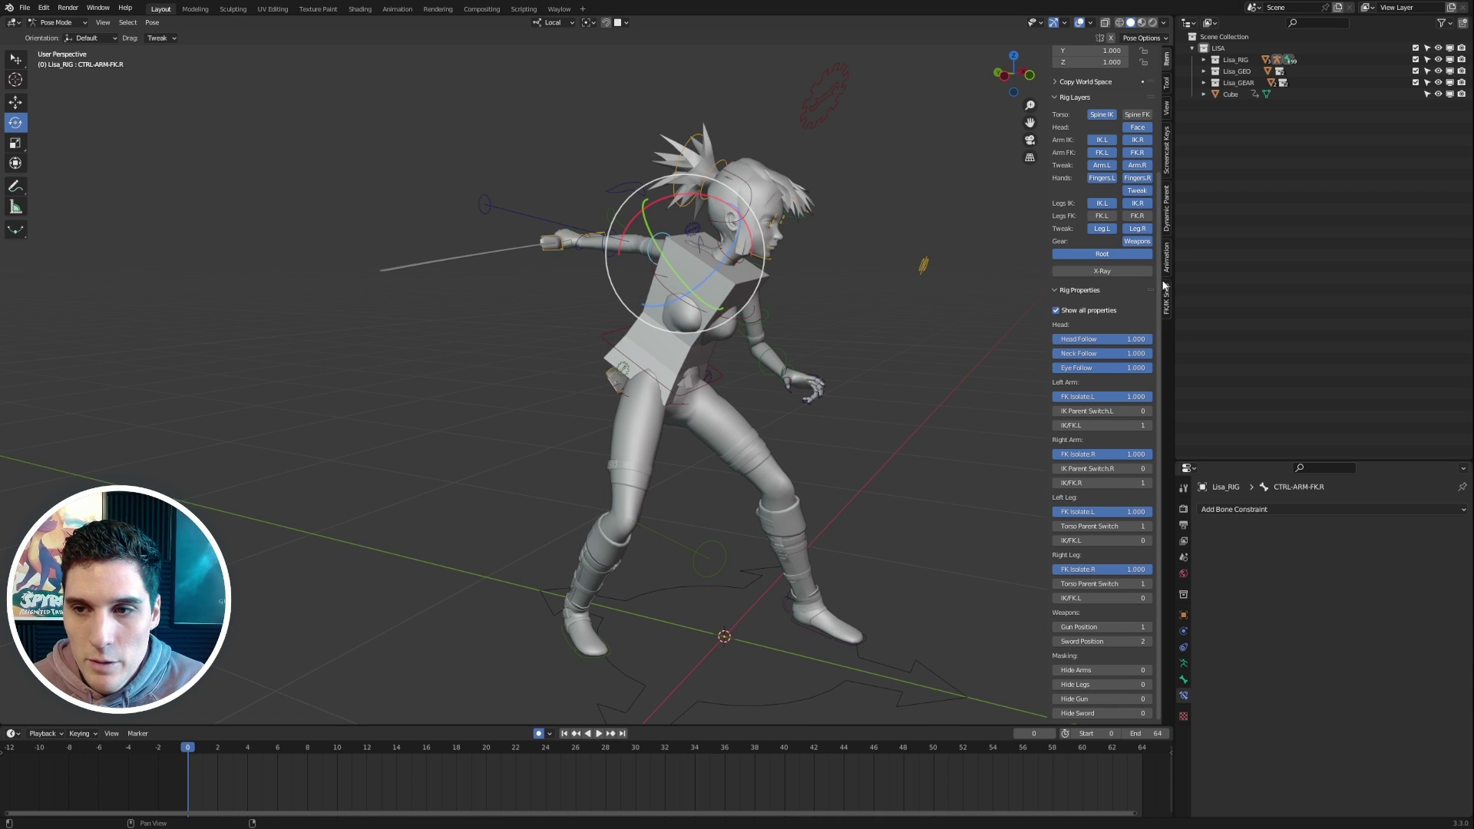
click(1166, 257)
click(1121, 163)
Try rotating the CTRL-TORSO bone freely to test the whole body's response, without keeping the rotation
scroll(792, 464, down, 4)
middle_drag(792, 464, 835, 449)
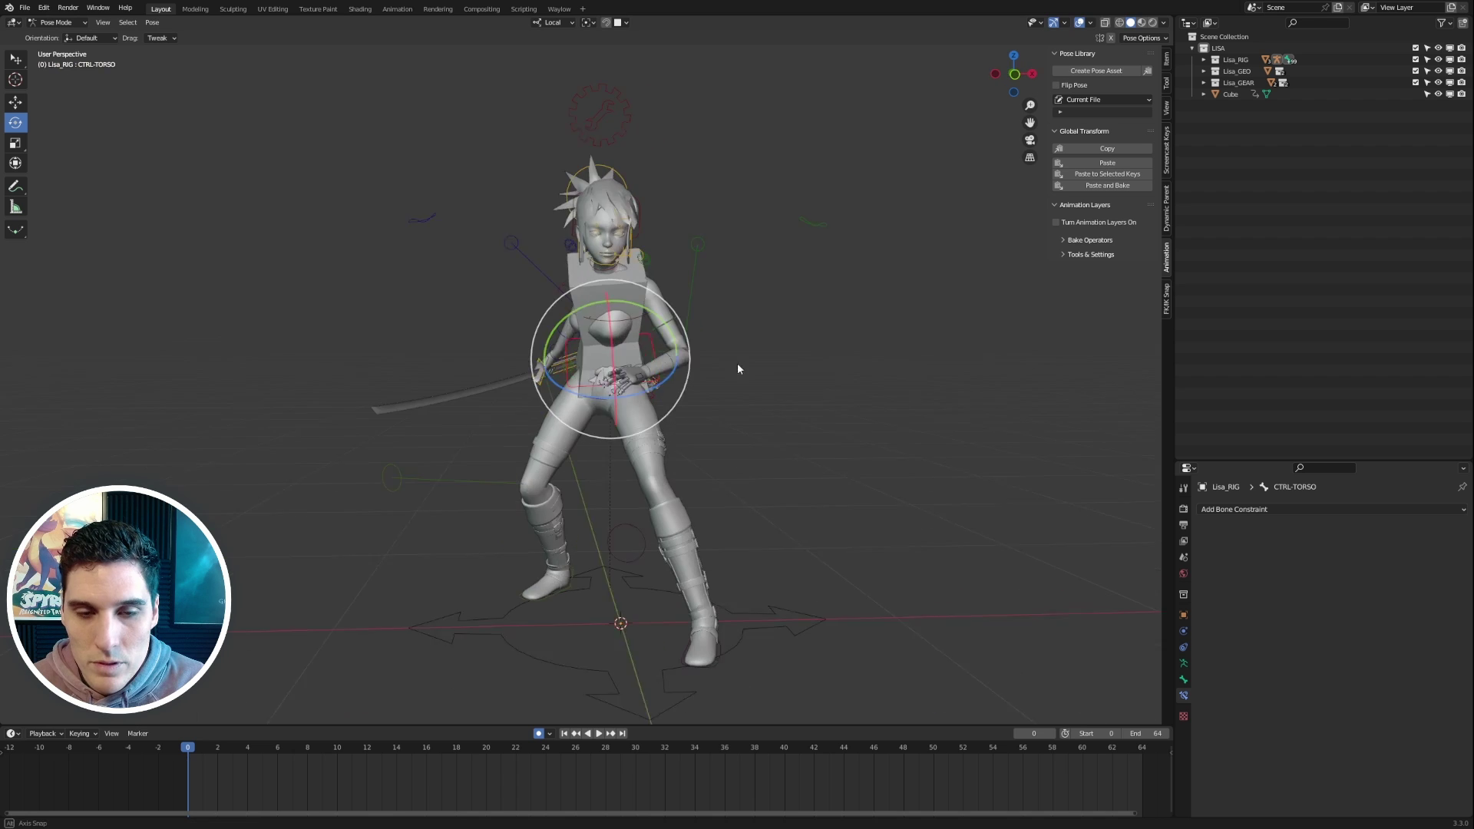
middle_drag(737, 363, 720, 362)
key(r)
key(r)
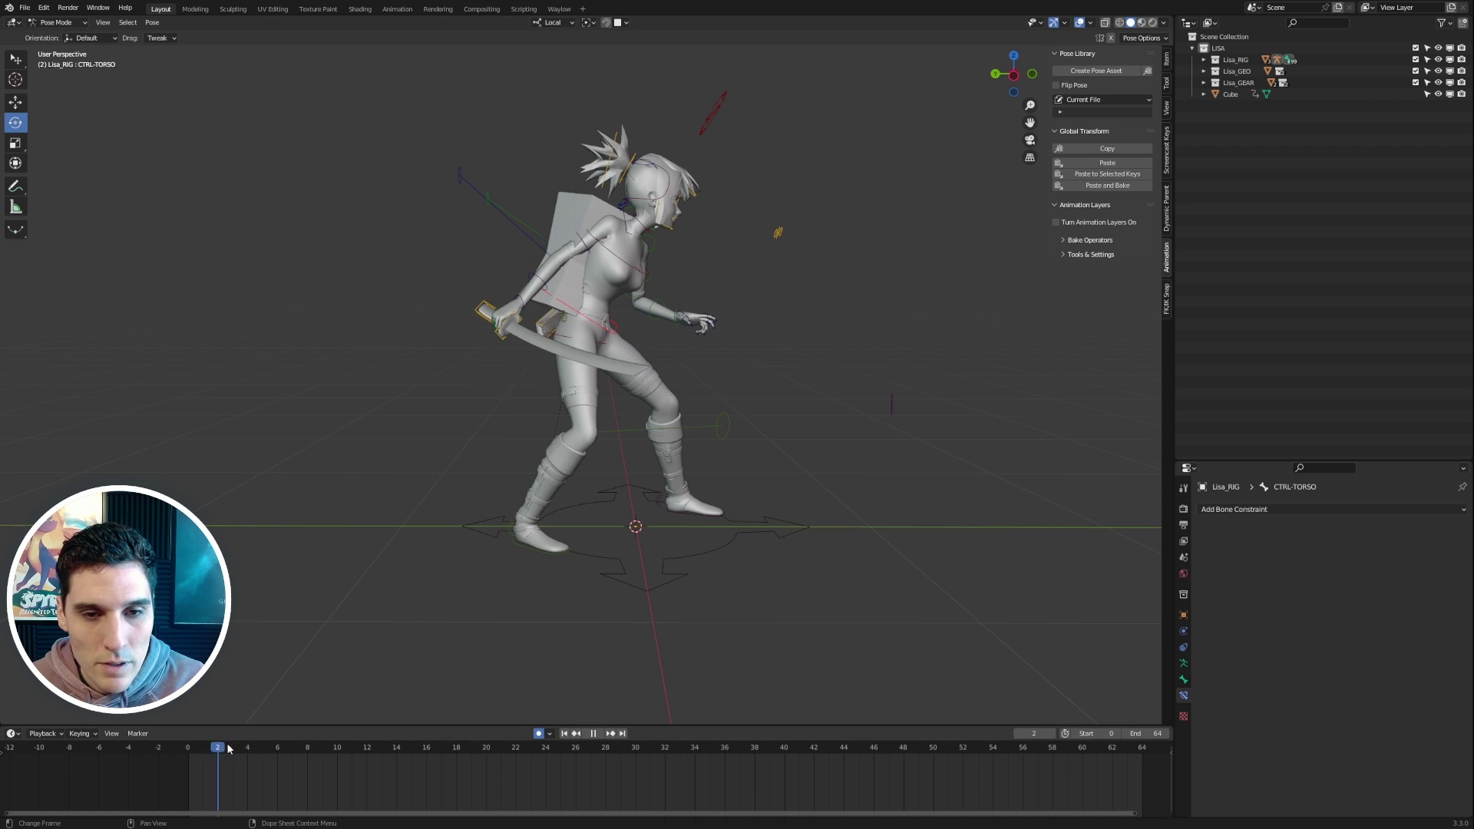
Scrub through the timeline to preview the torso cube's motion against the character, and return to frame 0
drag(225, 749, 346, 750)
key(shift+Left)
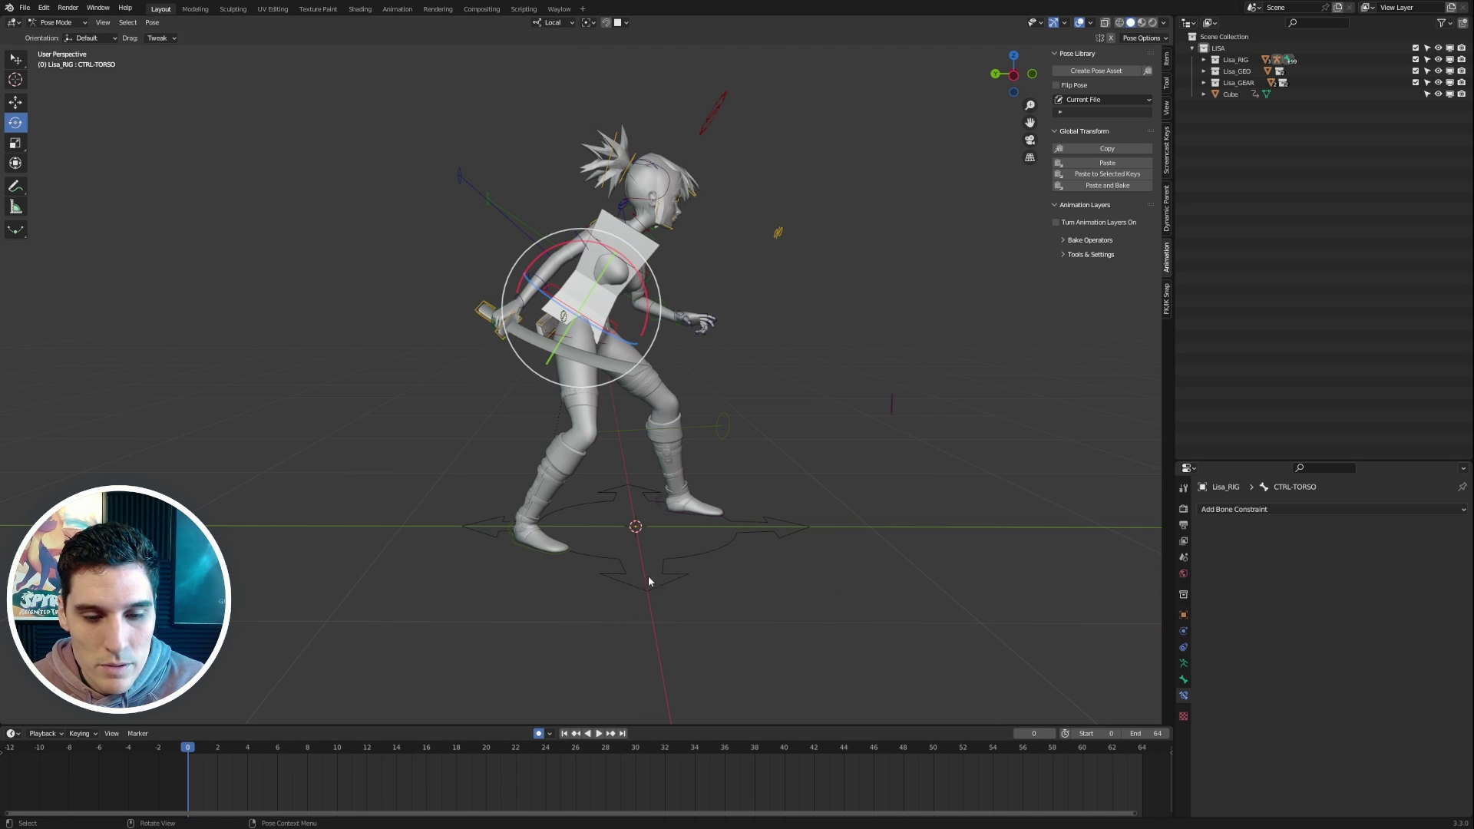
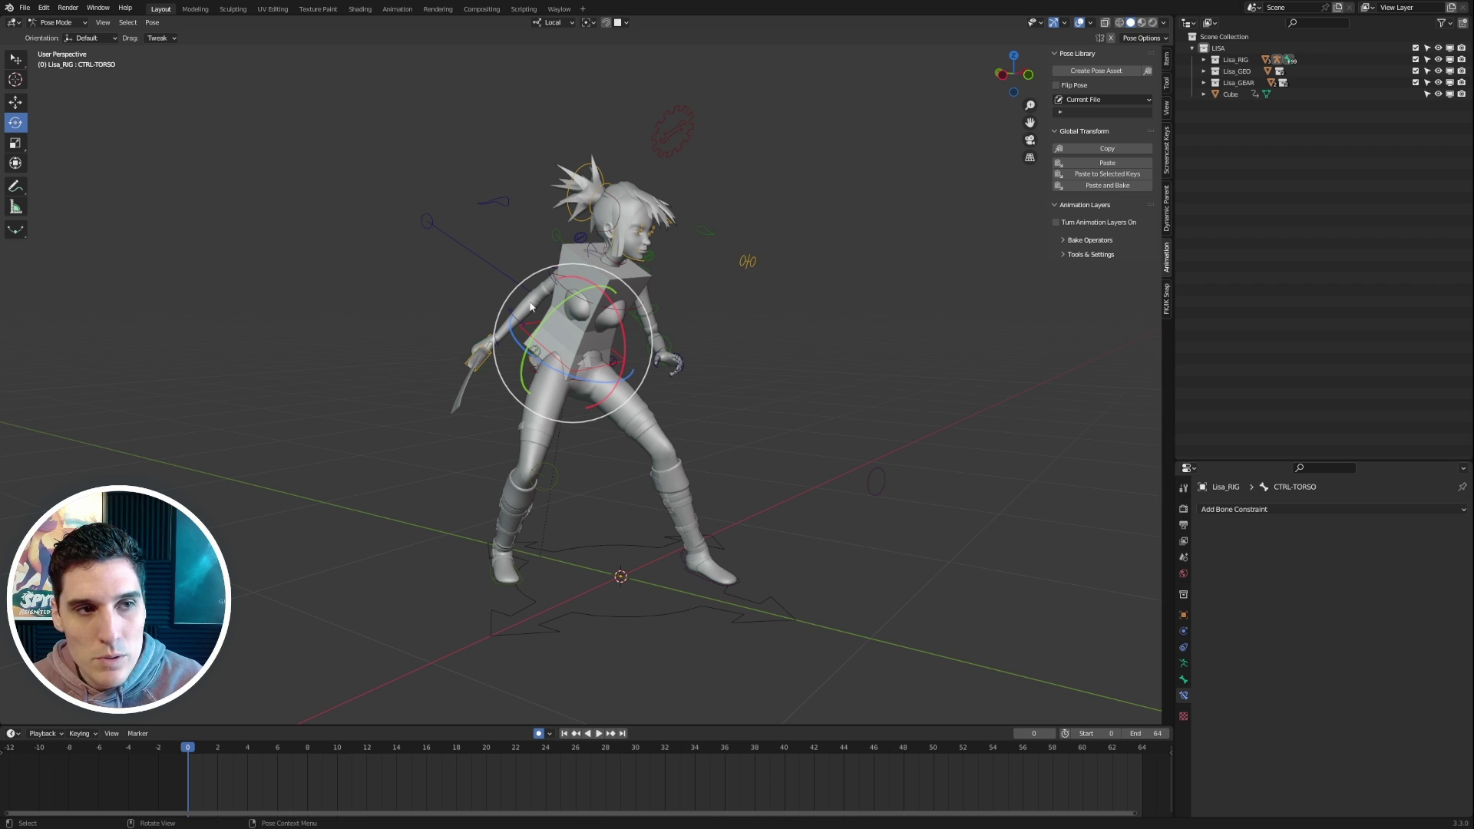
middle_drag(529, 307, 784, 371)
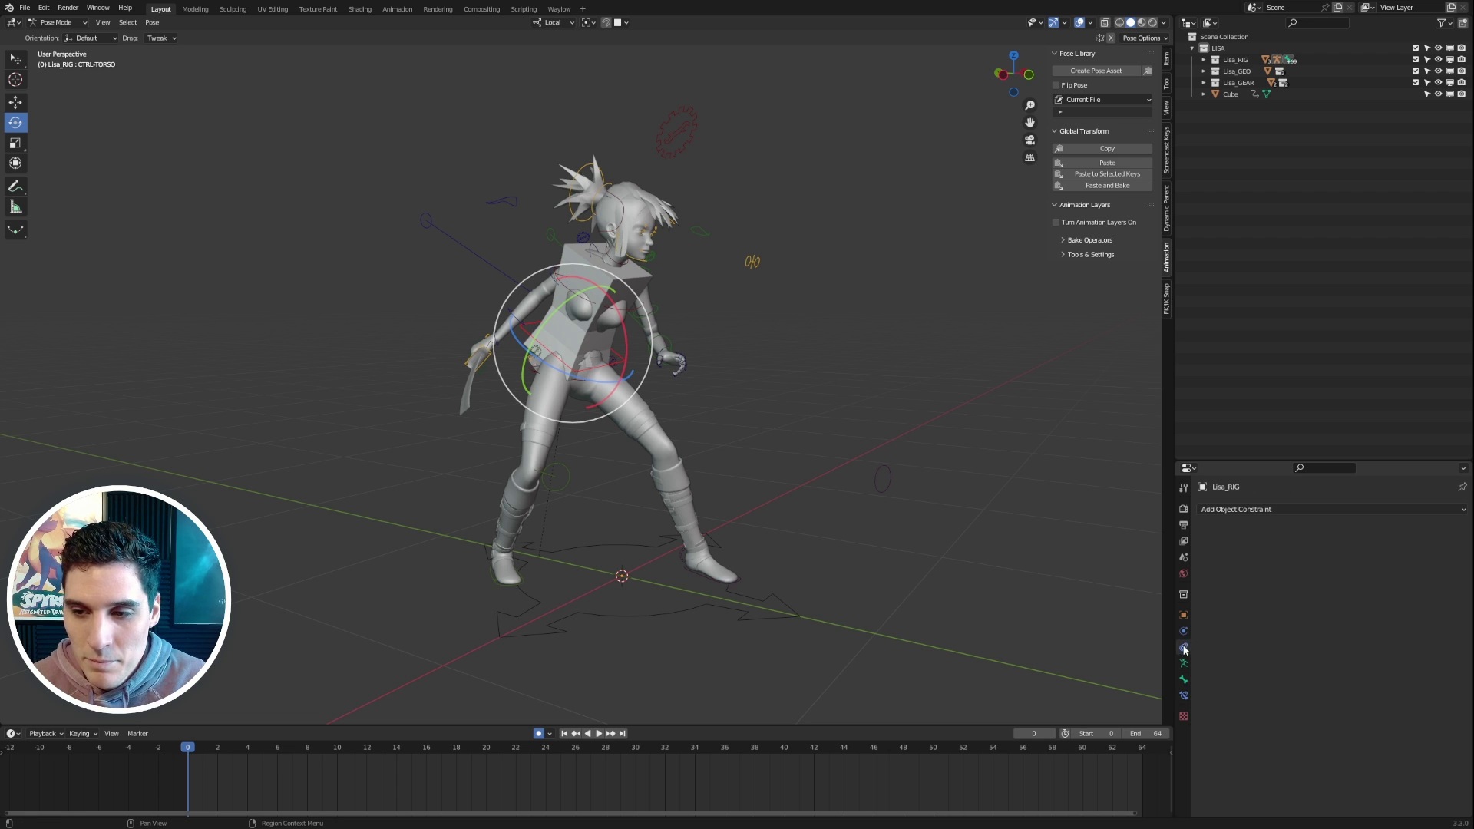
Add a Child Of bone constraint to the CTRL-TORSO bone
click(1185, 696)
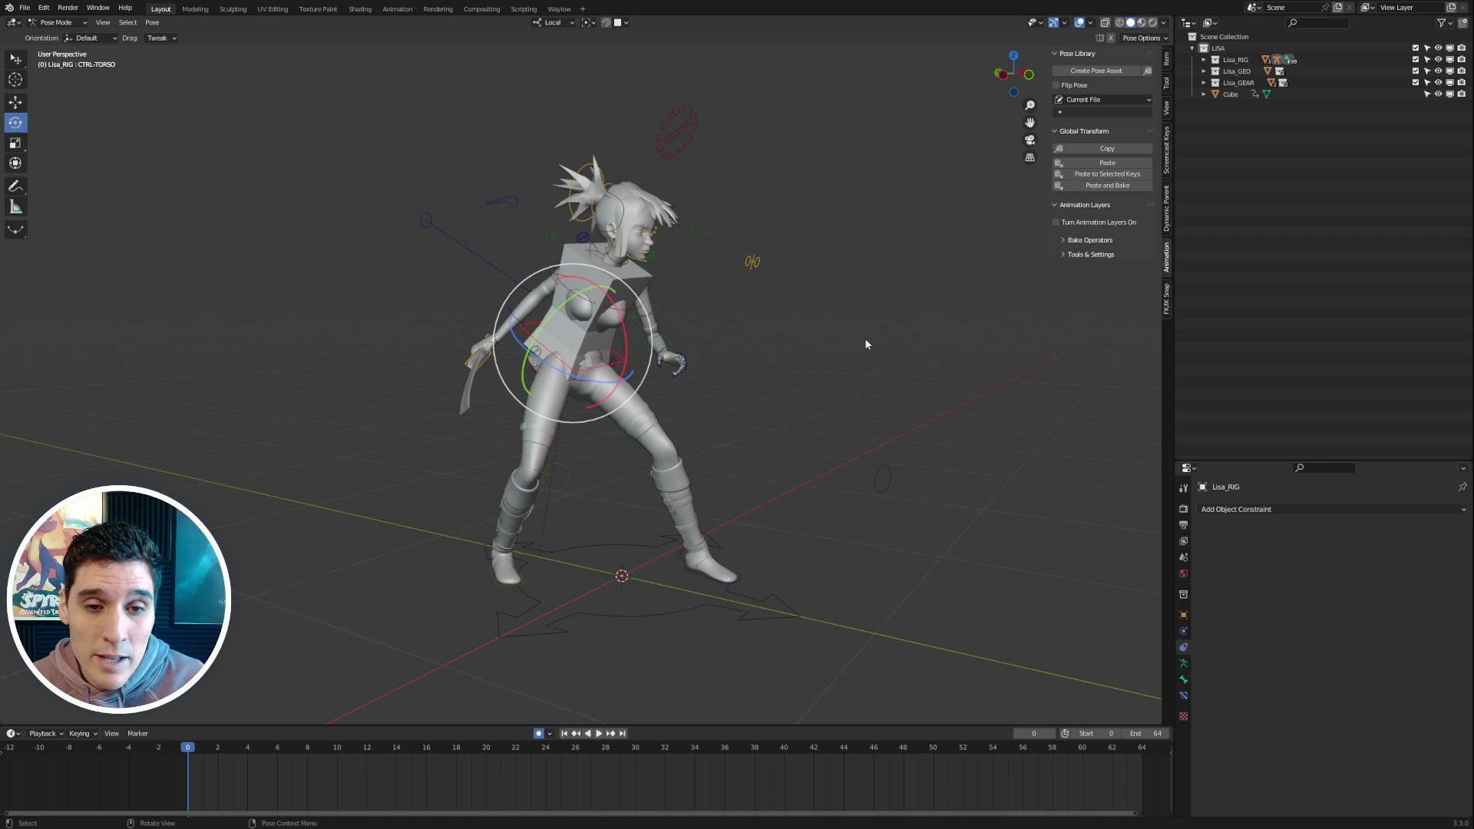
middle_drag(866, 340, 905, 398)
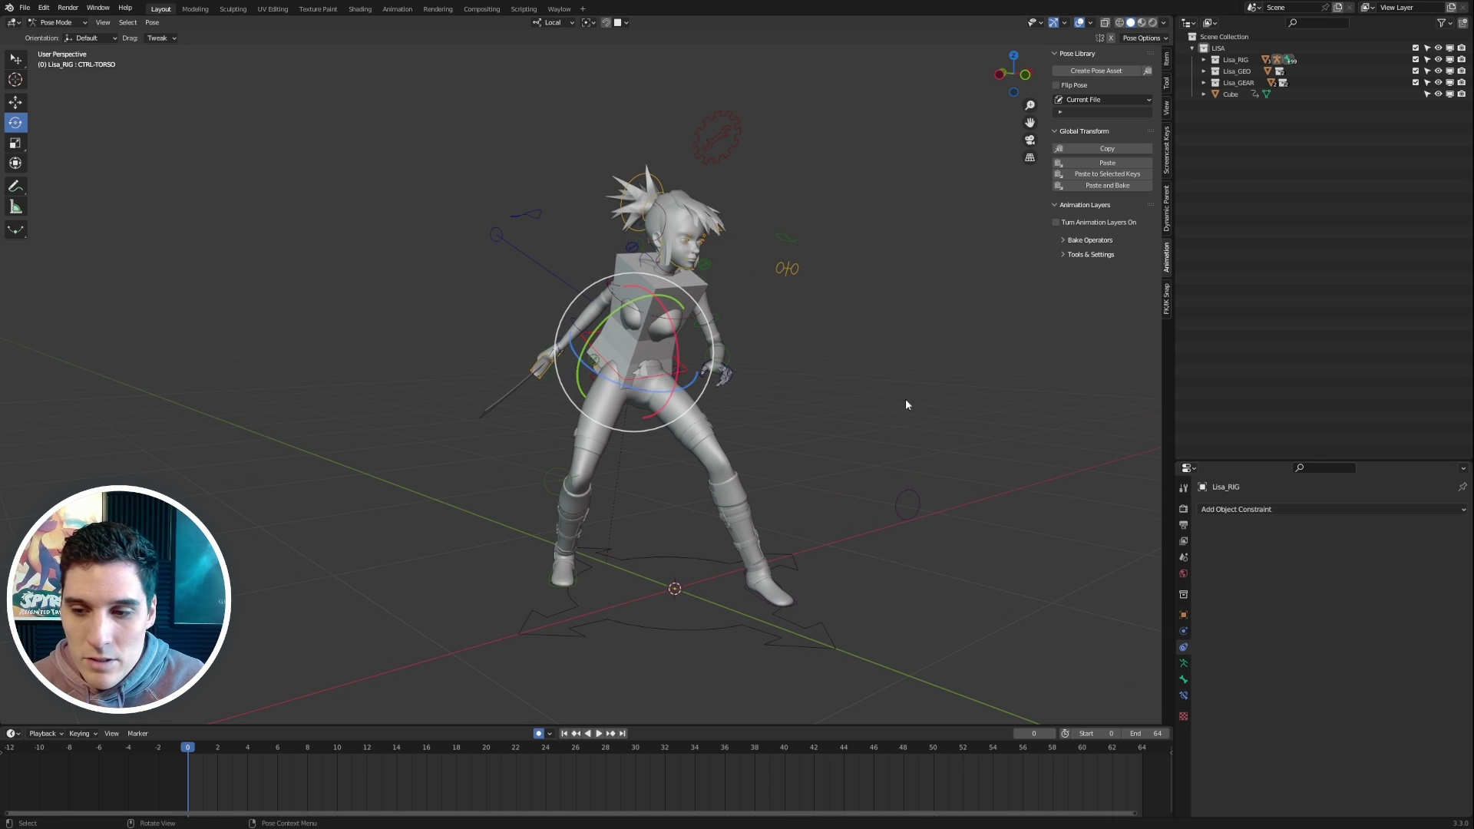
click(1183, 696)
middle_drag(872, 566, 1145, 515)
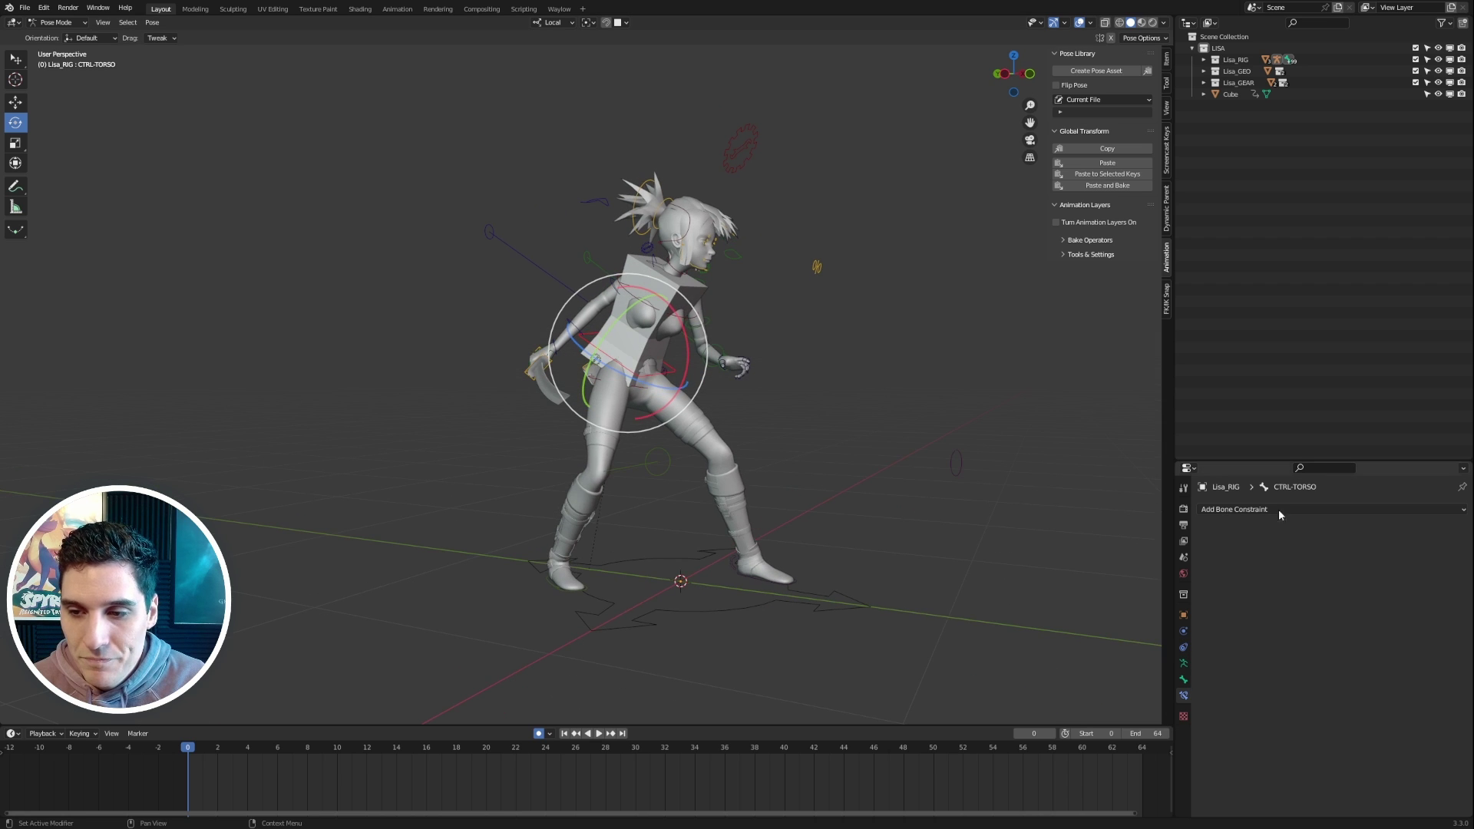
click(1314, 510)
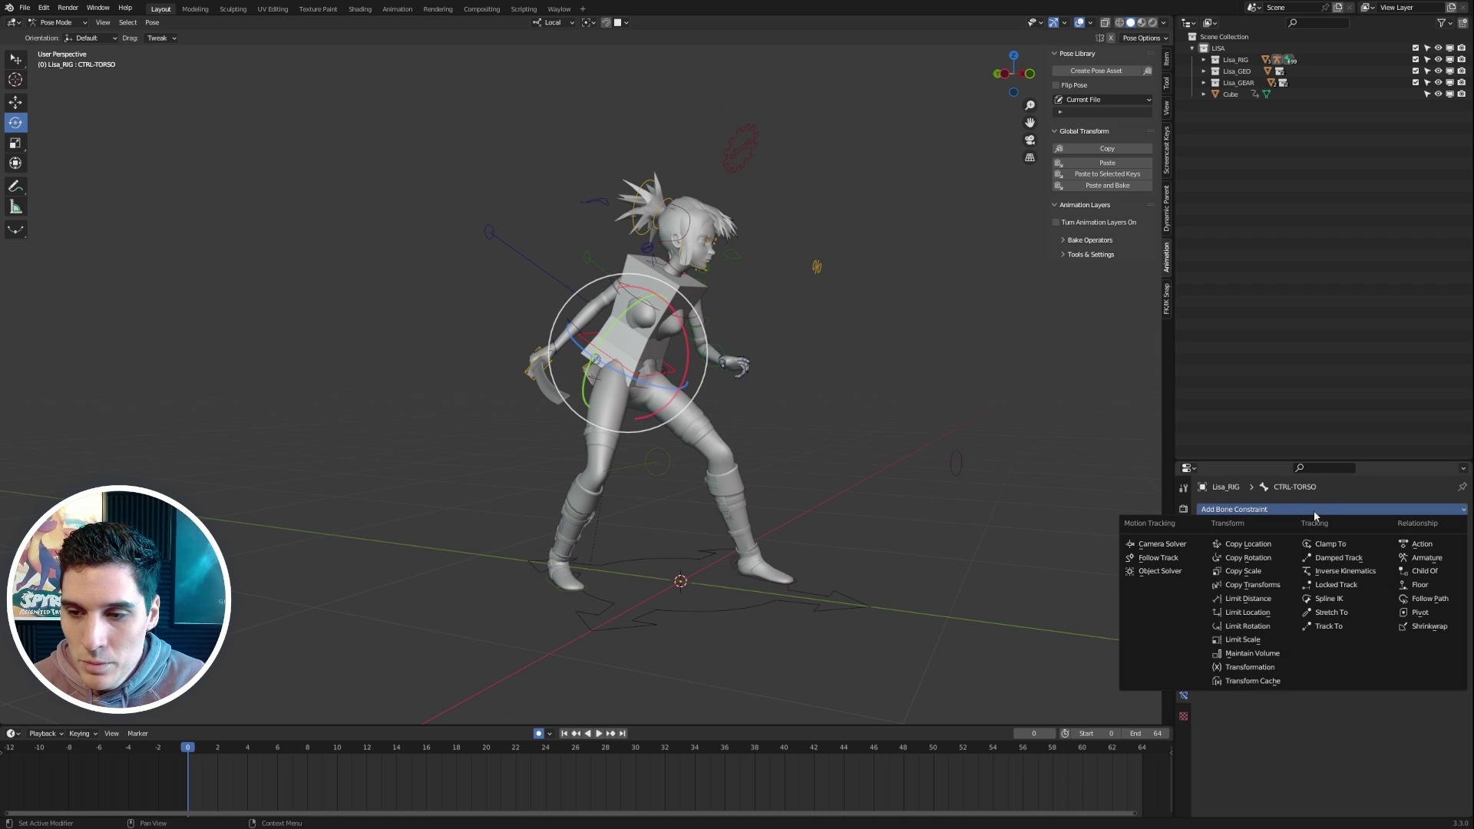
click(1442, 572)
middle_drag(941, 514, 970, 510)
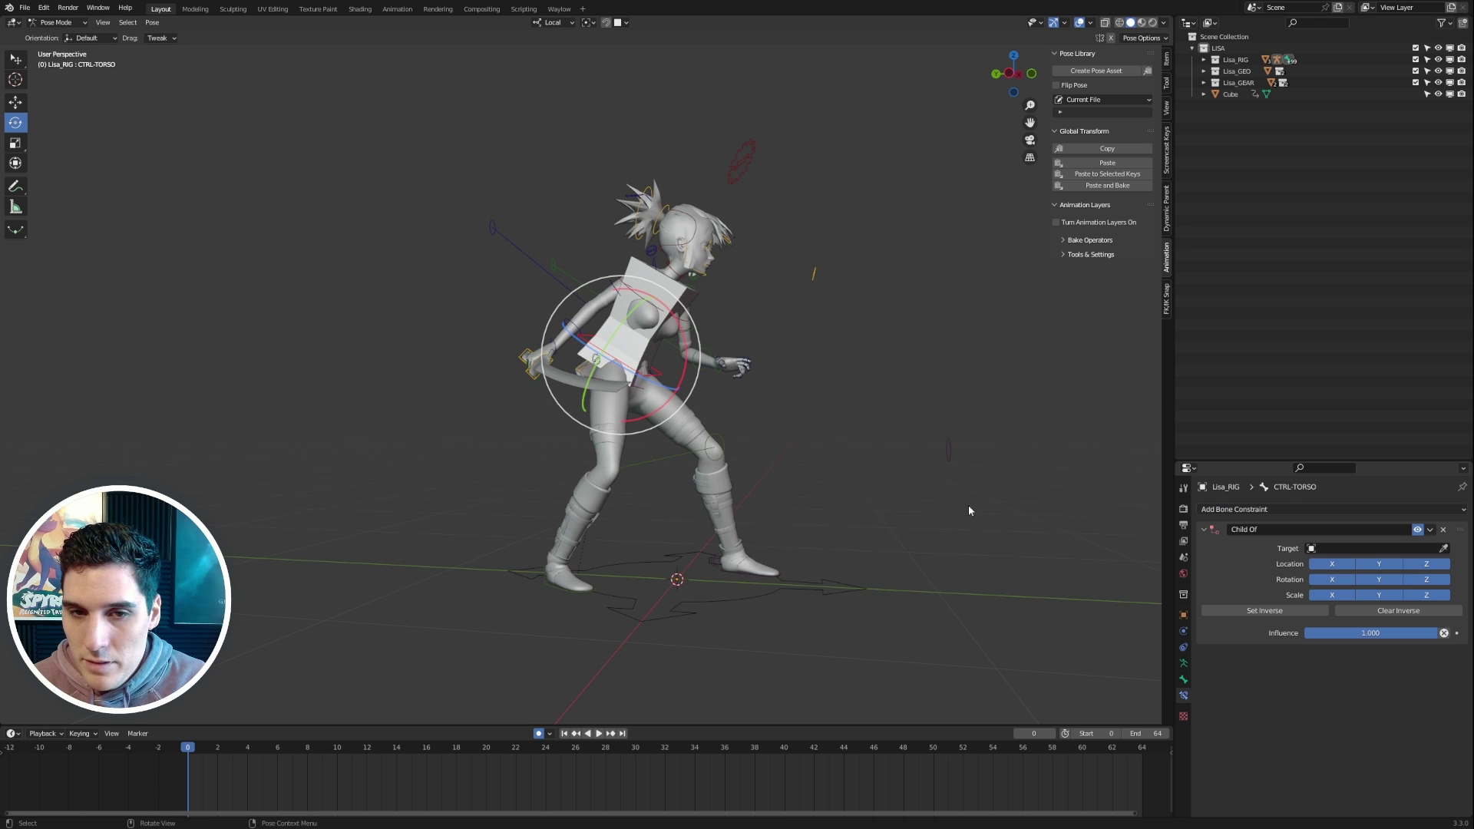
Set the Cube as the target of CTRL-TORSO's Child Of constraint and play the animation briefly
click(612, 314)
key(space)
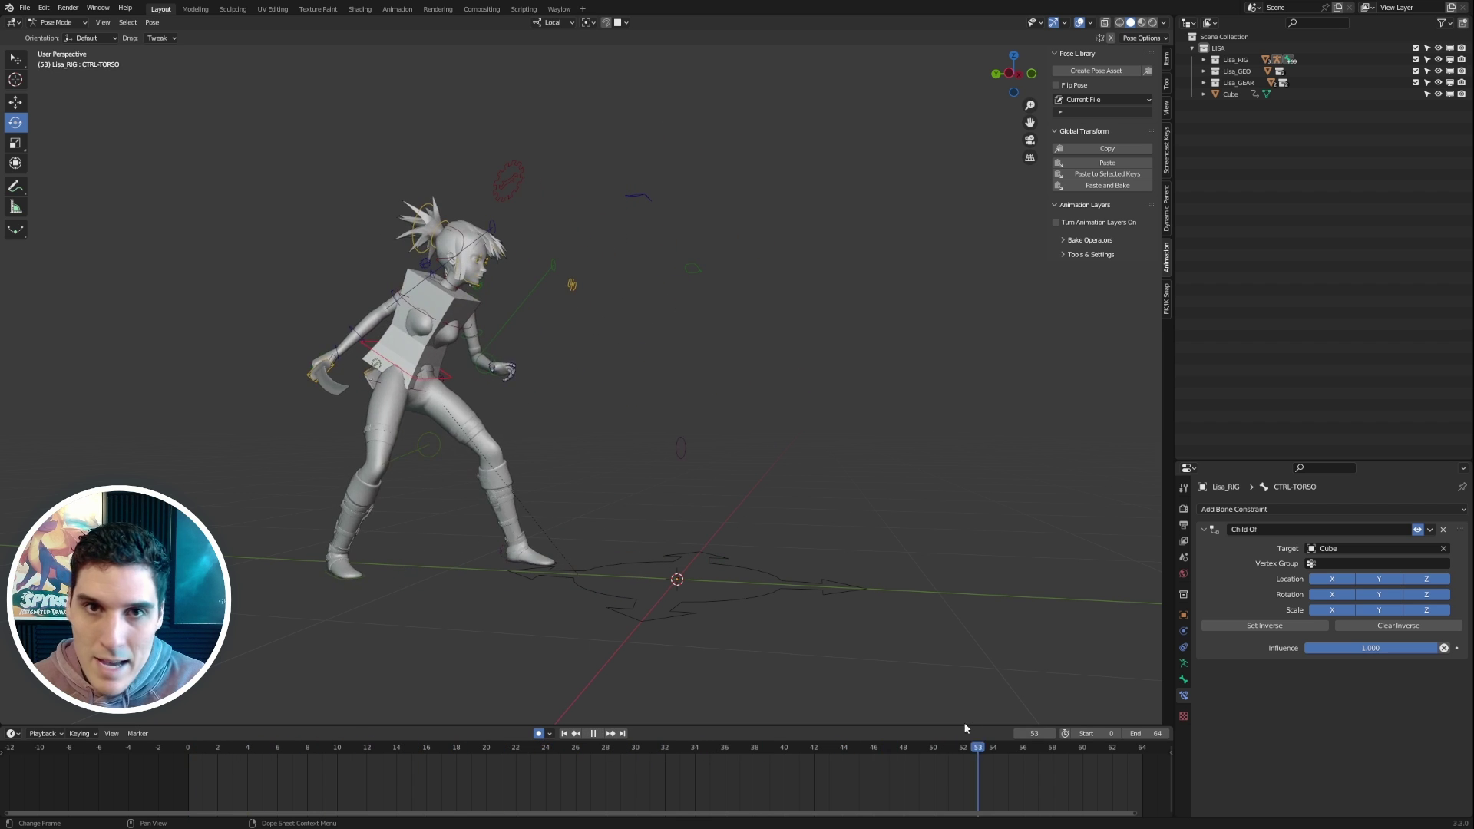
key(Escape)
Play the animation and examine from several angles how the character follows the torso cube
click(600, 734)
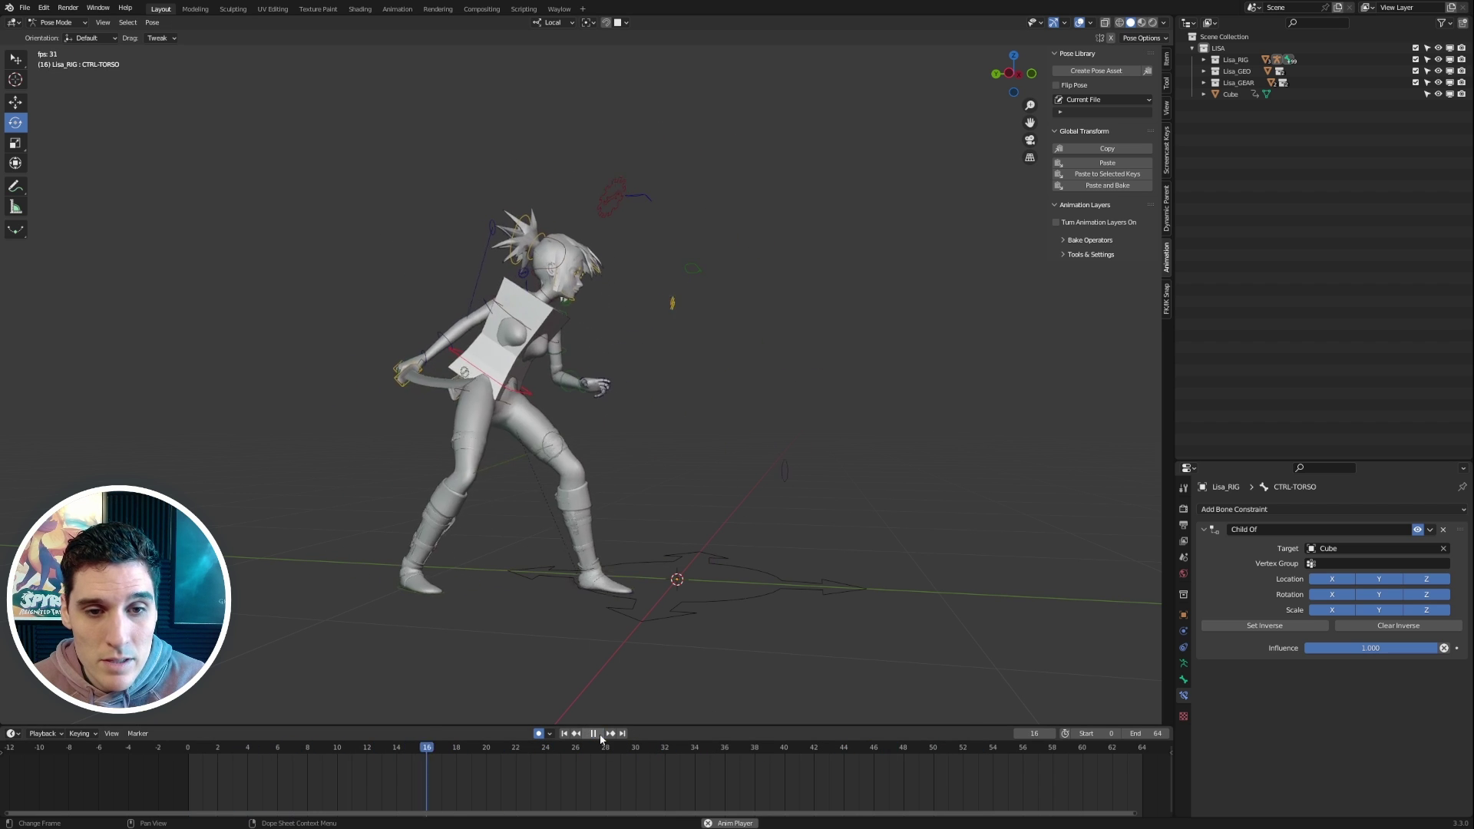
middle_drag(786, 543, 899, 494)
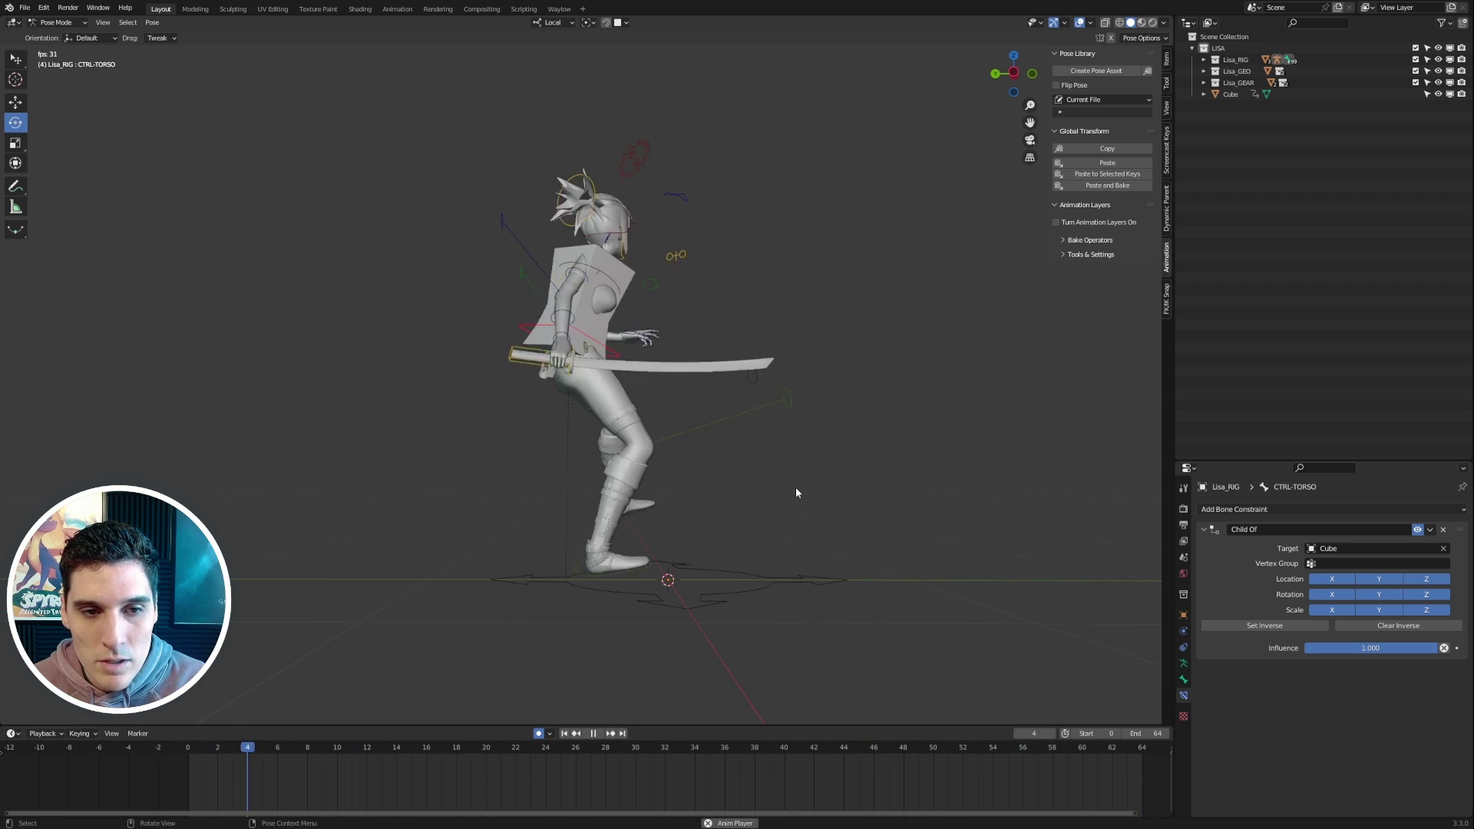
middle_drag(836, 454, 833, 454)
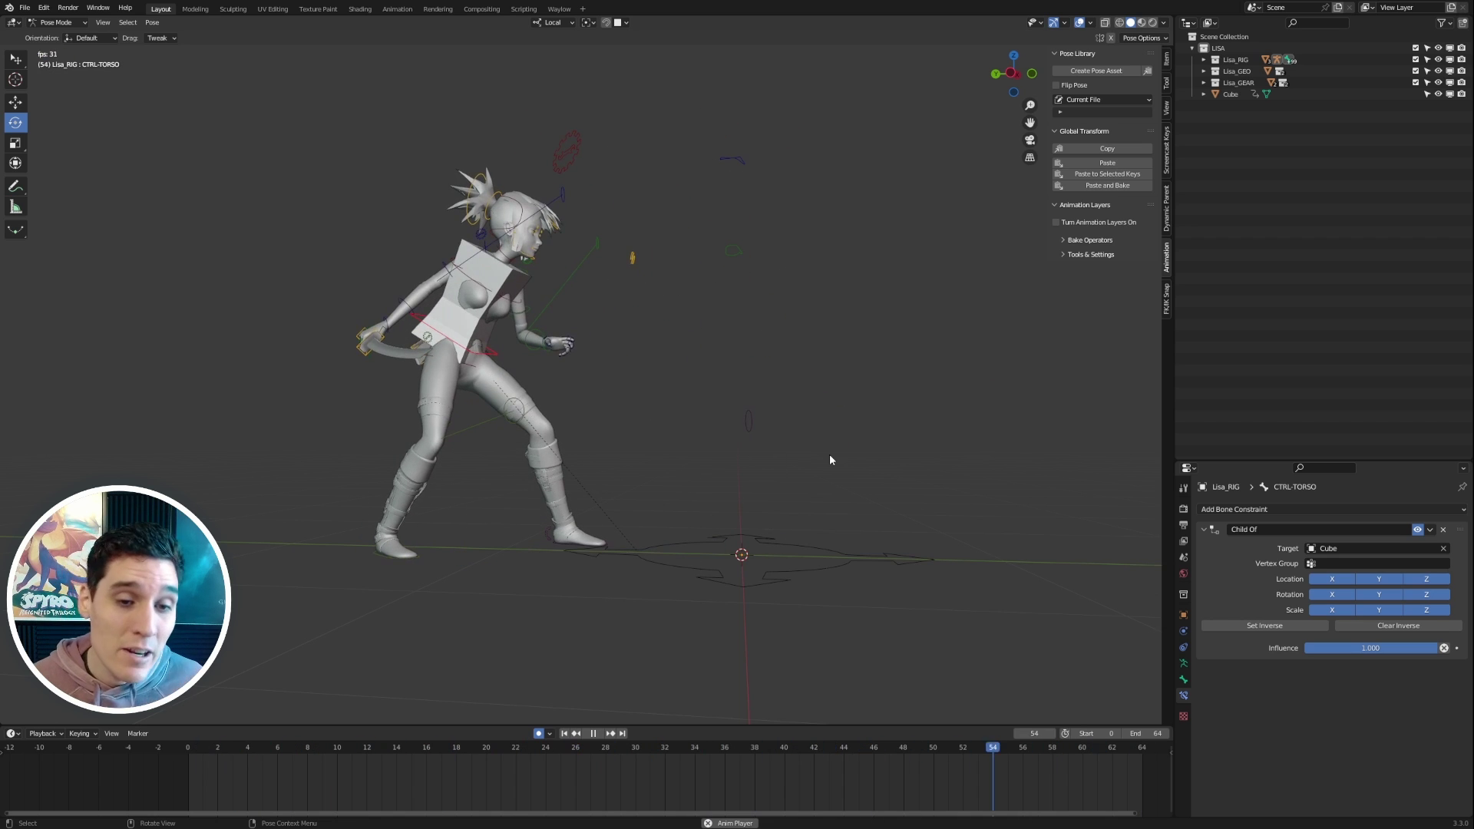
click(595, 735)
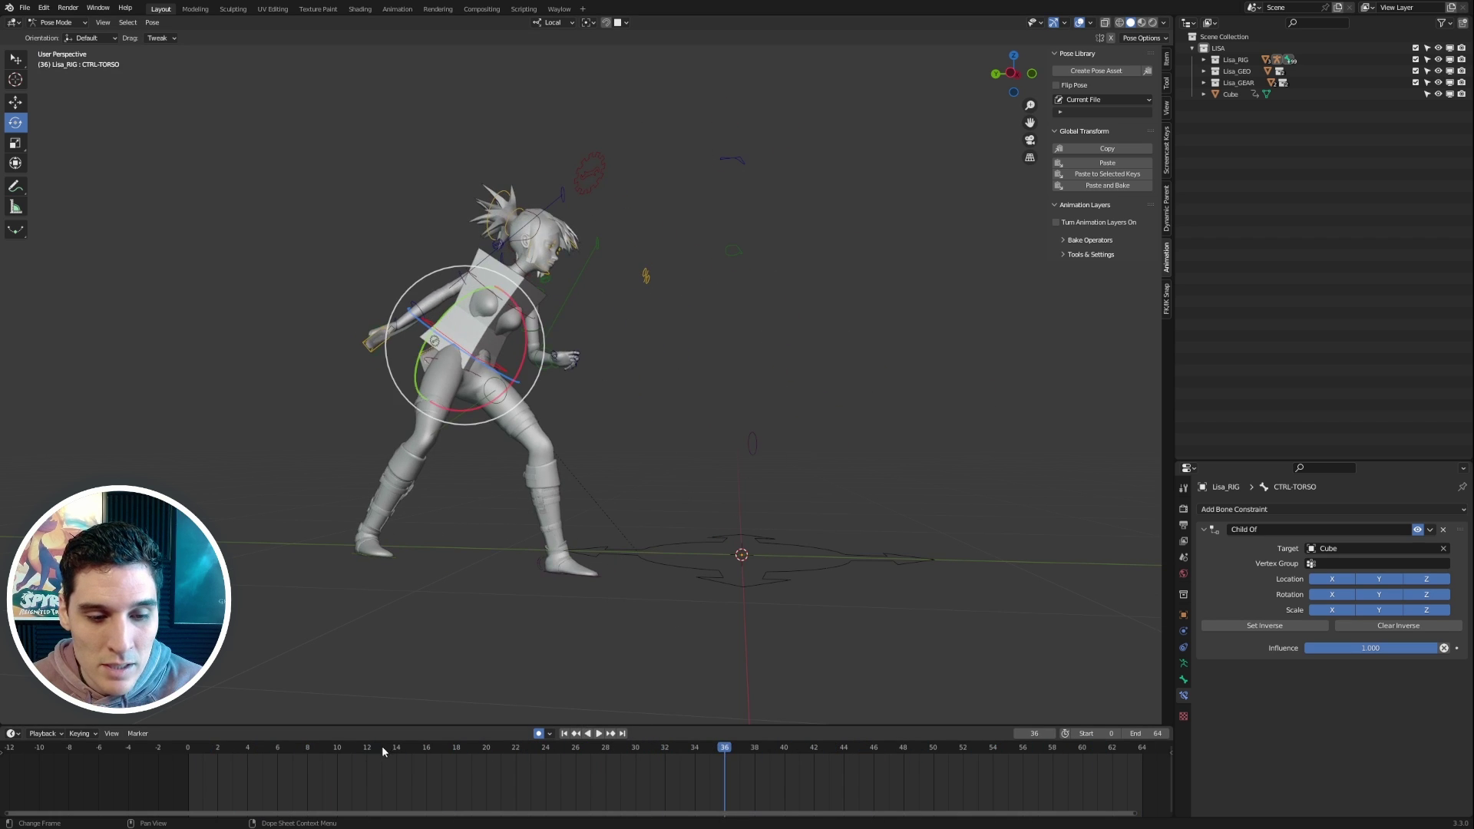
drag(345, 745, 285, 733)
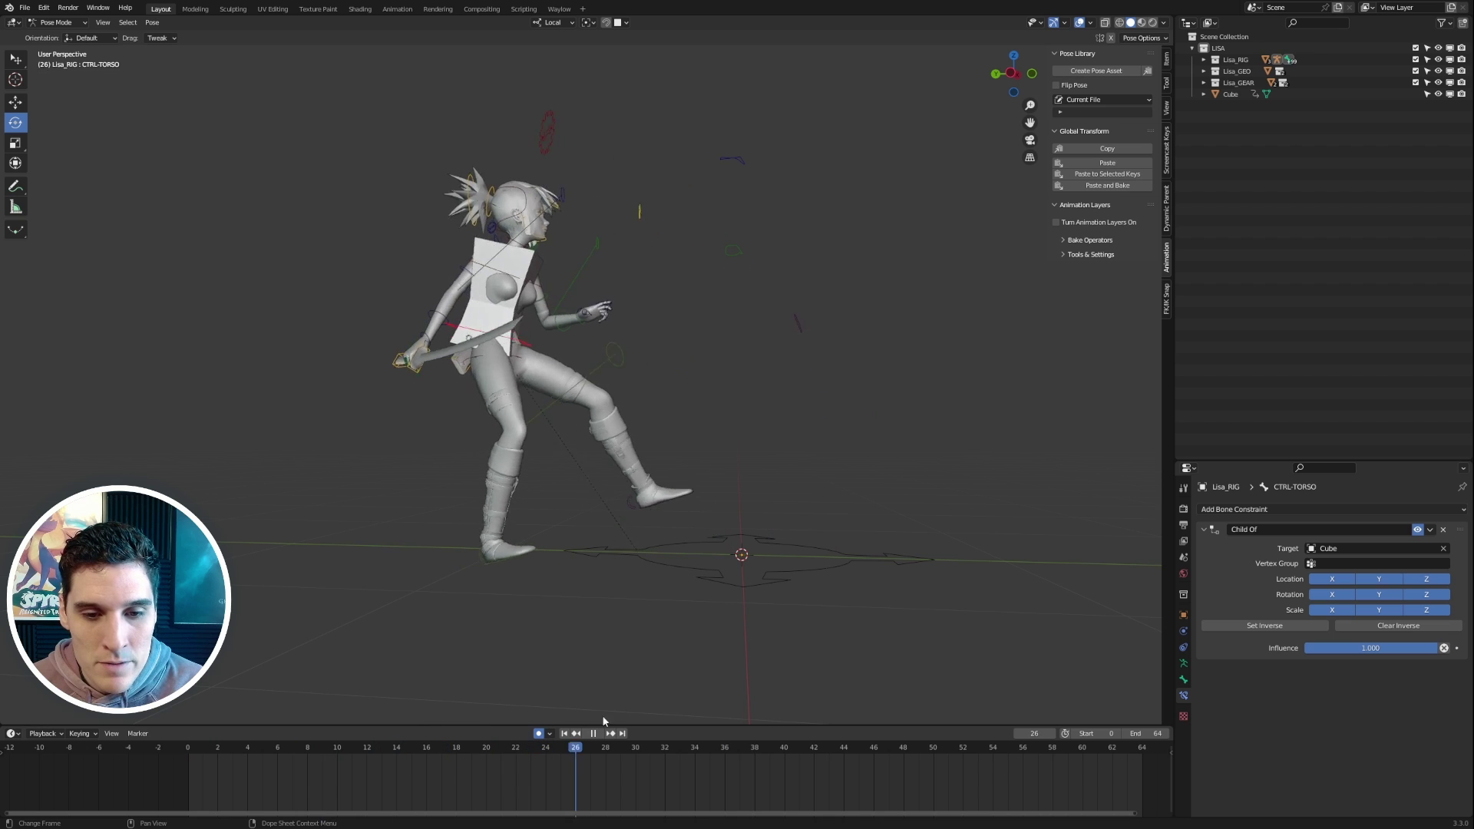
drag(239, 673, 183, 676)
middle_drag(588, 546, 729, 572)
click(598, 735)
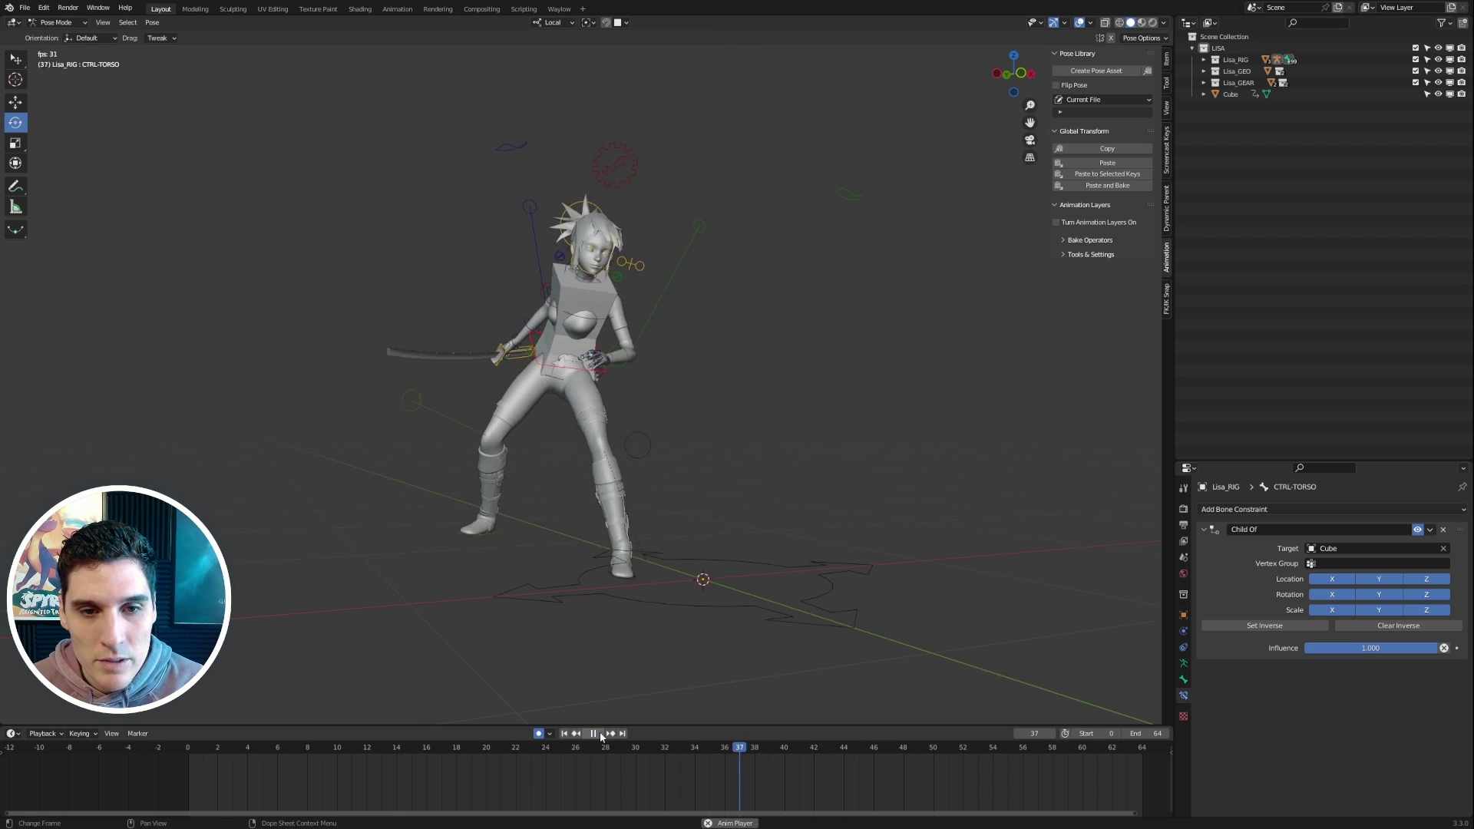
middle_drag(711, 512, 771, 495)
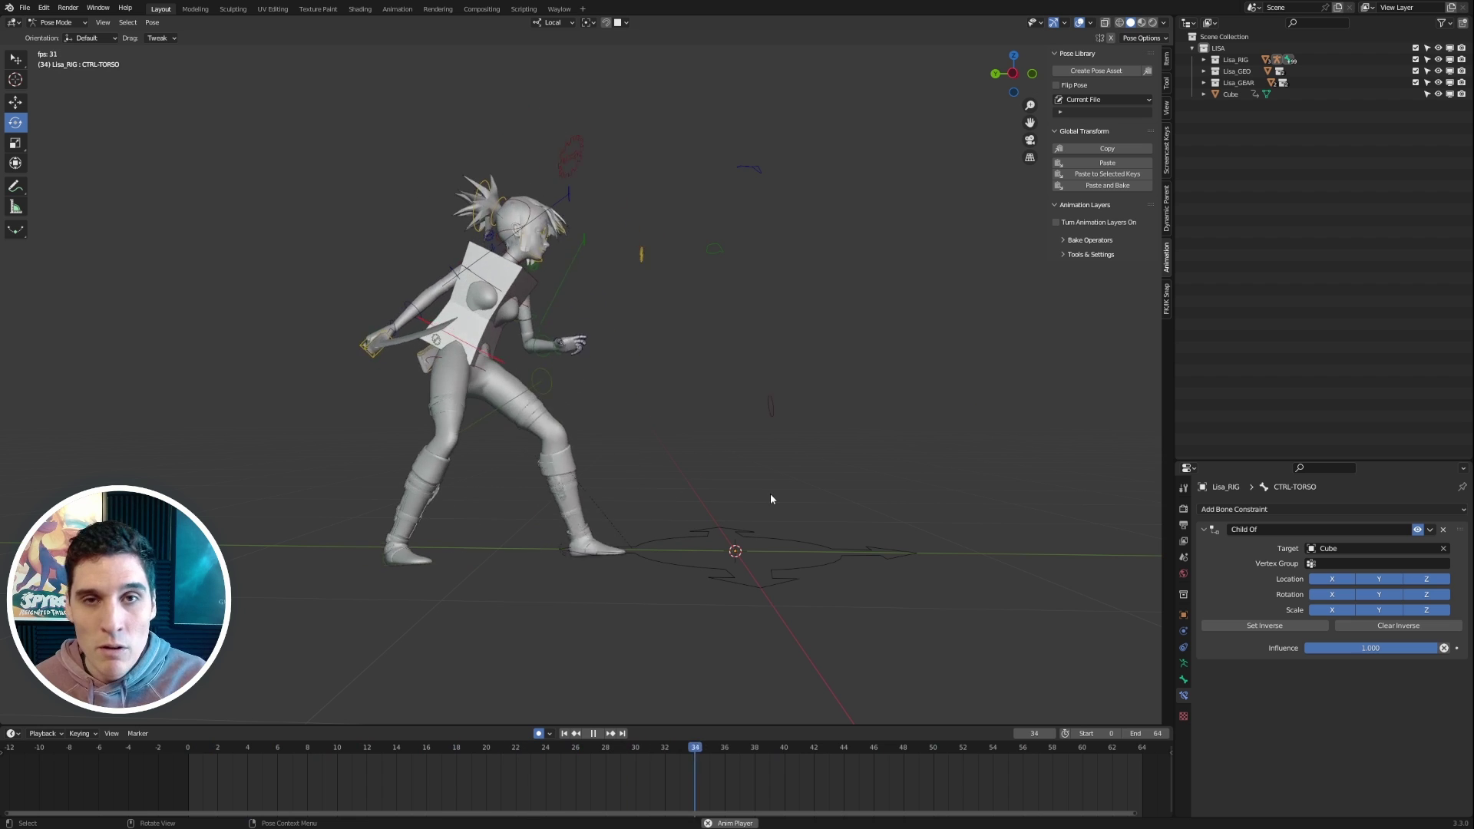
click(594, 735)
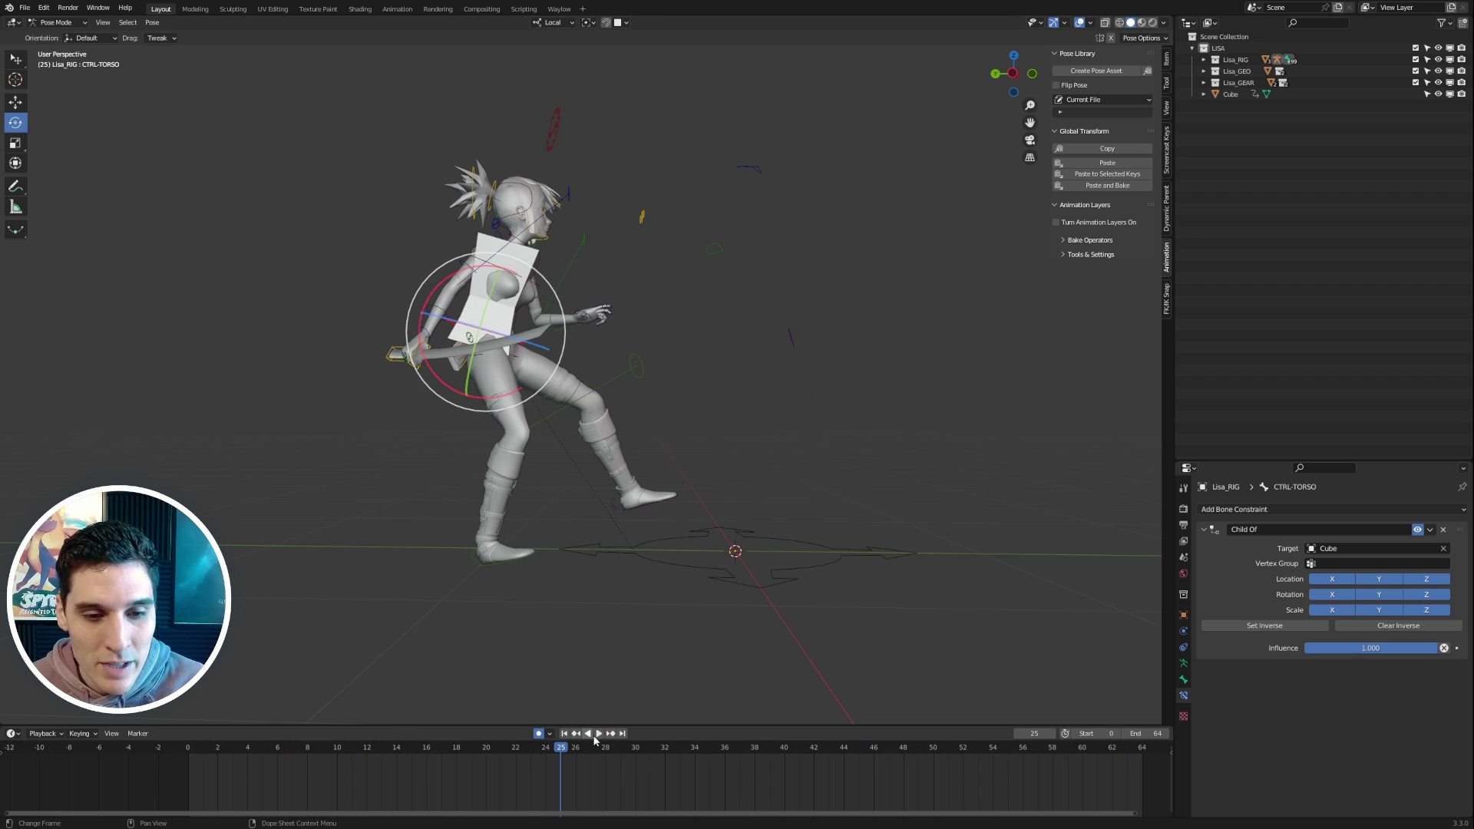
Scrub through the timeline to inspect the body's motion from the side, back and front, and return to frame 0
drag(573, 748, 236, 715)
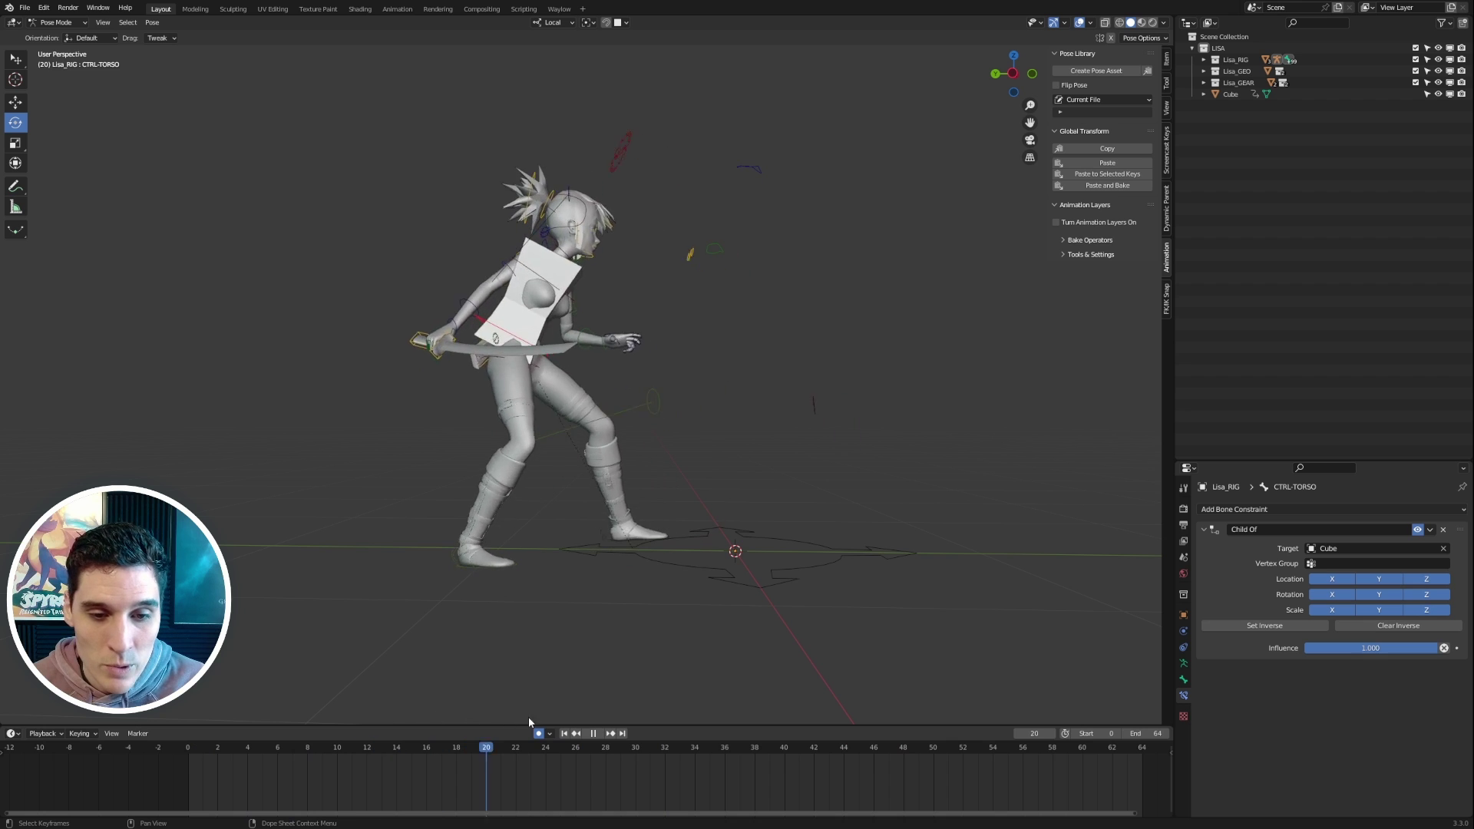
drag(686, 727, 307, 690)
middle_drag(530, 584, 379, 603)
drag(309, 750, 369, 748)
middle_drag(419, 694, 442, 693)
drag(372, 748, 472, 748)
middle_drag(578, 639, 507, 662)
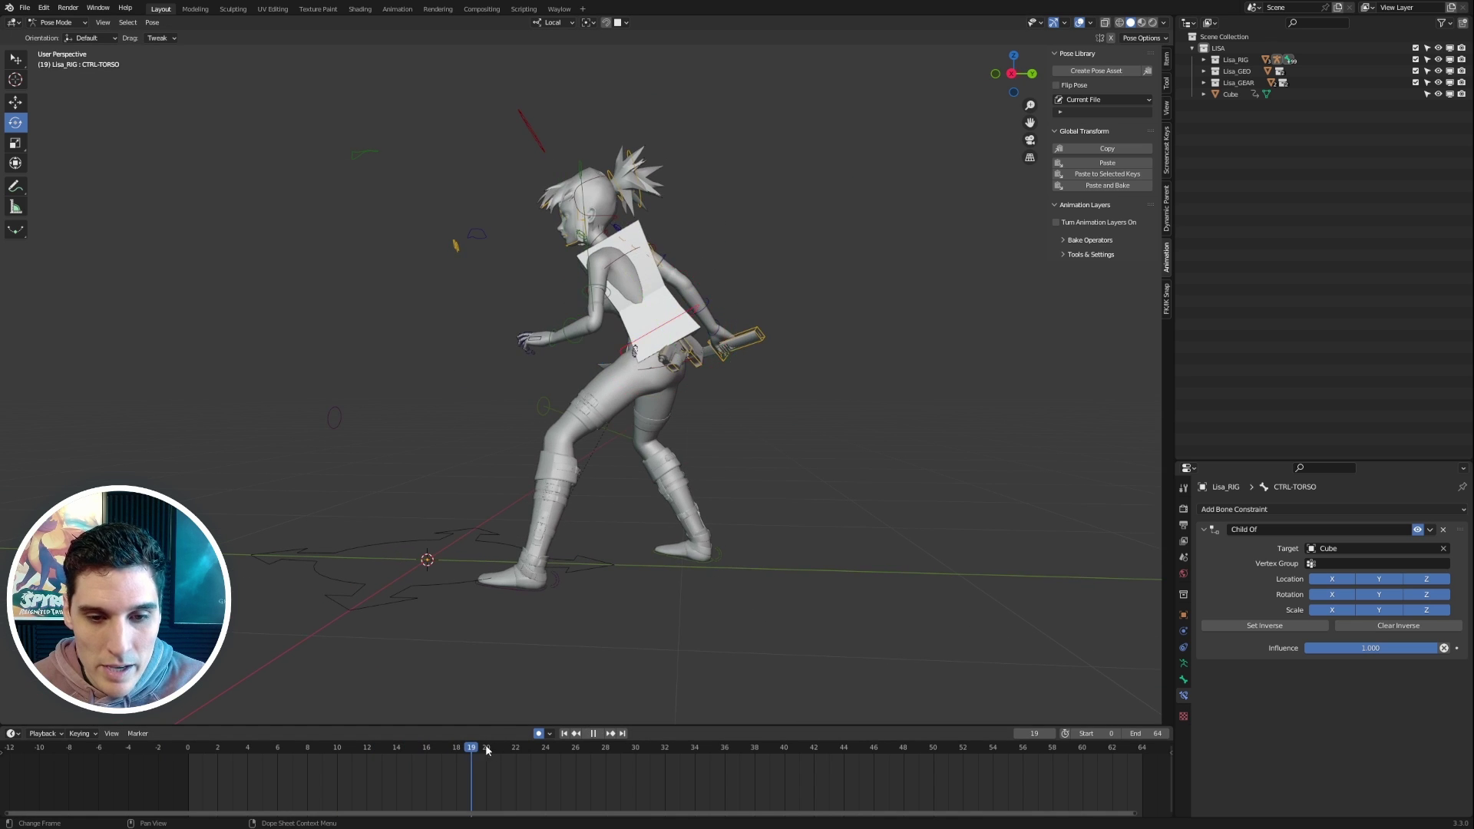
drag(487, 751, 933, 747)
middle_drag(590, 653, 814, 557)
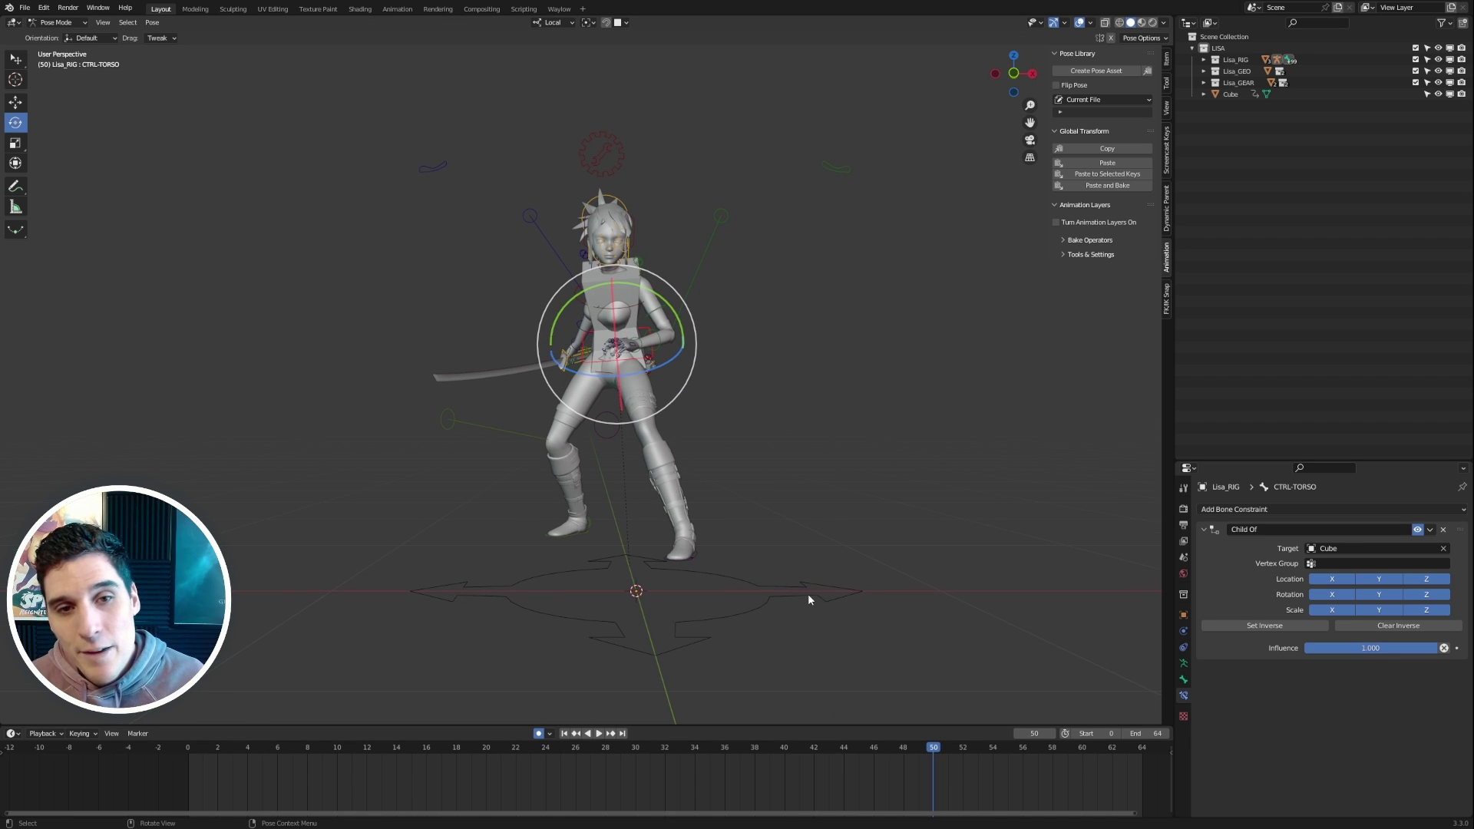
drag(529, 754, 190, 738)
middle_drag(519, 519, 781, 526)
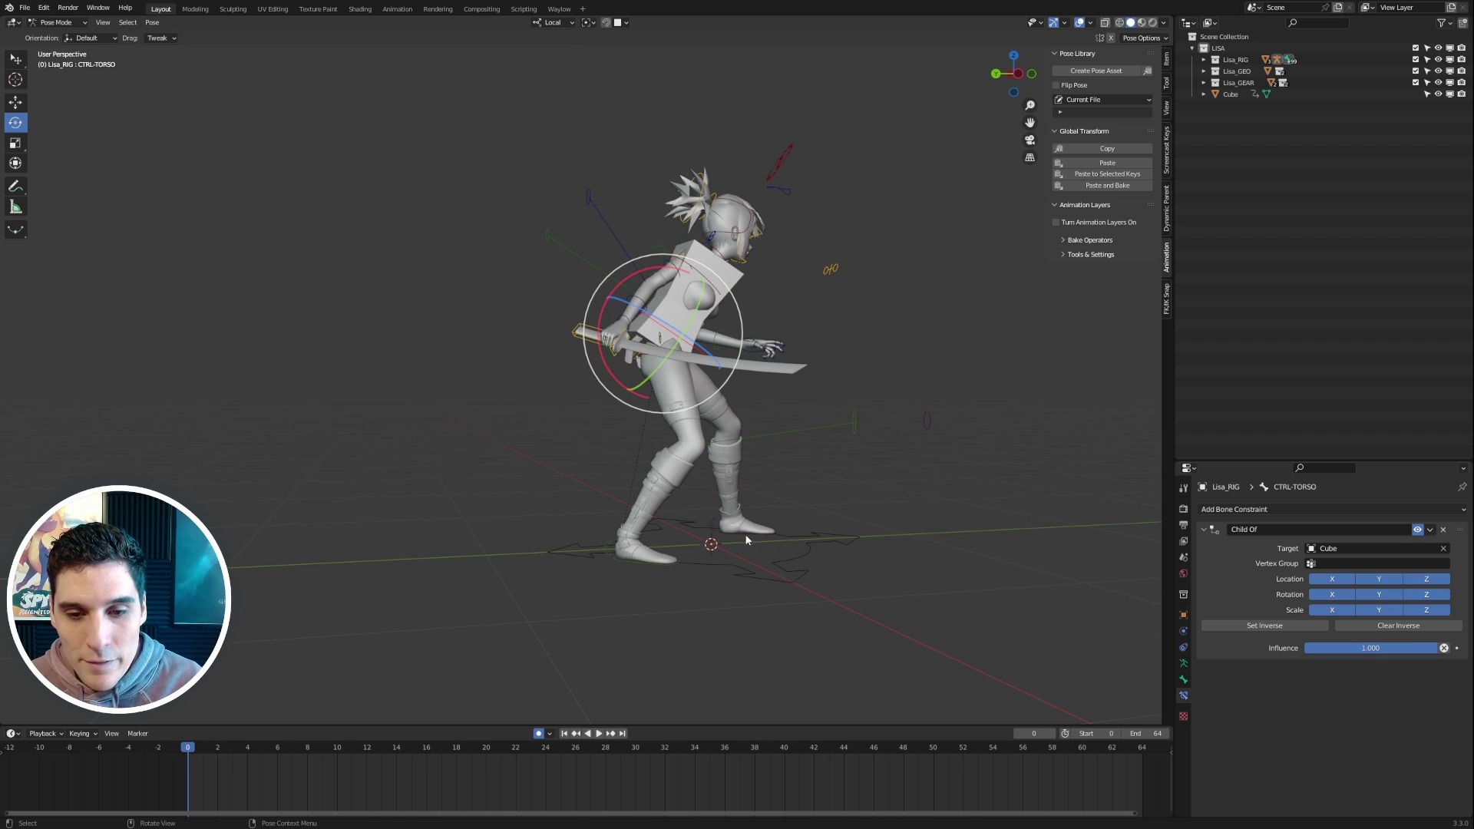
Select the CTRL-IK-FOOT.R bone, preview how the foot travels with the torso, and return to frame 0
click(746, 540)
middle_drag(624, 562, 768, 572)
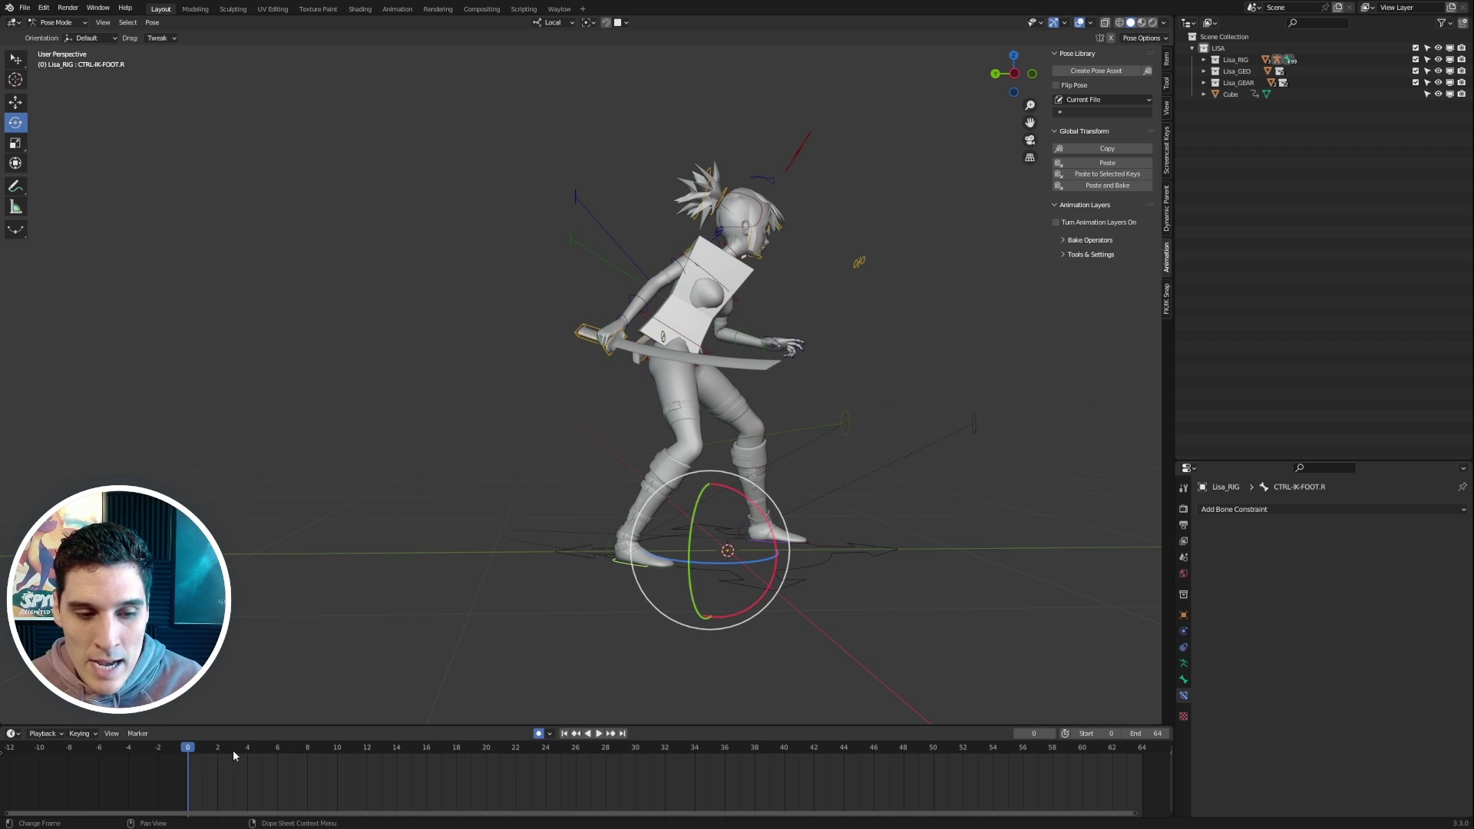
key(space)
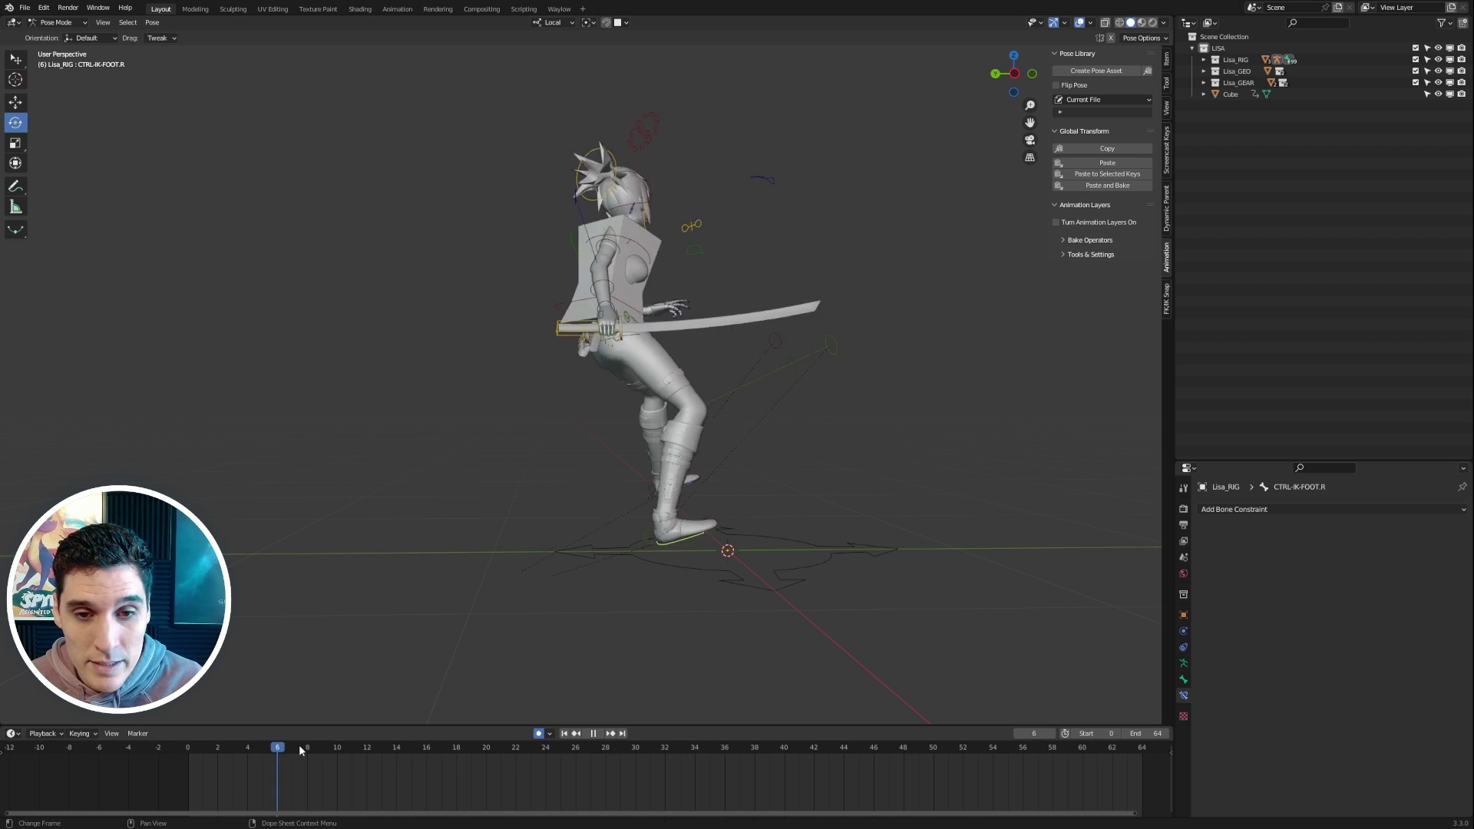
key(space)
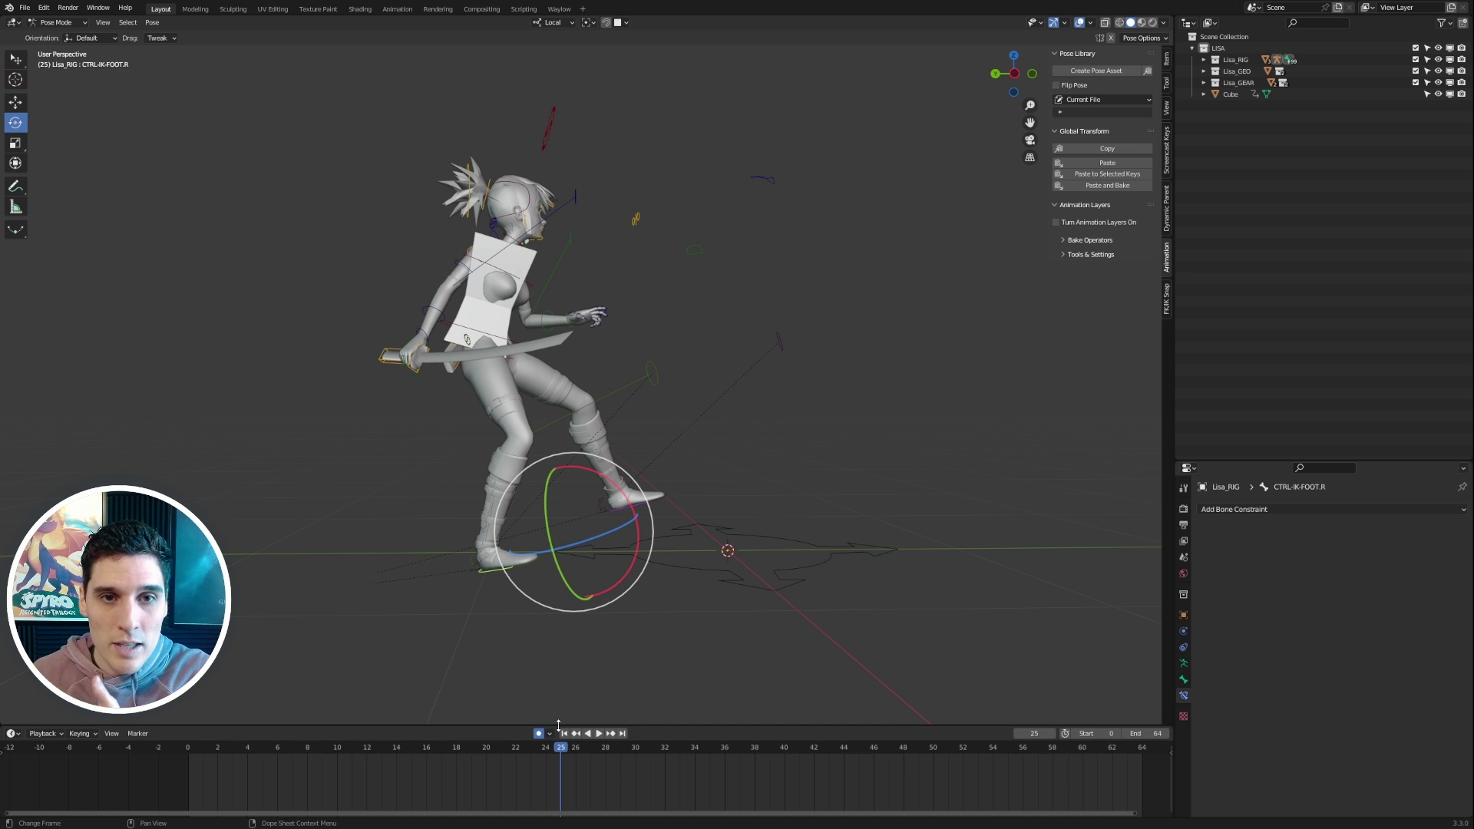
drag(510, 745, 188, 726)
Try moving the CTRL-TORSO bone to compare its effect with the CTRL-IK-FOOT.L control, and undo the move
middle_drag(575, 565, 803, 555)
click(792, 552)
key(w)
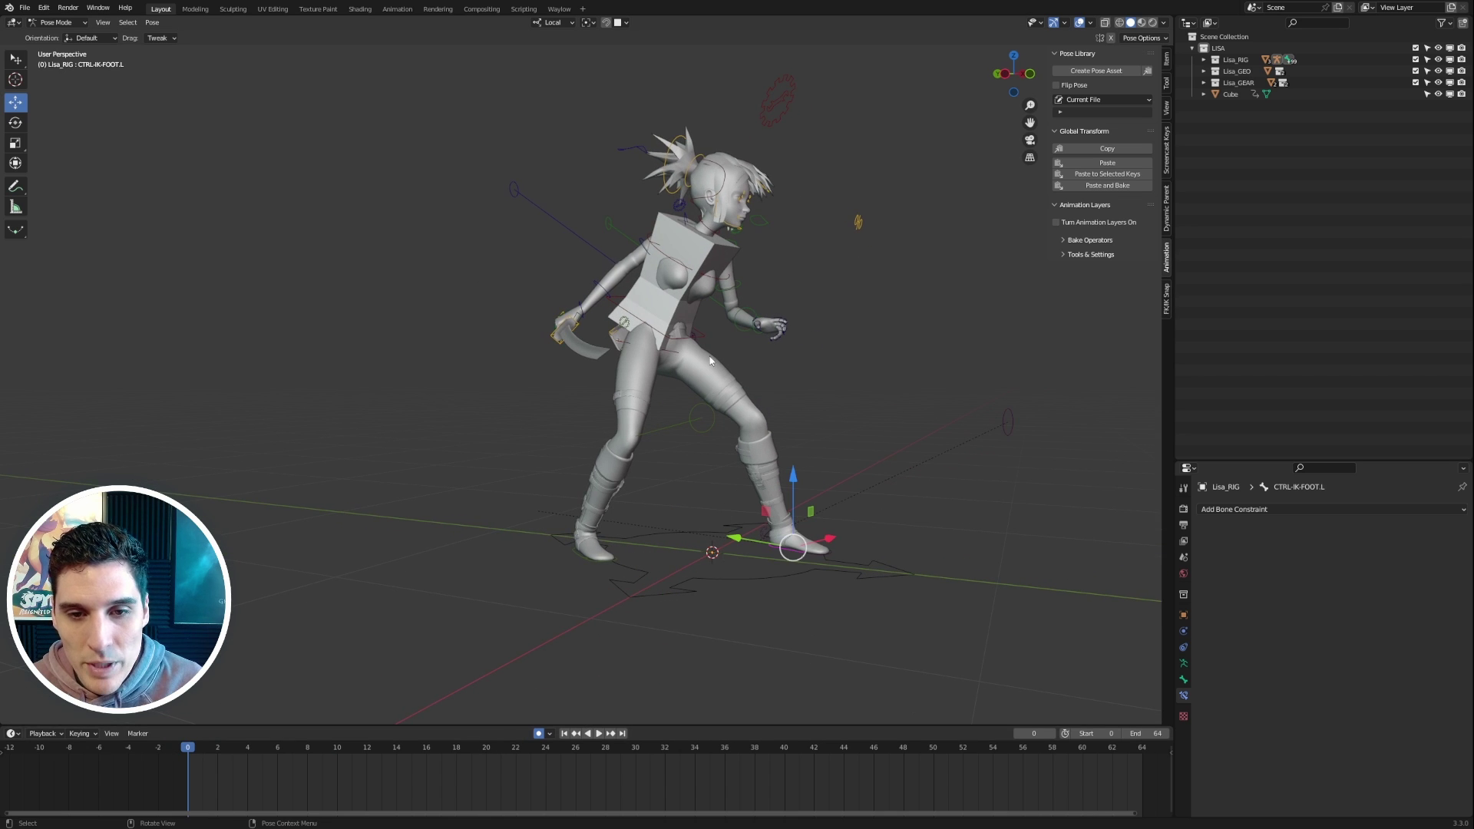
click(713, 356)
middle_drag(710, 404, 638, 357)
key(ctrl+z)
click(765, 537)
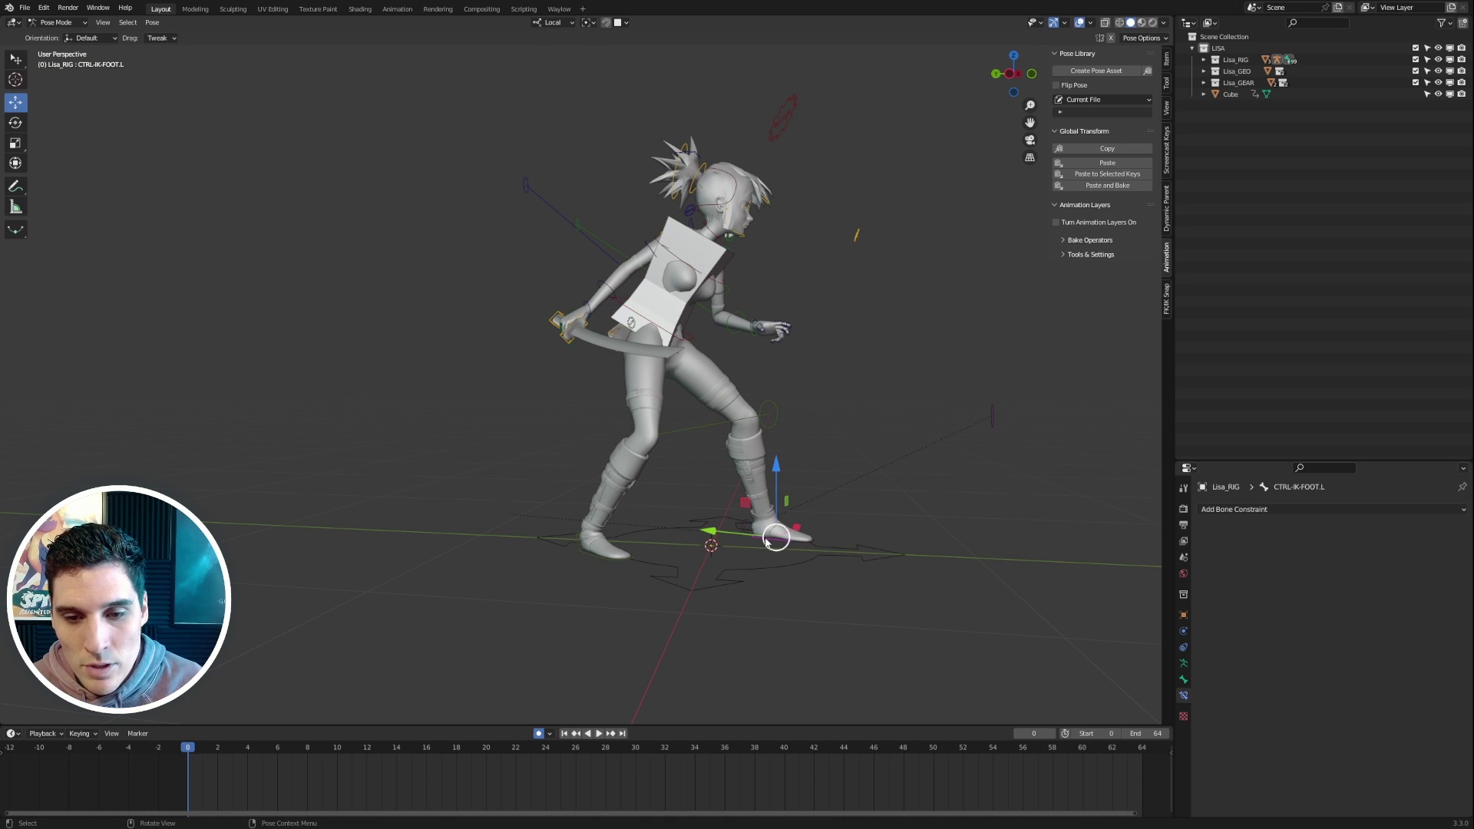
click(690, 335)
drag(657, 312, 675, 338)
key(ctrl+z)
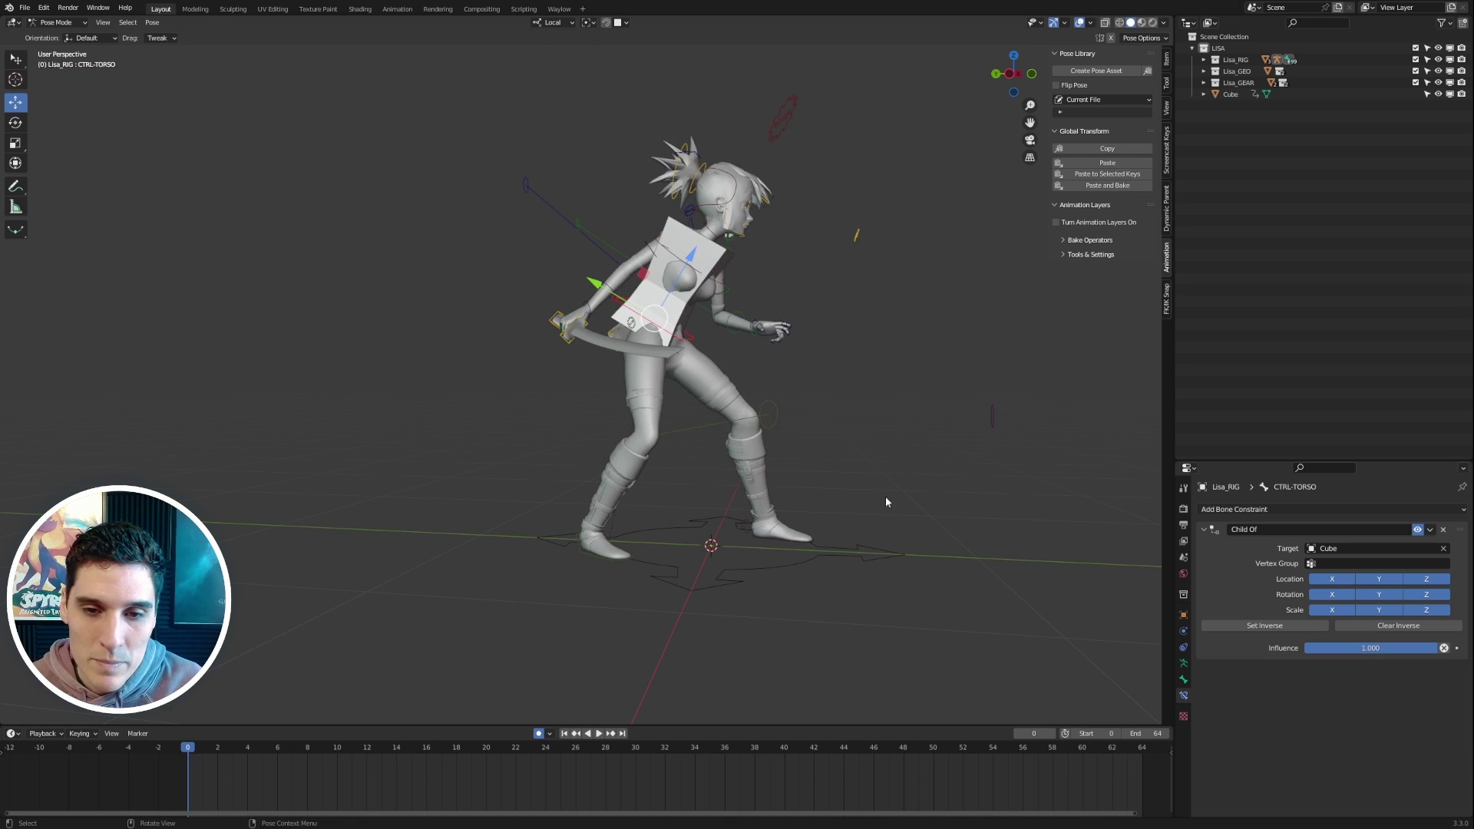
Select the CTRL-IK-FOOT.L bone on the left foot
middle_drag(887, 496, 810, 490)
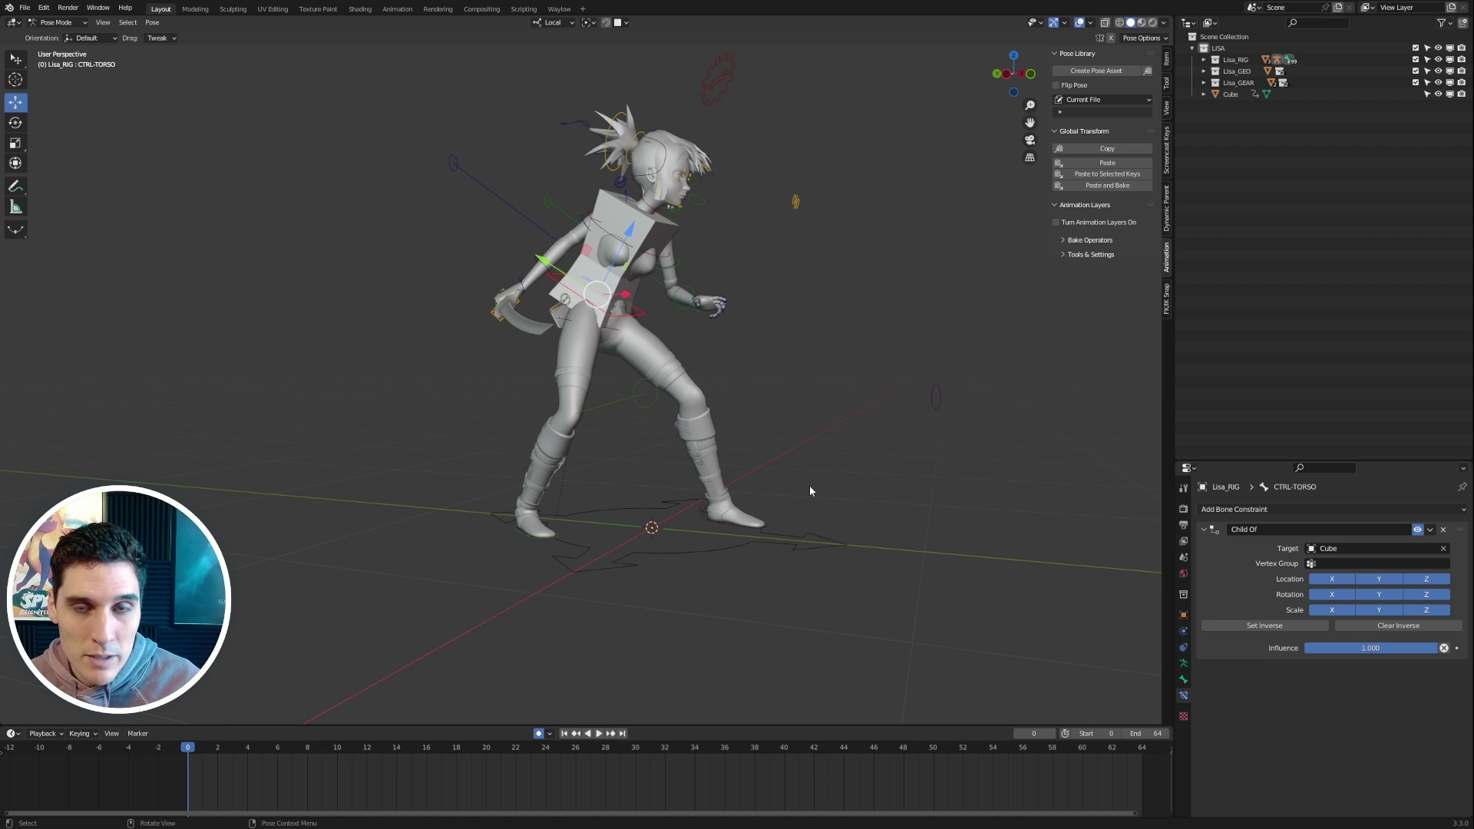
middle_drag(813, 485, 837, 375)
click(840, 468)
click(715, 516)
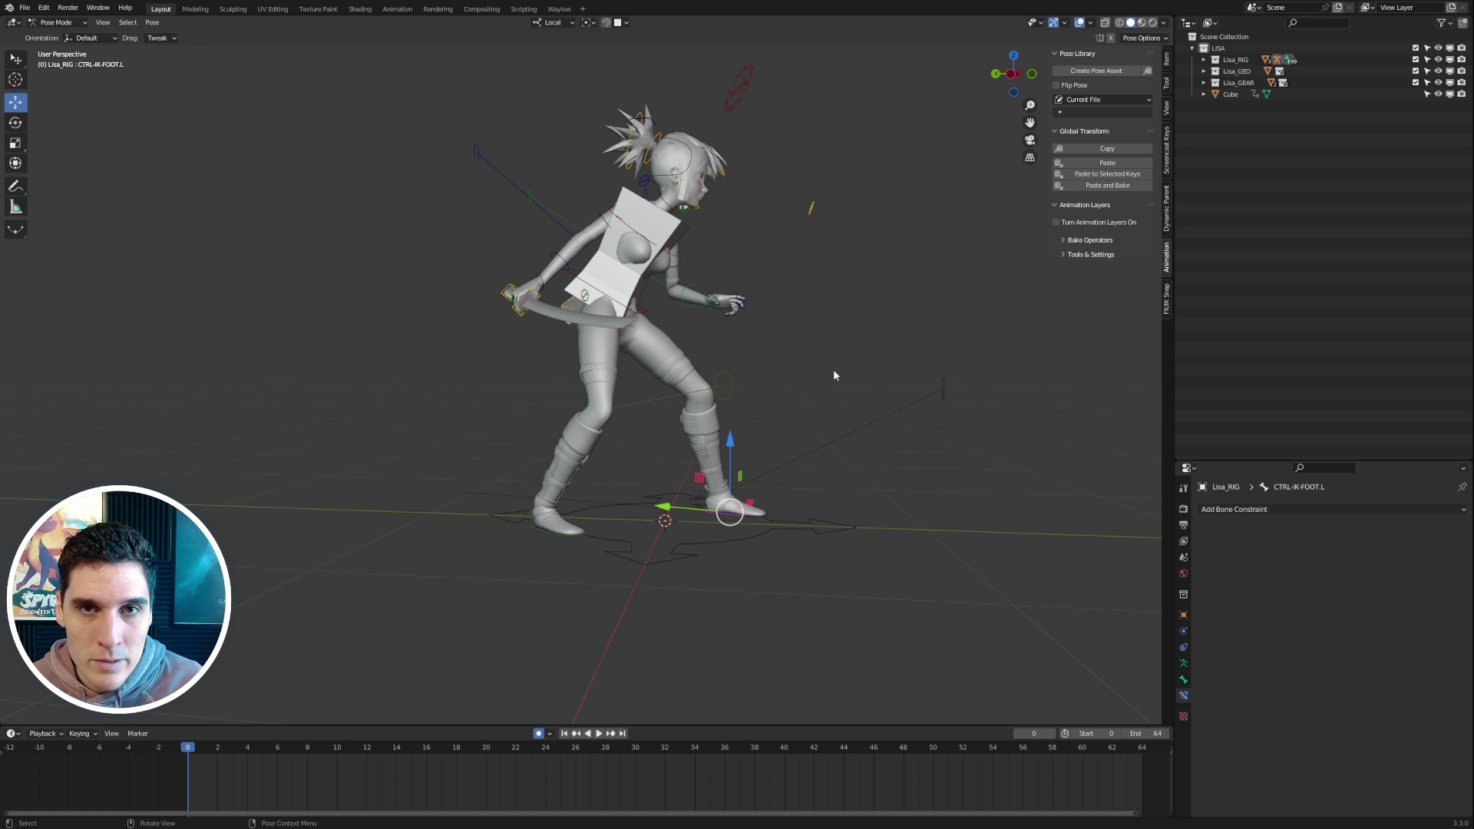
middle_drag(796, 418, 800, 417)
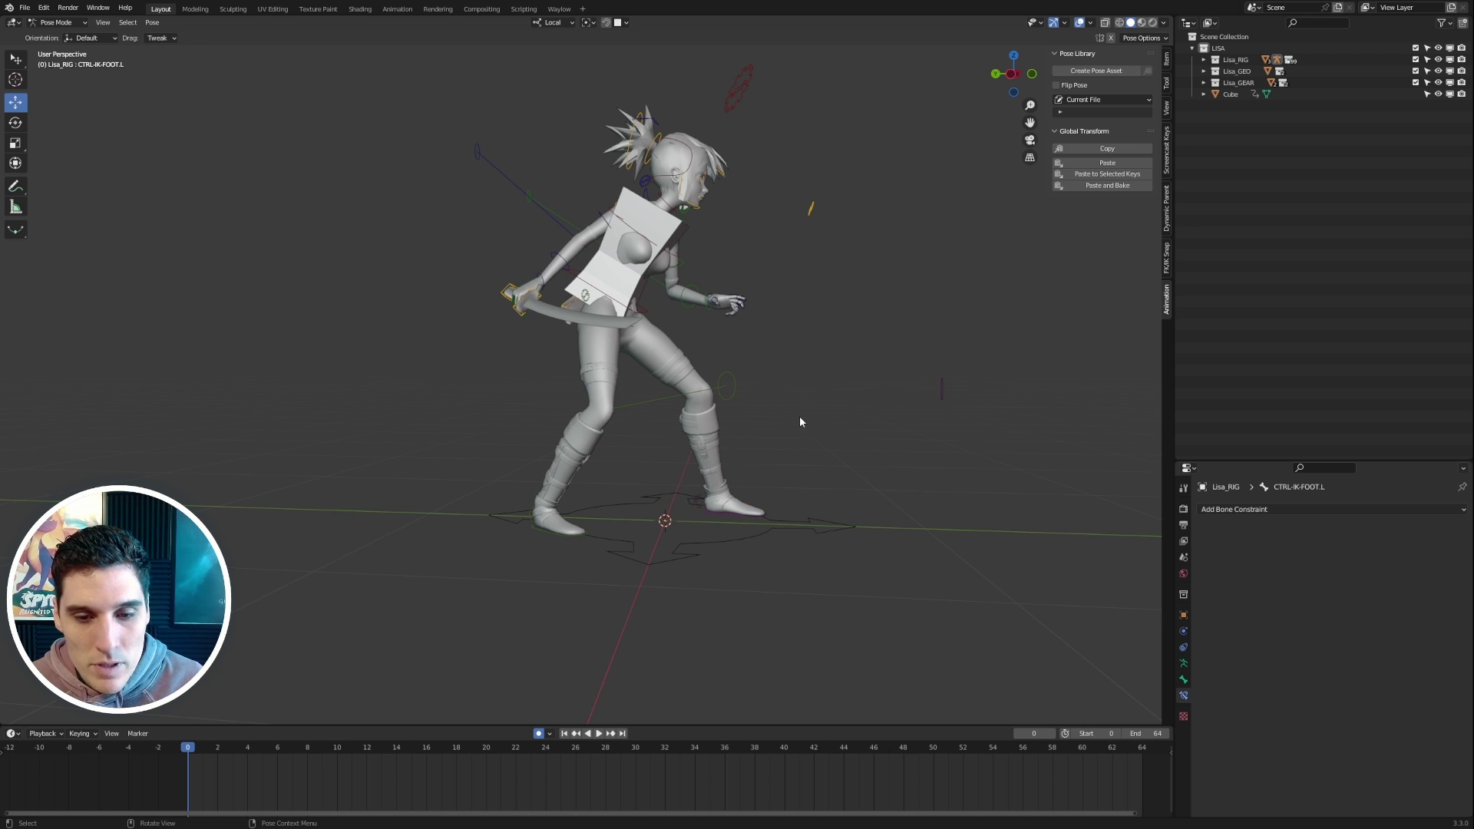
Switch to Object Mode and add a Plain Axes empty named LFoot
click(55, 22)
click(57, 35)
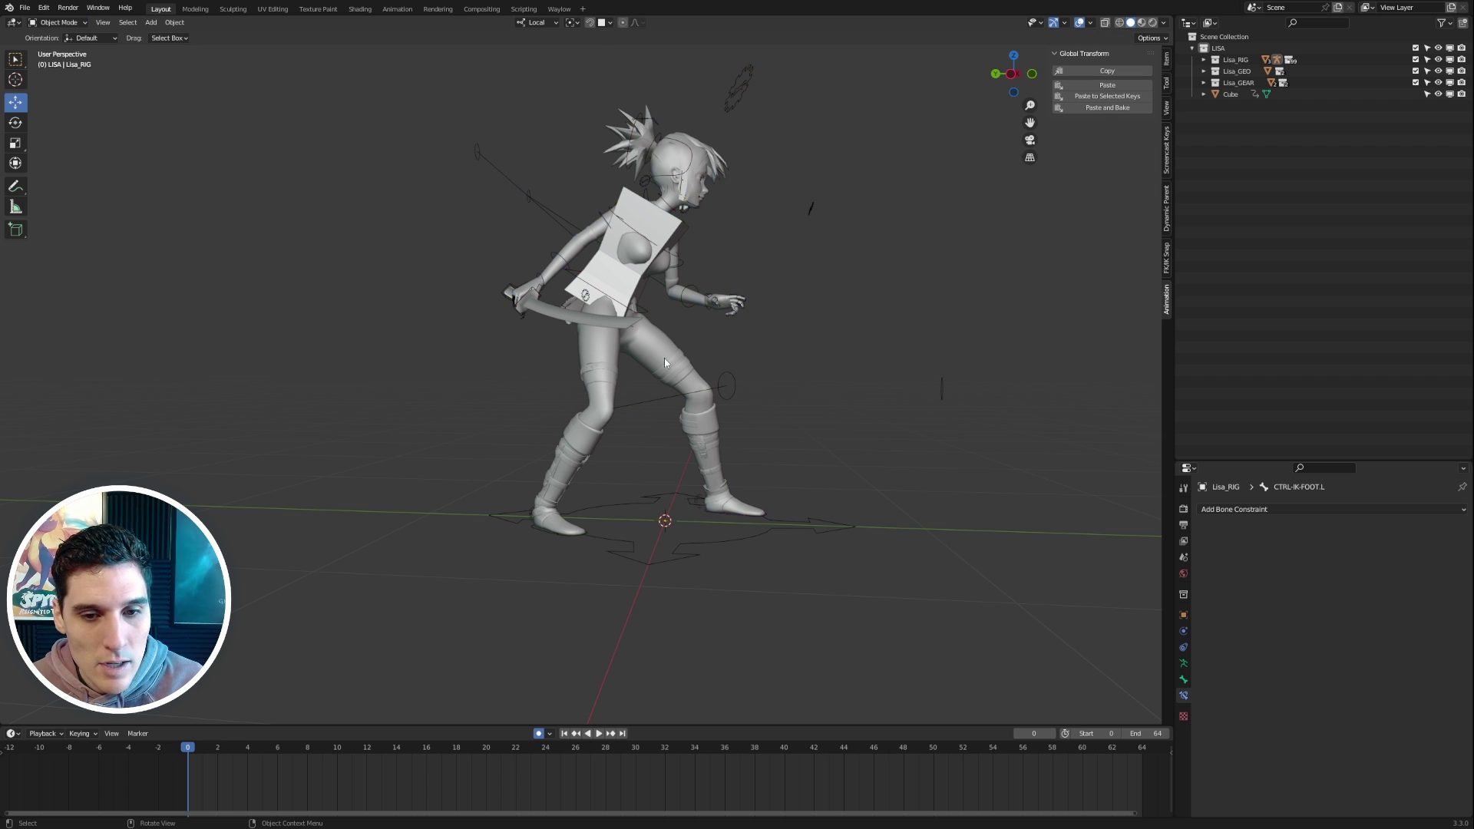
key(shift+a)
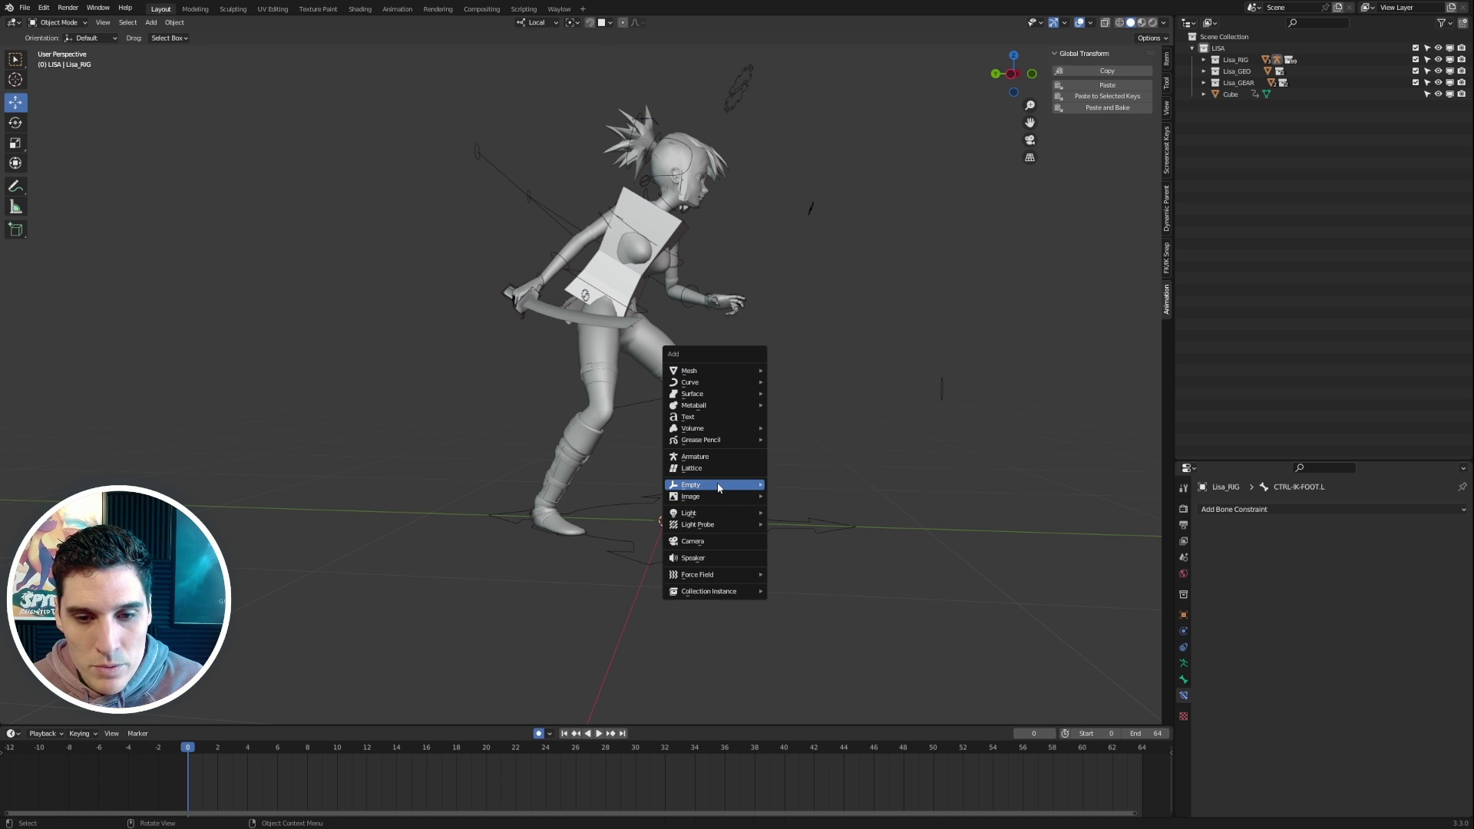
mouse_move(720, 487)
click(829, 488)
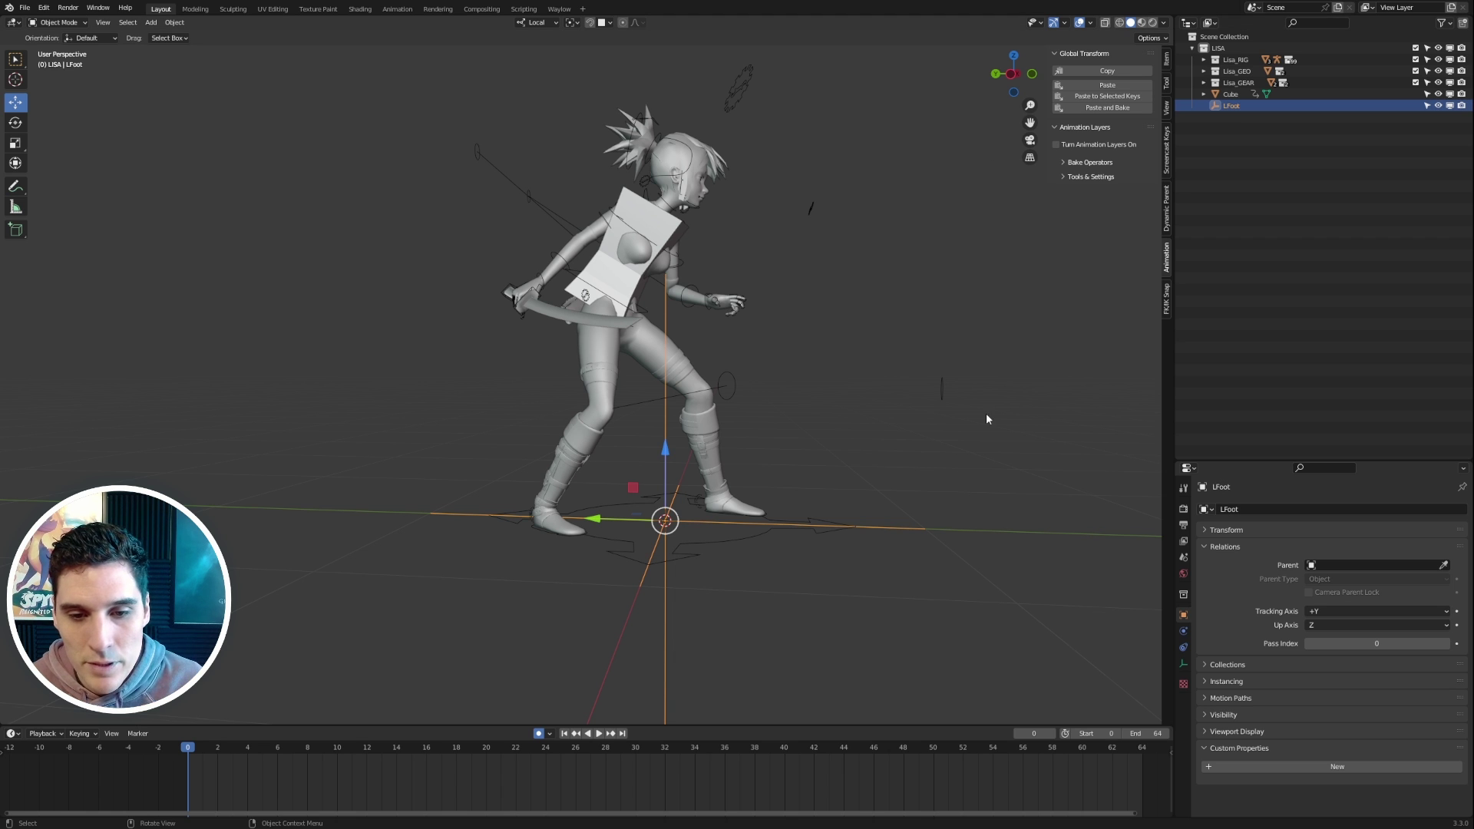
Copy the global transform of the CTRL-IK-FOOT.L bone and paste it onto the LFoot empty
middle_drag(987, 417, 905, 453)
click(722, 514)
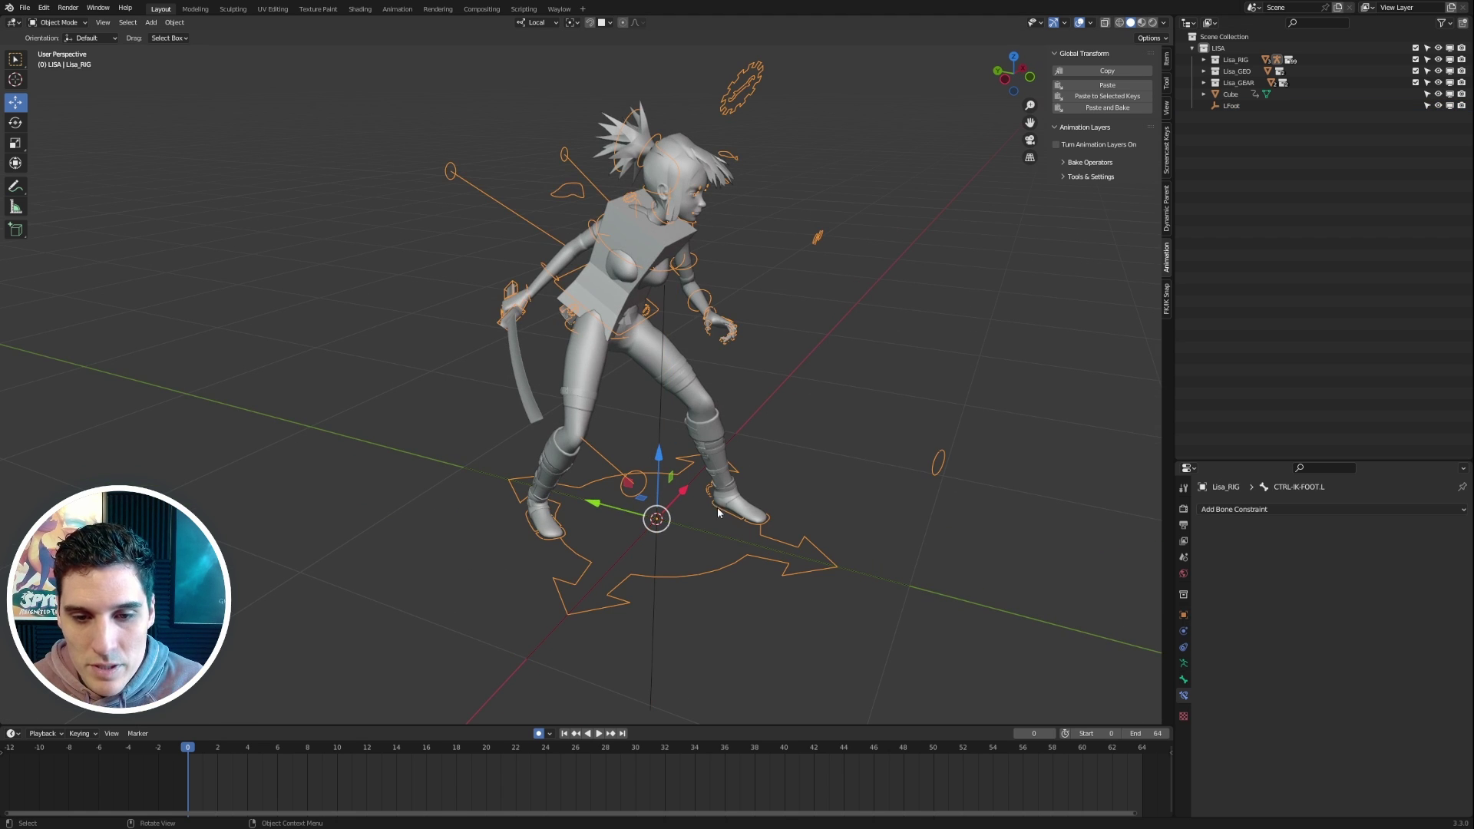
click(659, 550)
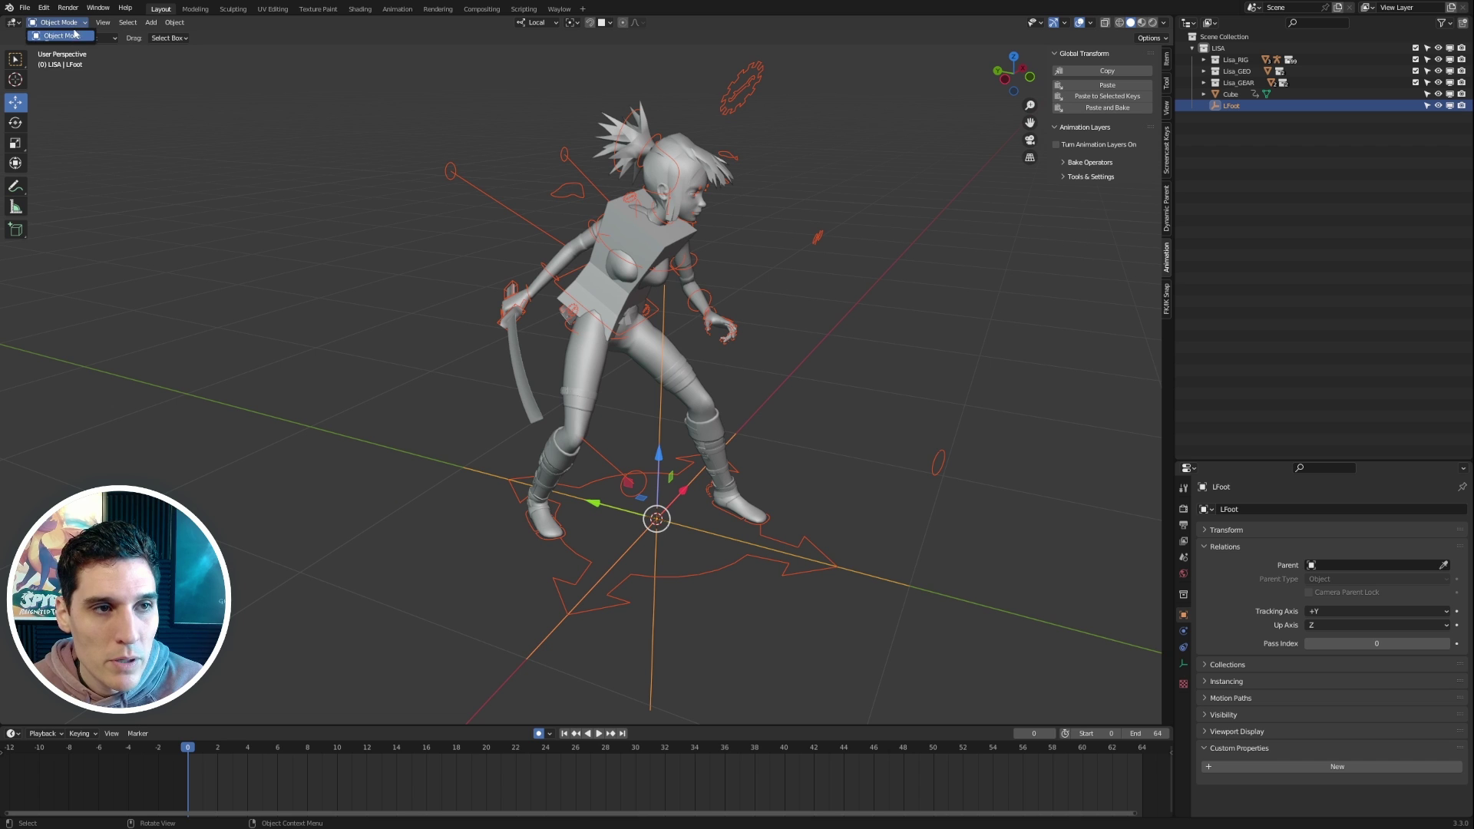
click(648, 556)
click(655, 558)
shift+click(724, 505)
middle_drag(901, 336, 937, 321)
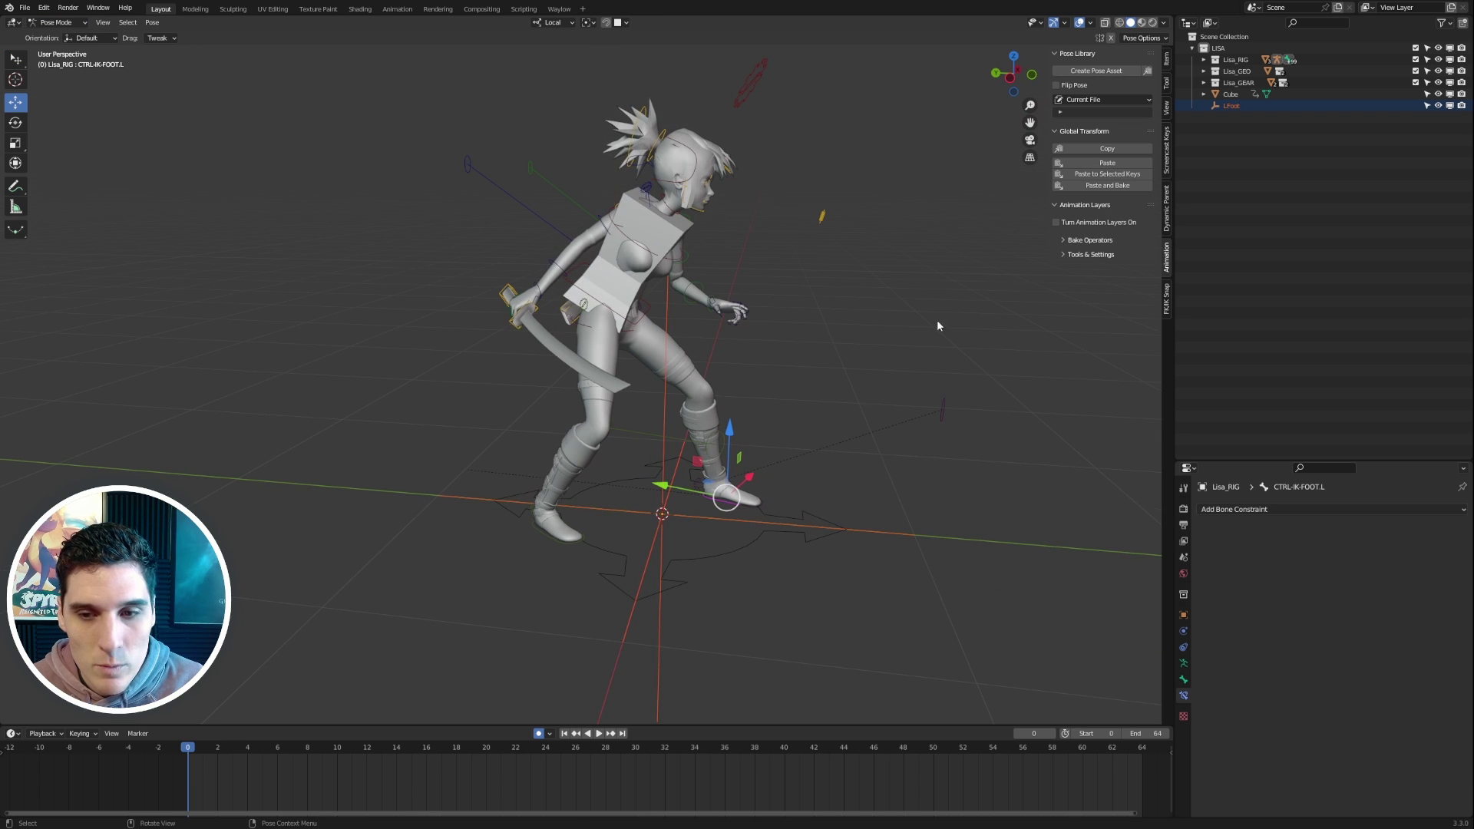
middle_drag(852, 415, 649, 533)
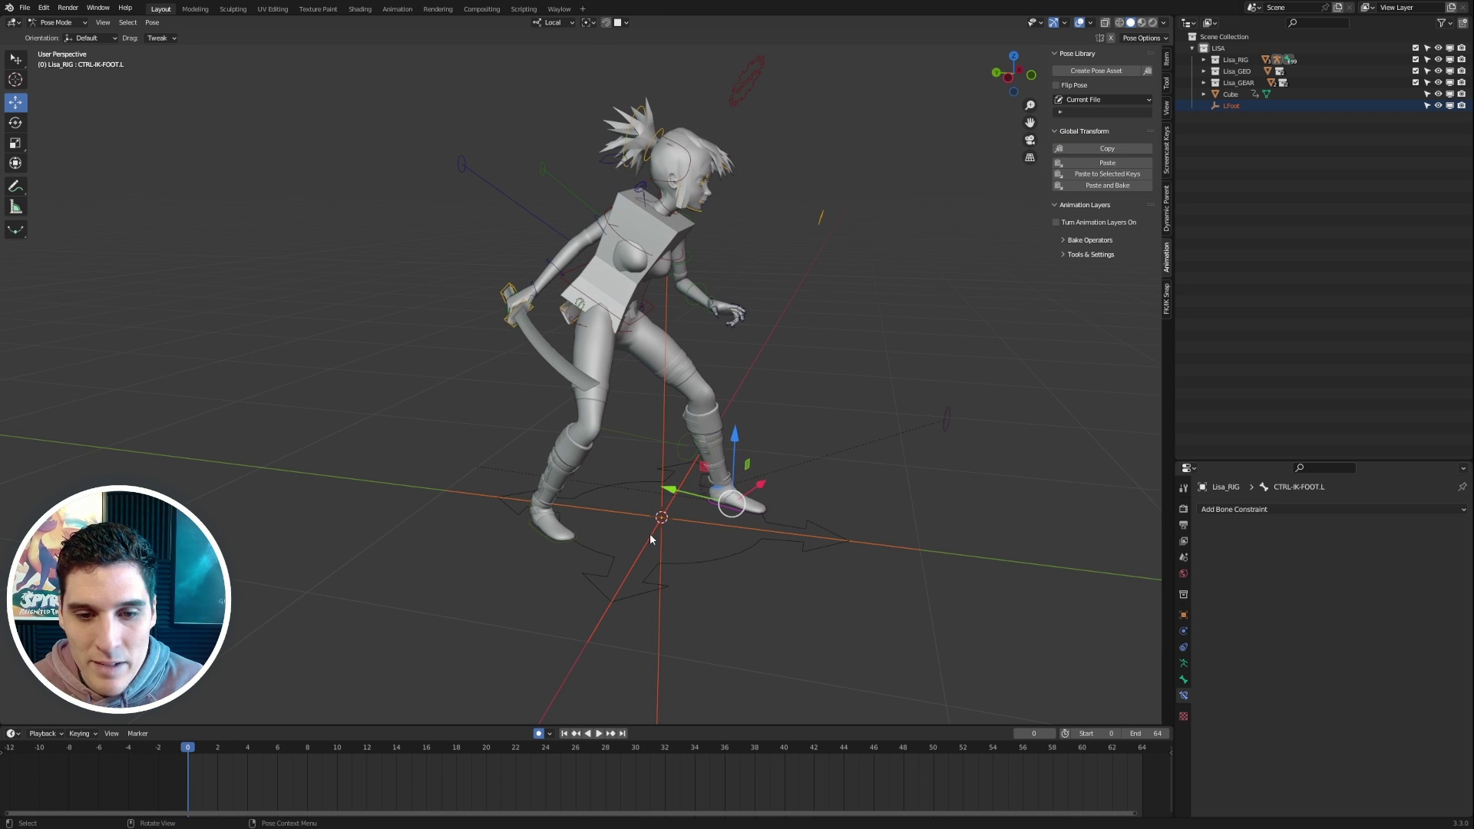
click(651, 537)
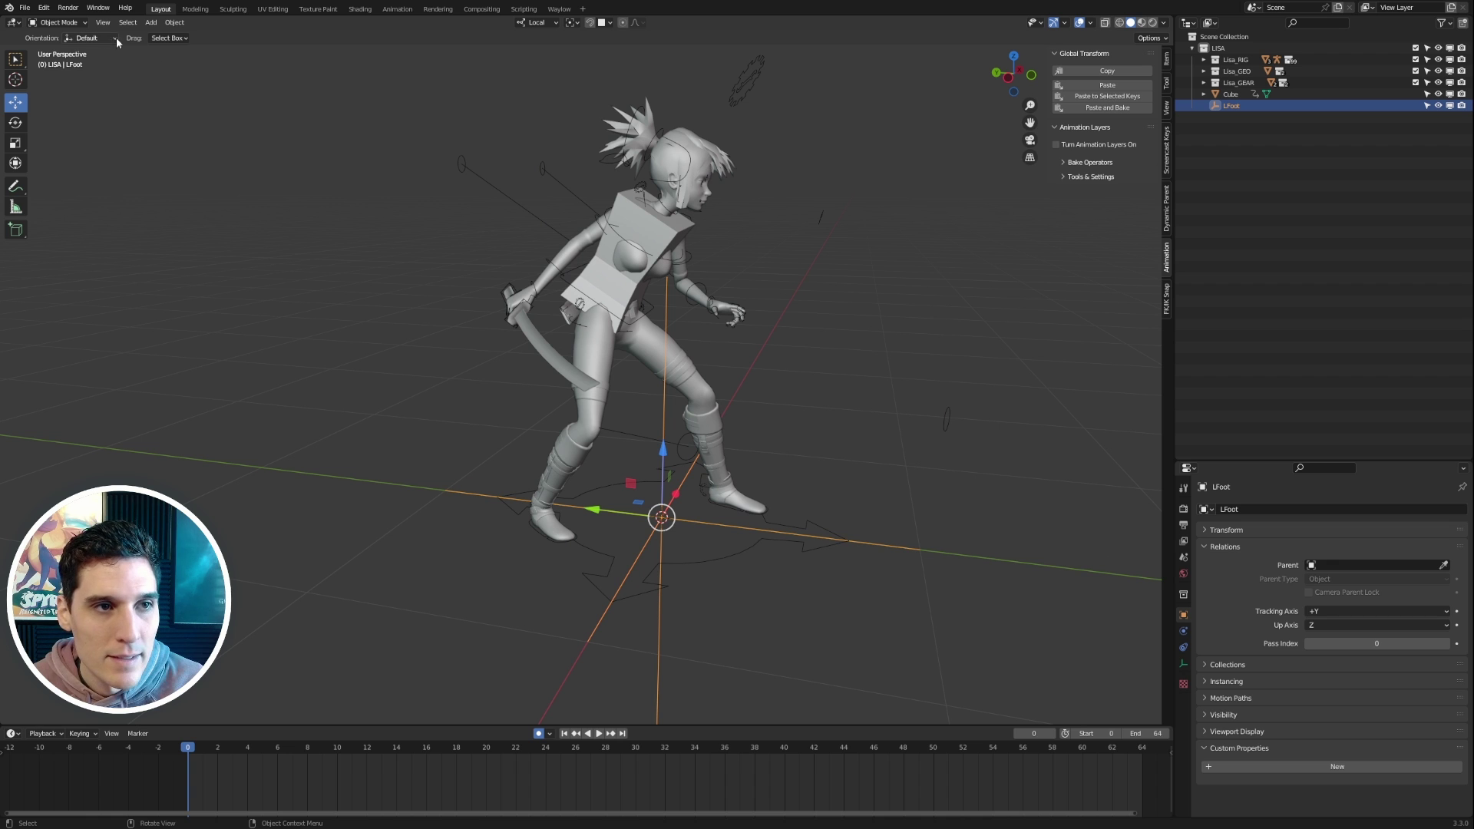
click(1107, 85)
Scale the LFoot empty down at the left foot and deselect it
key(s)
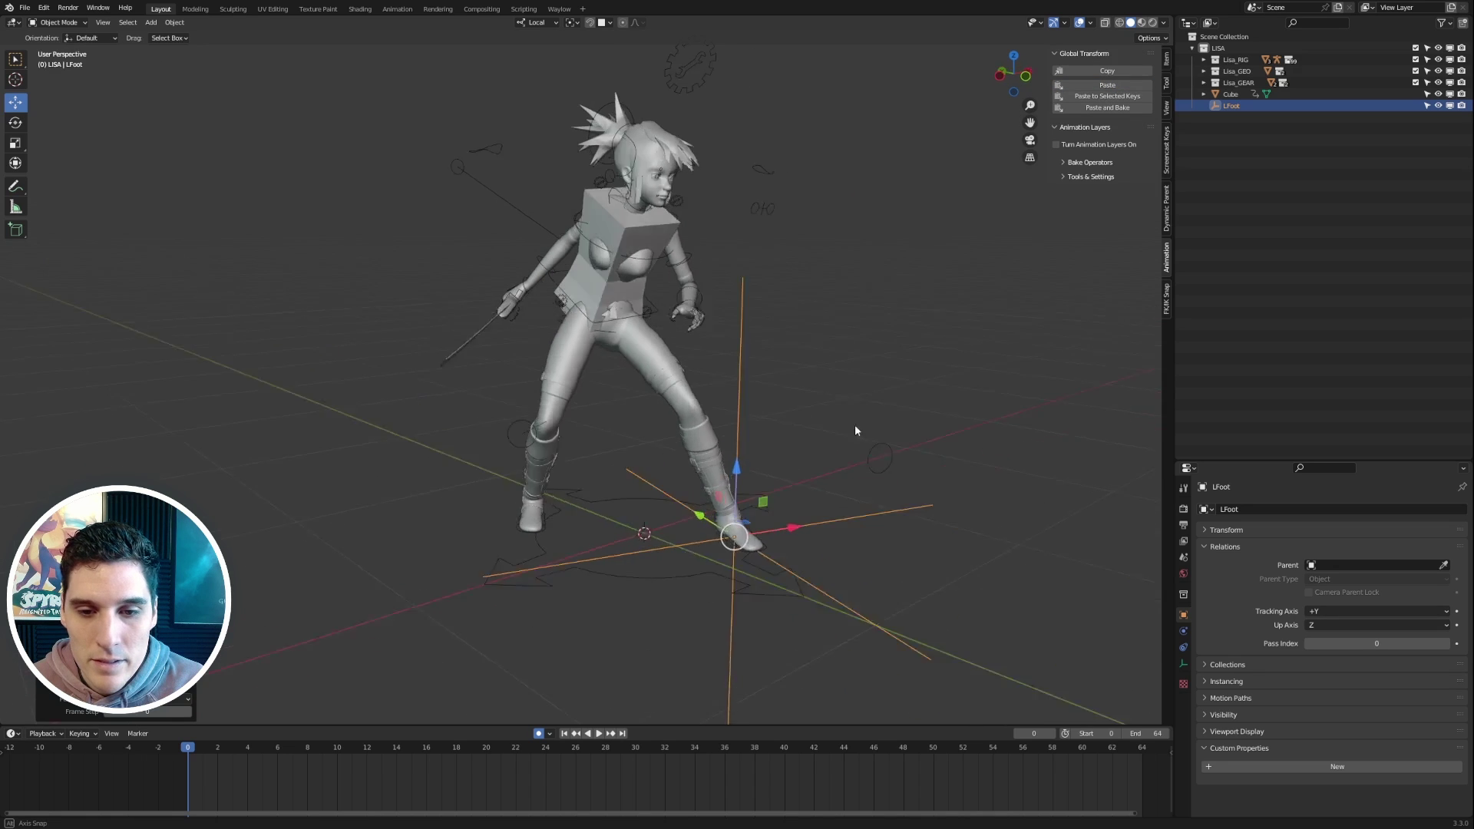
click(777, 443)
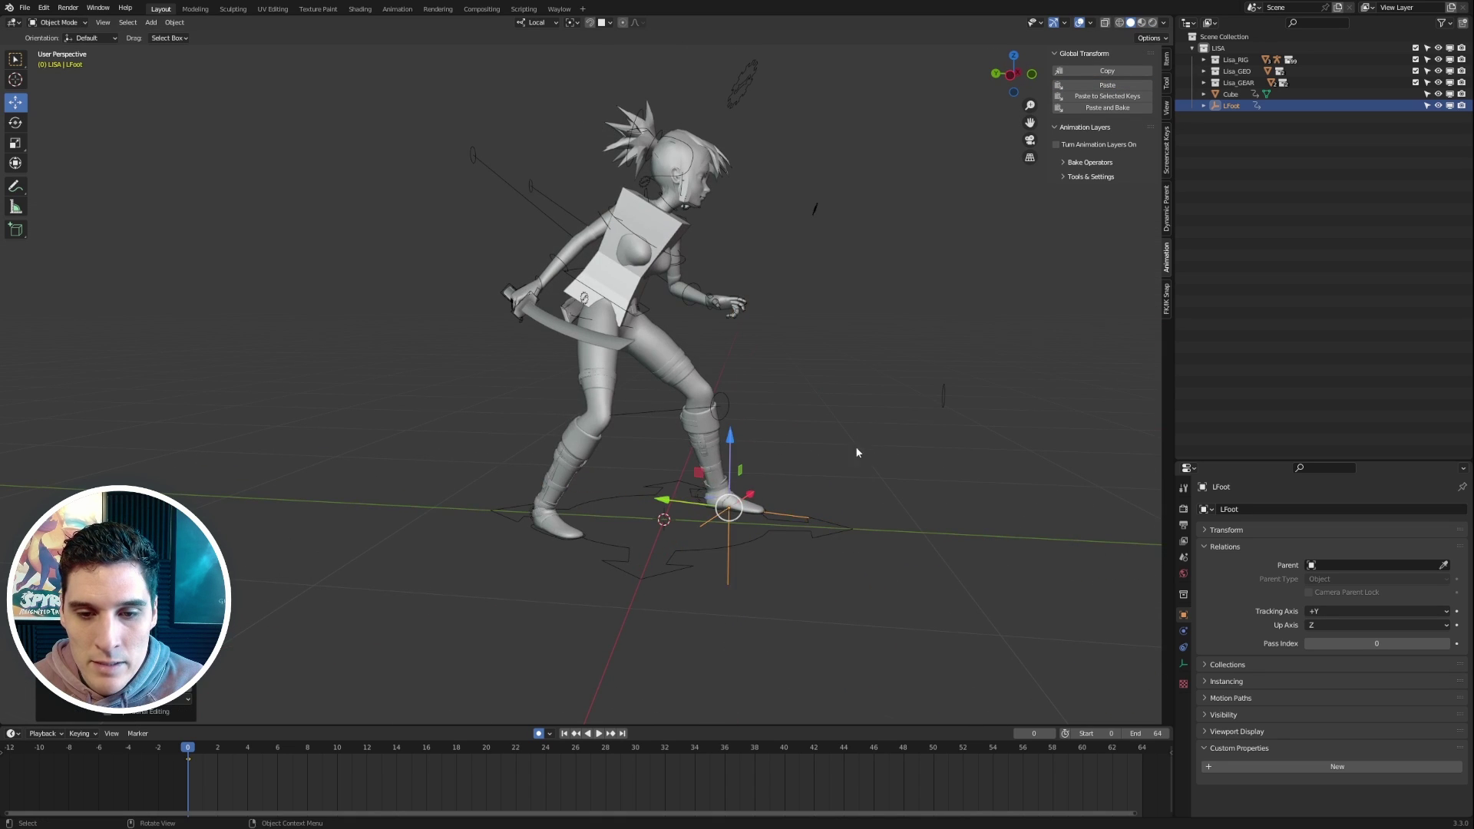
middle_drag(855, 447, 812, 393)
click(855, 397)
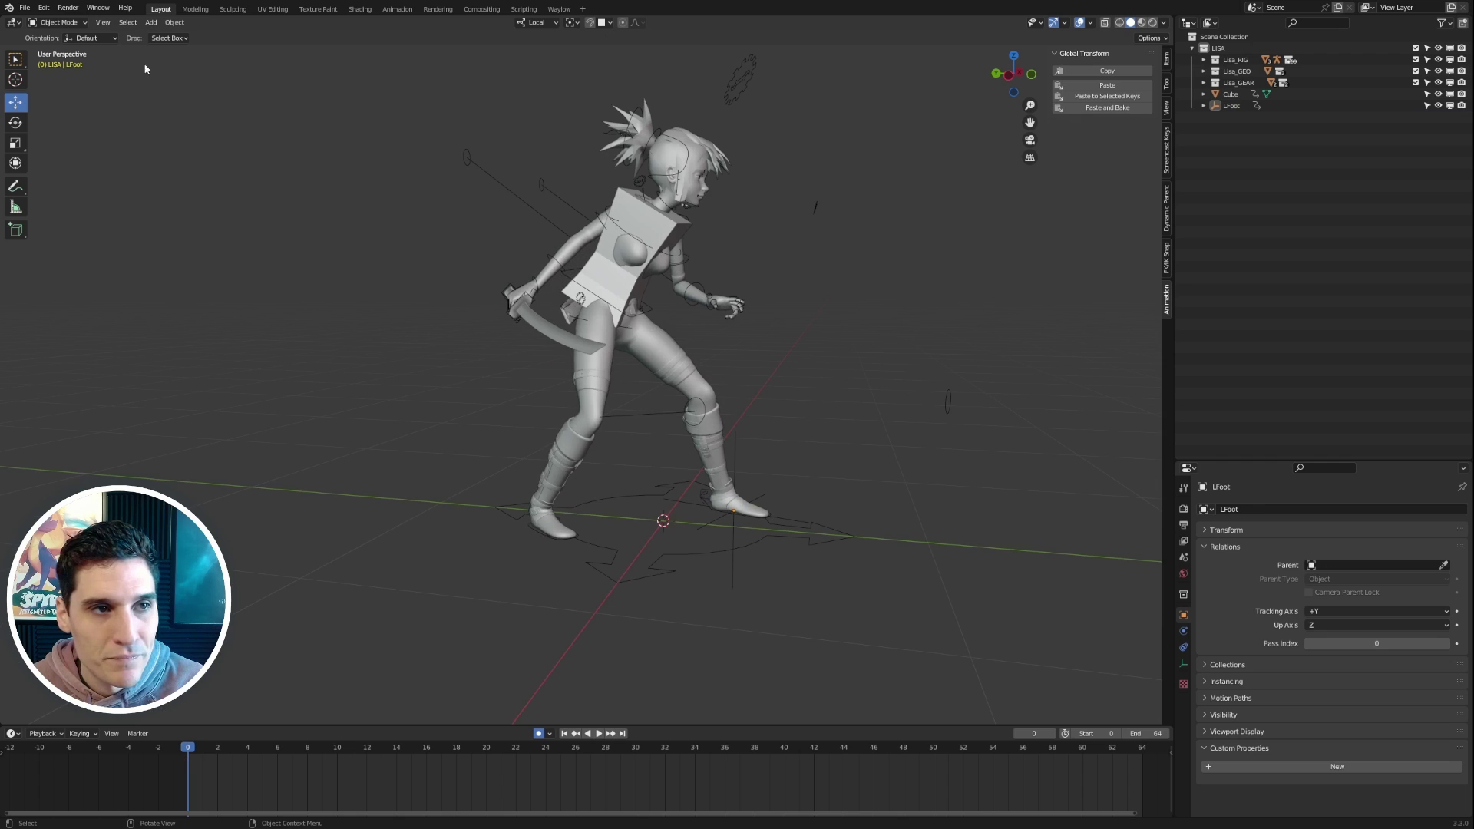
Add a second Plain Axes empty and rename it RFoot
middle_drag(537, 269, 641, 289)
key(shift+a)
mouse_move(645, 290)
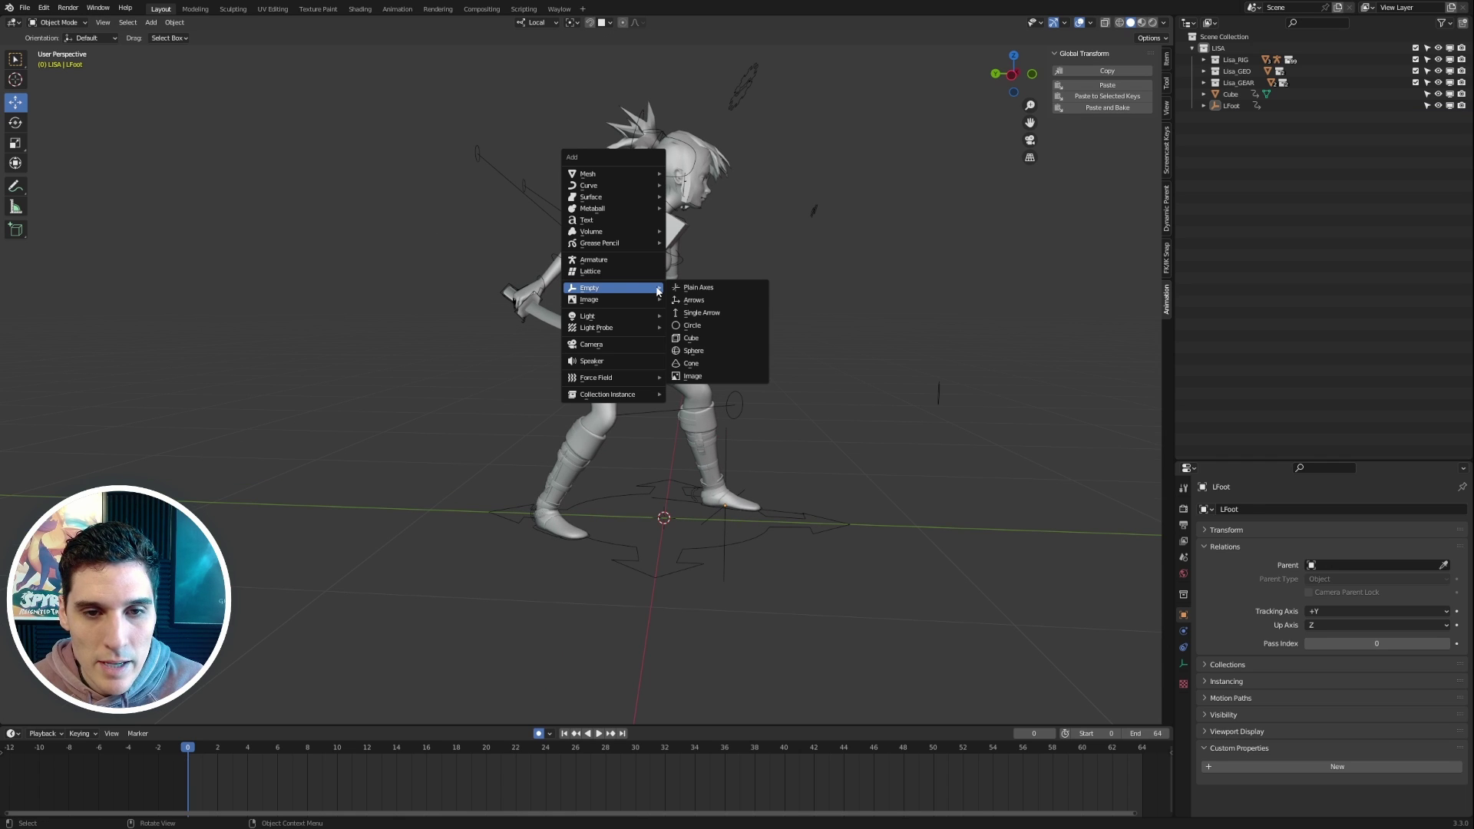
click(724, 287)
double_click(1232, 105)
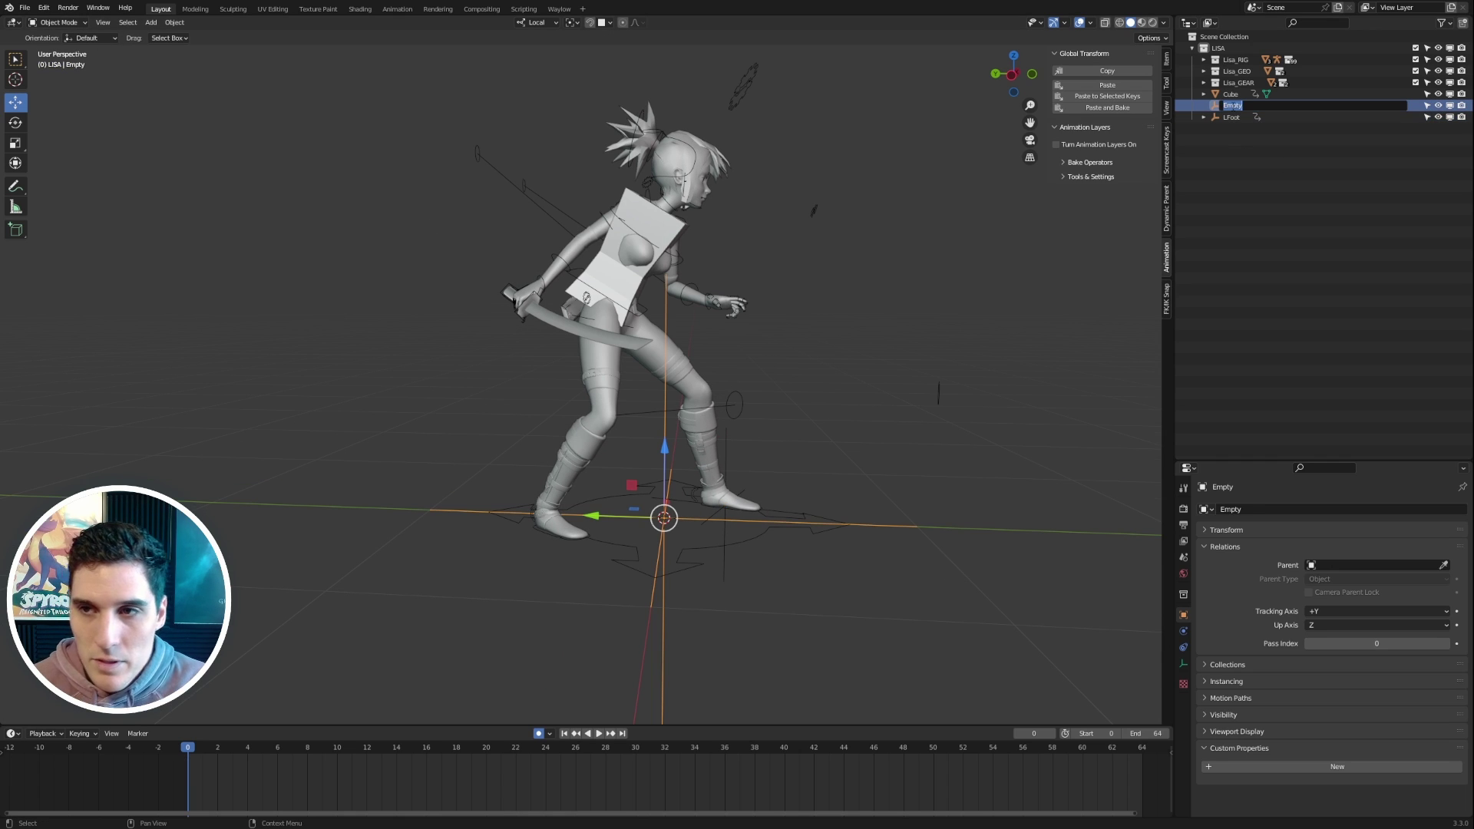
text(RFoot)
key(Return)
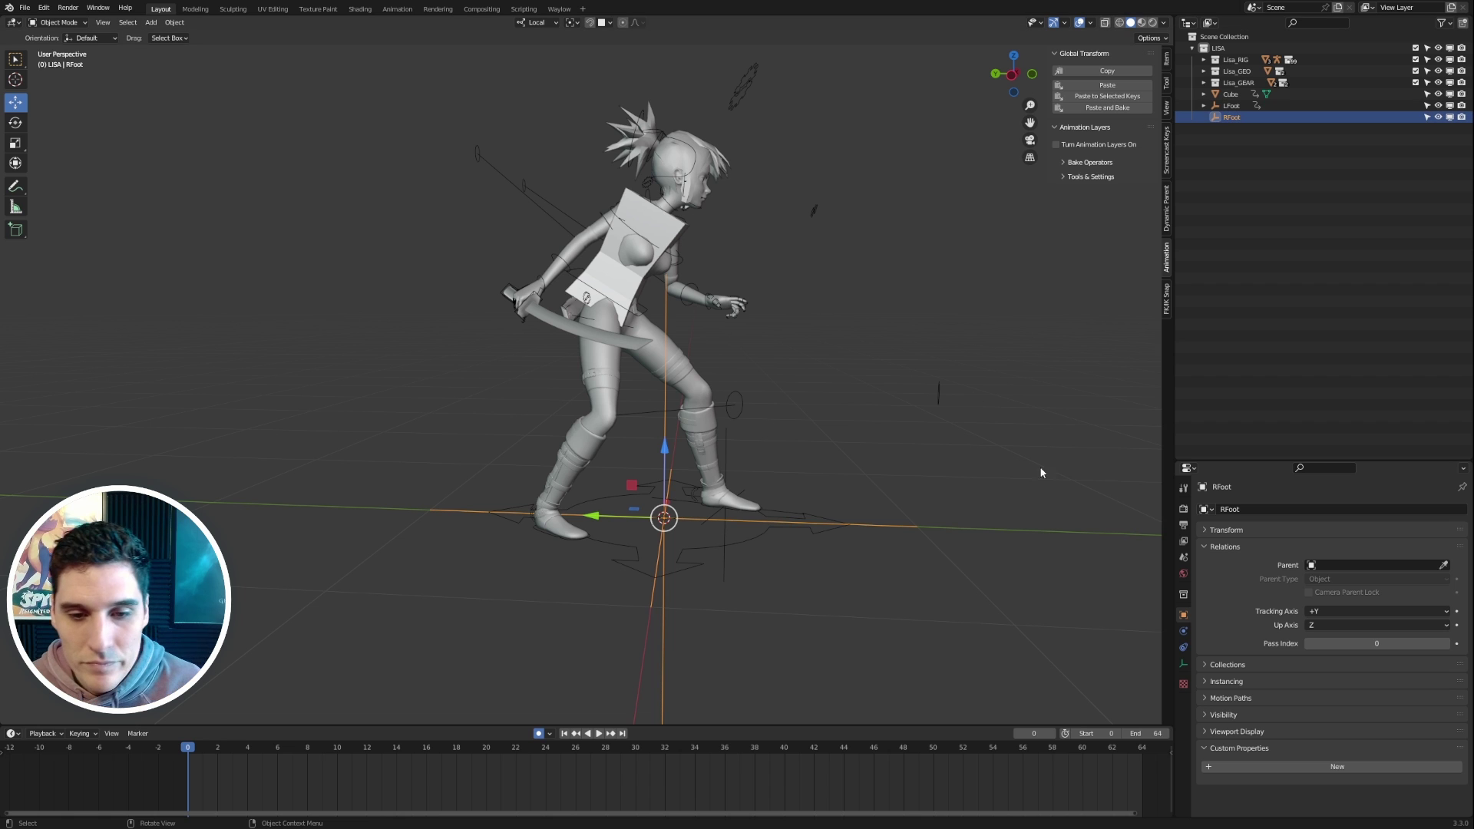
Copy the global transform of the CTRL-IK-FOOT.R bone and paste it onto the RFoot empty in Object Mode
middle_drag(1040, 467, 1021, 573)
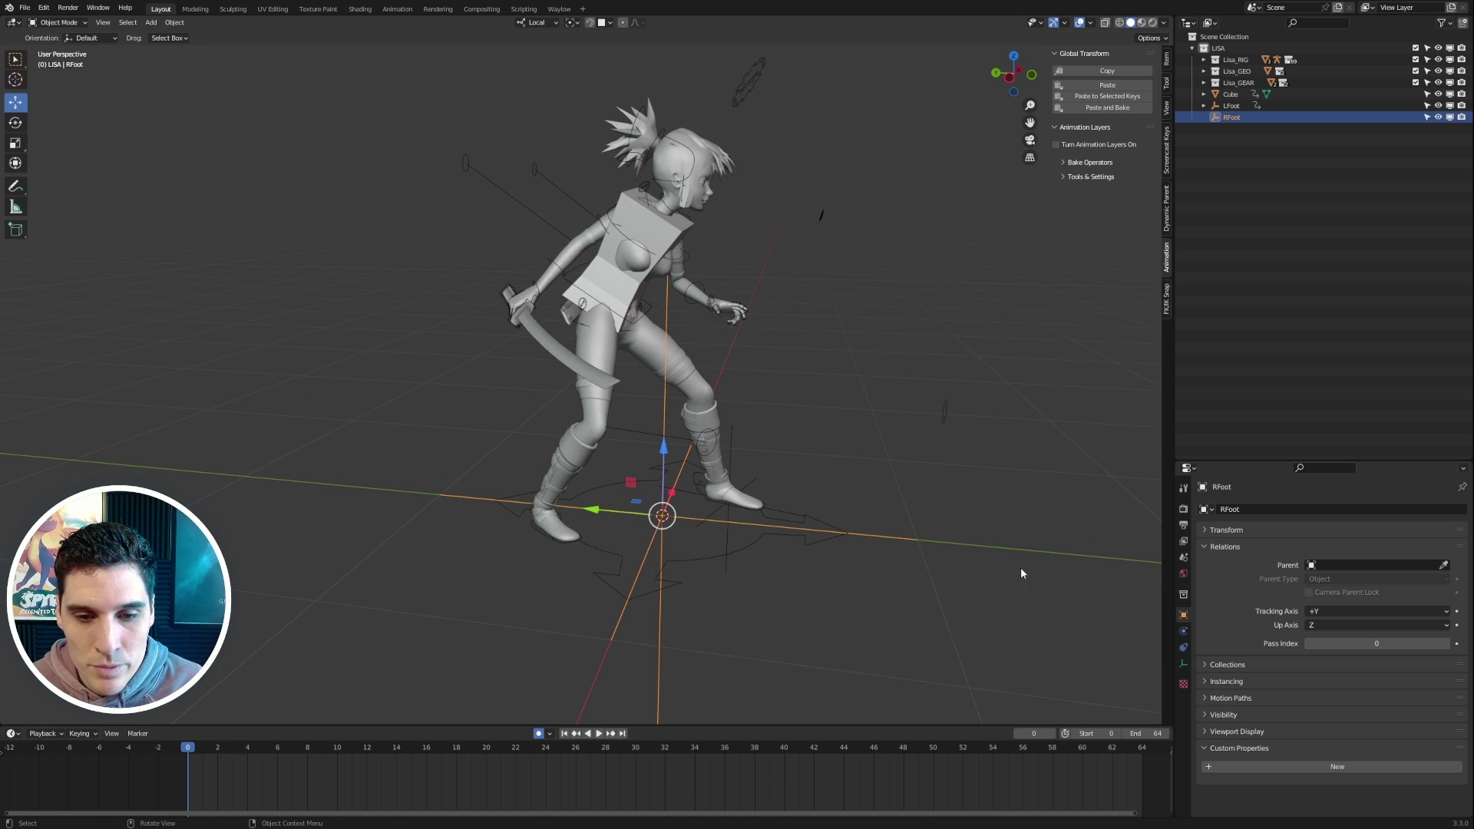
click(544, 537)
key(ctrl+Tab)
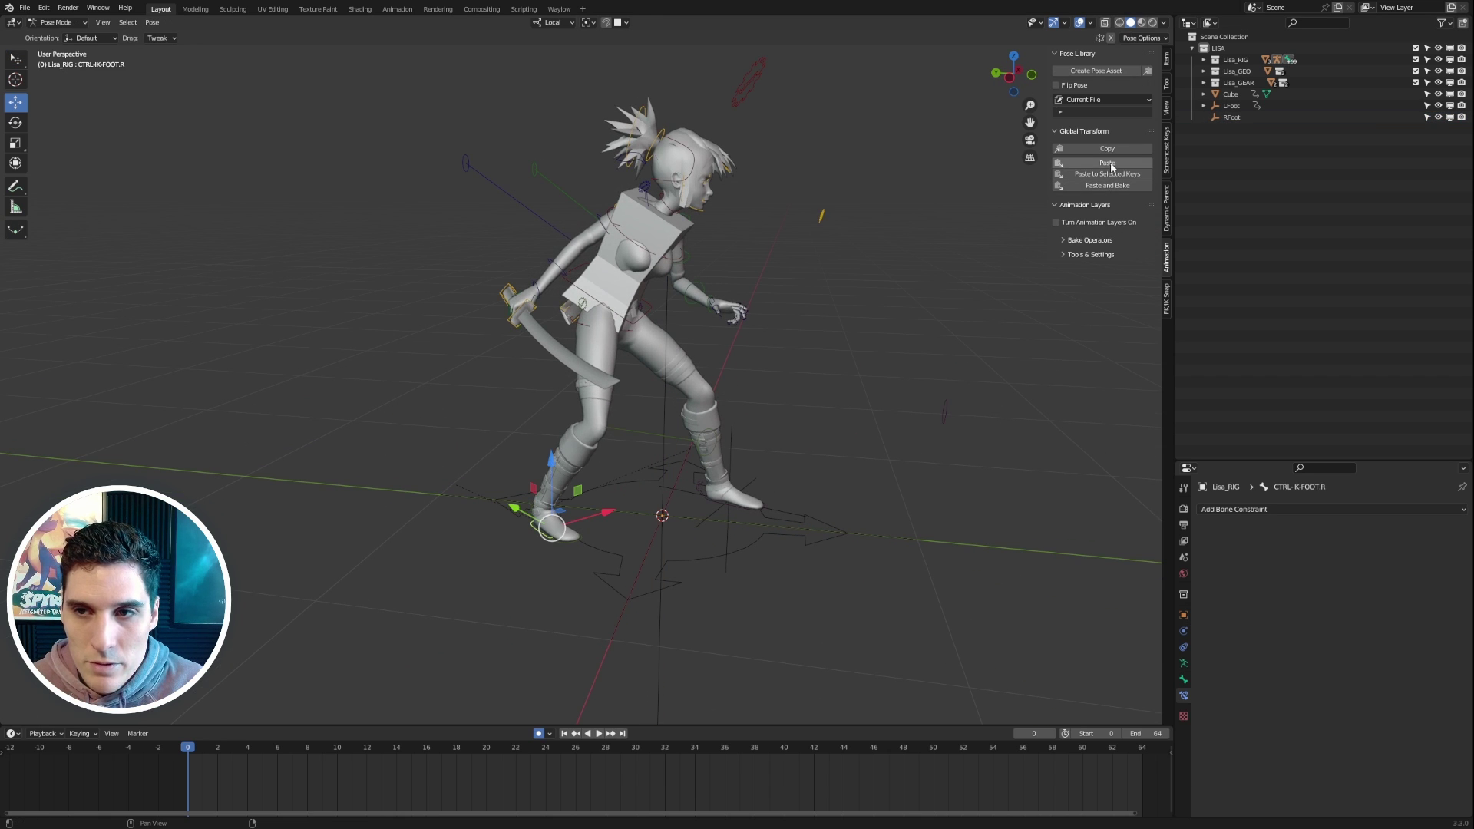
key(ctrl+Tab)
click(662, 542)
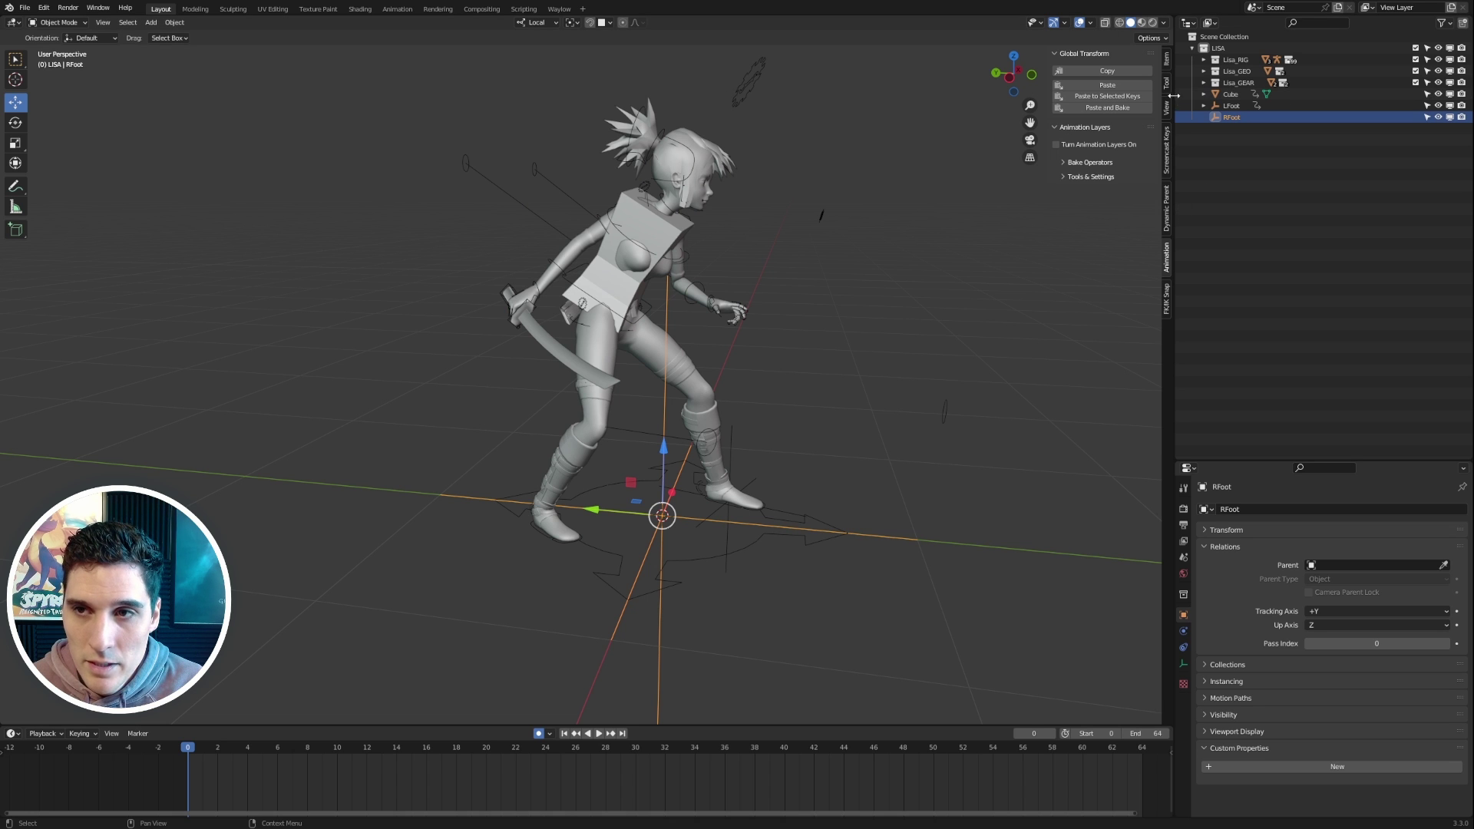
click(1147, 90)
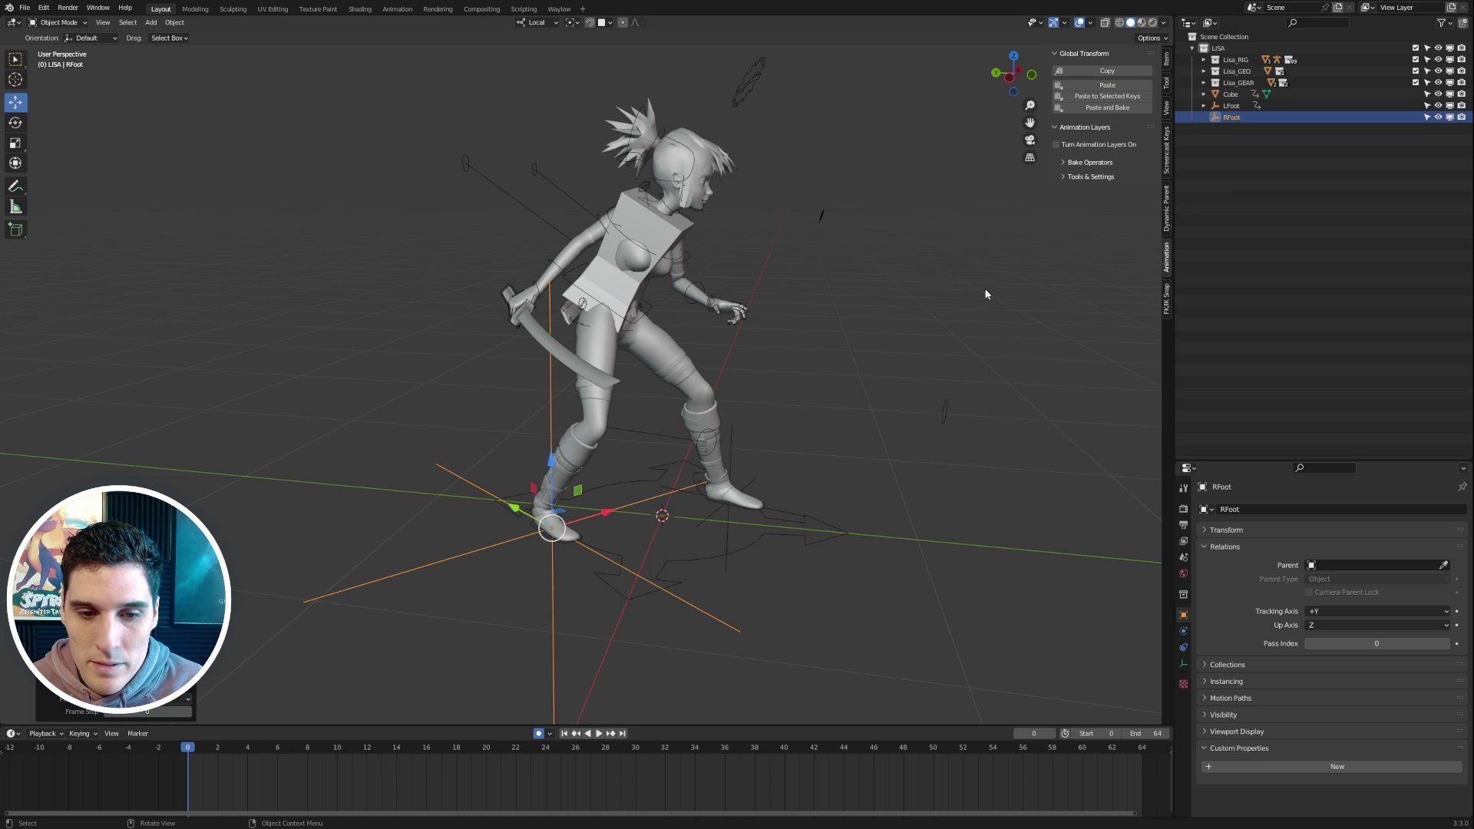
Scale the RFoot empty down at the right foot and deselect it
middle_drag(676, 368, 775, 388)
key(s)
click(647, 485)
middle_drag(662, 485, 740, 474)
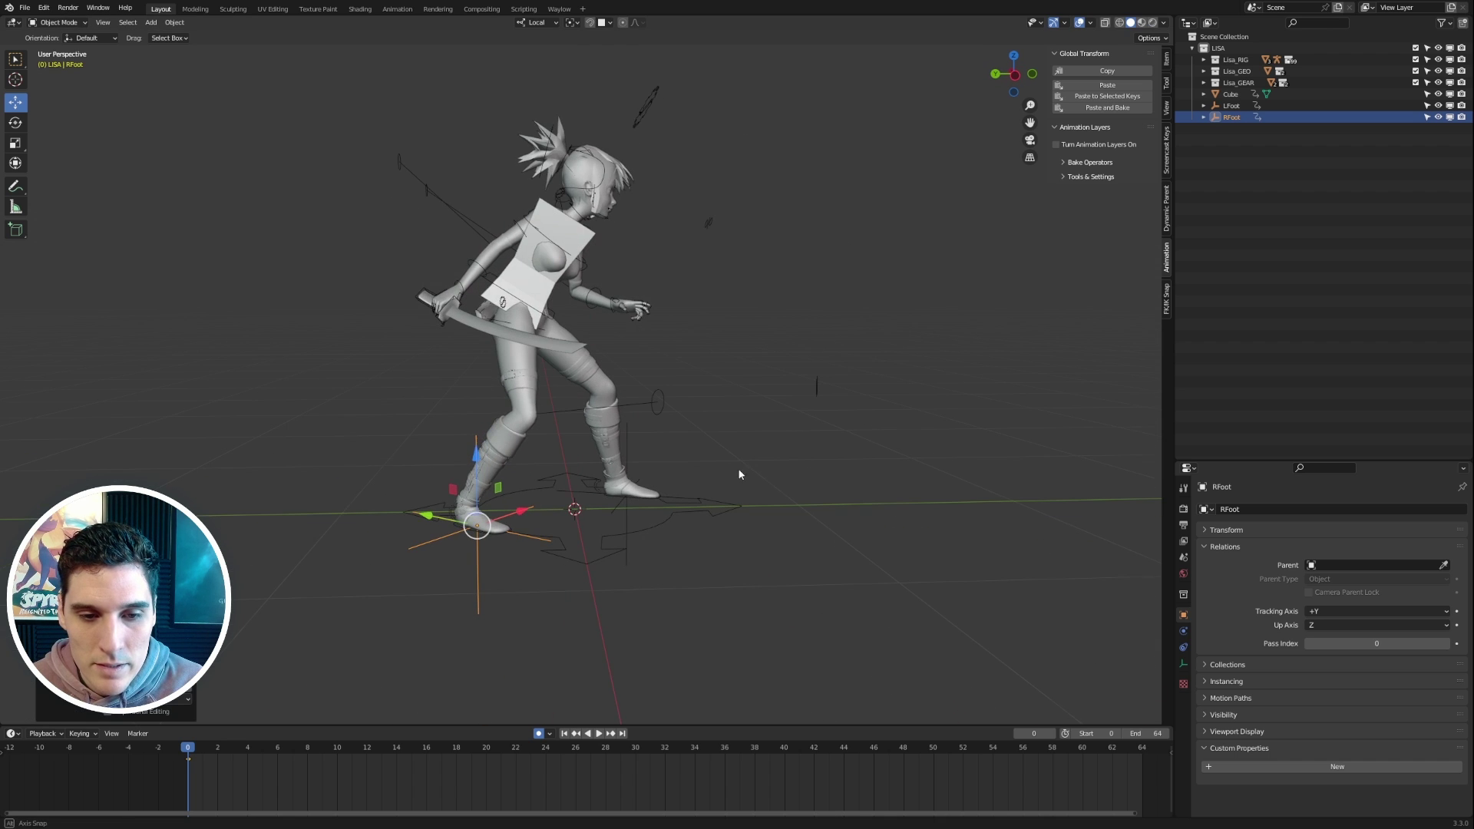
middle_drag(829, 433, 781, 436)
click(850, 374)
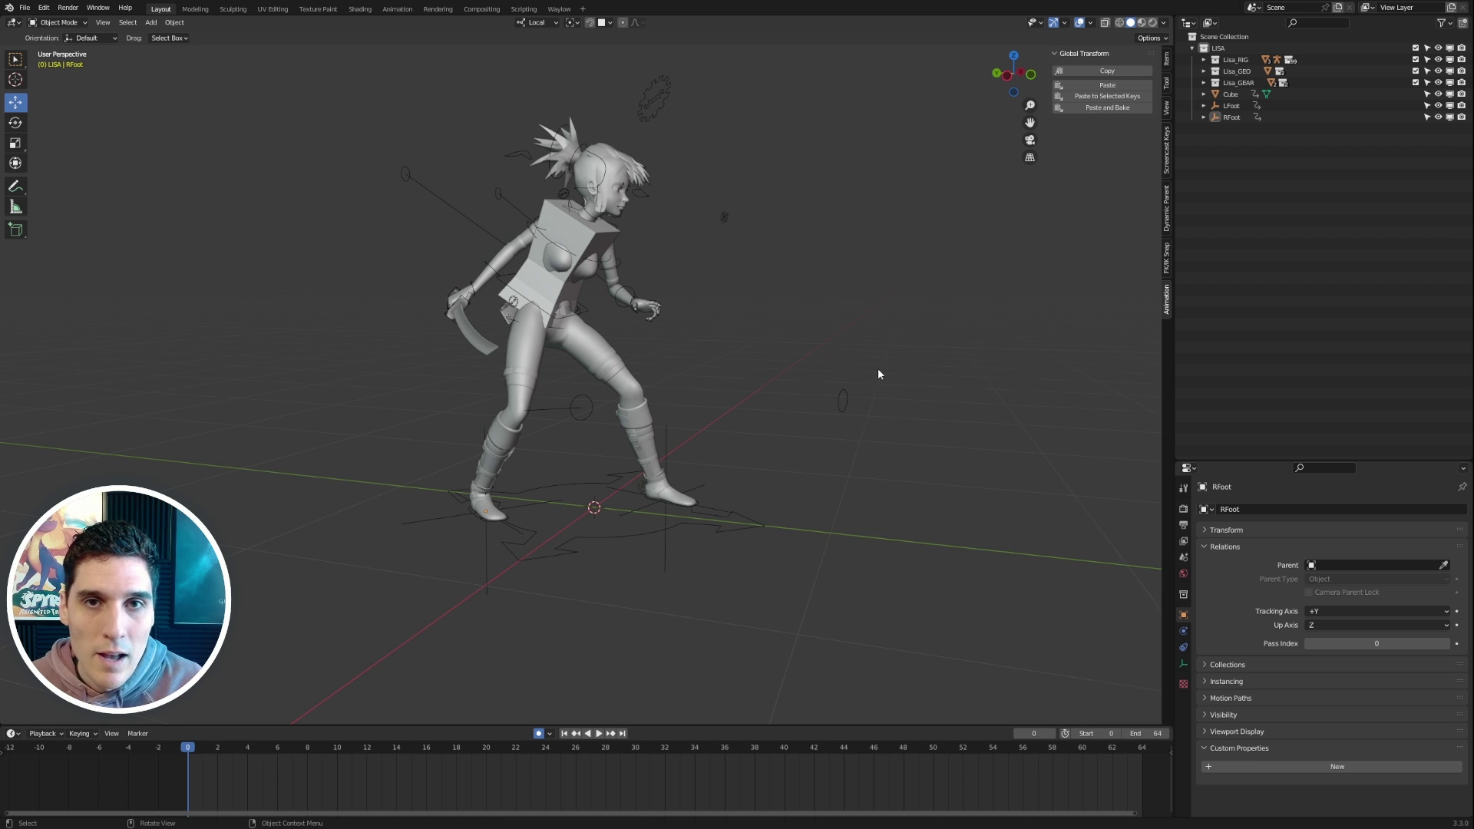
mouse_move(877, 370)
middle_down()
mouse_move(760, 374)
mouse_move(897, 370)
mouse_move(839, 395)
mouse_move(862, 362)
mouse_move(850, 435)
mouse_move(806, 400)
middle_up()
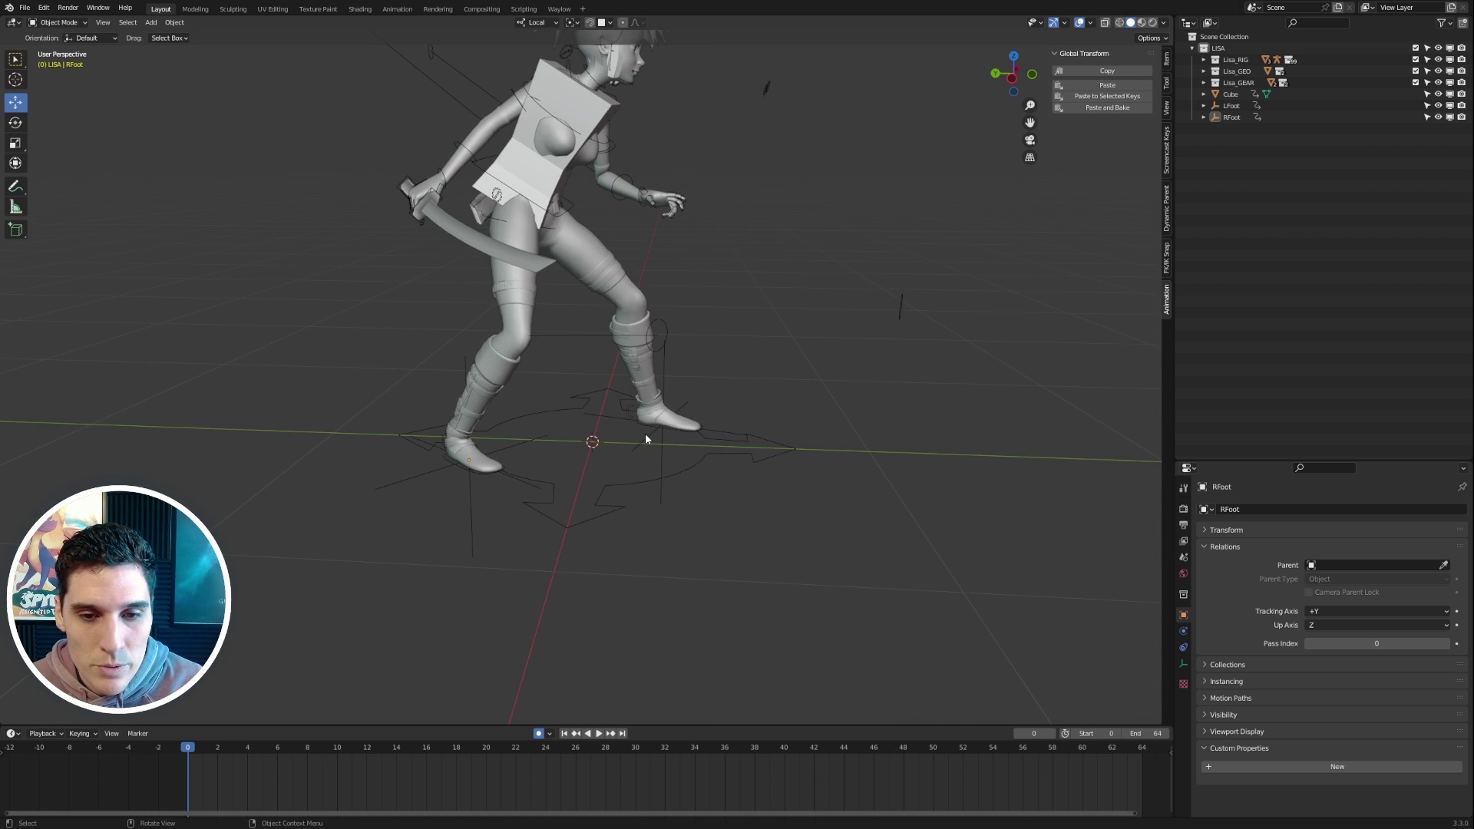
Select the LFoot empty and add a Child Of object constraint to it
click(645, 433)
middle_drag(645, 433, 749, 428)
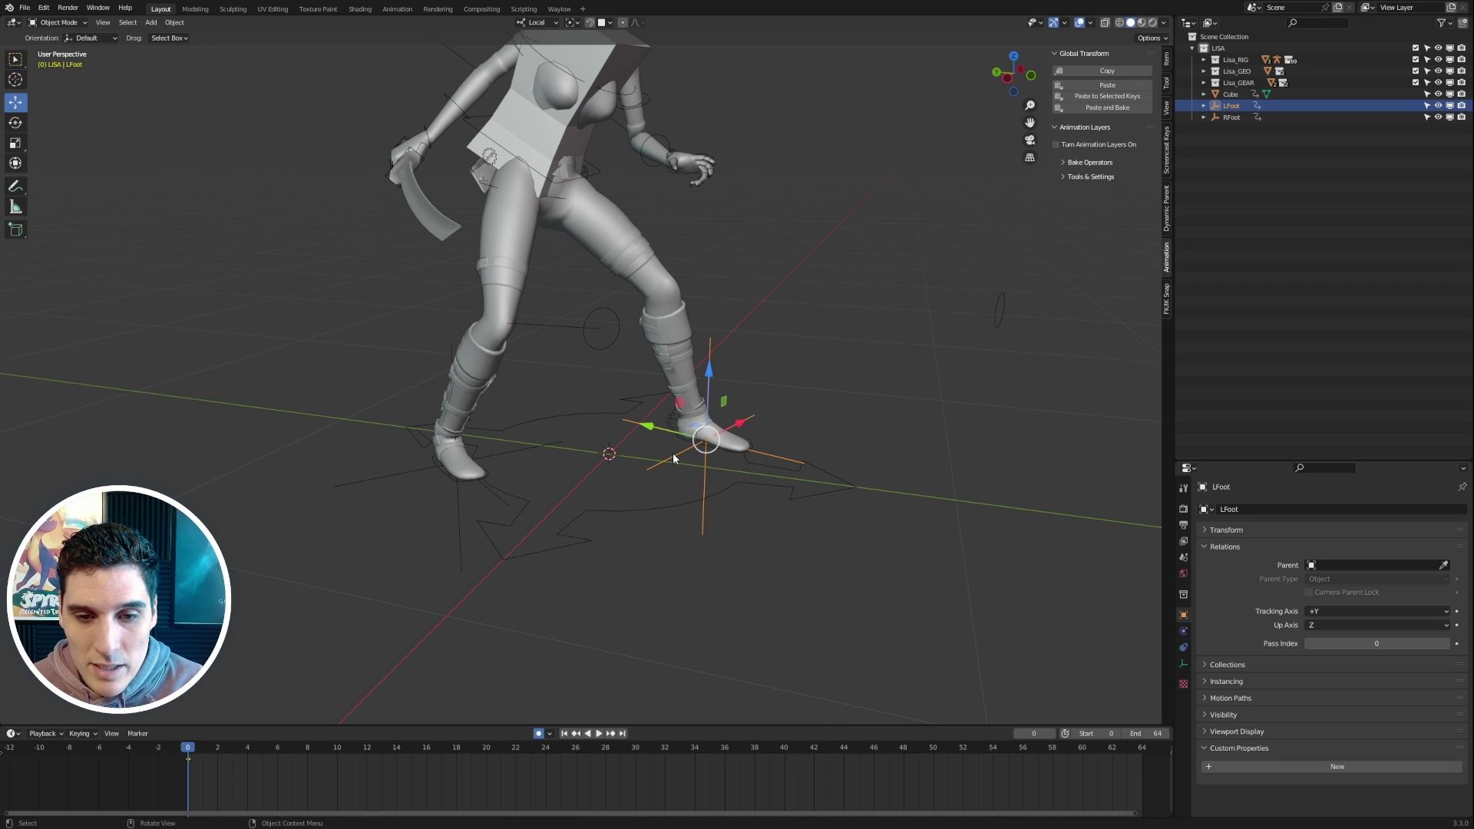
click(1185, 647)
click(1336, 509)
click(1423, 571)
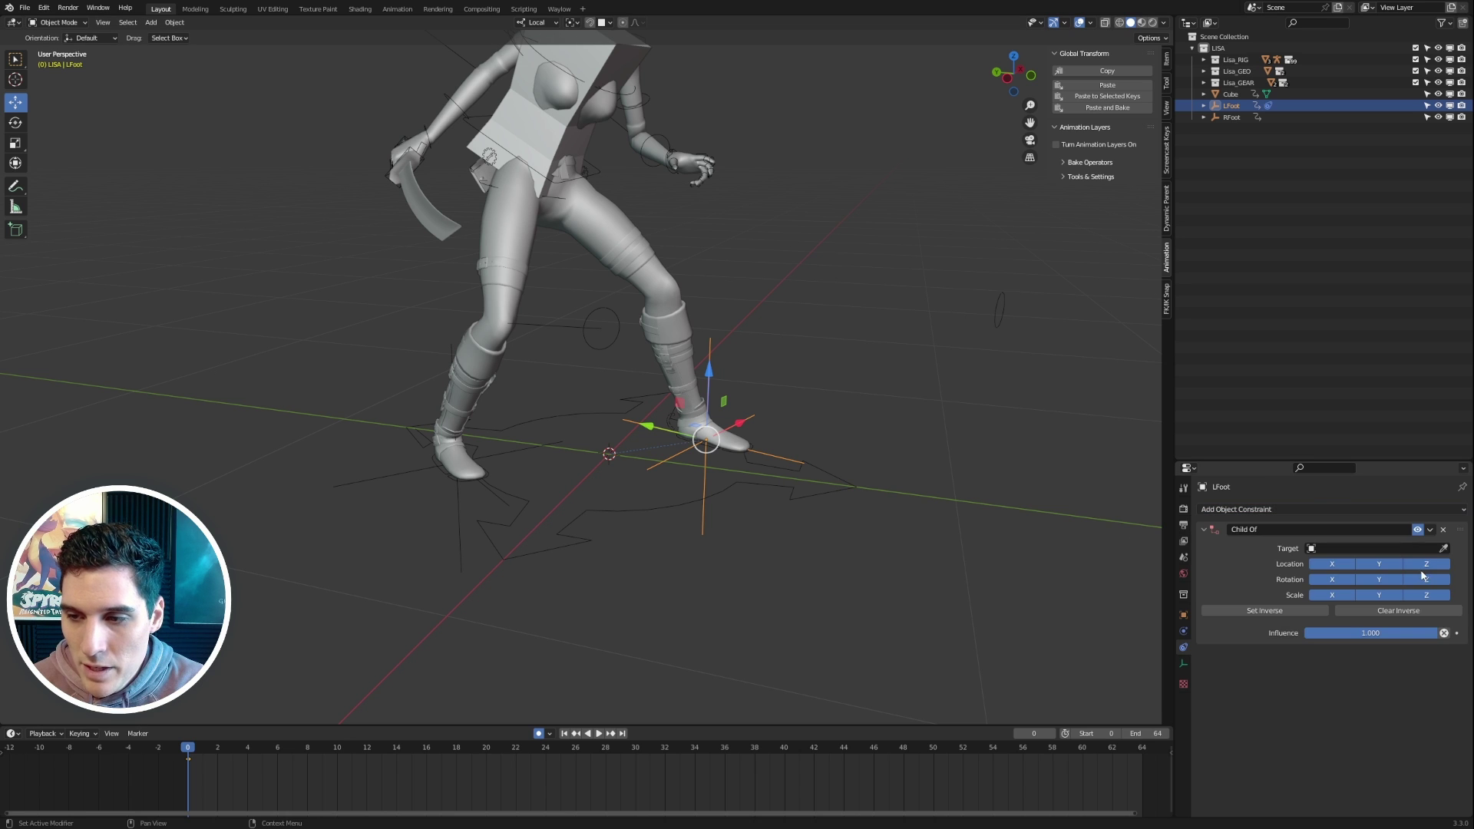
Target LFoot's Child Of constraint to the CTRL-IK-FOOT.L bone of Lisa_RIG and set its inverse
click(1444, 550)
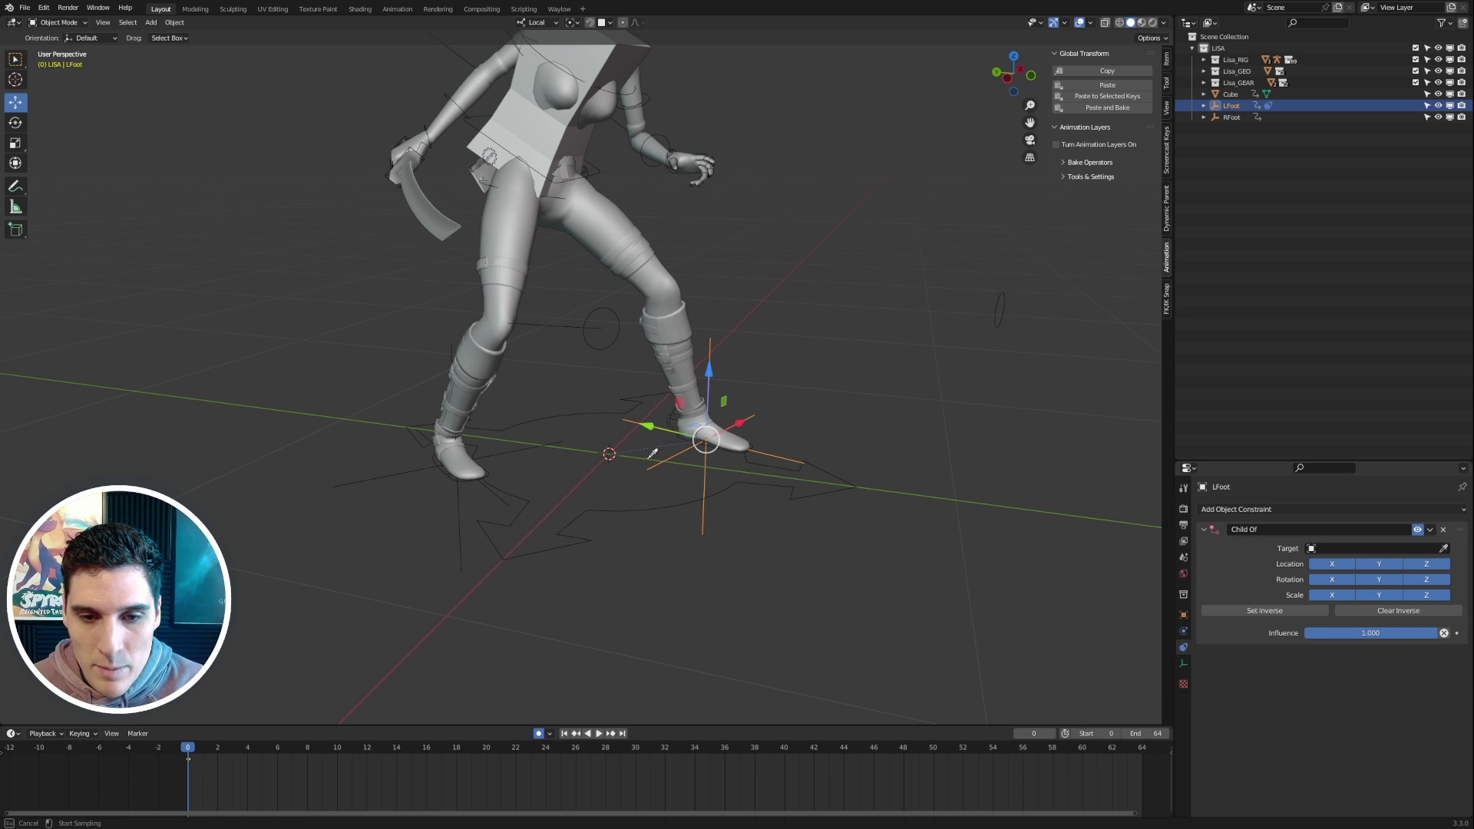
click(746, 459)
click(1332, 563)
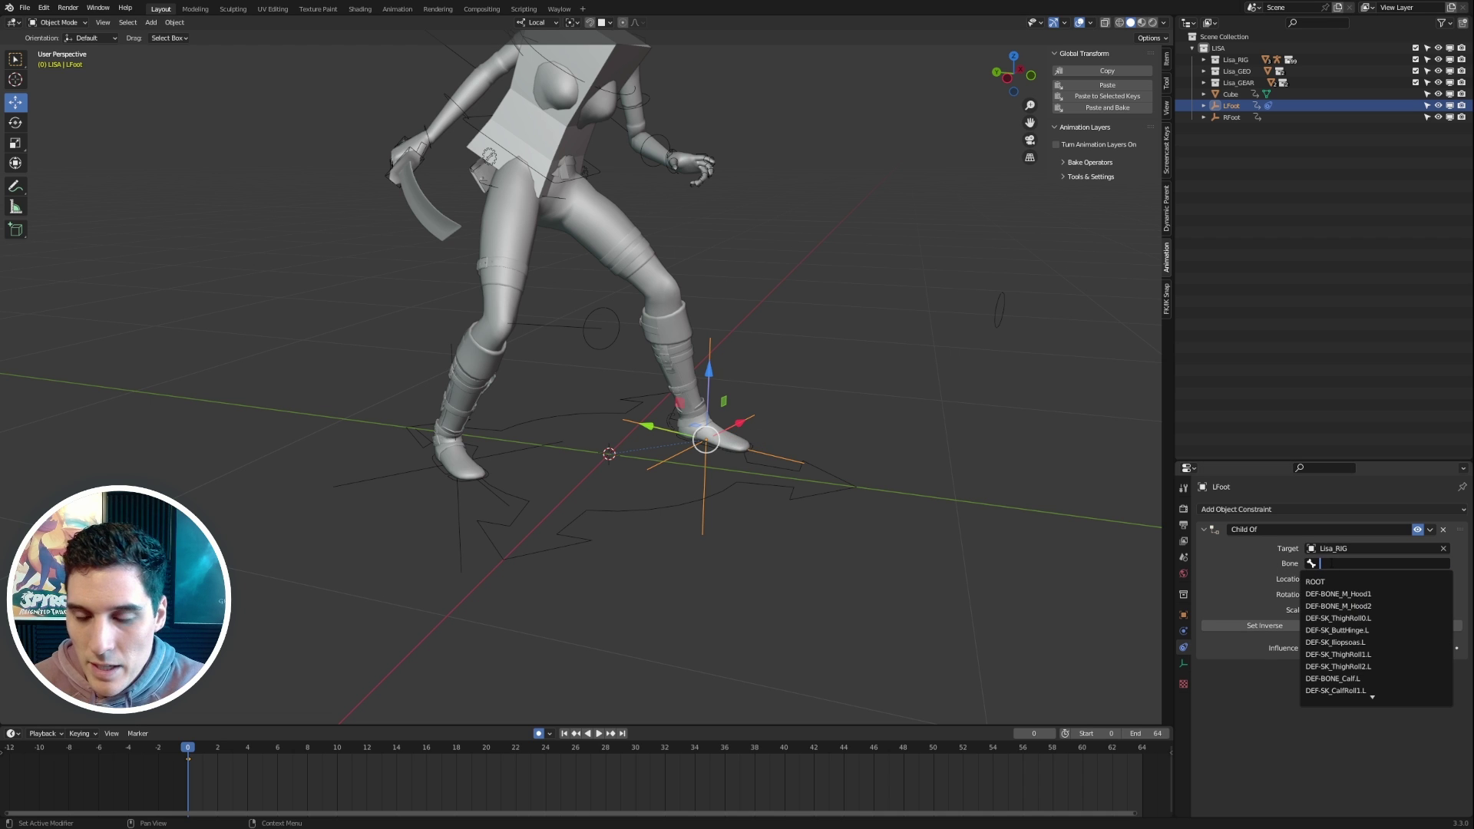
text(foot)
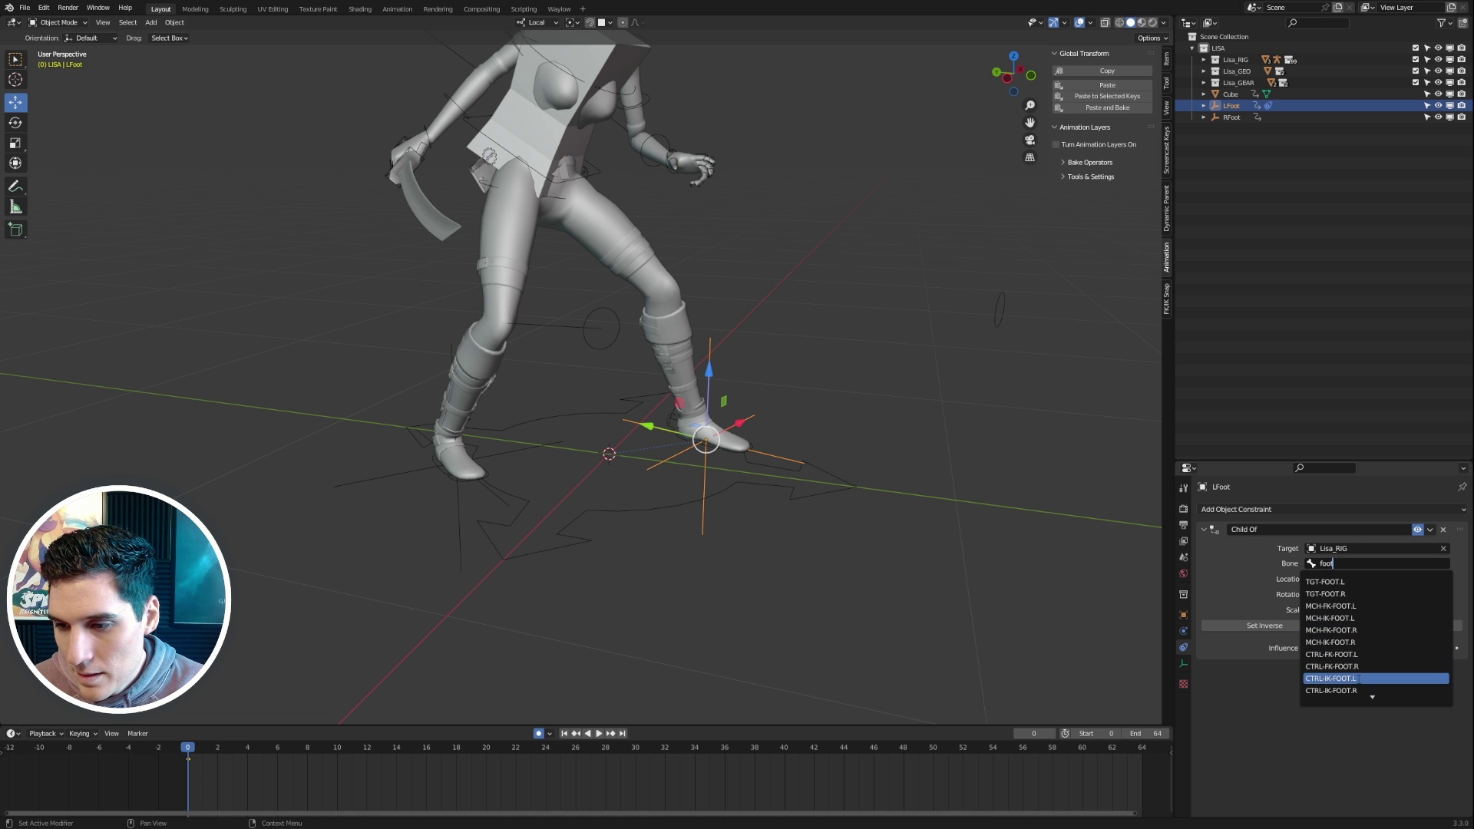
click(1356, 678)
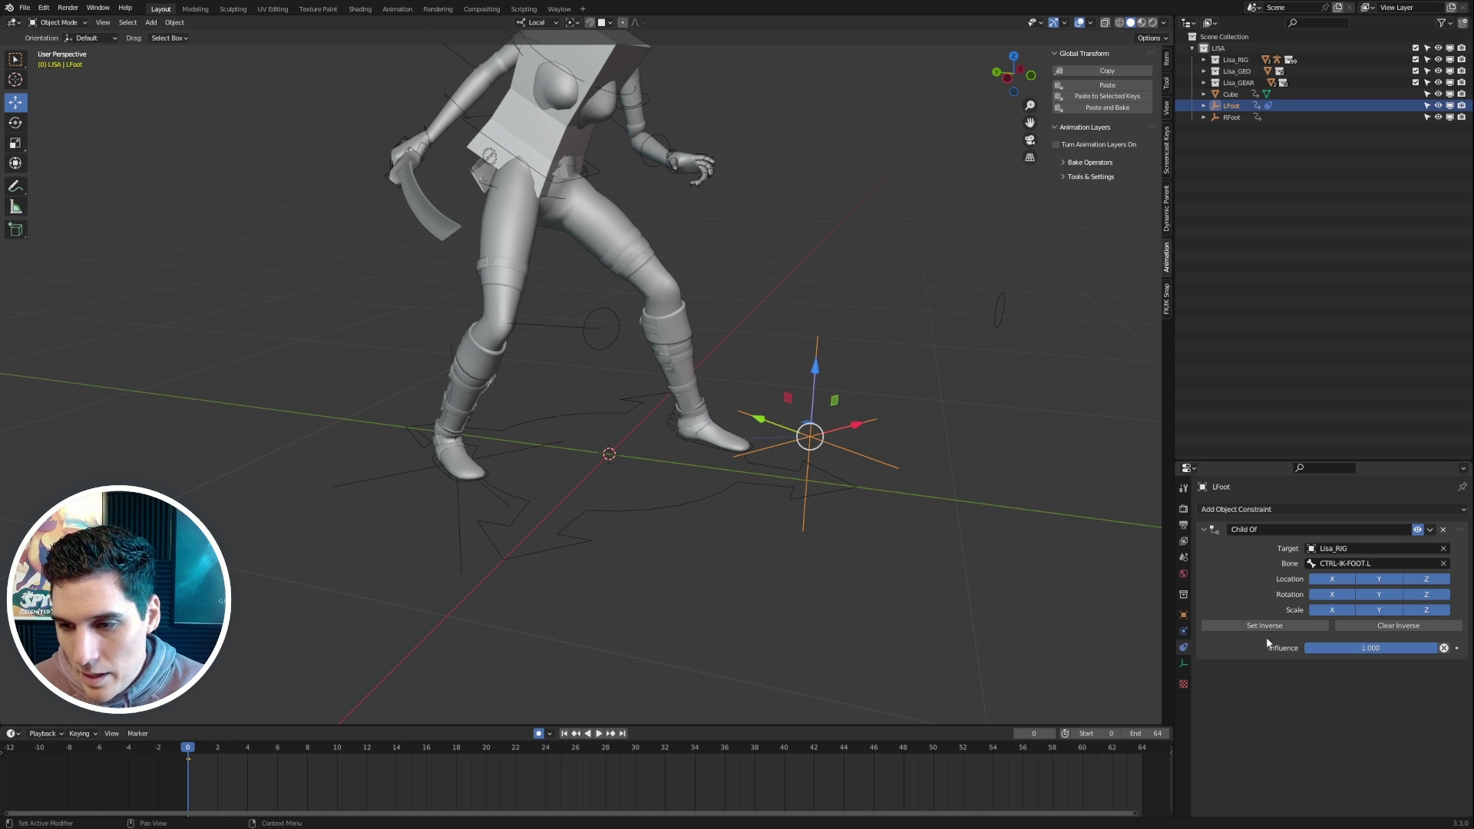
mouse_move(934, 446)
middle_down()
mouse_move(925, 465)
mouse_move(957, 434)
middle_up()
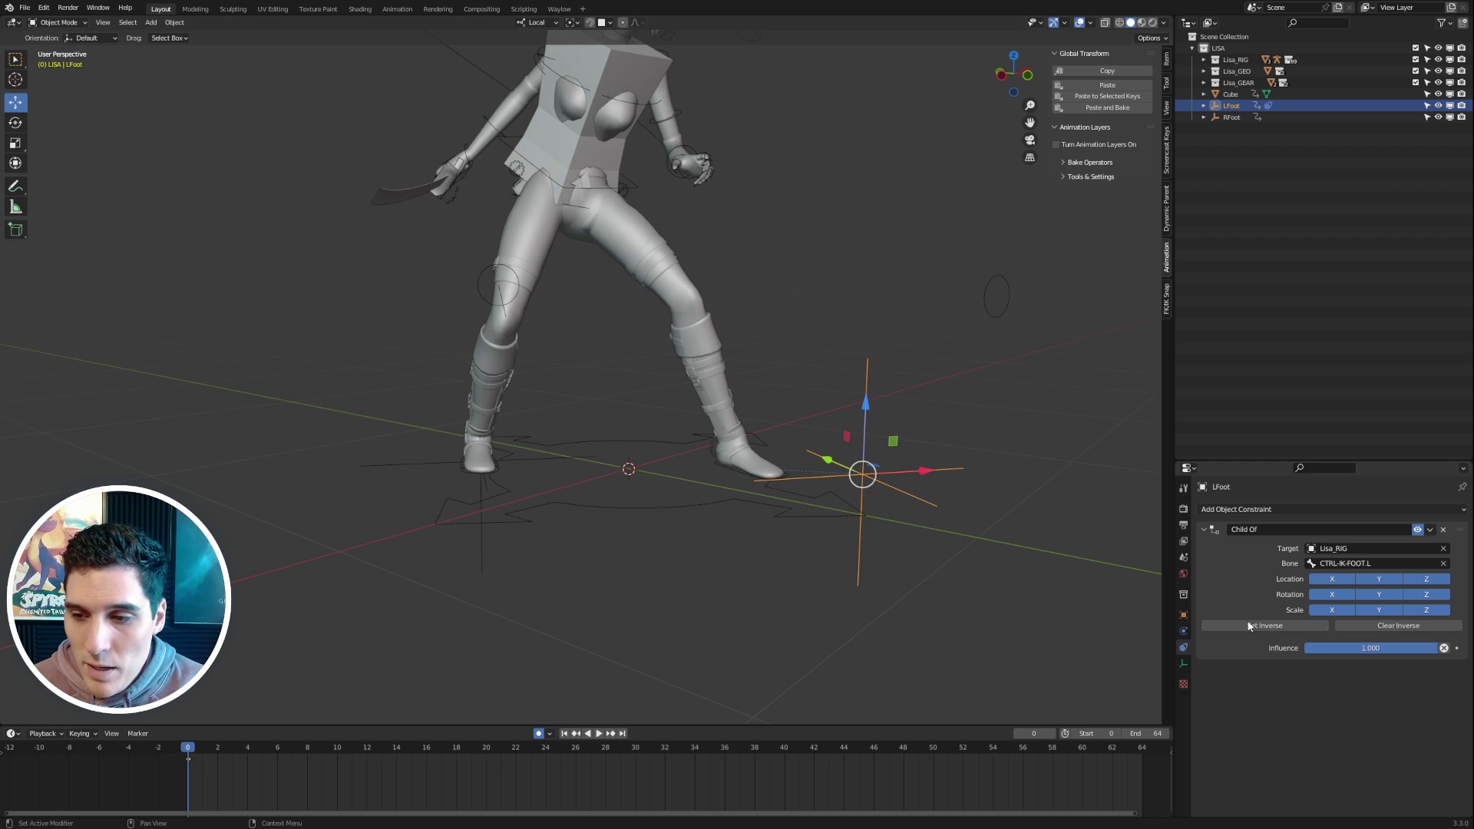
click(1275, 628)
middle_drag(1029, 538, 928, 523)
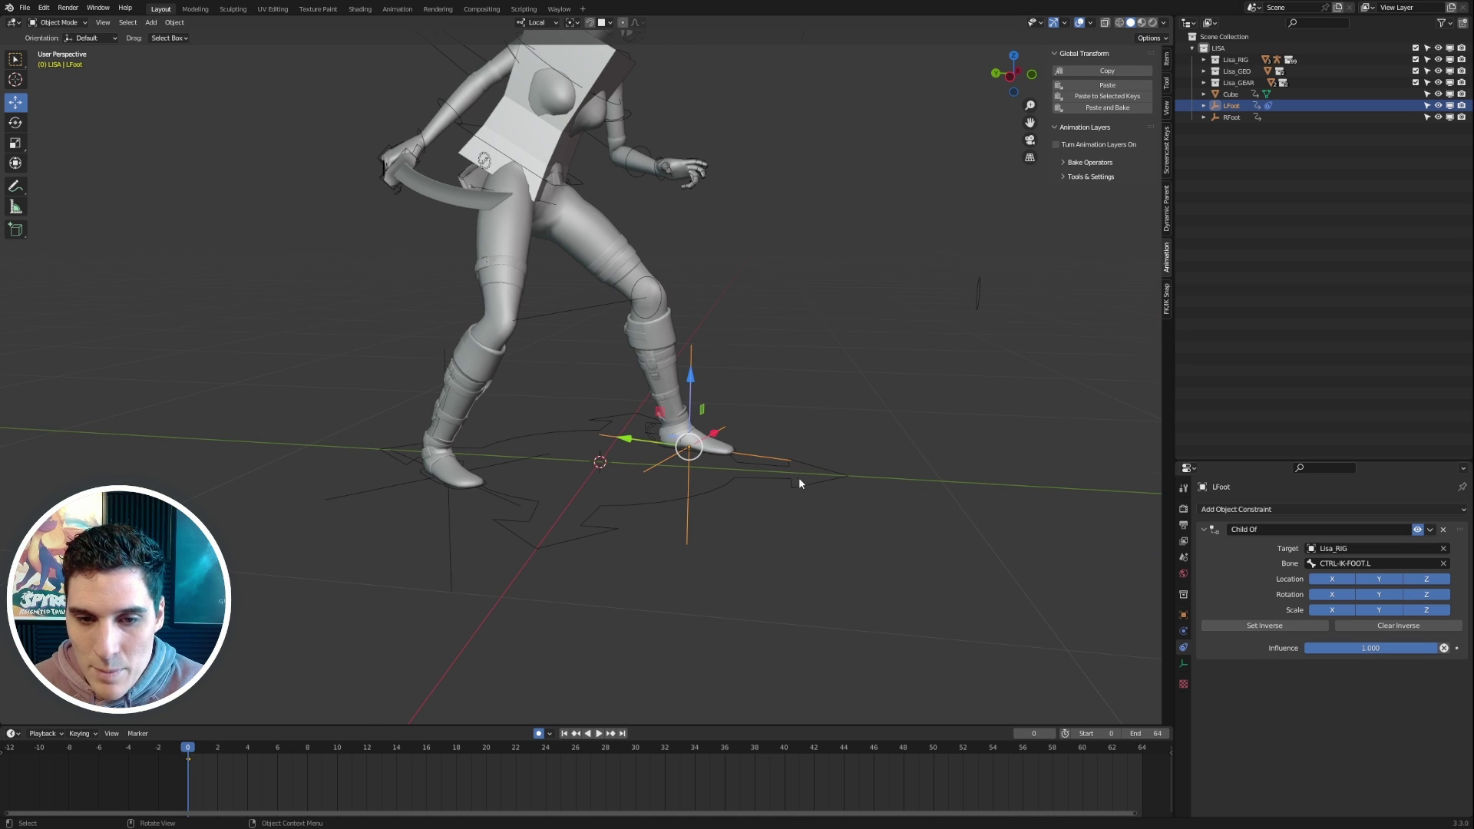
Temporarily move the CTRL-IK-FOOT.L control to test whether the LFoot empty follows it
click(699, 456)
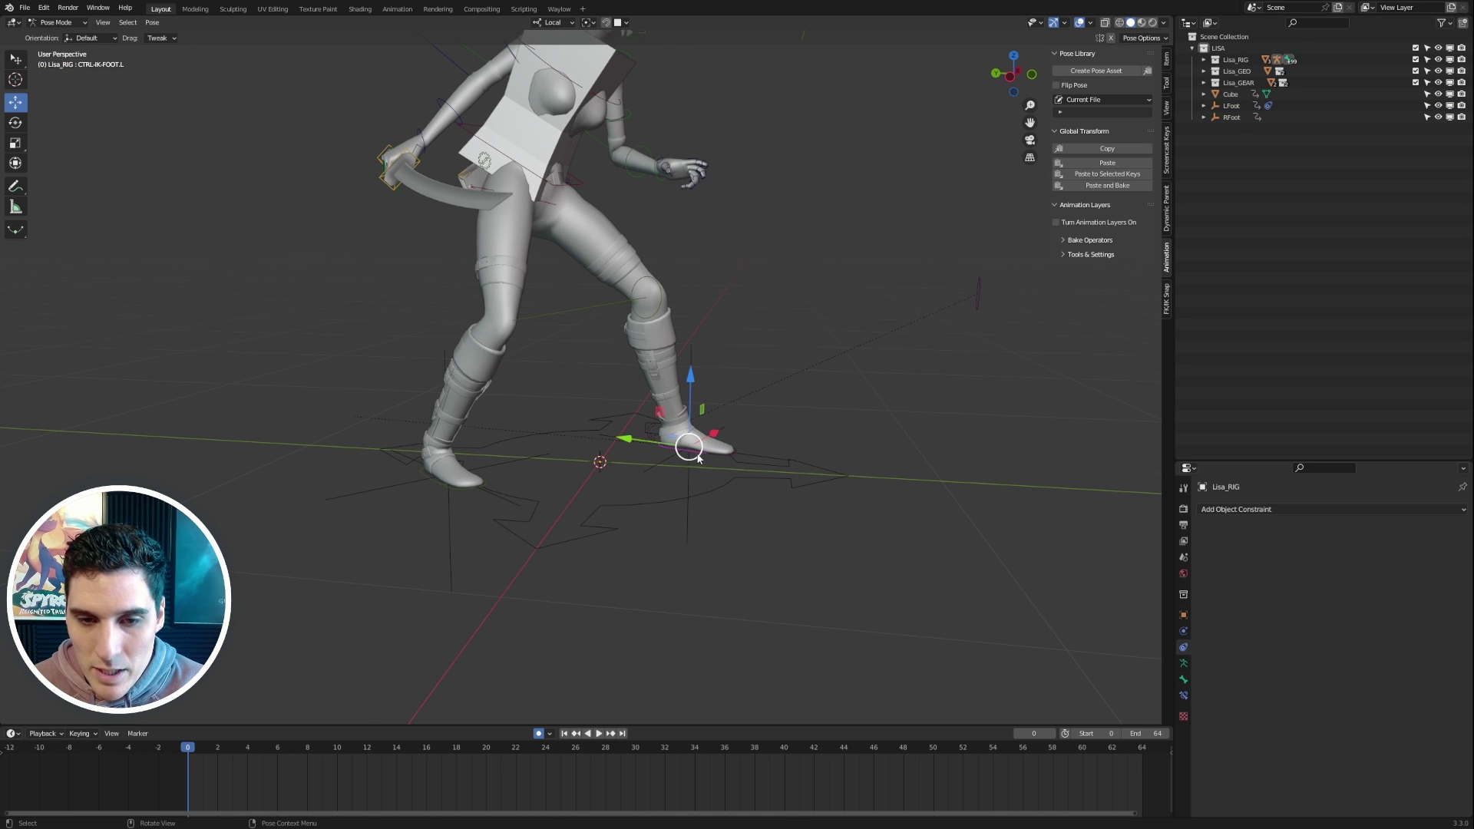
drag(699, 458, 708, 389)
middle_drag(634, 372, 638, 421)
Select the RFoot empty and add a Child Of object constraint to it
click(510, 465)
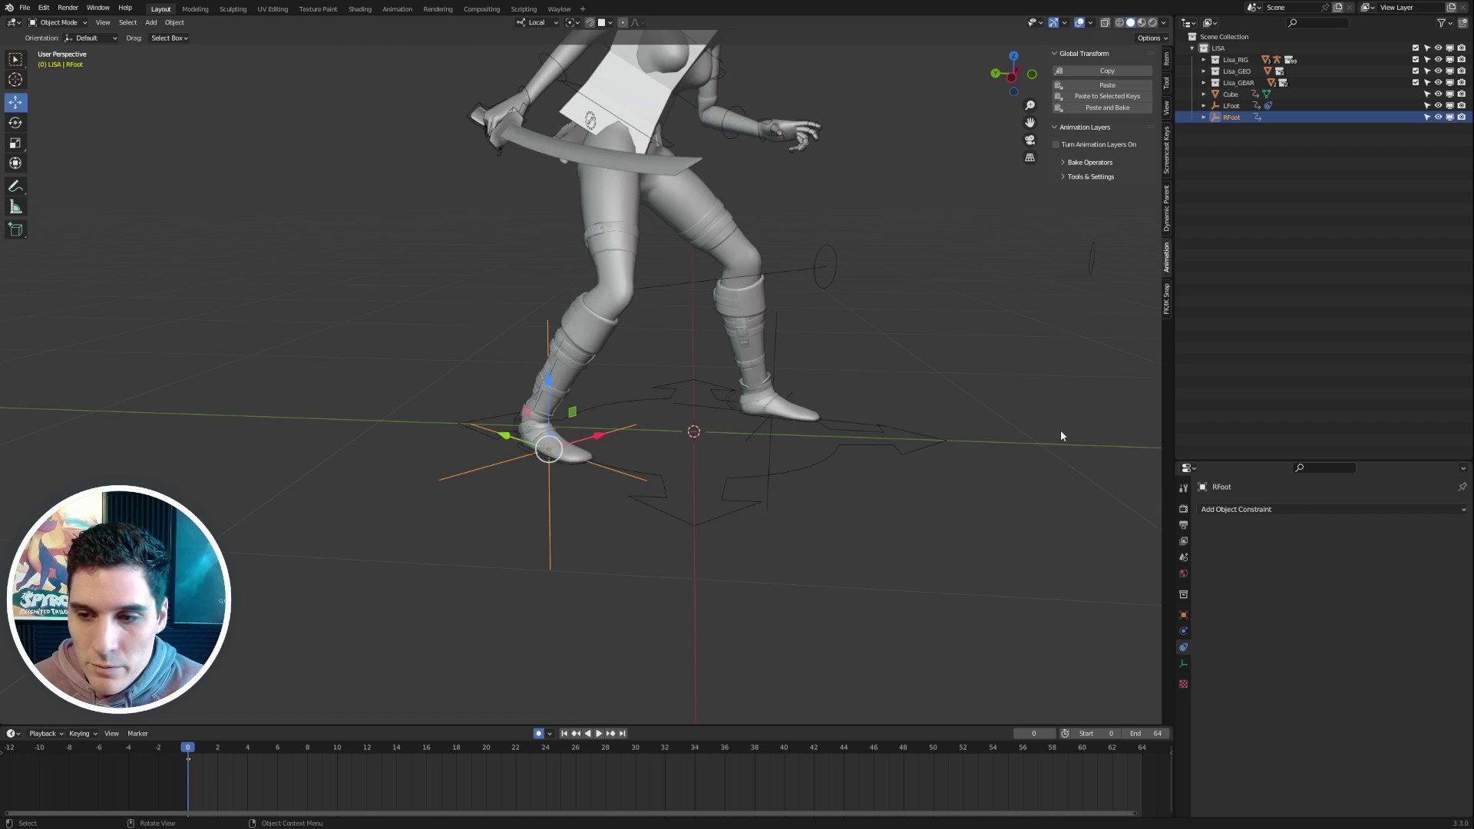
click(1272, 510)
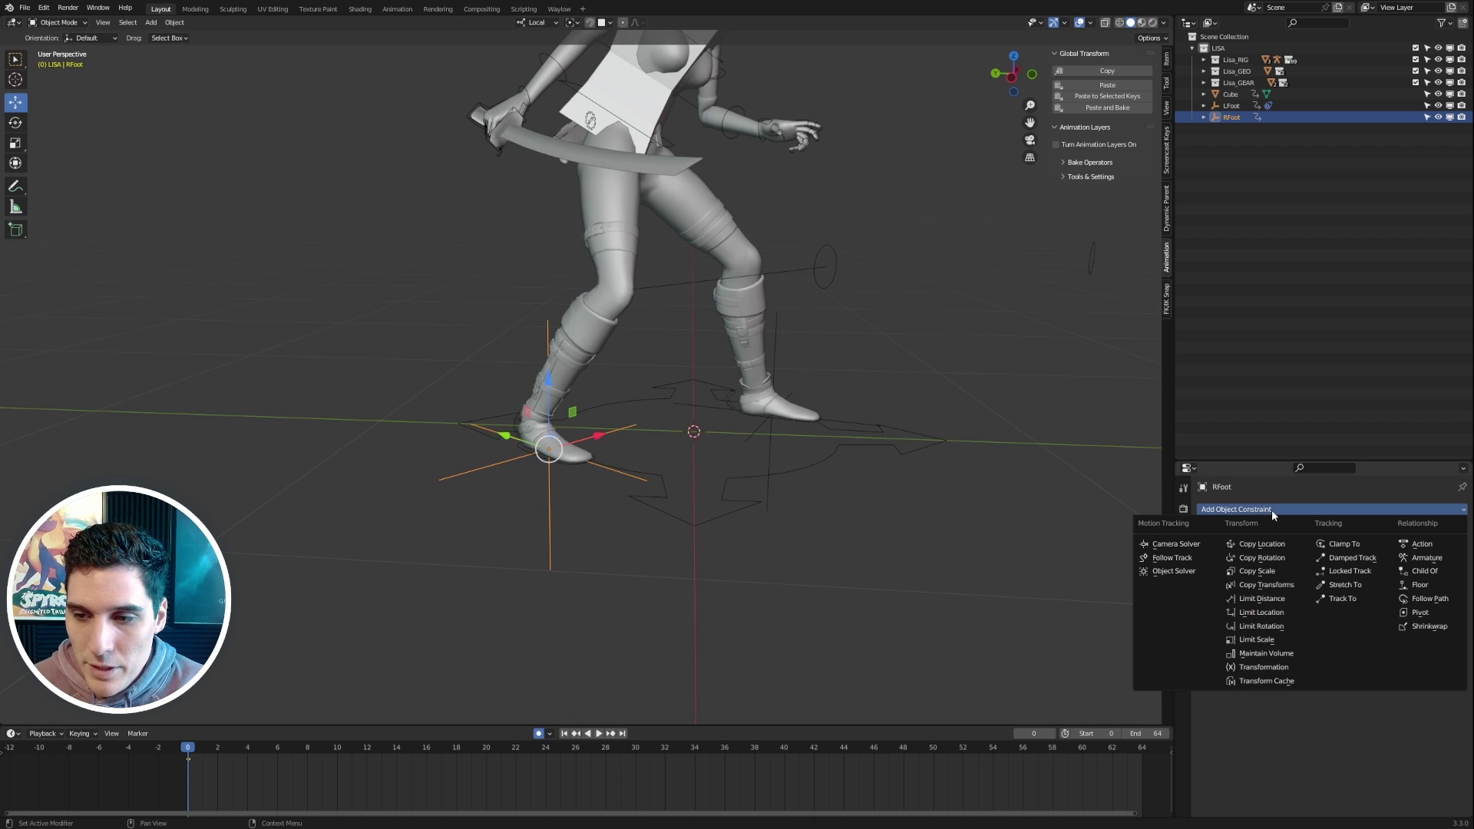
click(1436, 572)
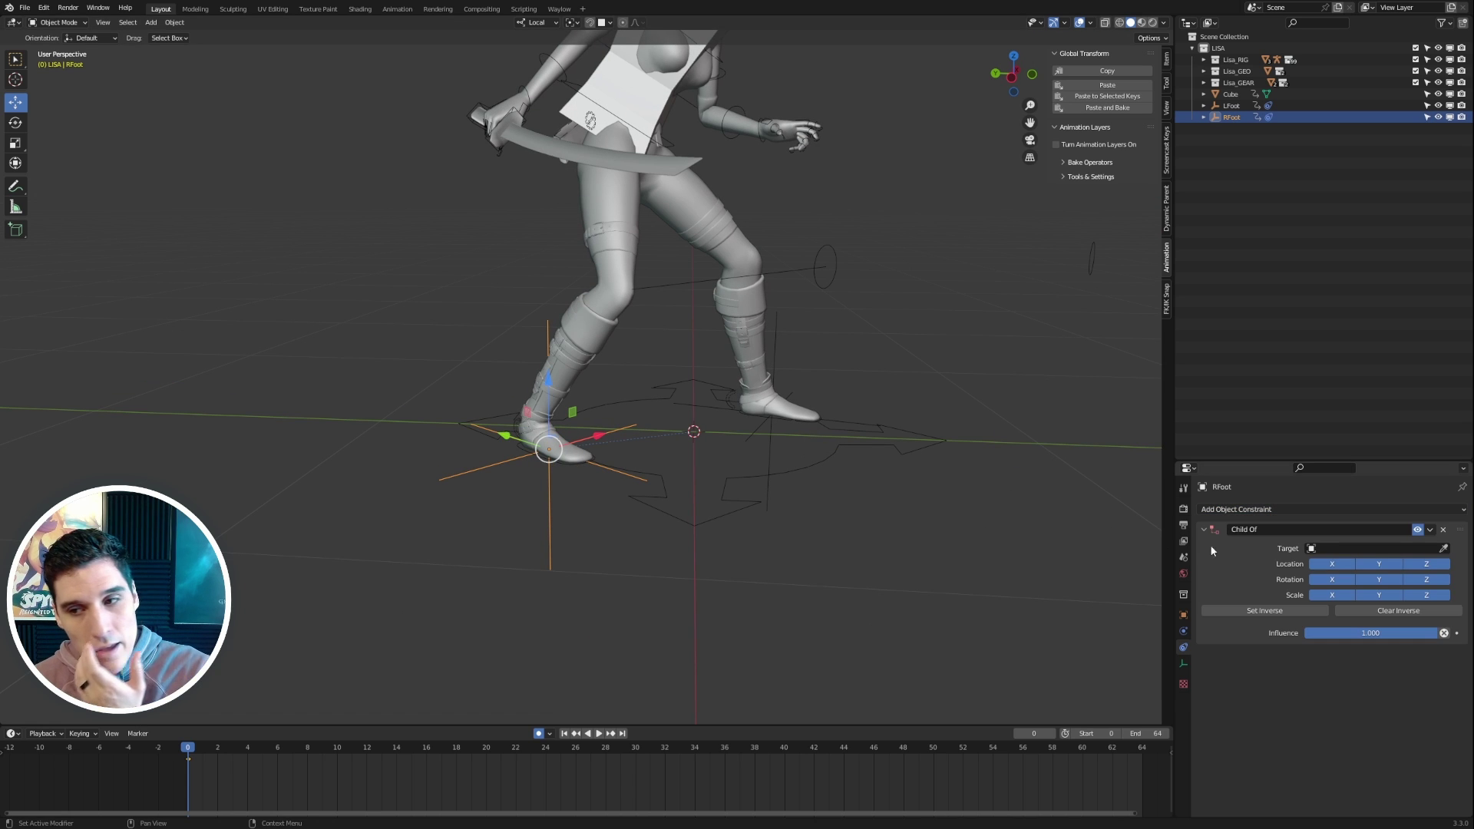
Target RFoot's Child Of constraint to the CTRL-IK-FOOT.R bone of Lisa_RIG and set its inverse
click(1443, 549)
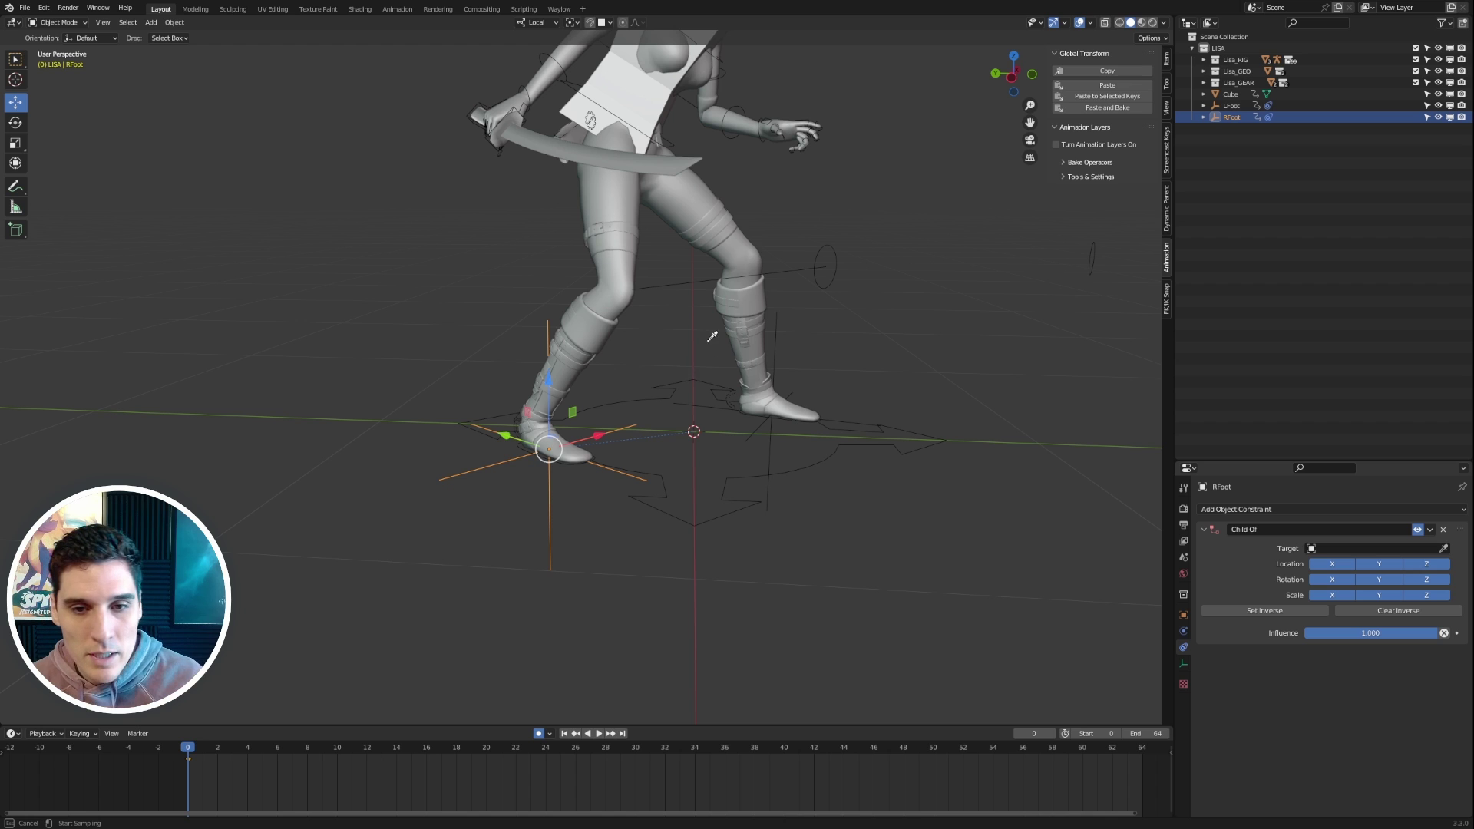
click(678, 377)
click(1376, 564)
text(foot)
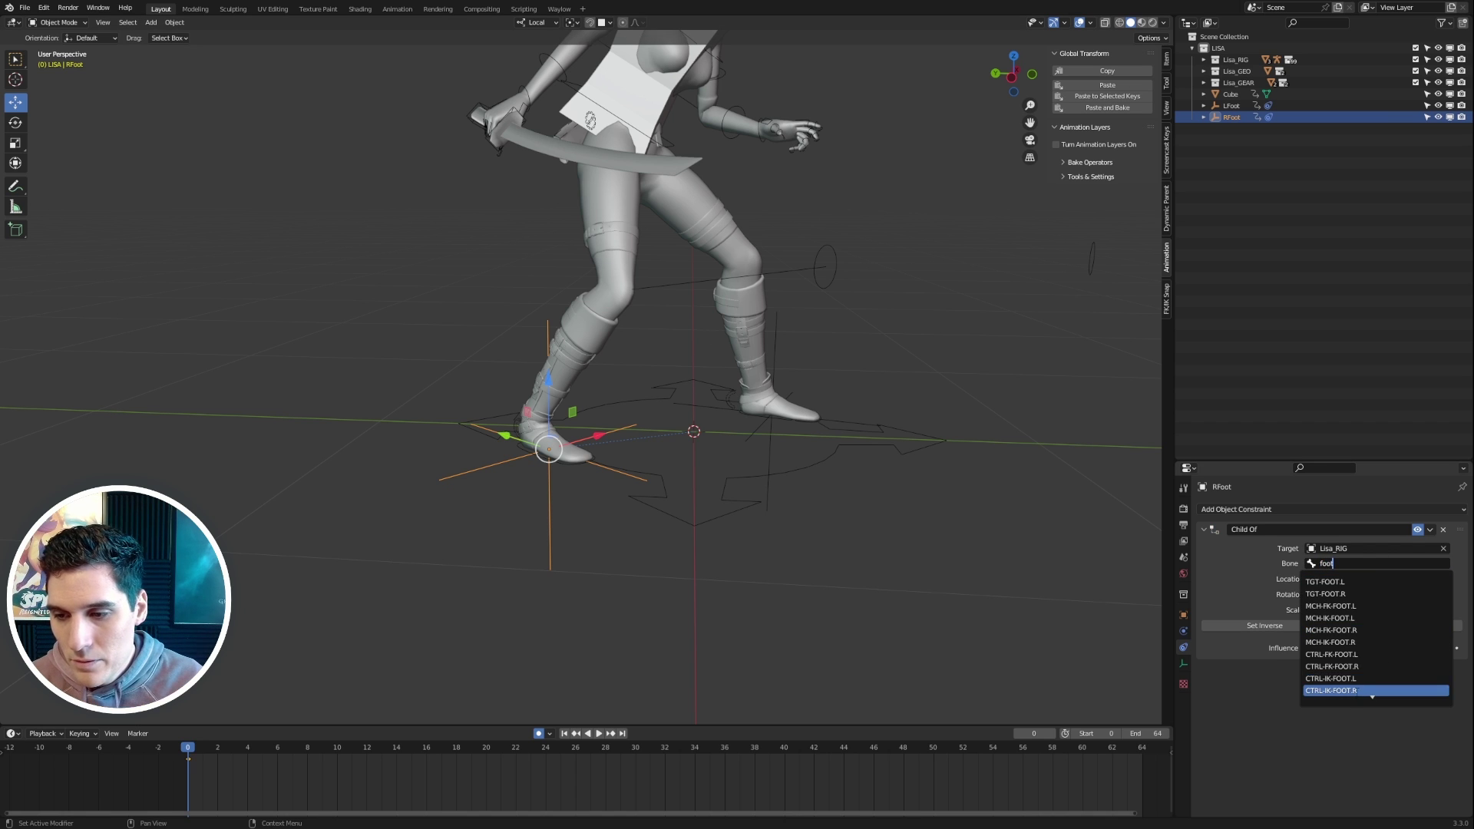
click(1332, 690)
click(1265, 626)
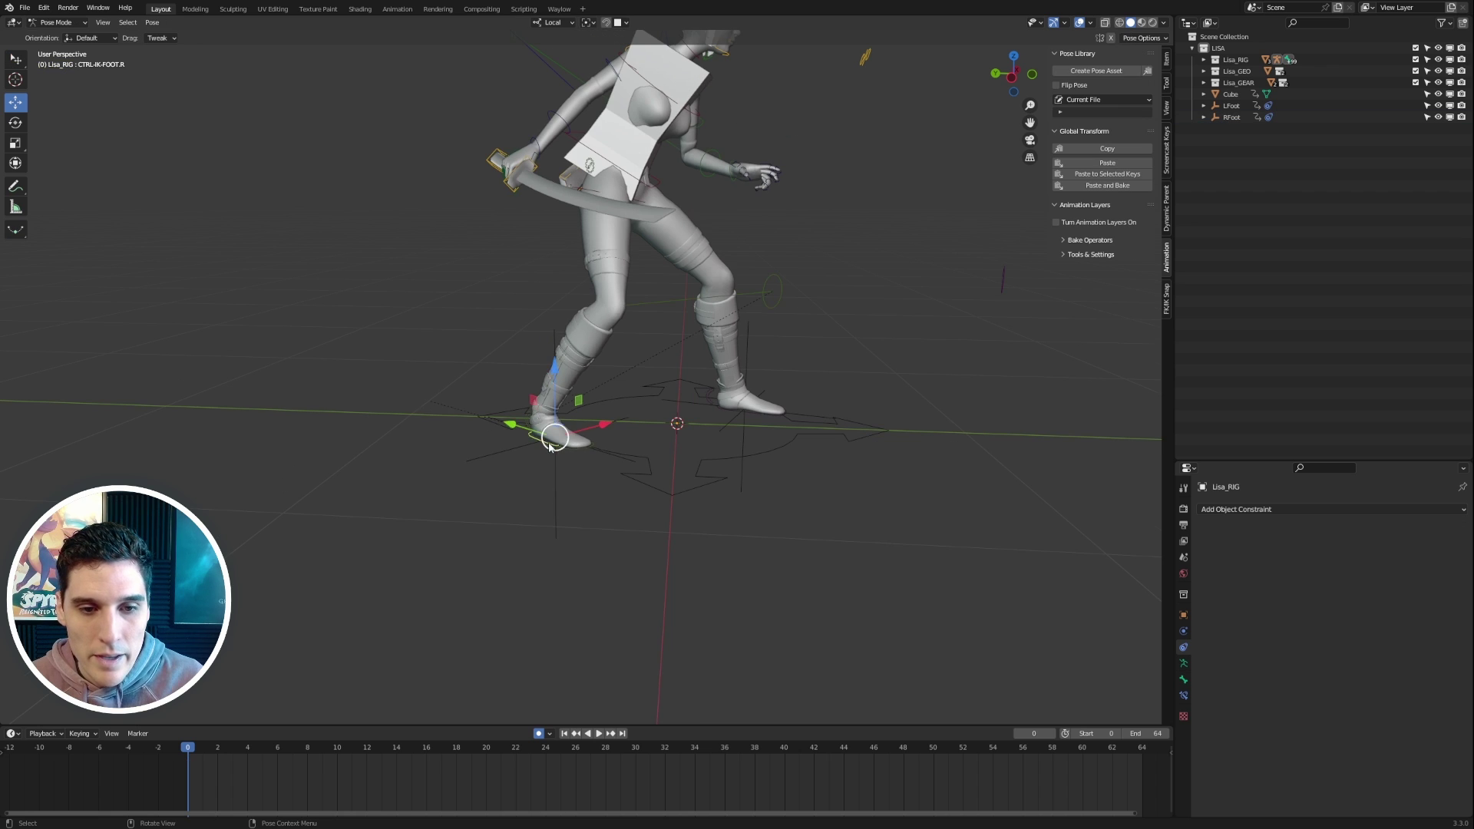
Test whether the RFoot empty follows by moving the CTRL-IK-FOOT.R control, and undo the move
key(g)
click(576, 417)
key(ctrl+z)
mouse_move(787, 361)
middle_down()
mouse_move(669, 364)
mouse_move(791, 359)
middle_up()
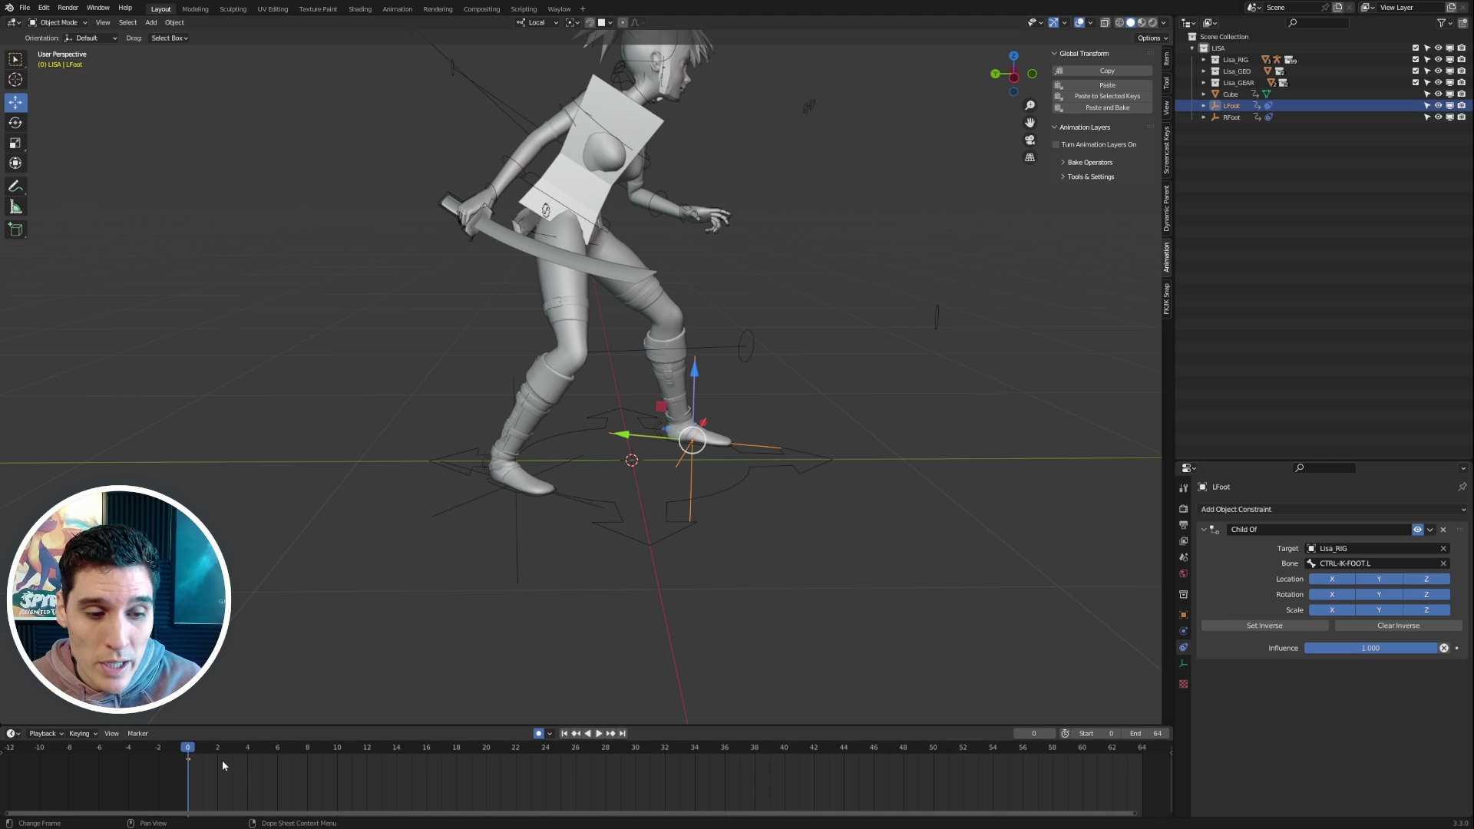
Play and scrub the animation to examine the LFoot empty's motion against its transform values, and return to frame 0
key(space)
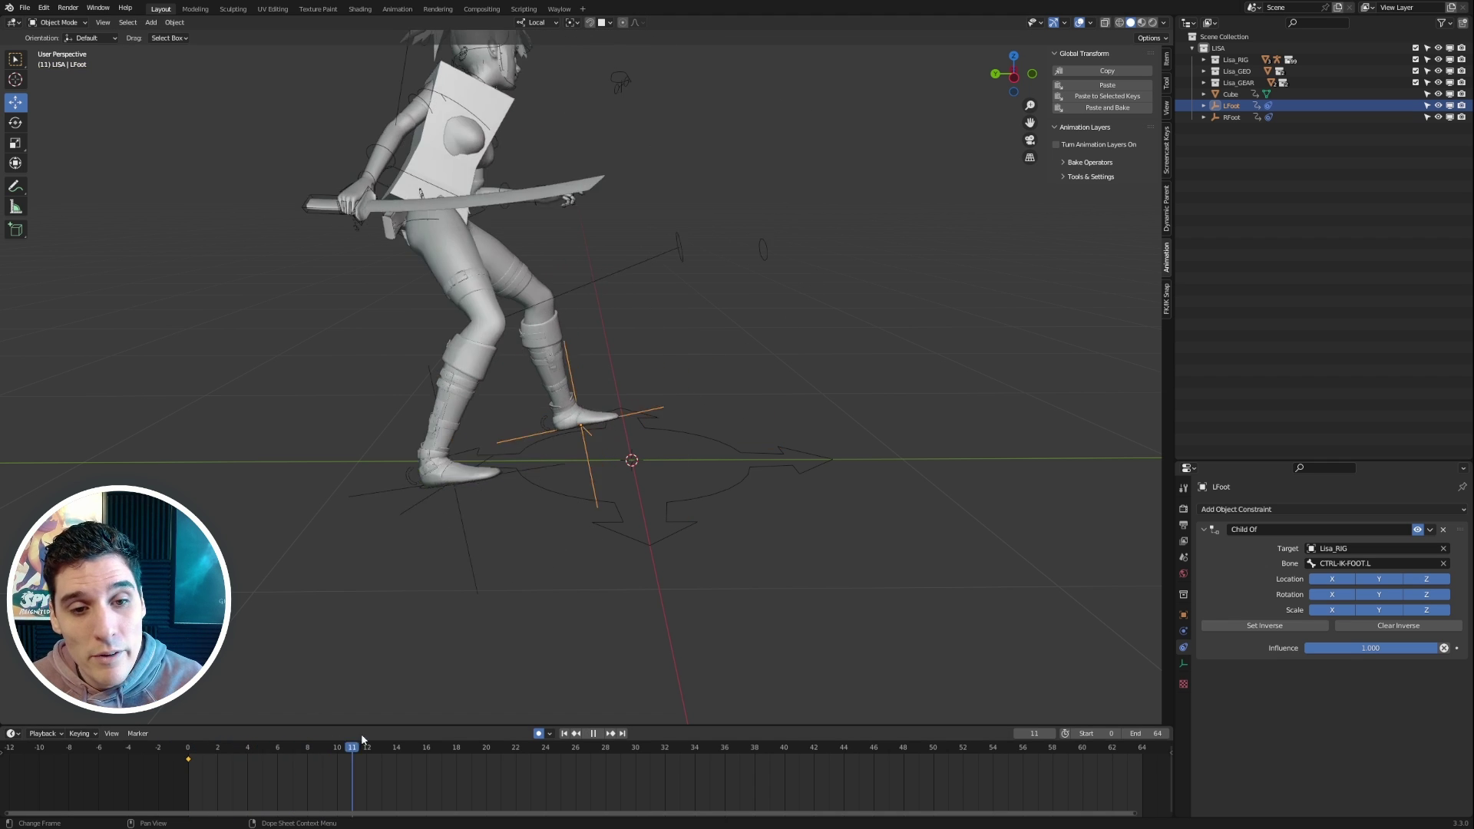
key(space)
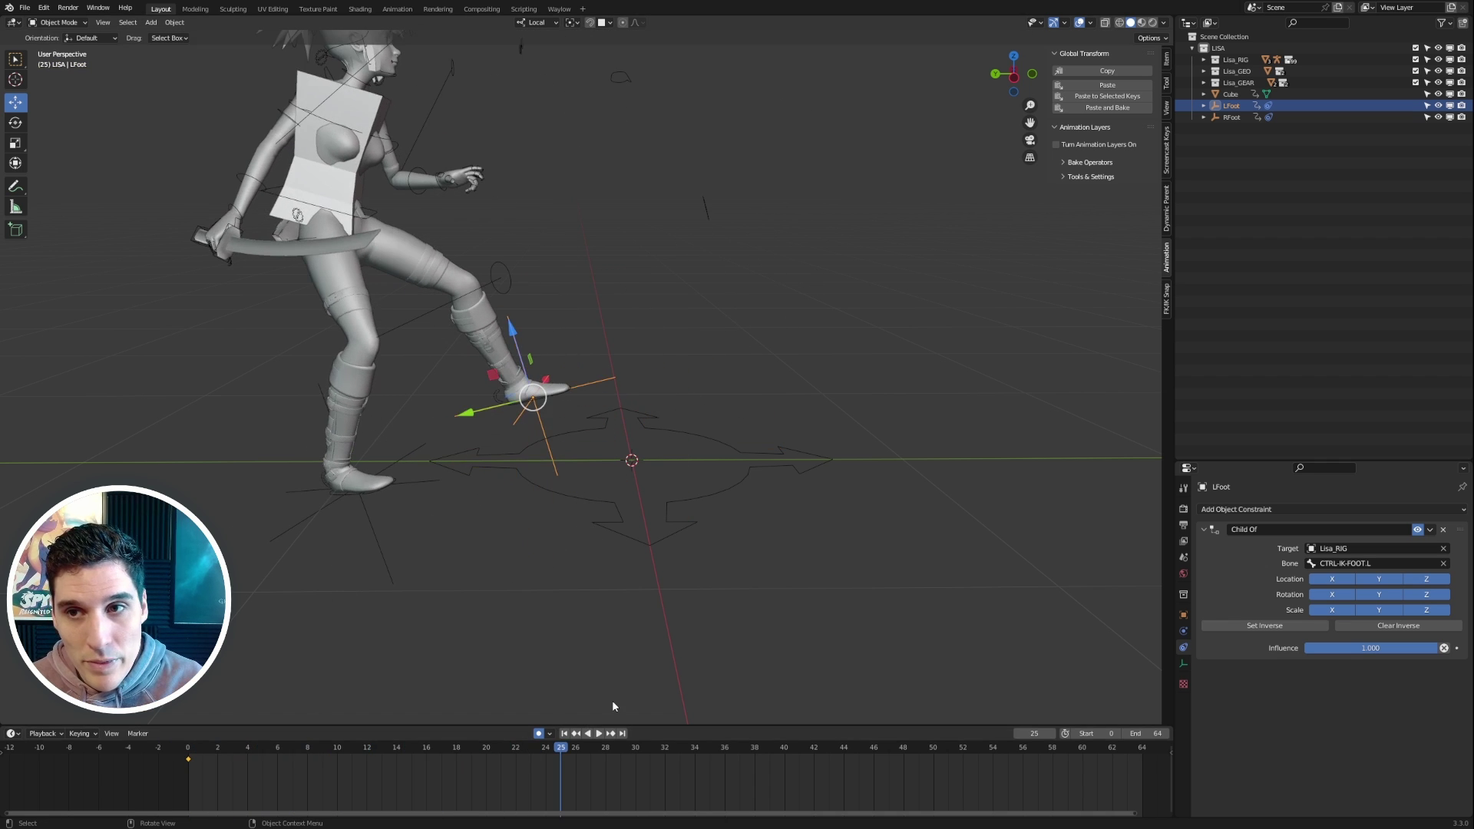
click(1166, 60)
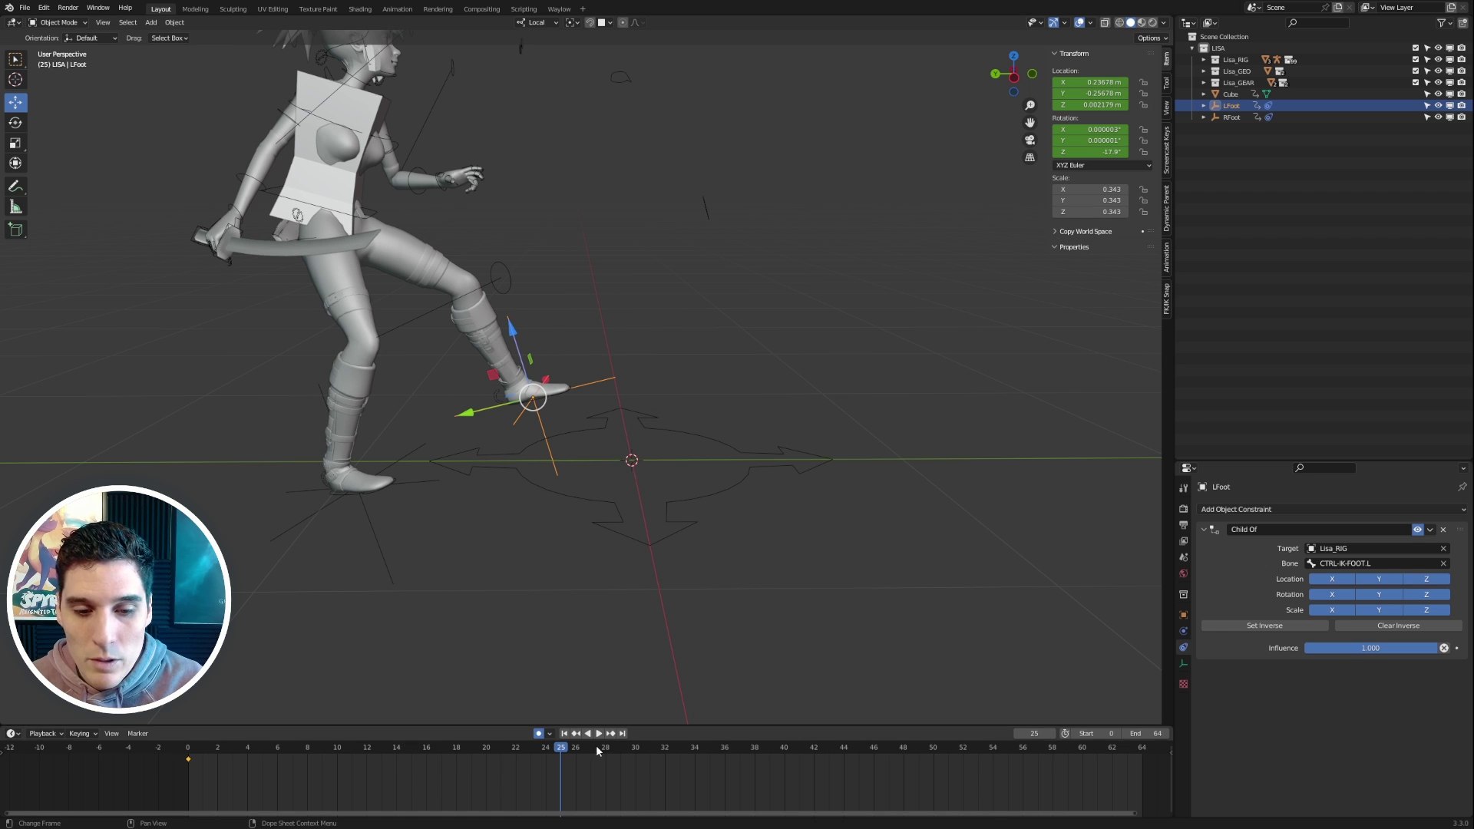
click(682, 747)
click(770, 747)
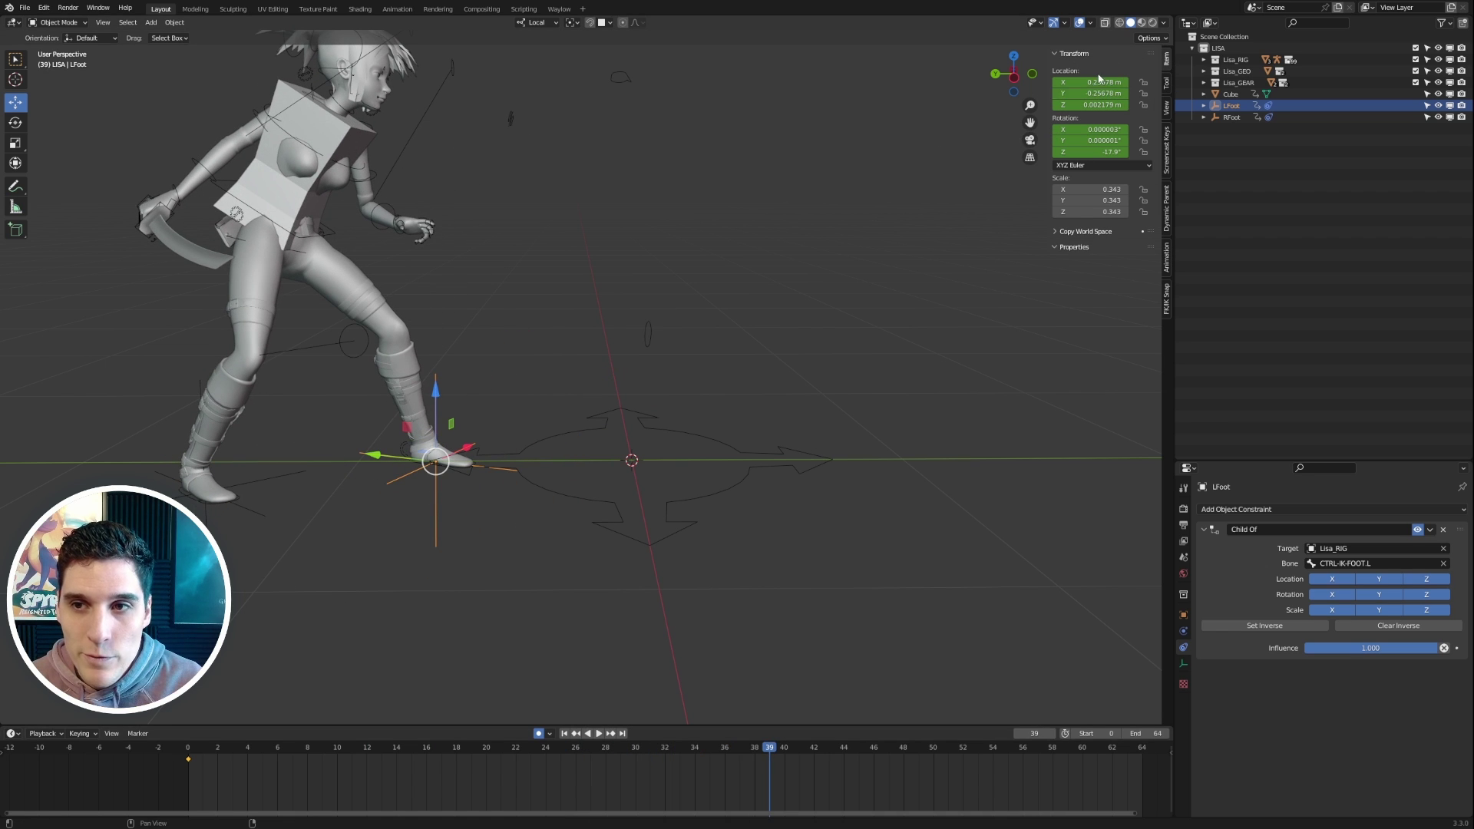
key(space)
click(204, 749)
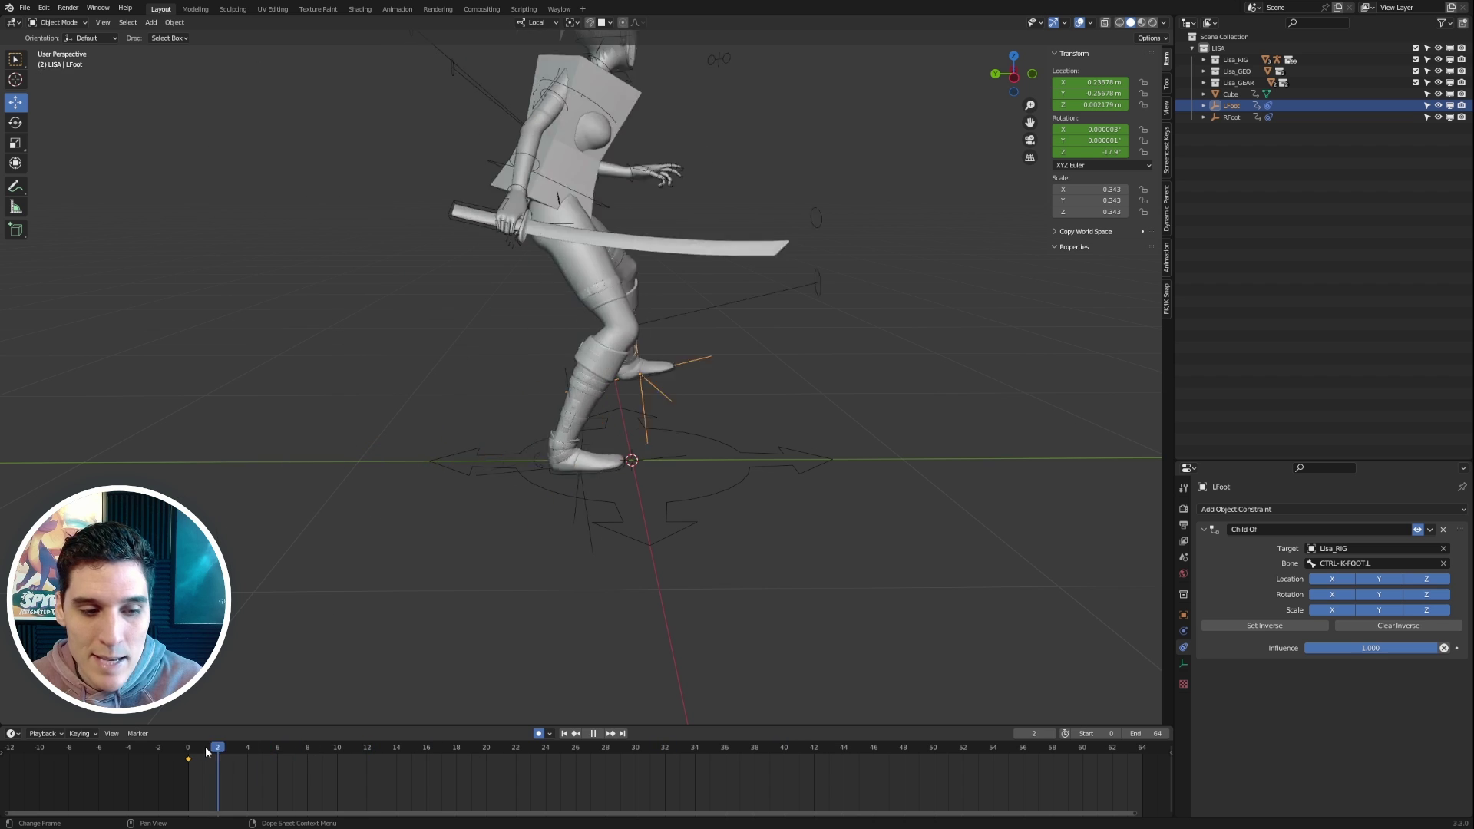
drag(207, 751, 240, 727)
key(space)
click(189, 746)
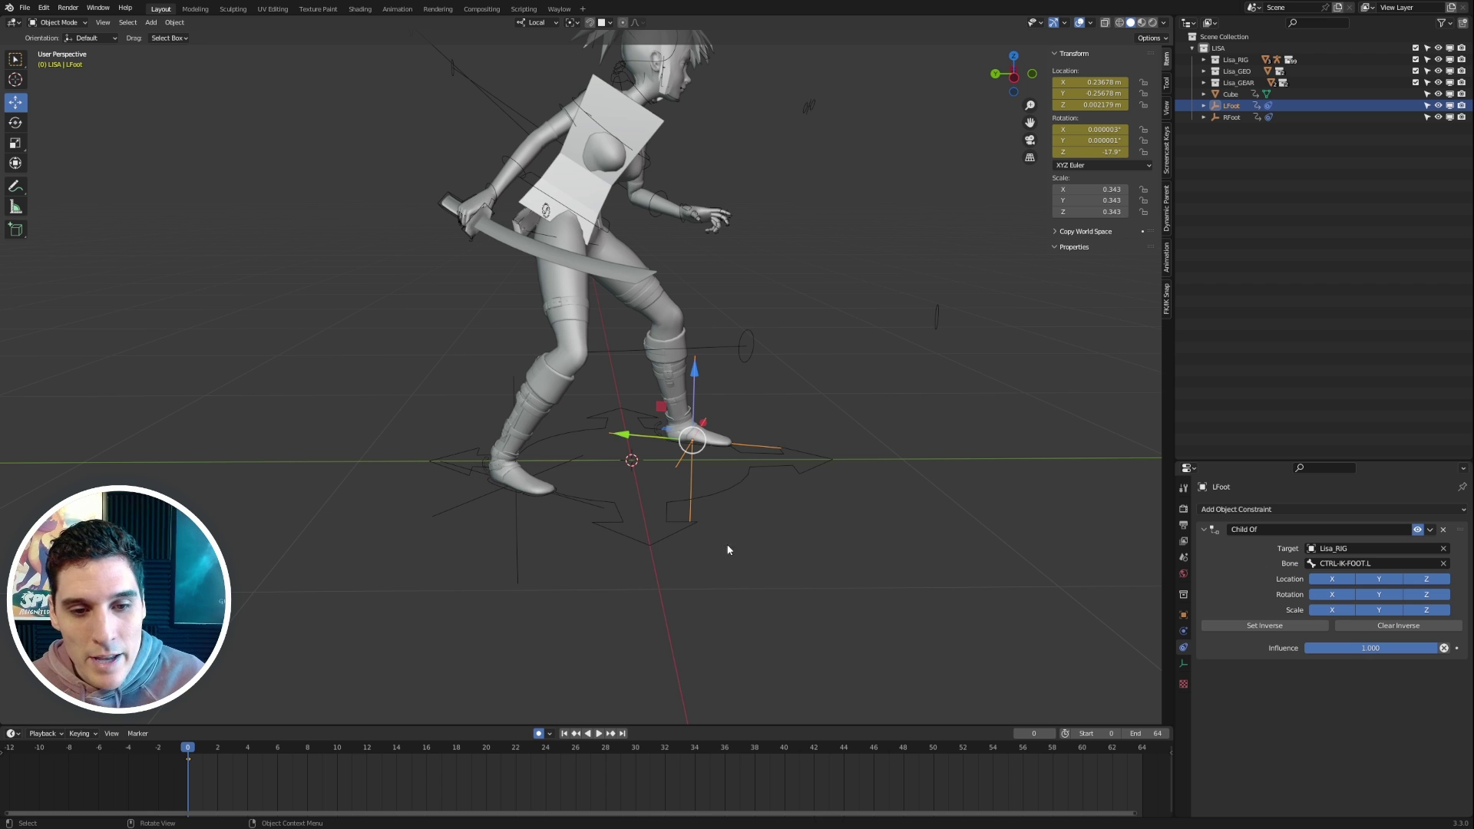
mouse_move(730, 550)
middle_down()
mouse_move(701, 555)
mouse_move(719, 551)
middle_up()
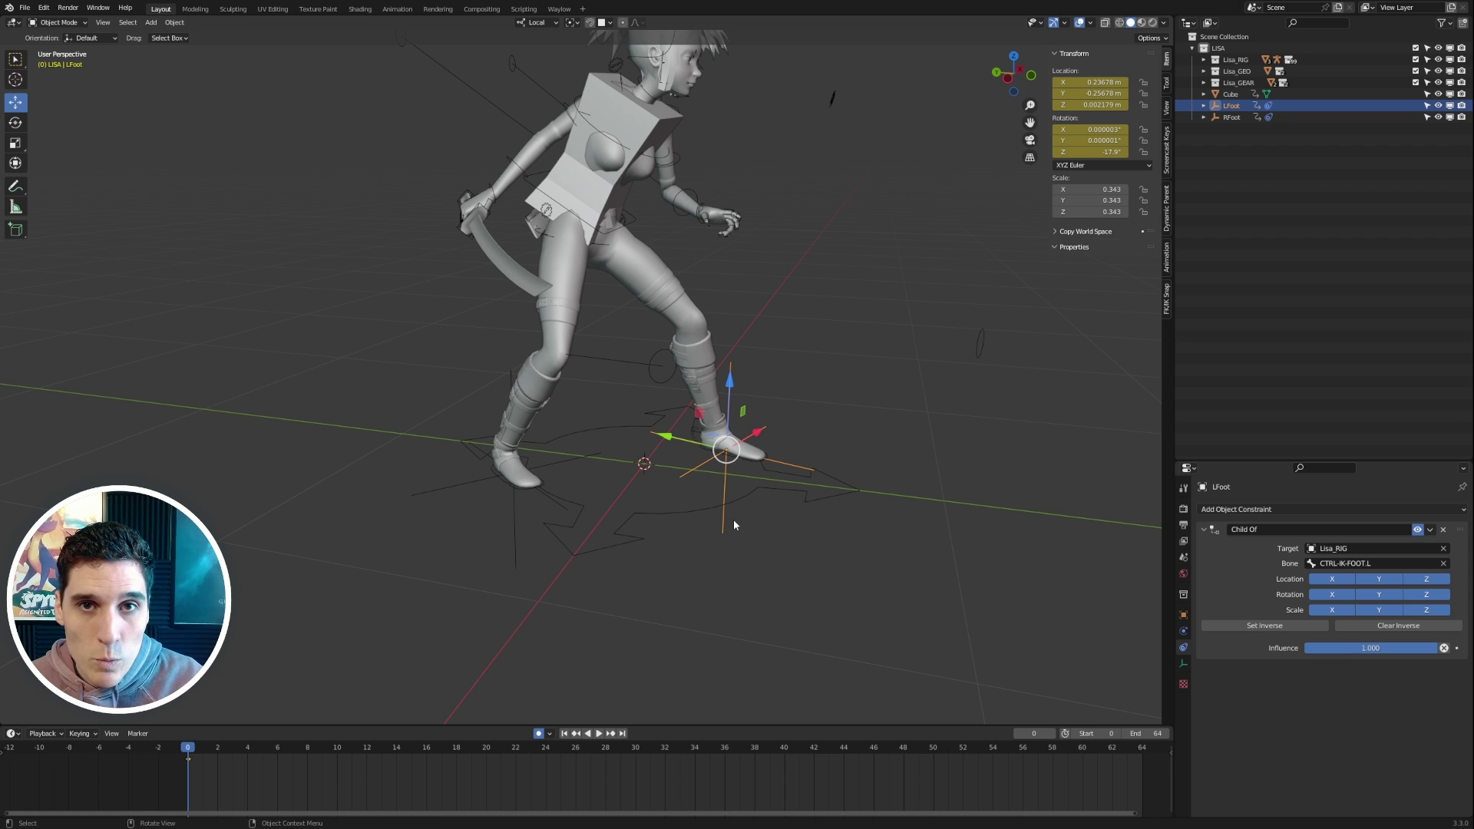
middle_drag(852, 463, 912, 394)
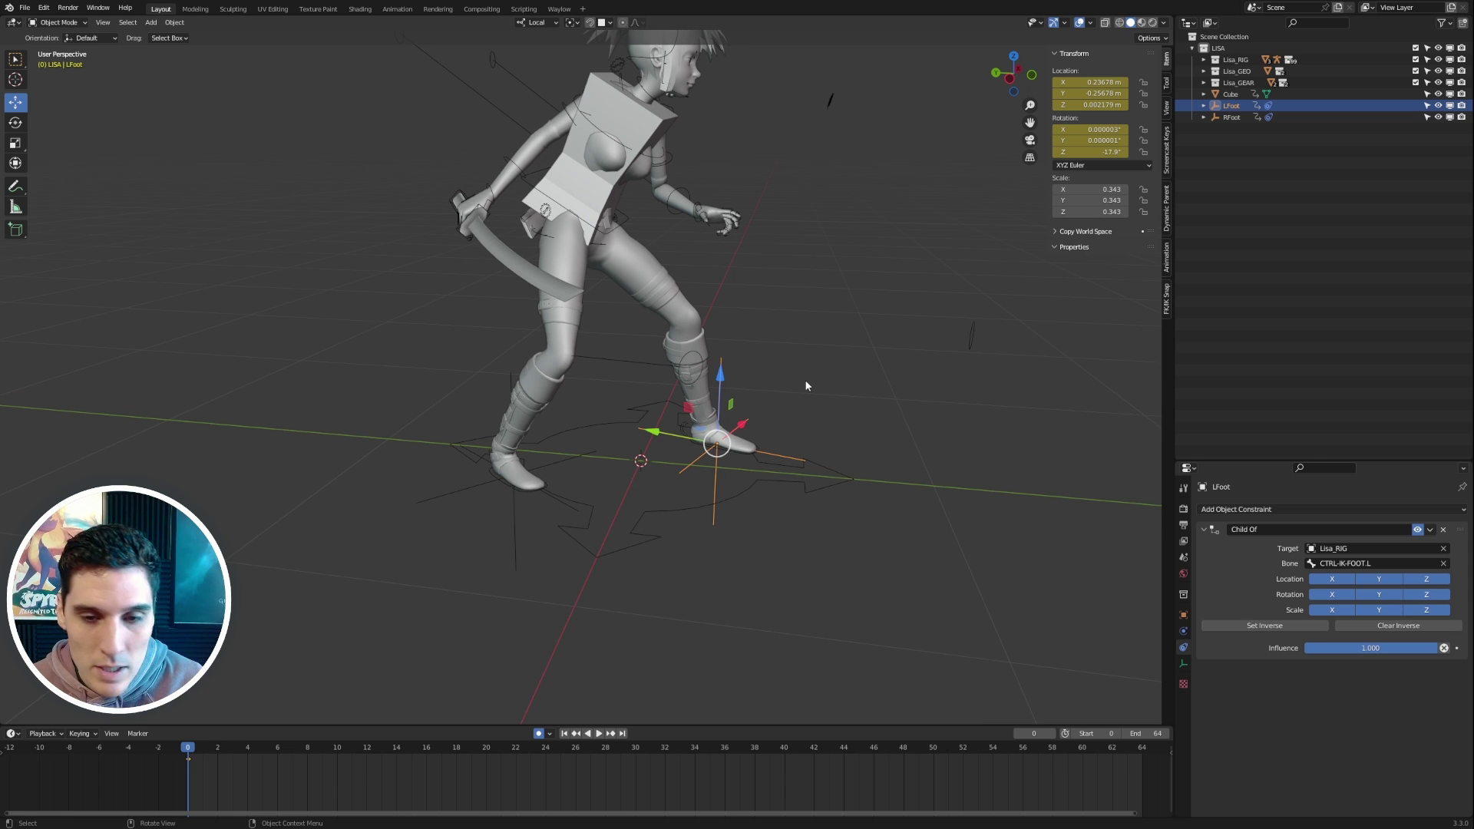
middle_drag(805, 380, 661, 406)
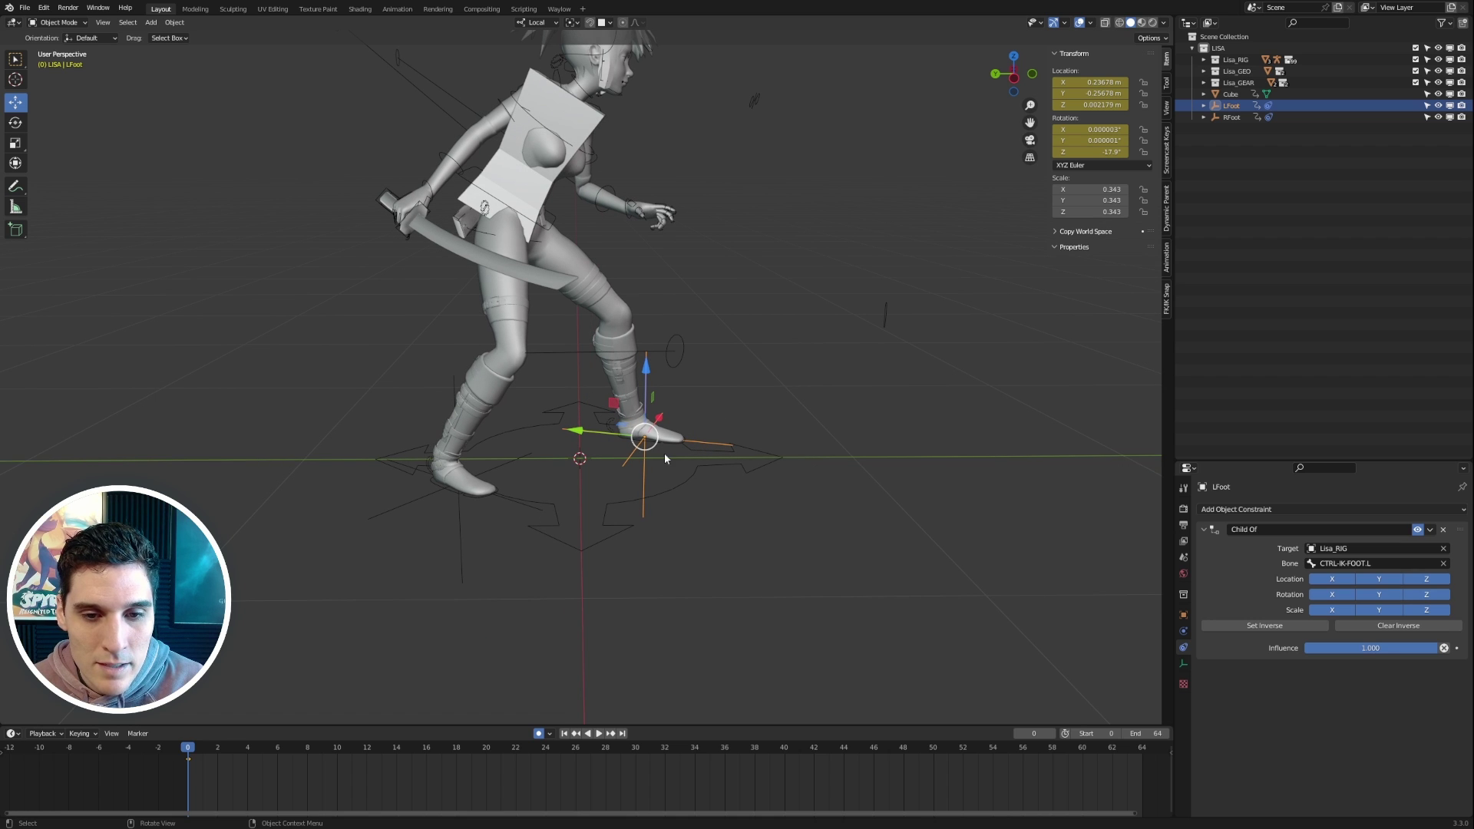
Bring up the Bake Action settings for the LFoot empty and enable Visual Keying and Clear Constraints
click(172, 23)
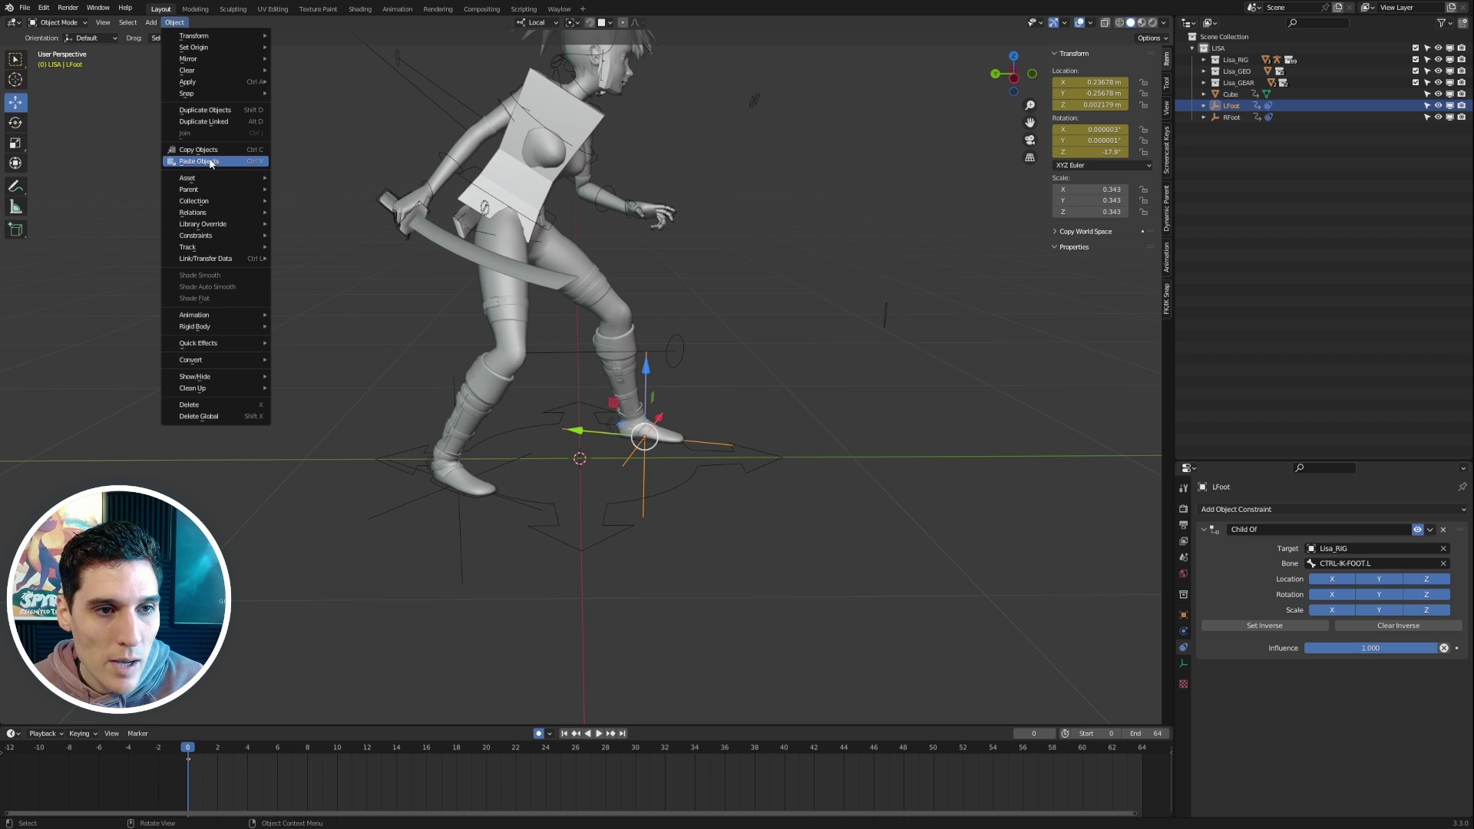
mouse_move(207, 316)
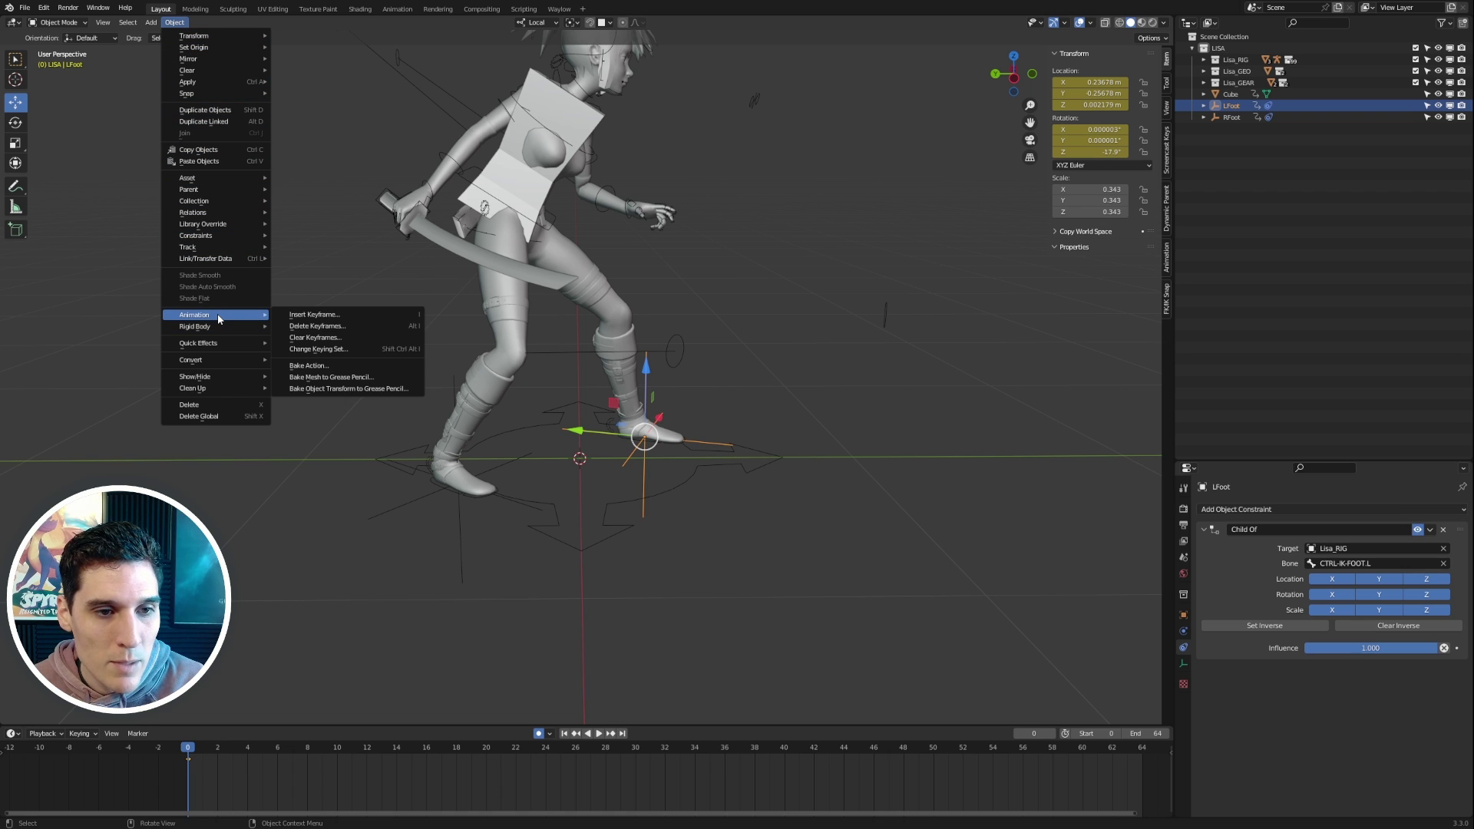
click(344, 367)
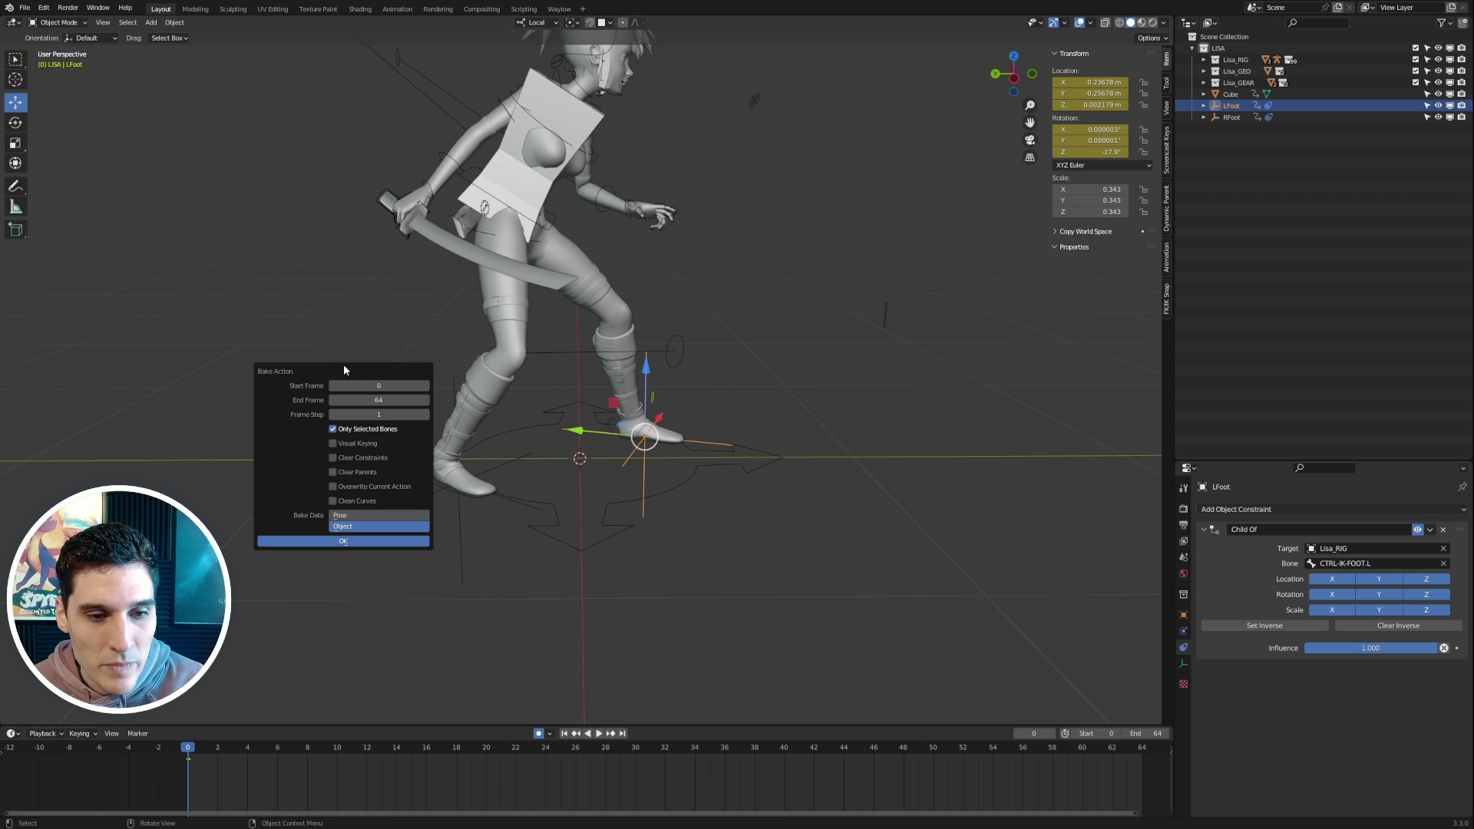
drag(336, 366, 902, 315)
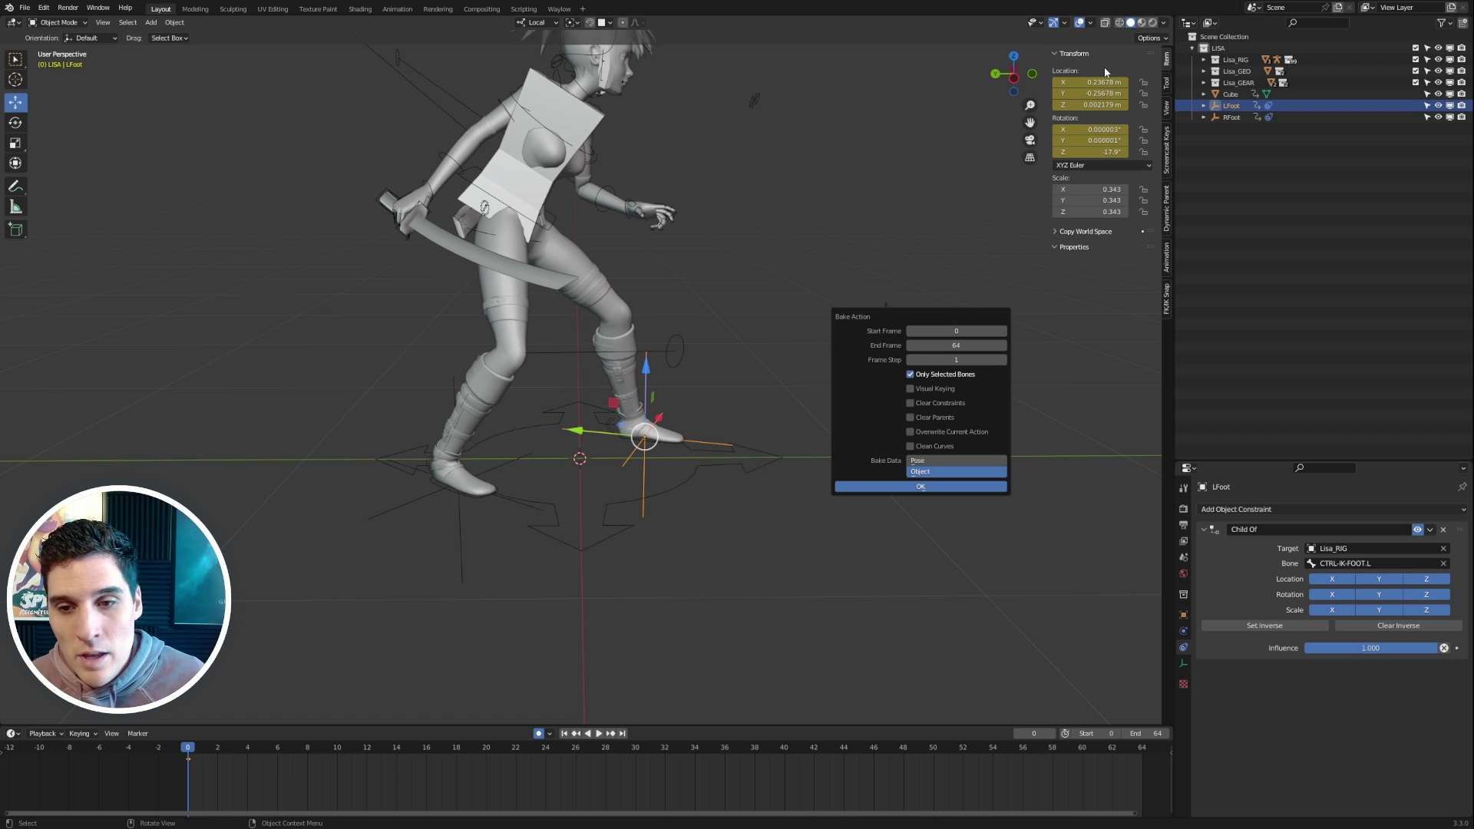
click(911, 390)
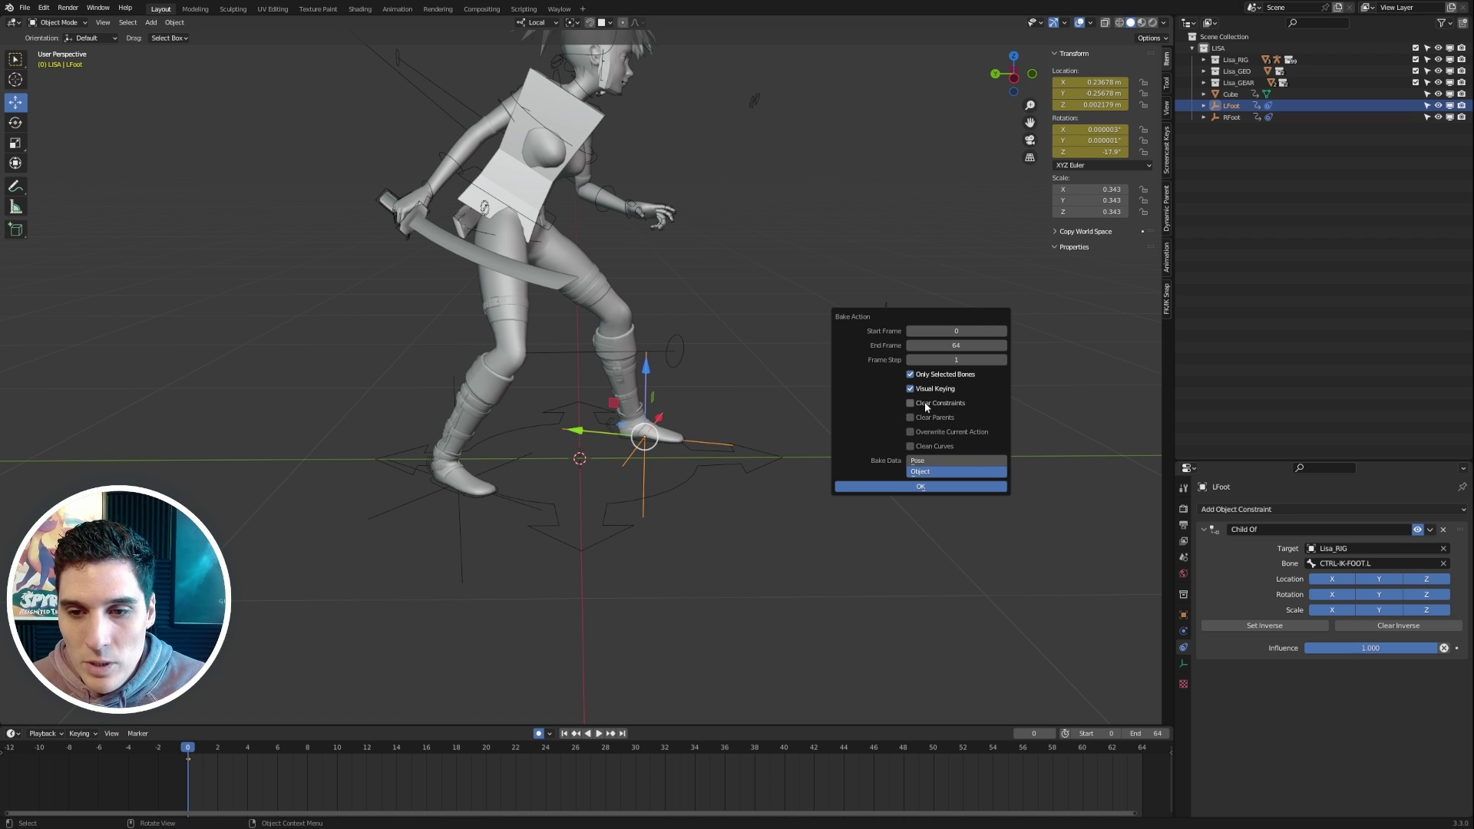
click(912, 404)
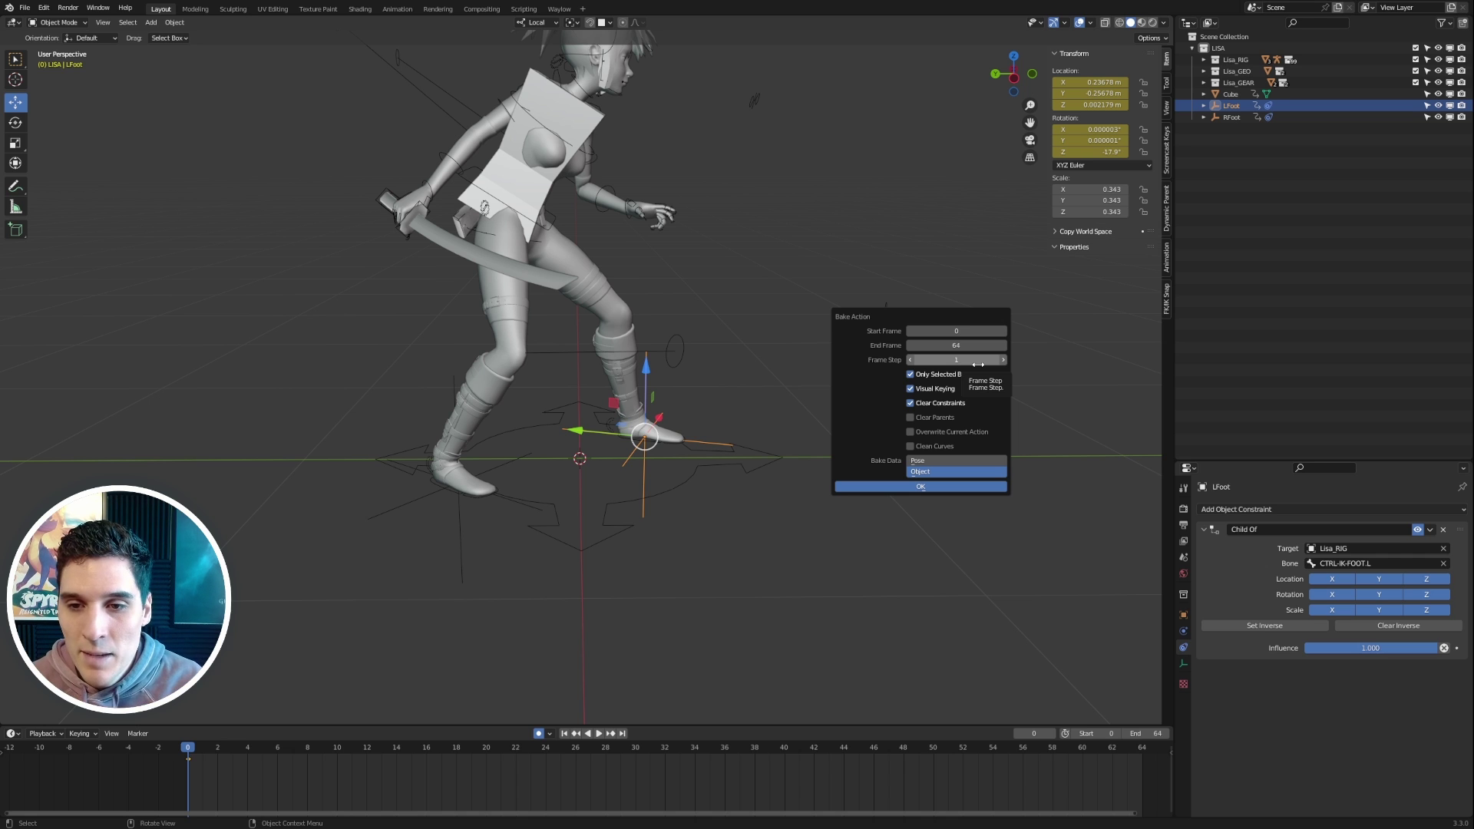
click(953, 358)
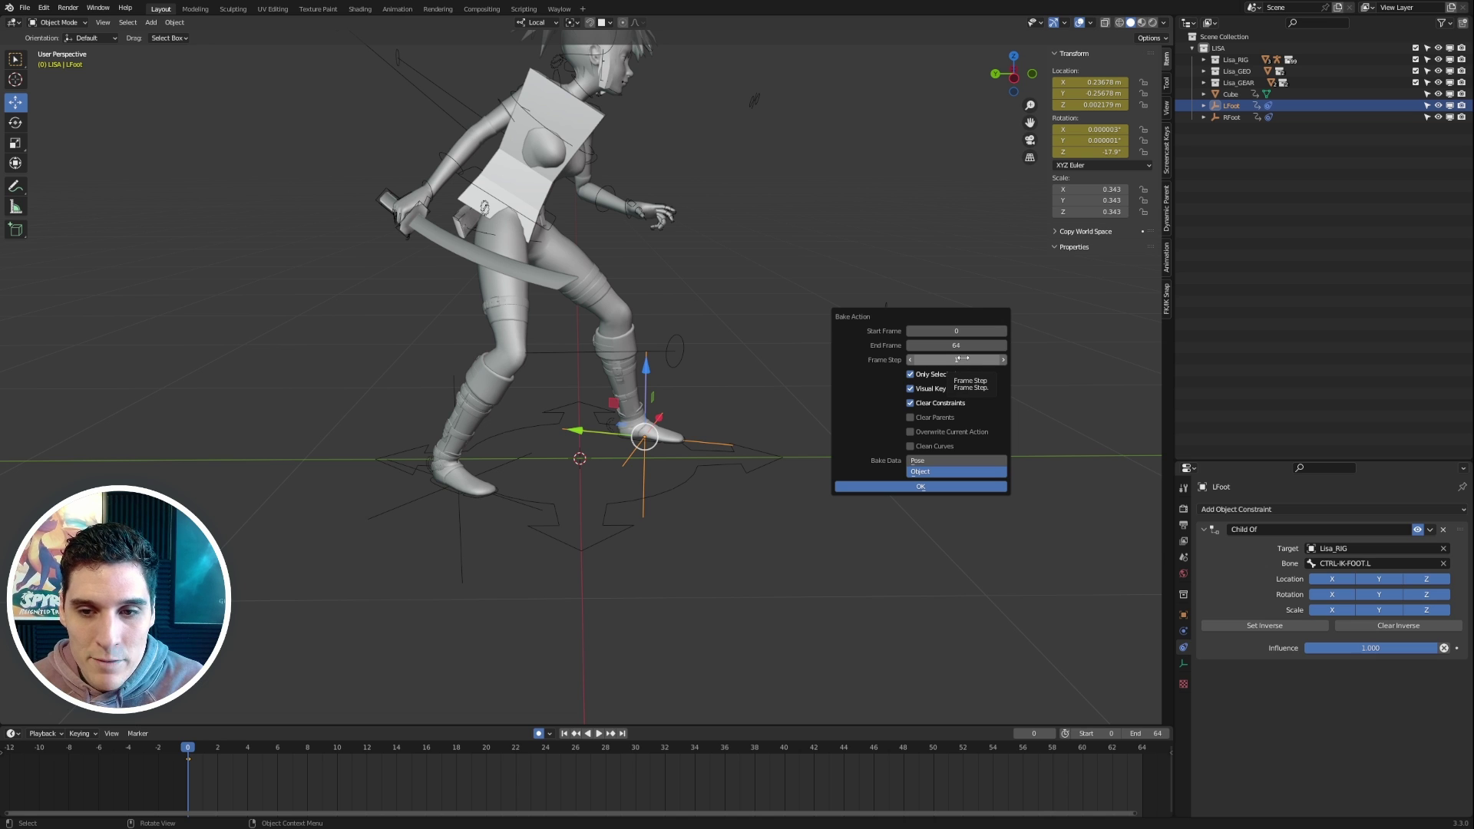
click(962, 358)
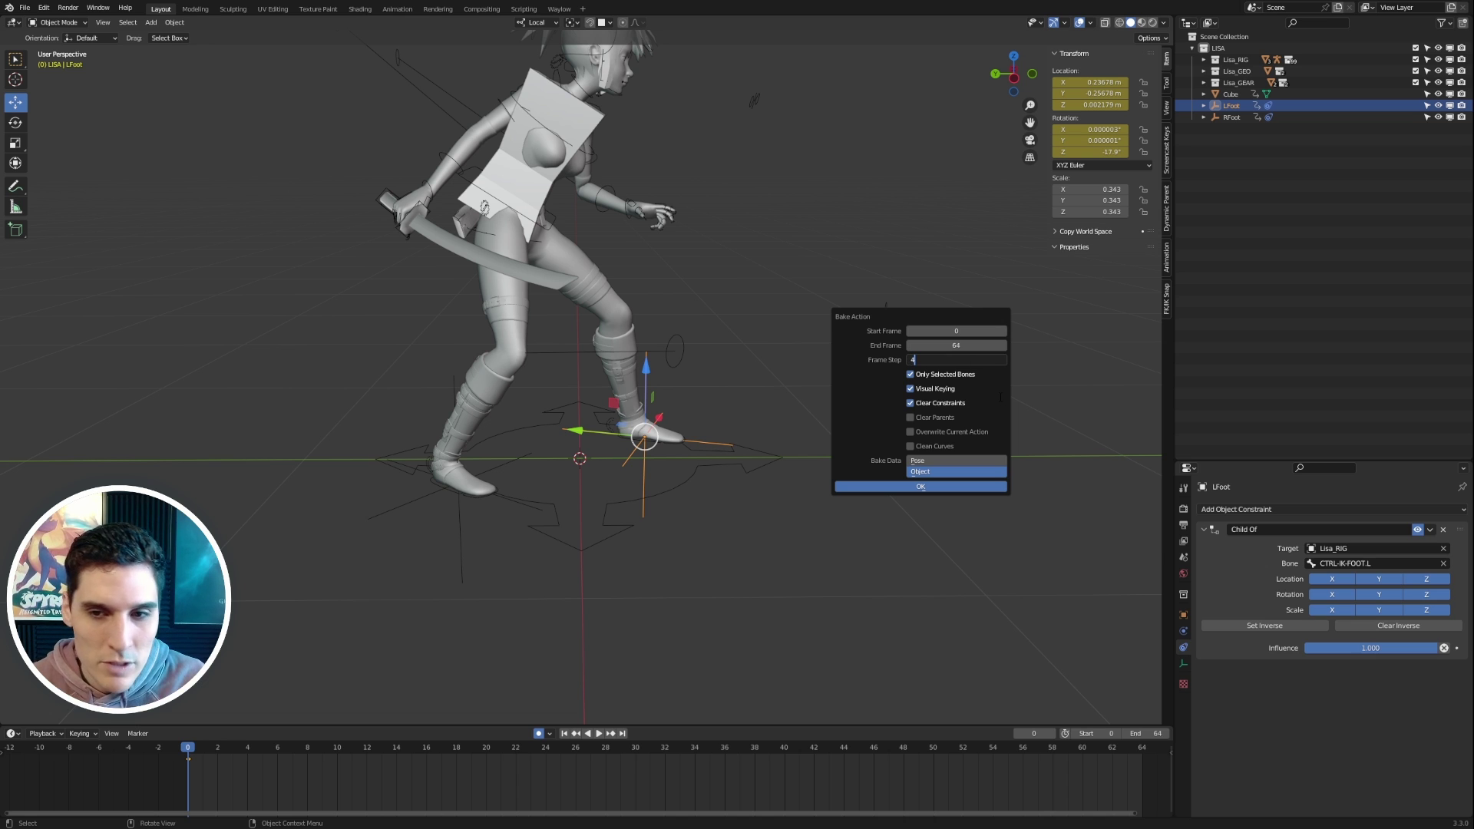
key(Return)
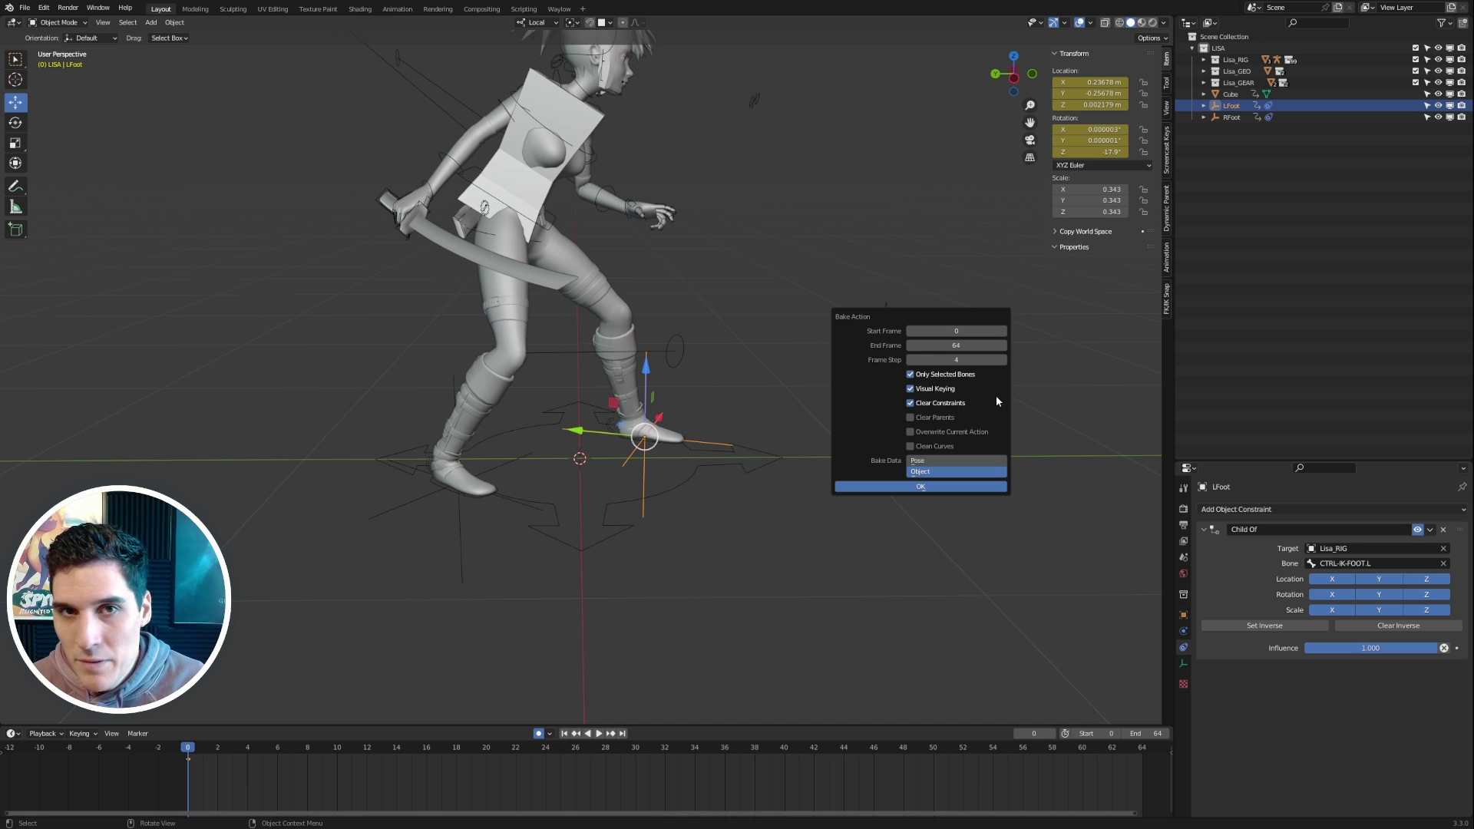
key(Escape)
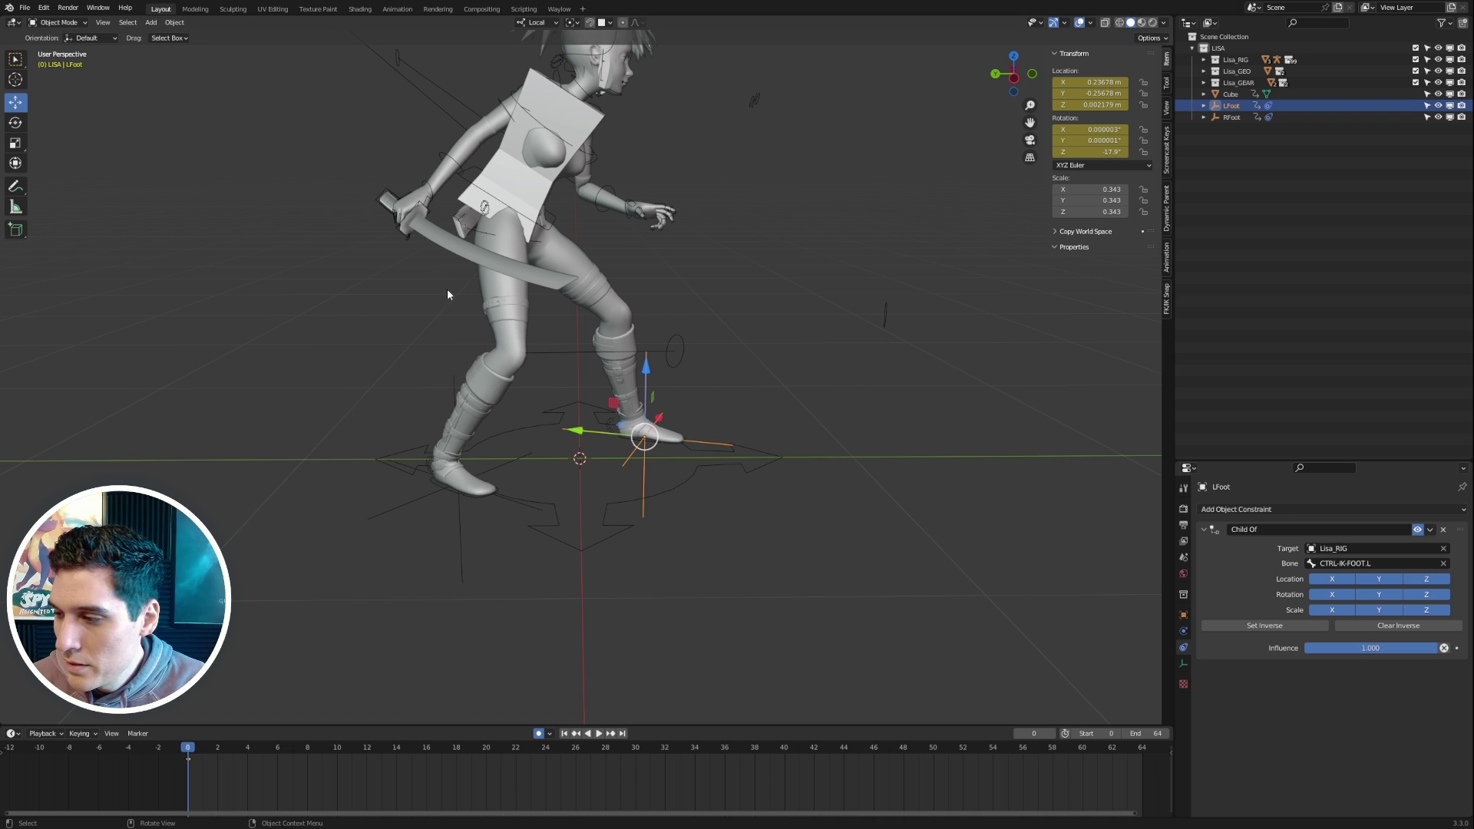
Bake LFoot's object action over frames 0 to 64 with a frame step of 4, using visual keying and clearing constraints
click(175, 23)
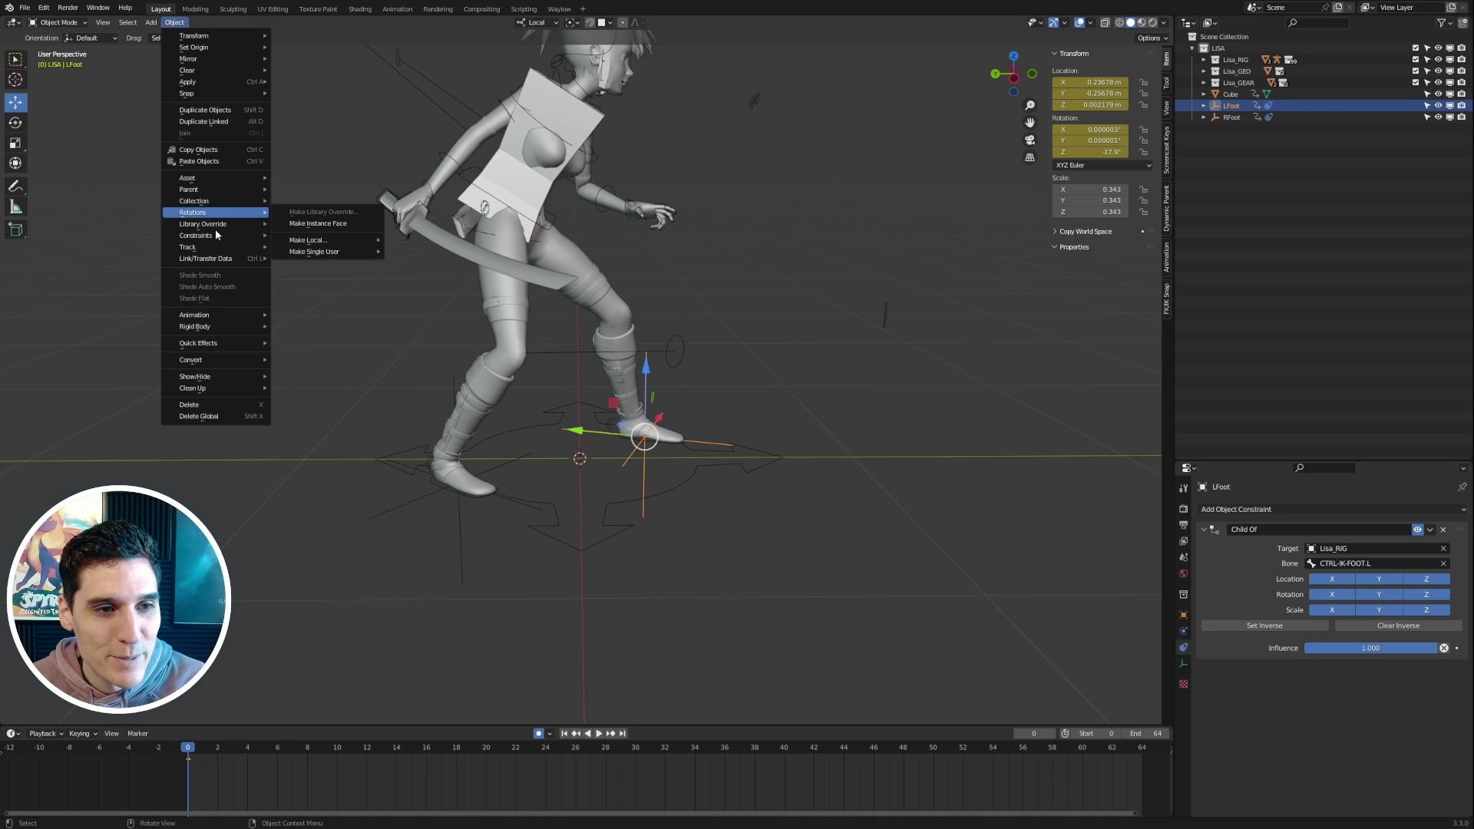
mouse_move(214, 319)
click(334, 366)
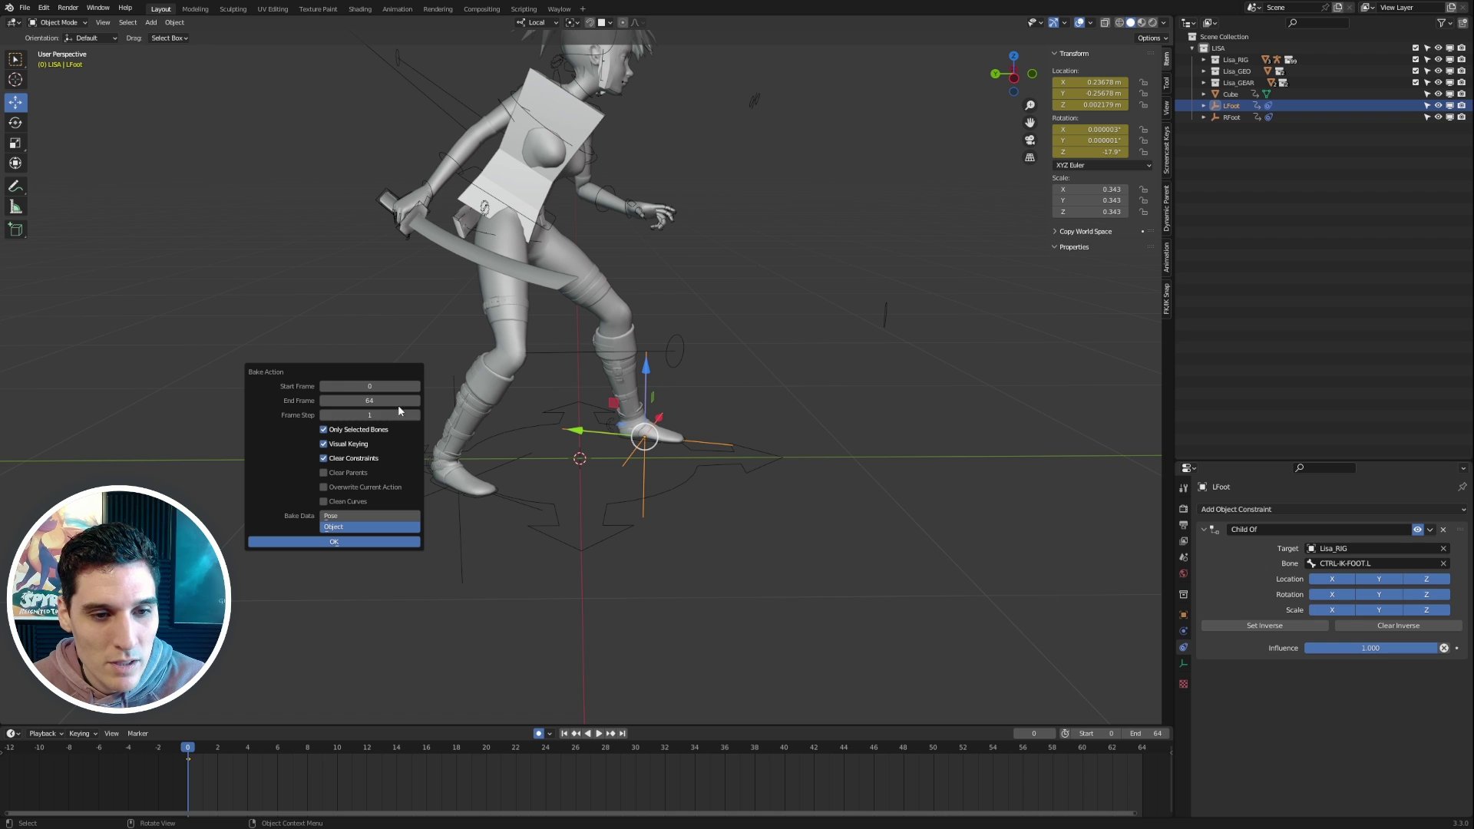
click(382, 414)
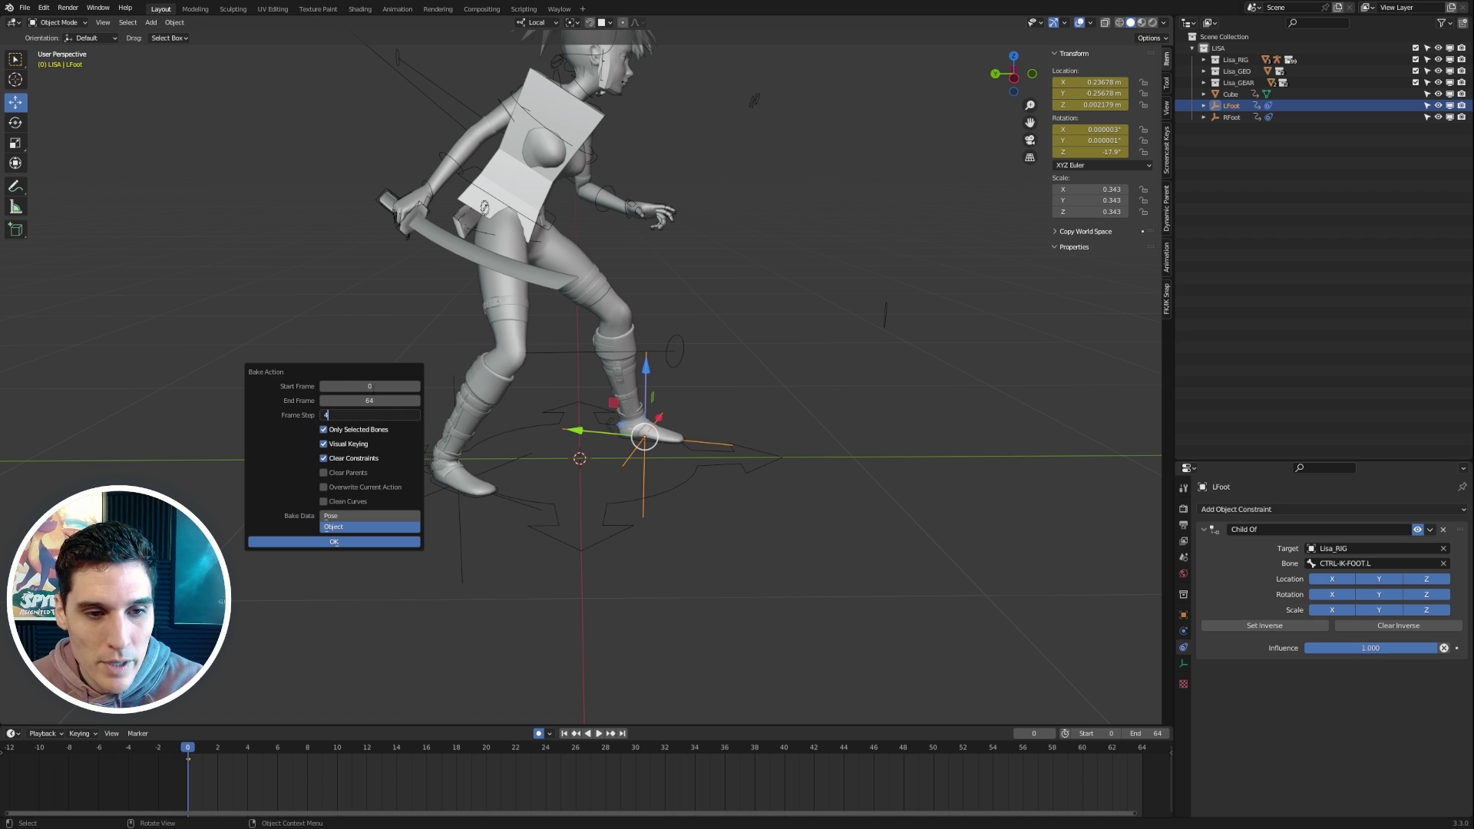
text(4)
key(Return)
click(355, 541)
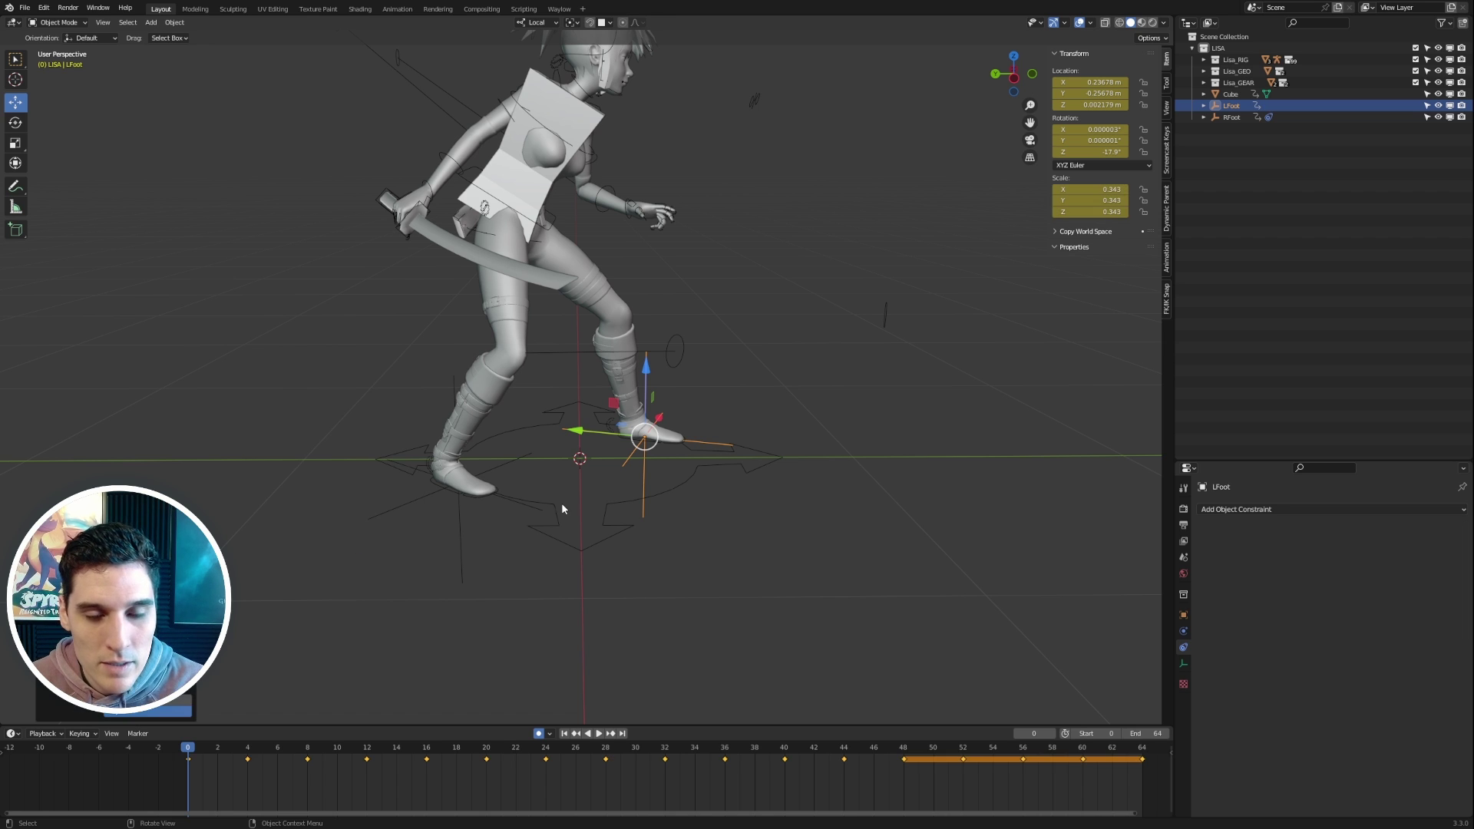
Scrub through the early frames and examine up close how the baked LFoot empty lines up with the left foot
drag(258, 748, 312, 743)
click(614, 358)
click(611, 344)
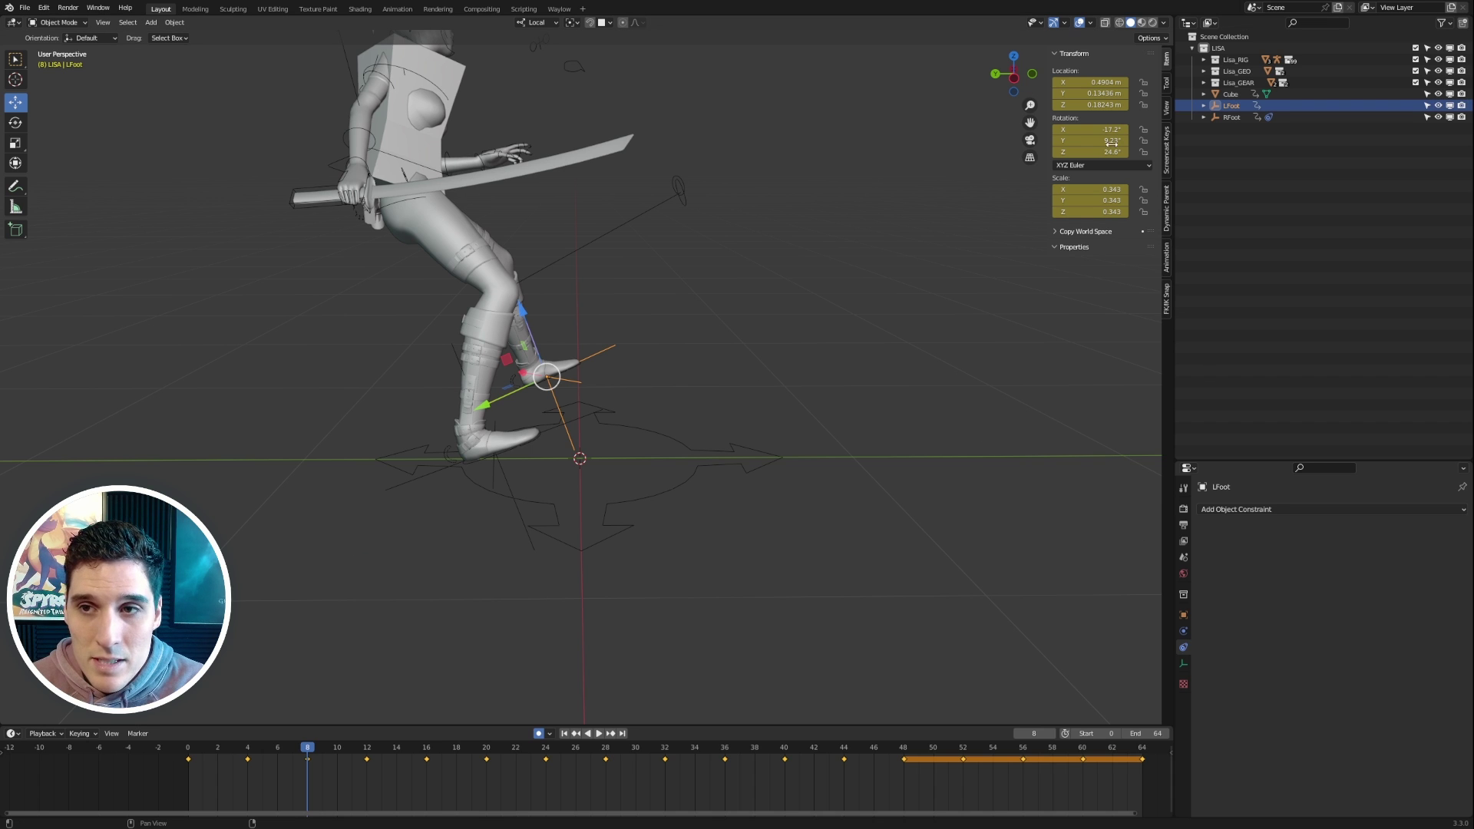
key(space)
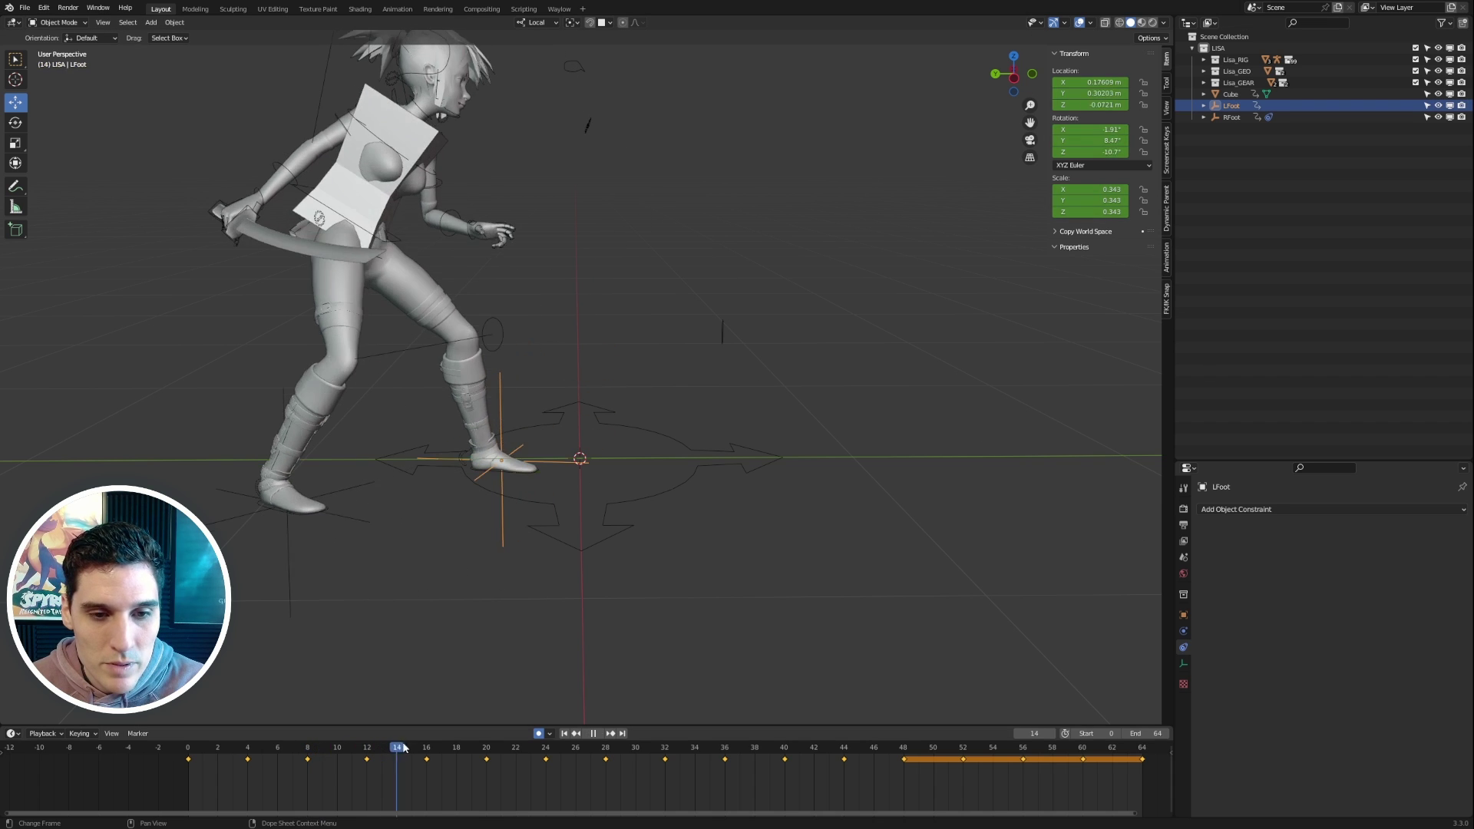
drag(403, 744, 353, 727)
scroll(564, 495, up, 4)
shift+middle_drag(599, 464, 691, 409)
scroll(691, 409, up, 2)
middle_drag(692, 409, 697, 387)
drag(358, 748, 357, 749)
drag(384, 750, 458, 751)
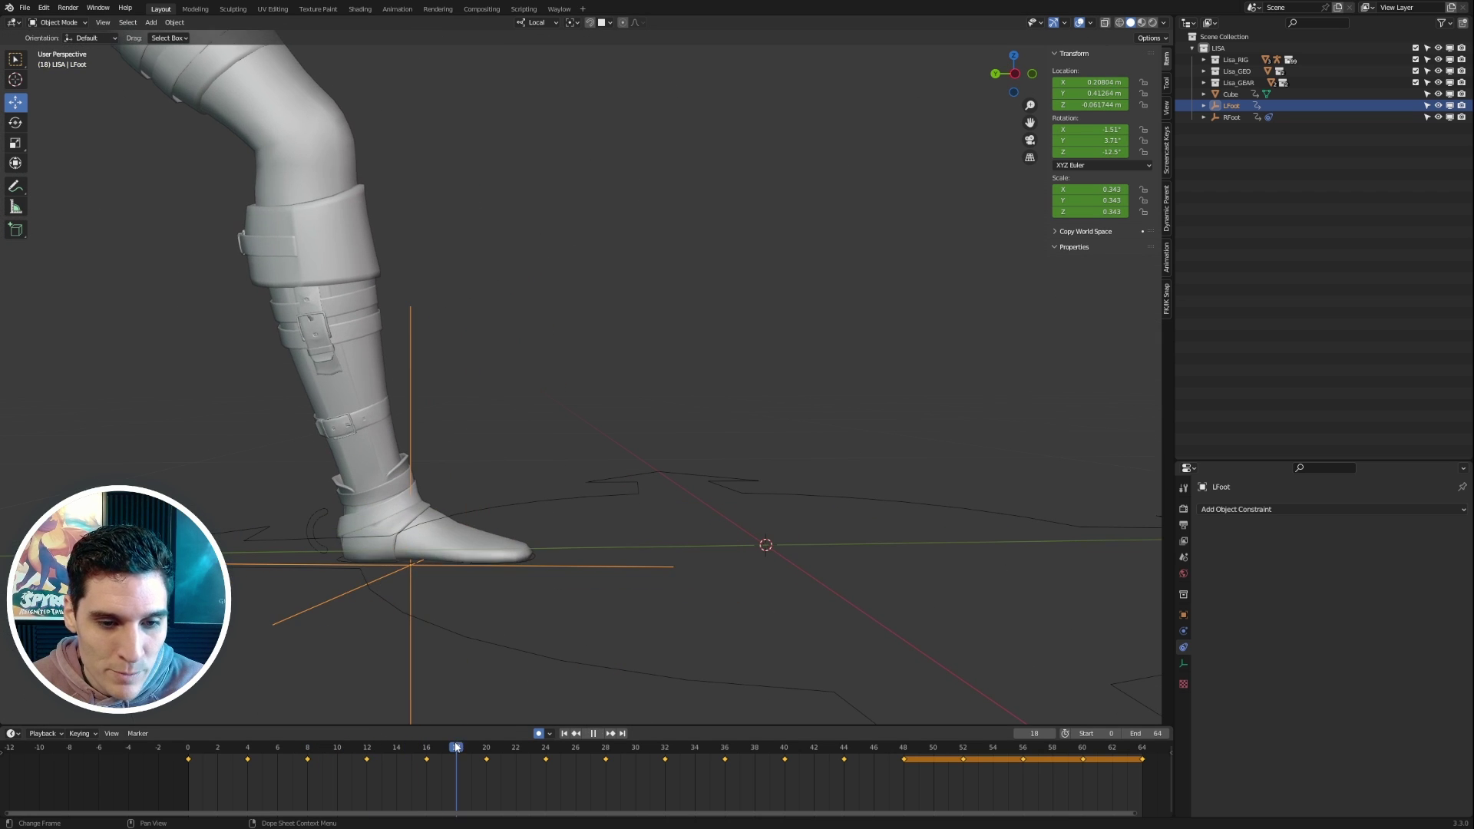
Play and scrub the animation to review LFoot's baked motion with the whole character in view, and return to frame 0
scroll(591, 432, down, 3)
scroll(599, 436, down, 1)
middle_drag(610, 424, 612, 460)
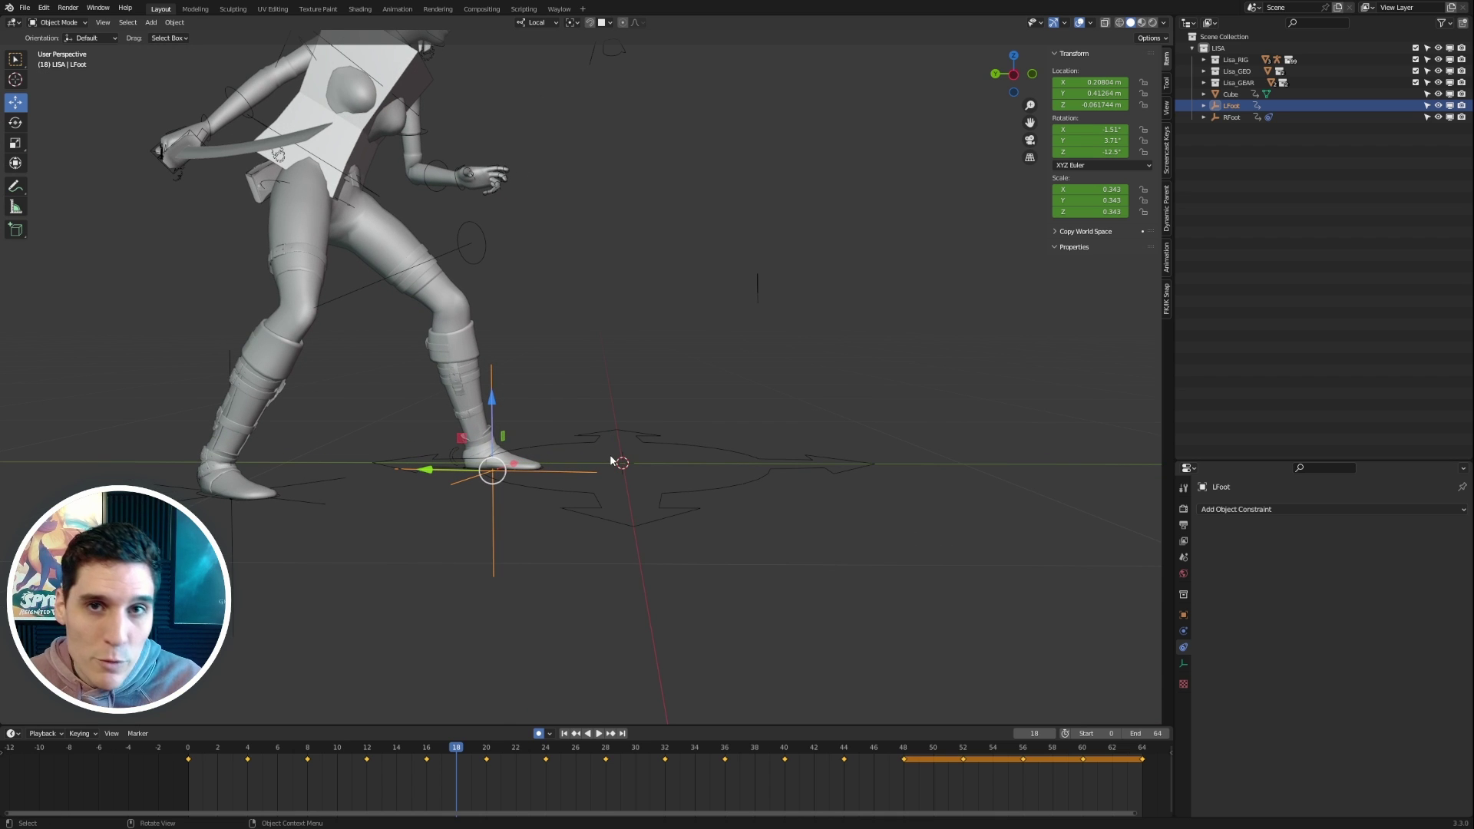
scroll(572, 526, up, 1)
drag(457, 748, 222, 743)
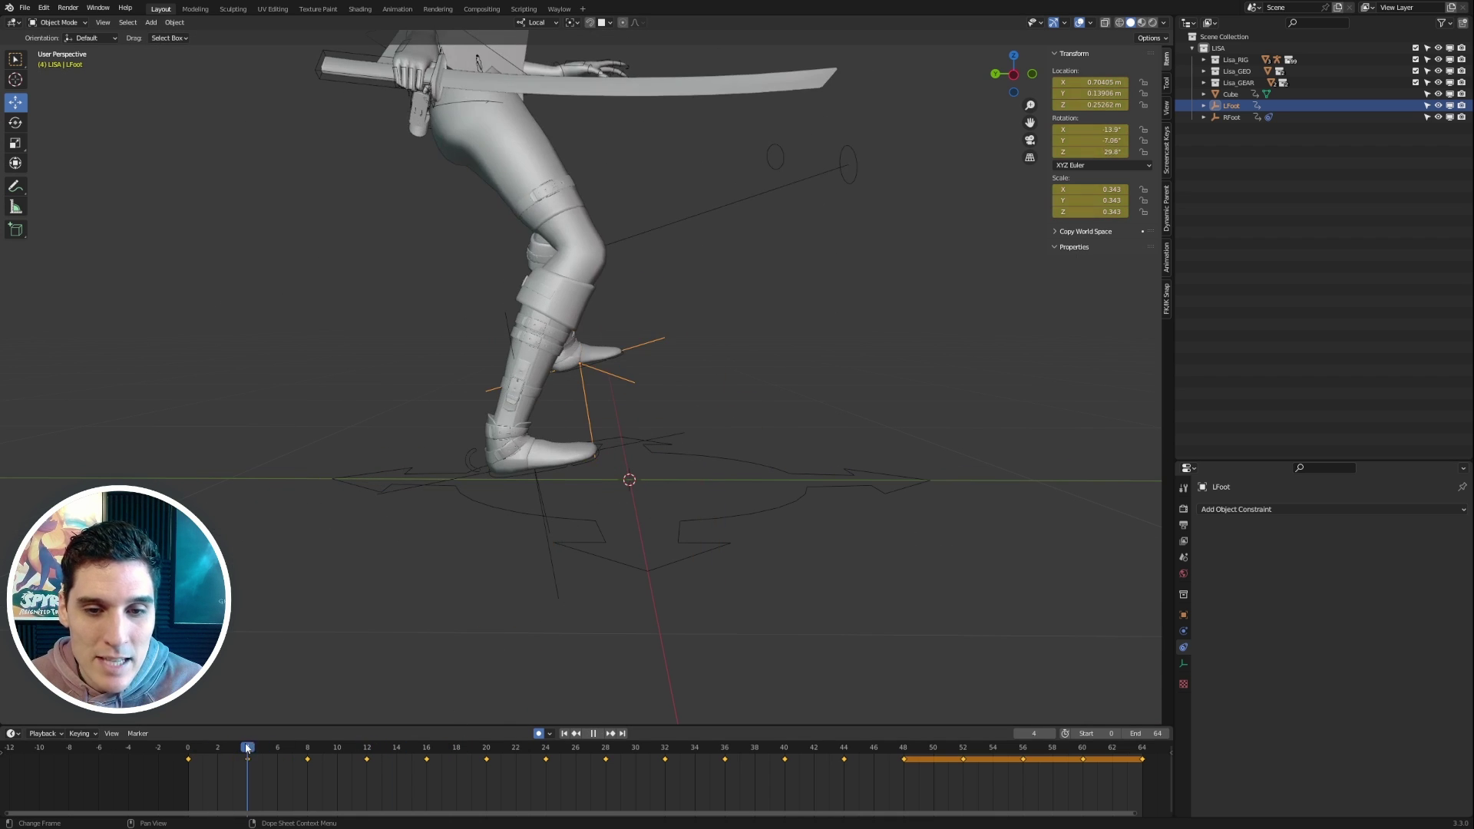
scroll(602, 513, down, 3)
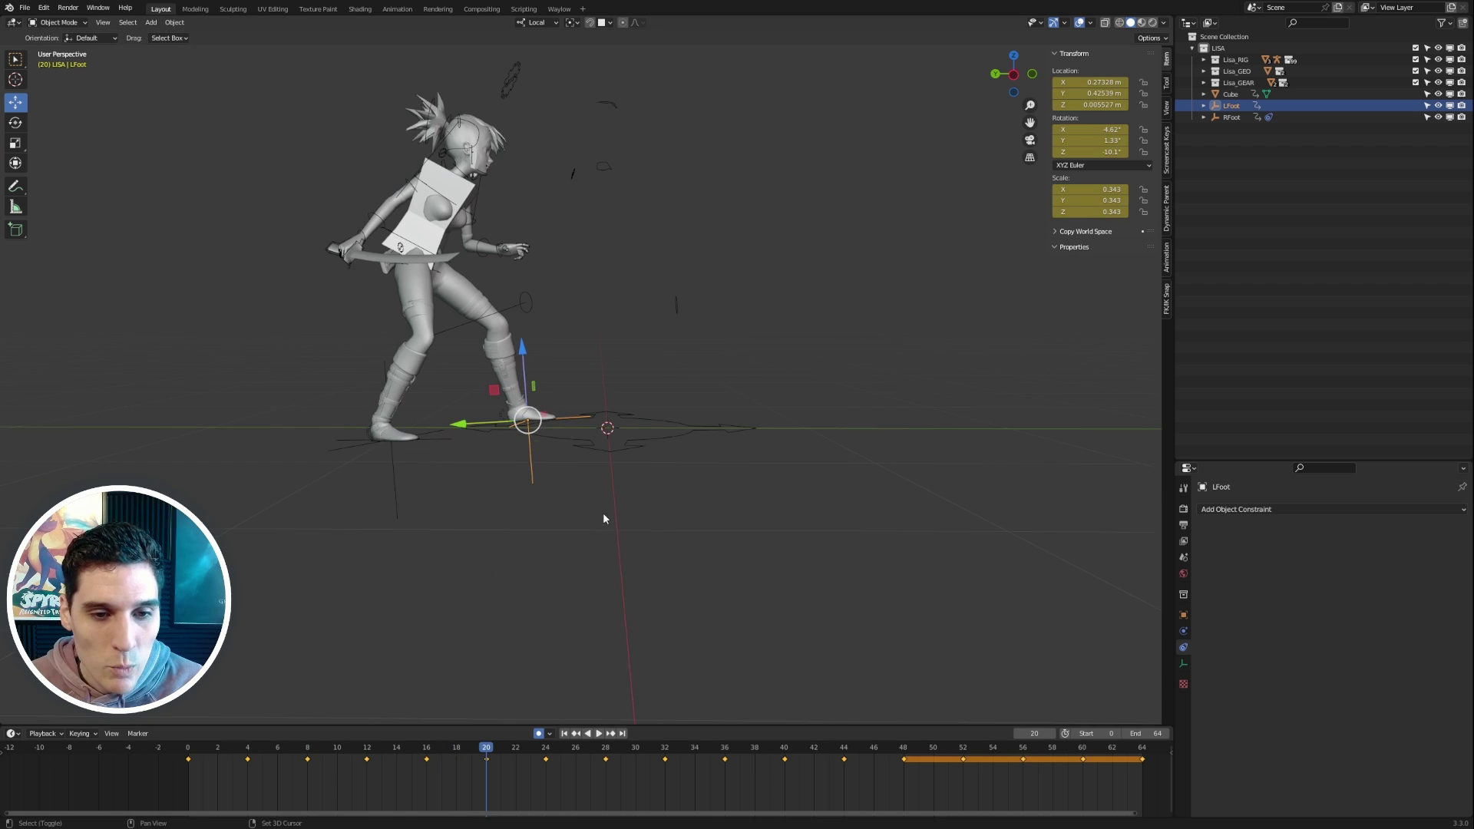
key(space)
click(488, 750)
key(space)
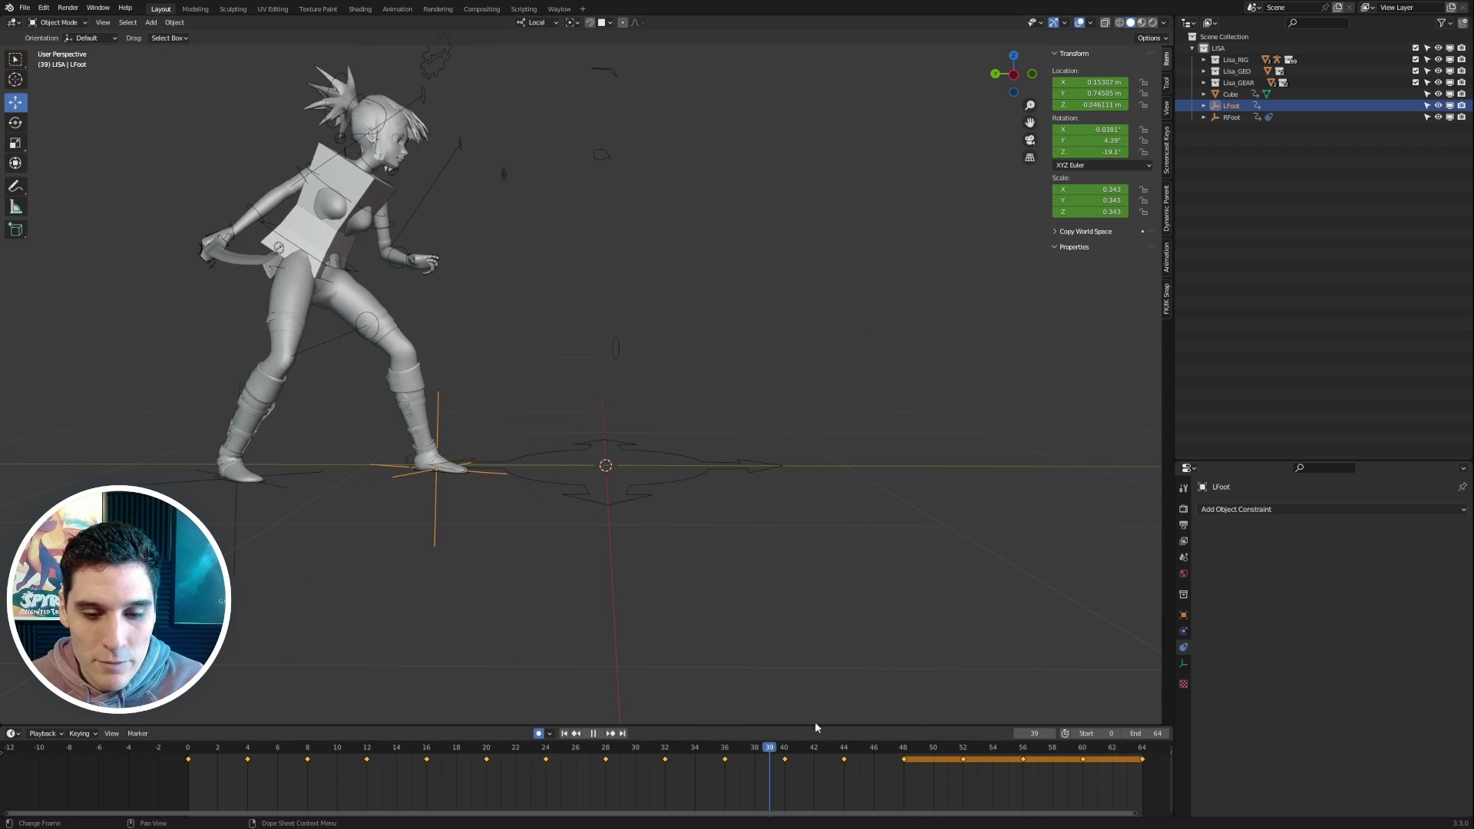
key(space)
drag(491, 746, 188, 703)
Bake the RFoot empty's object action over frames 0 to 64 with frame step 4, visual keying and cleared constraints
scroll(407, 529, up, 3)
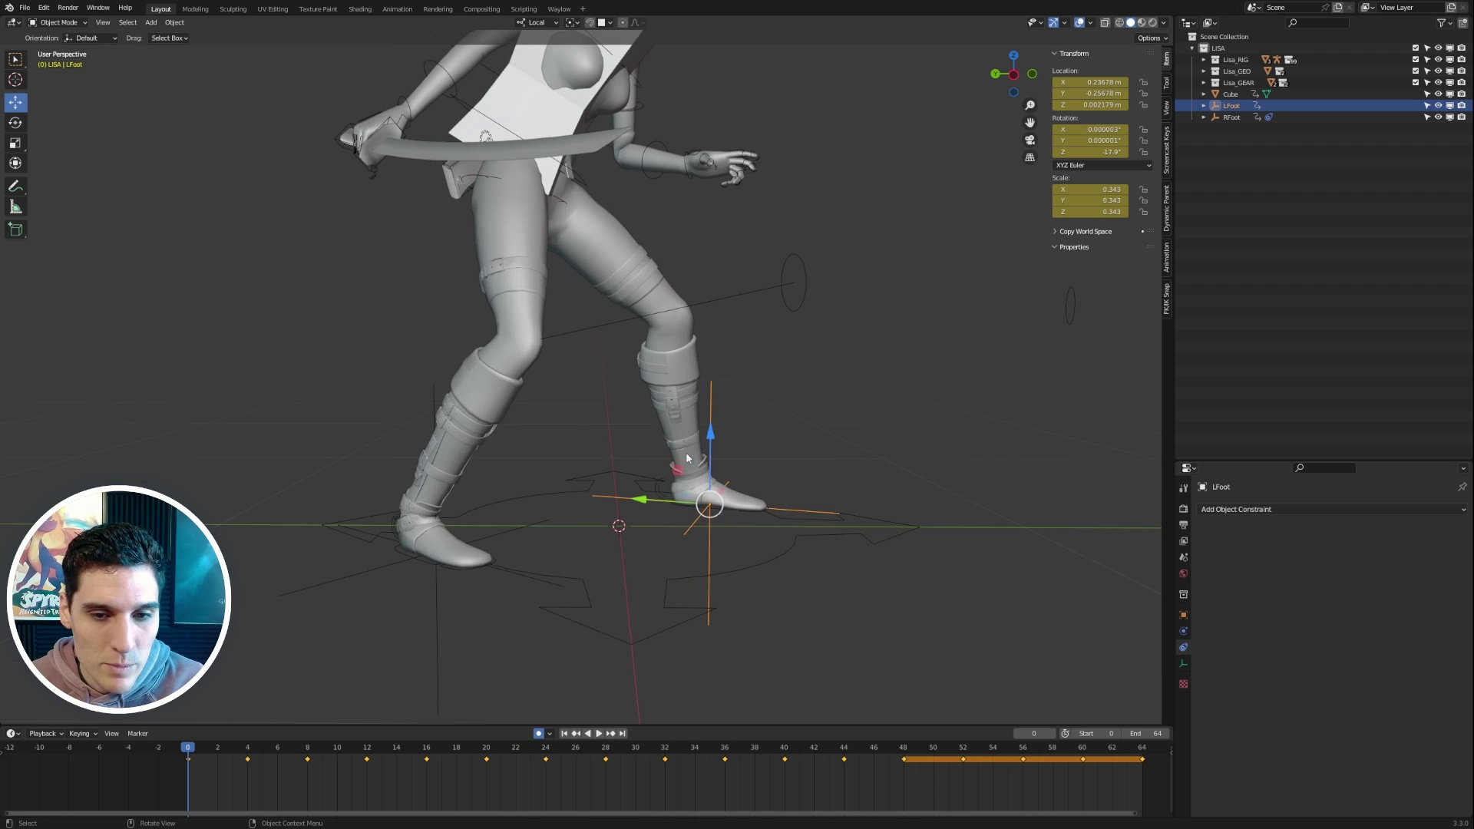
middle_drag(827, 407, 515, 550)
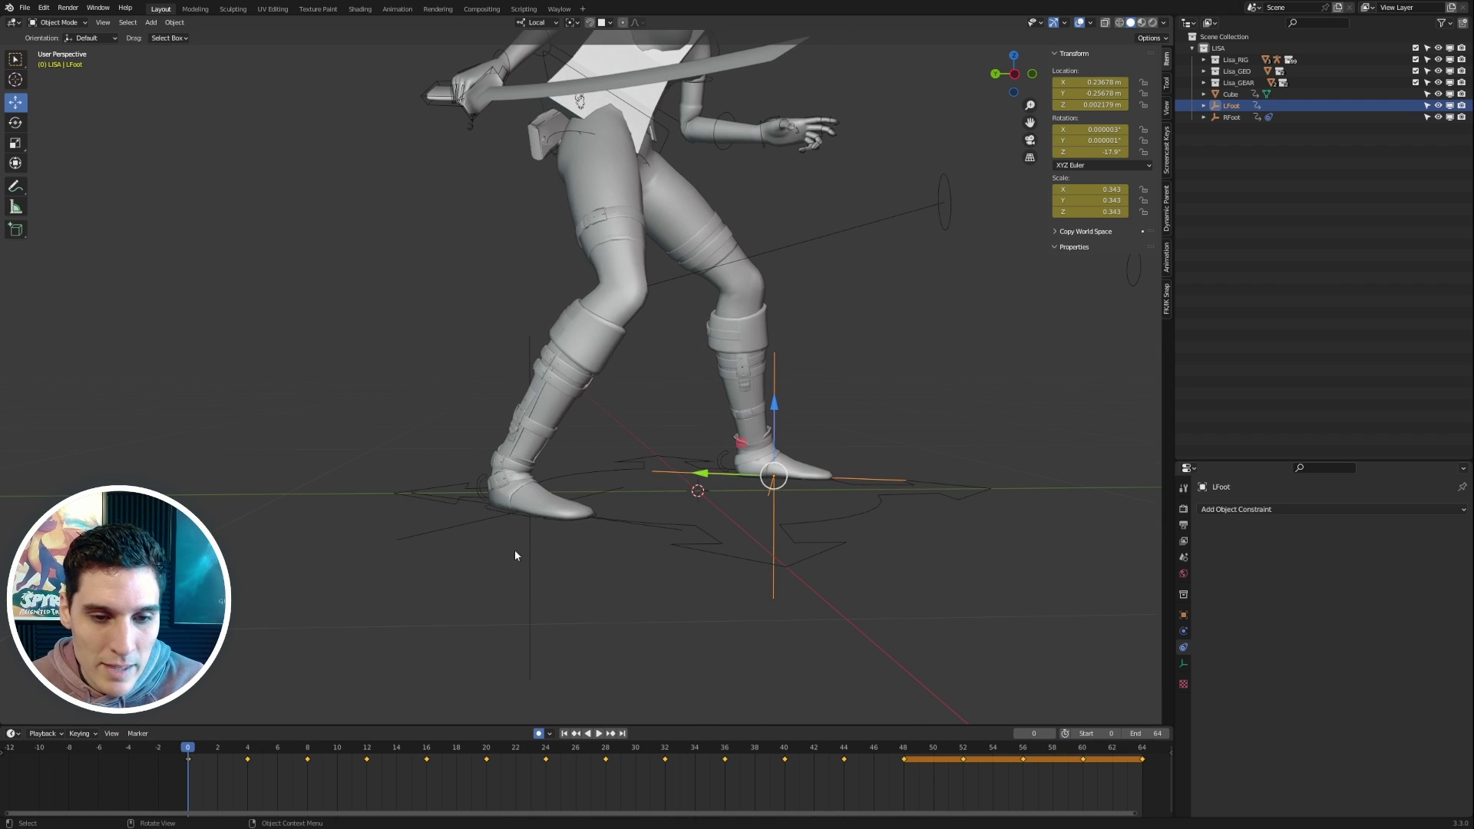
click(477, 526)
click(176, 22)
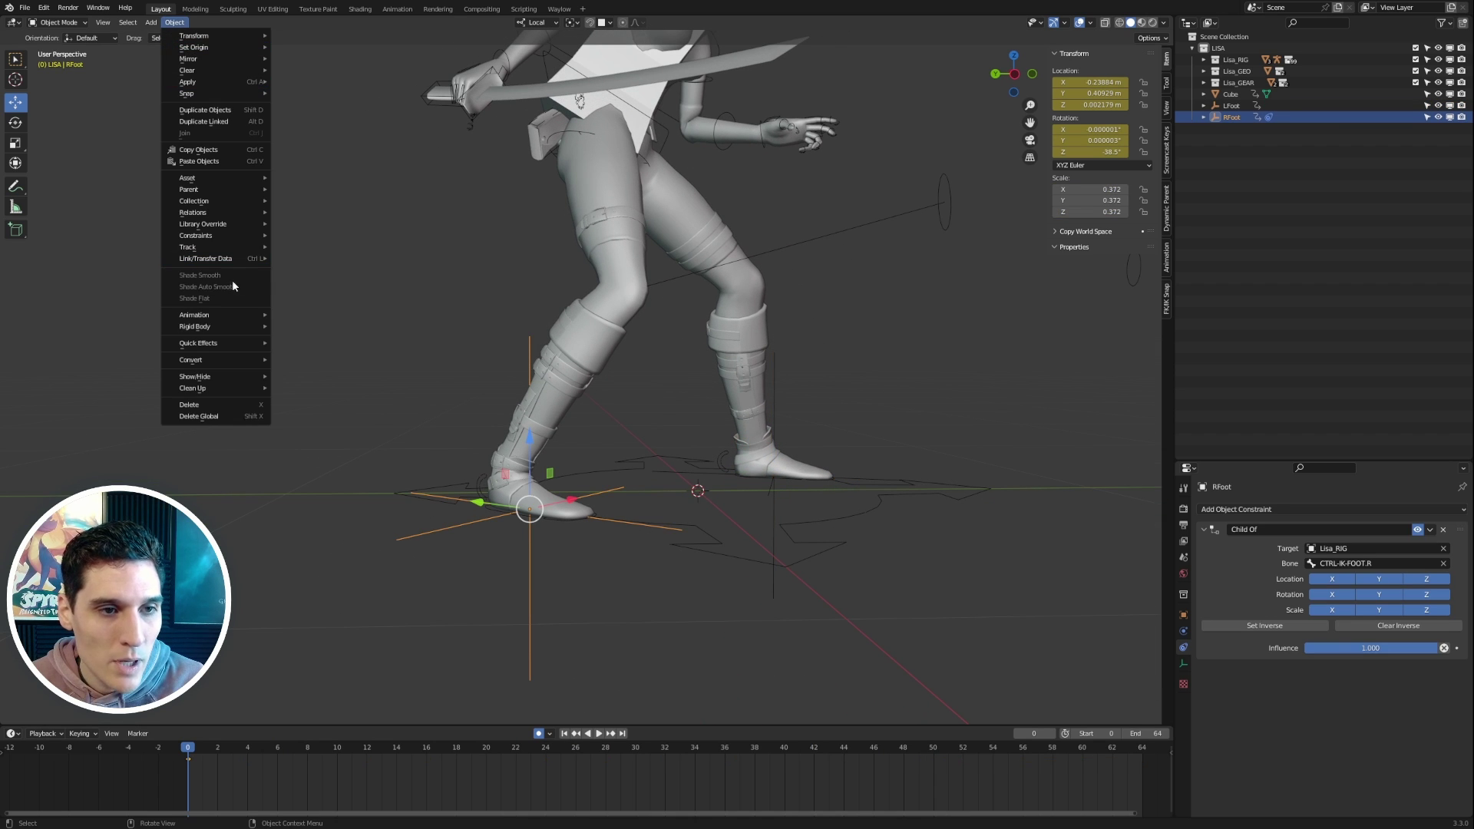
mouse_move(194, 315)
click(314, 367)
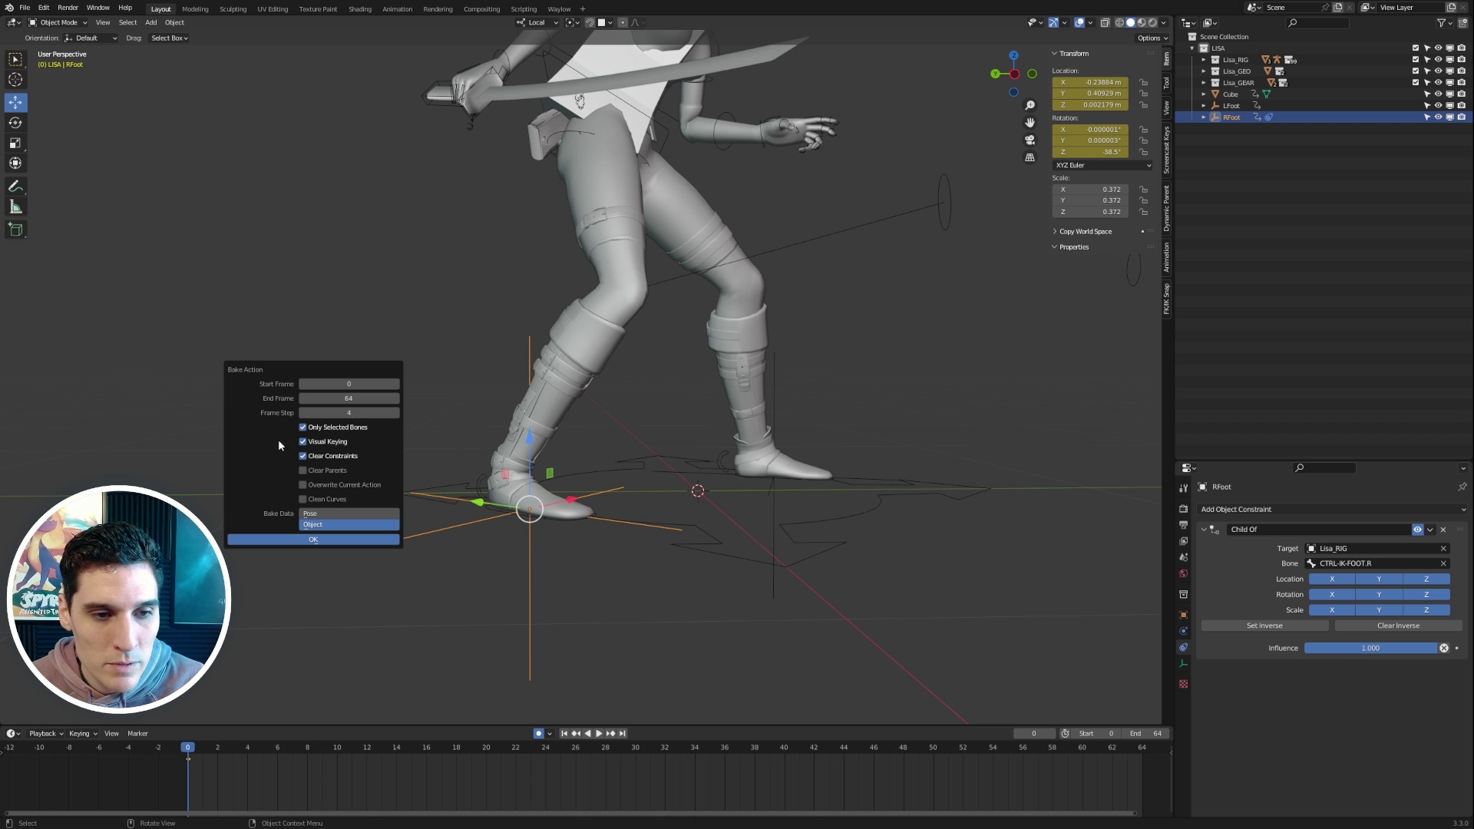
click(347, 525)
click(314, 539)
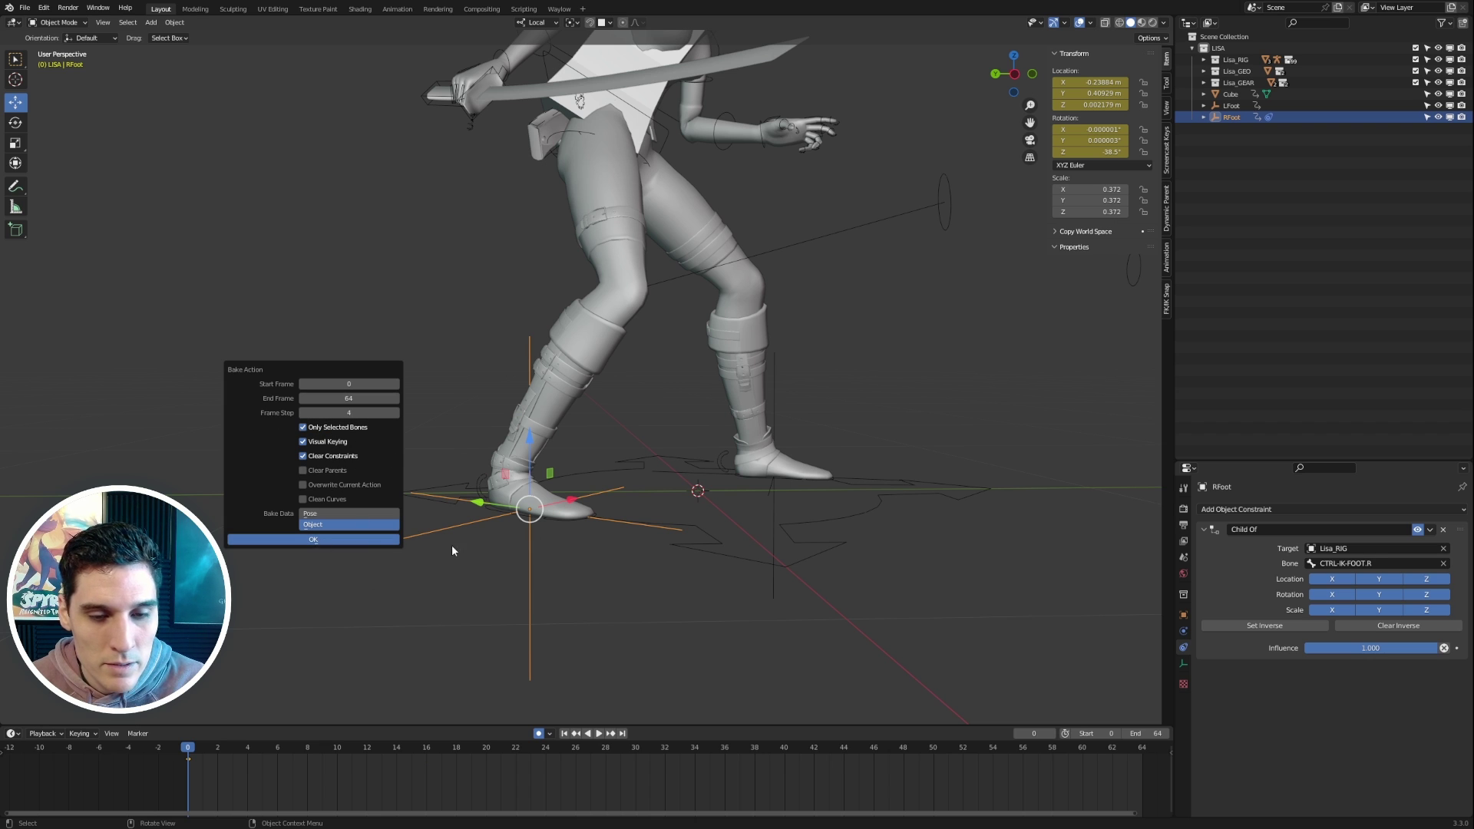
Play the animation to check the baked RFoot empty's motion, and return to frame 0
middle_drag(576, 522, 1231, 550)
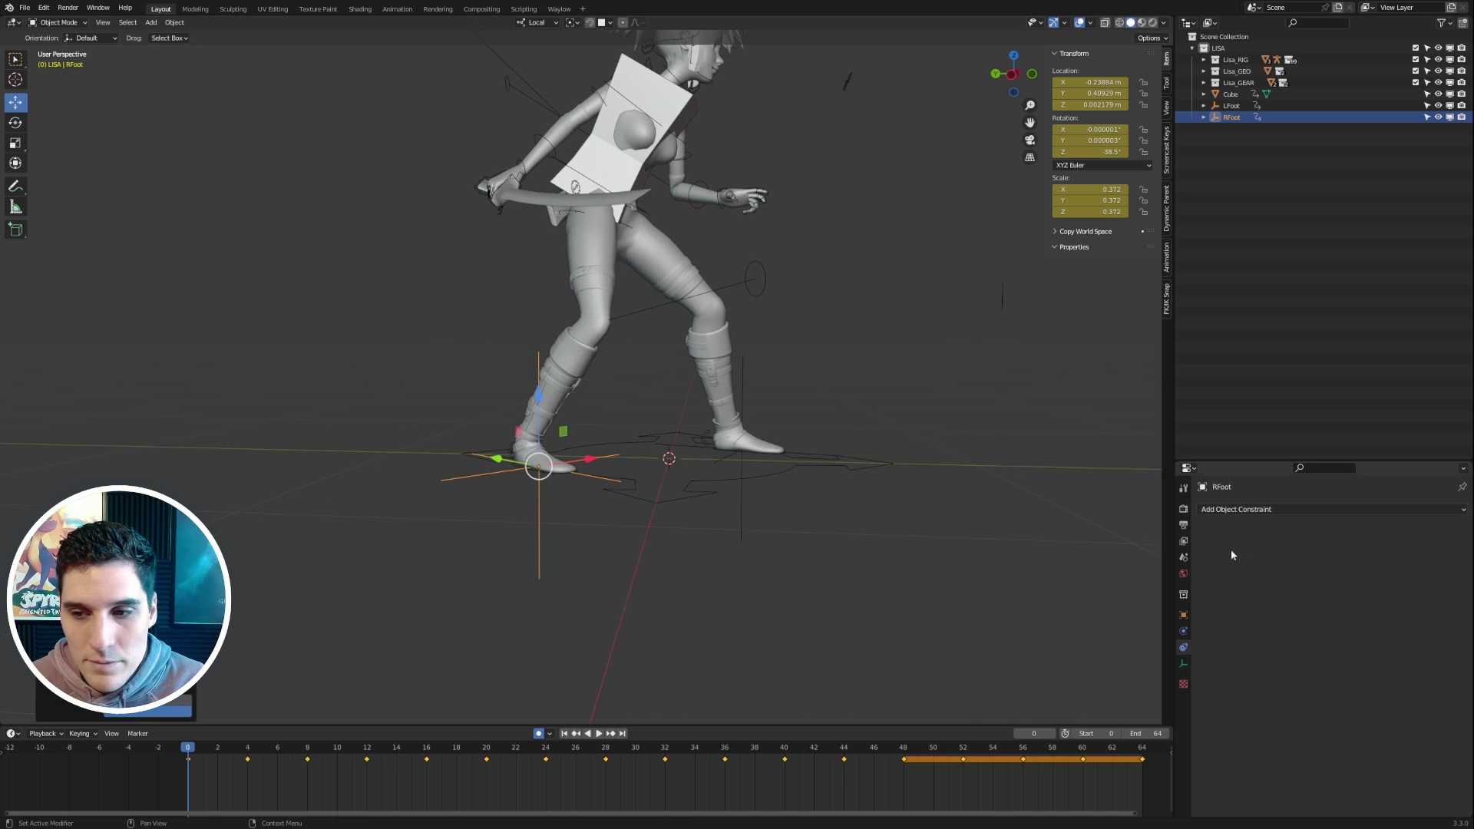
key(space)
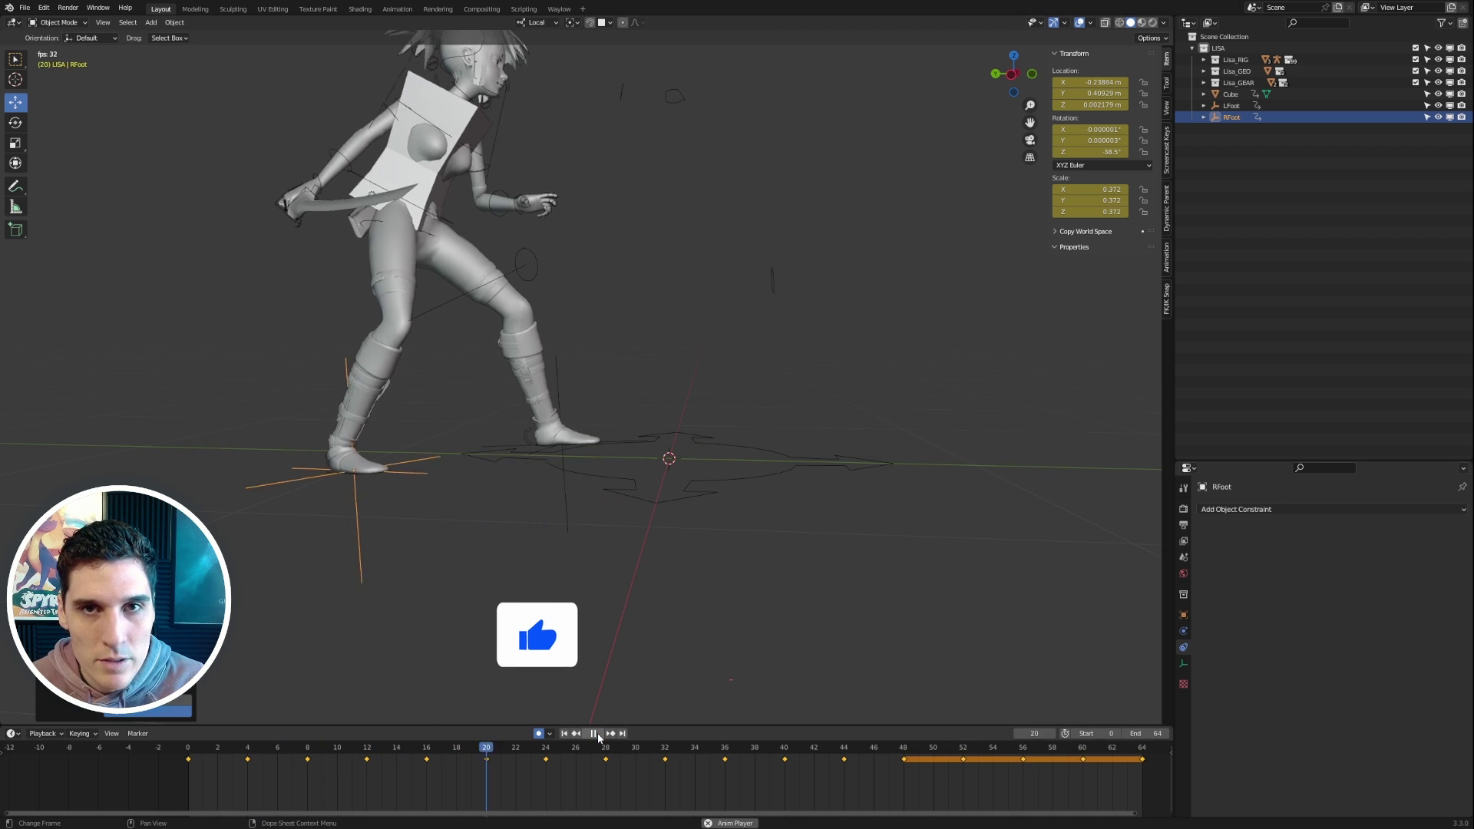
key(space)
drag(263, 751, 186, 751)
Select the CTRL-IK-FOOT.L bone of Lisa_RIG and copy its global transform
middle_drag(467, 493, 711, 404)
click(763, 482)
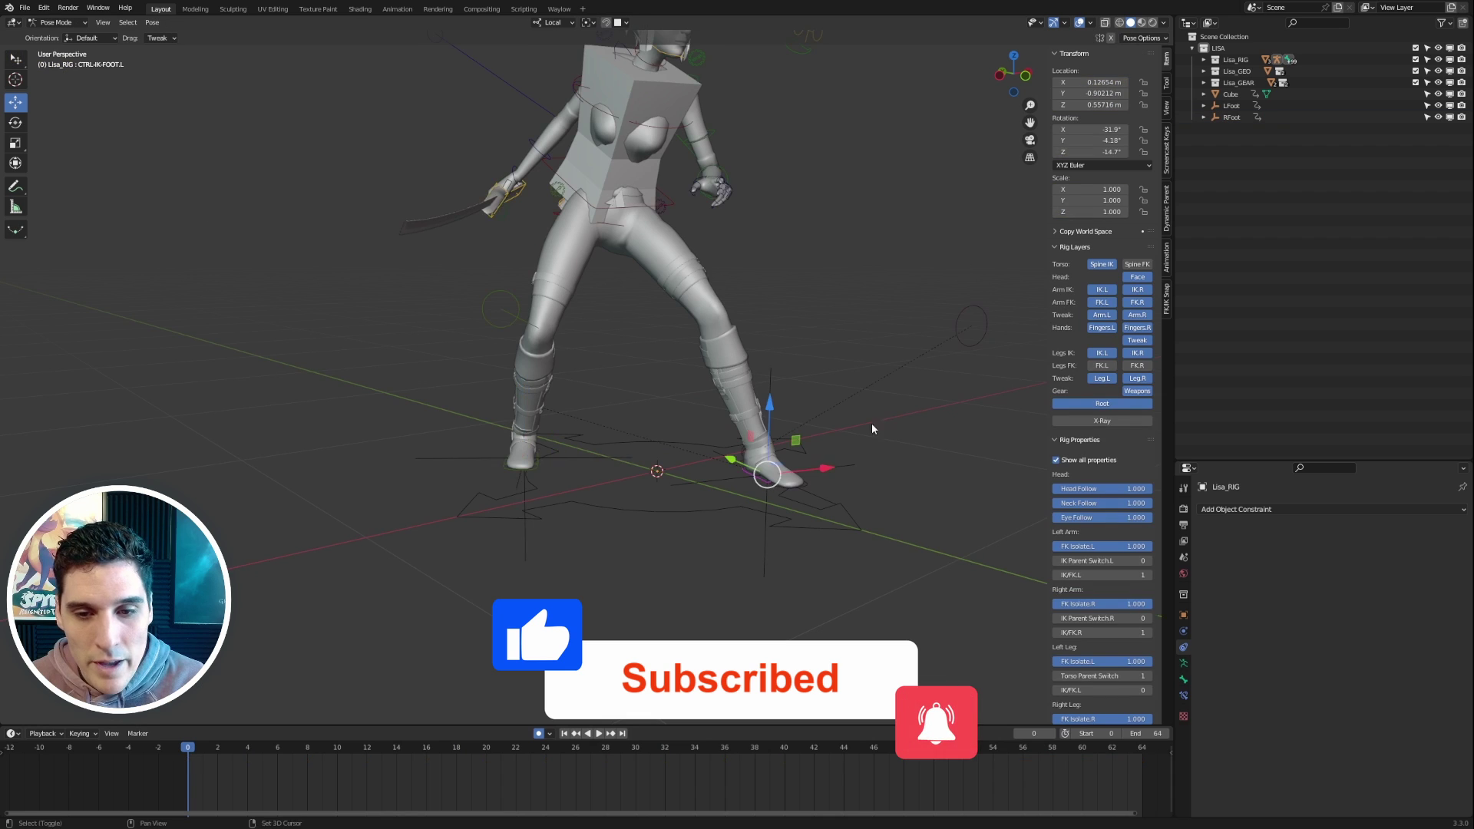
middle_drag(872, 424, 840, 432)
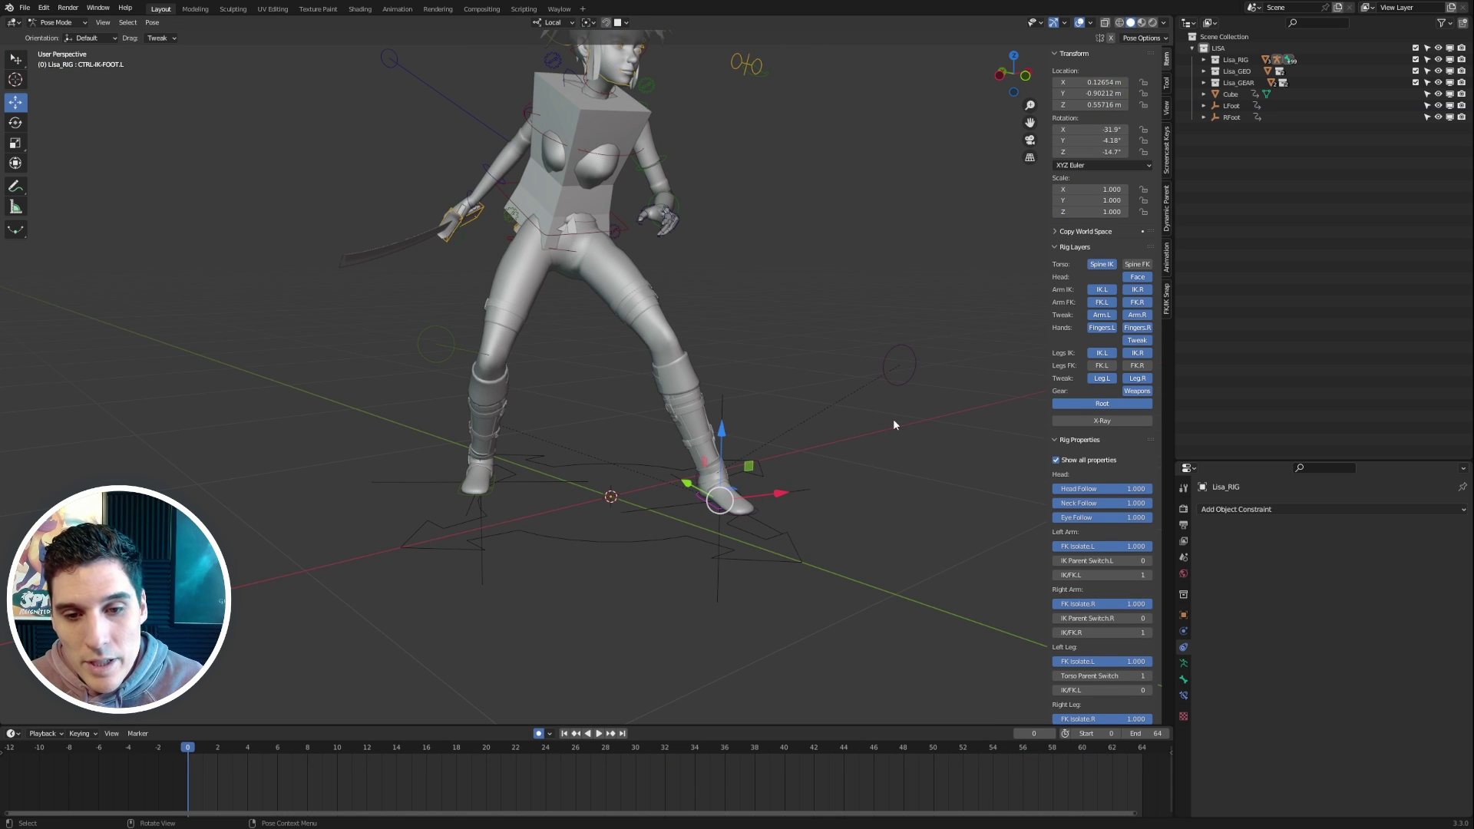
middle_drag(843, 421, 793, 457)
scroll(1129, 467, down, 6)
scroll(1129, 469, down, 1)
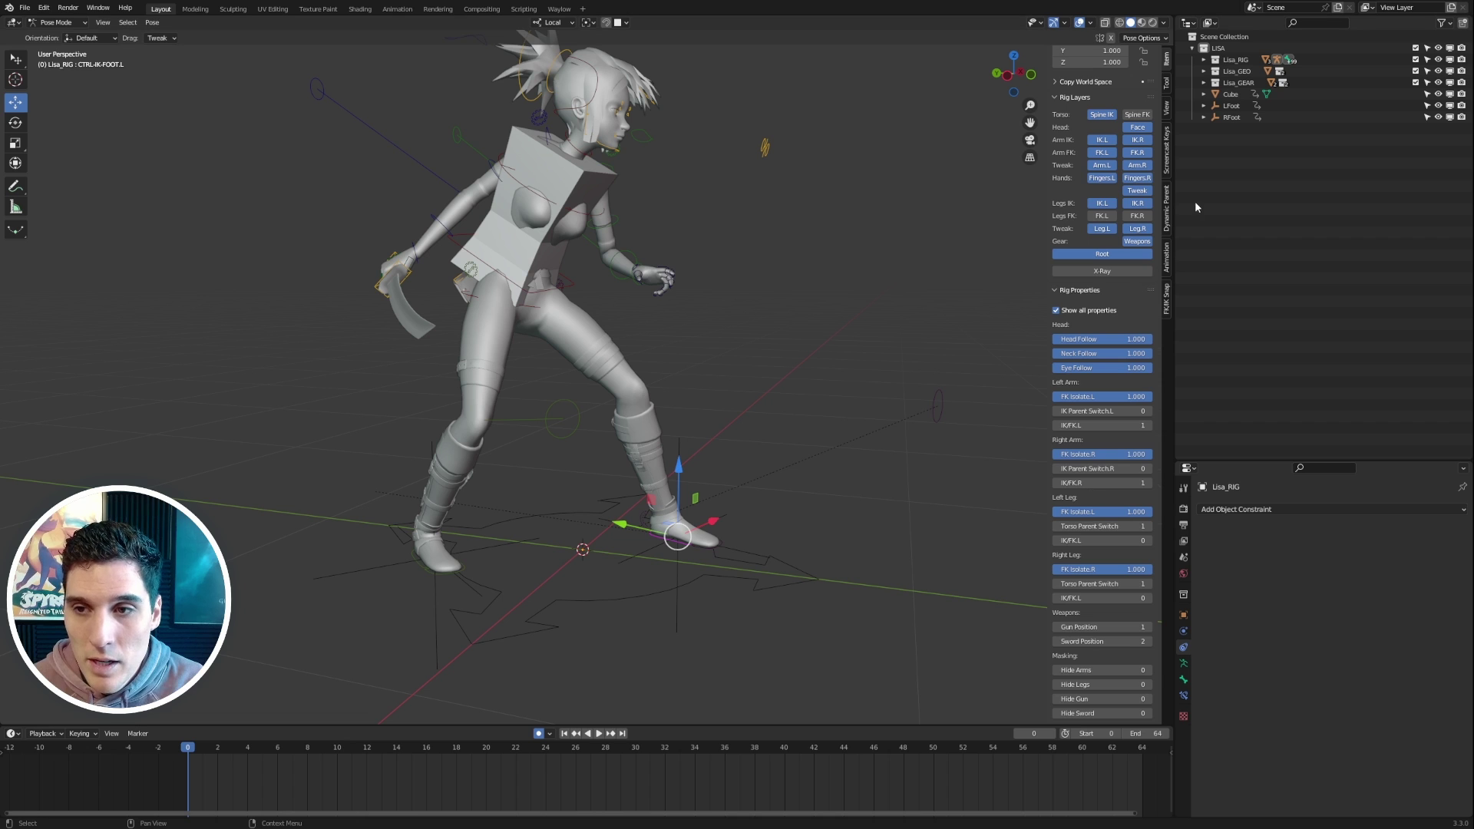
click(1167, 258)
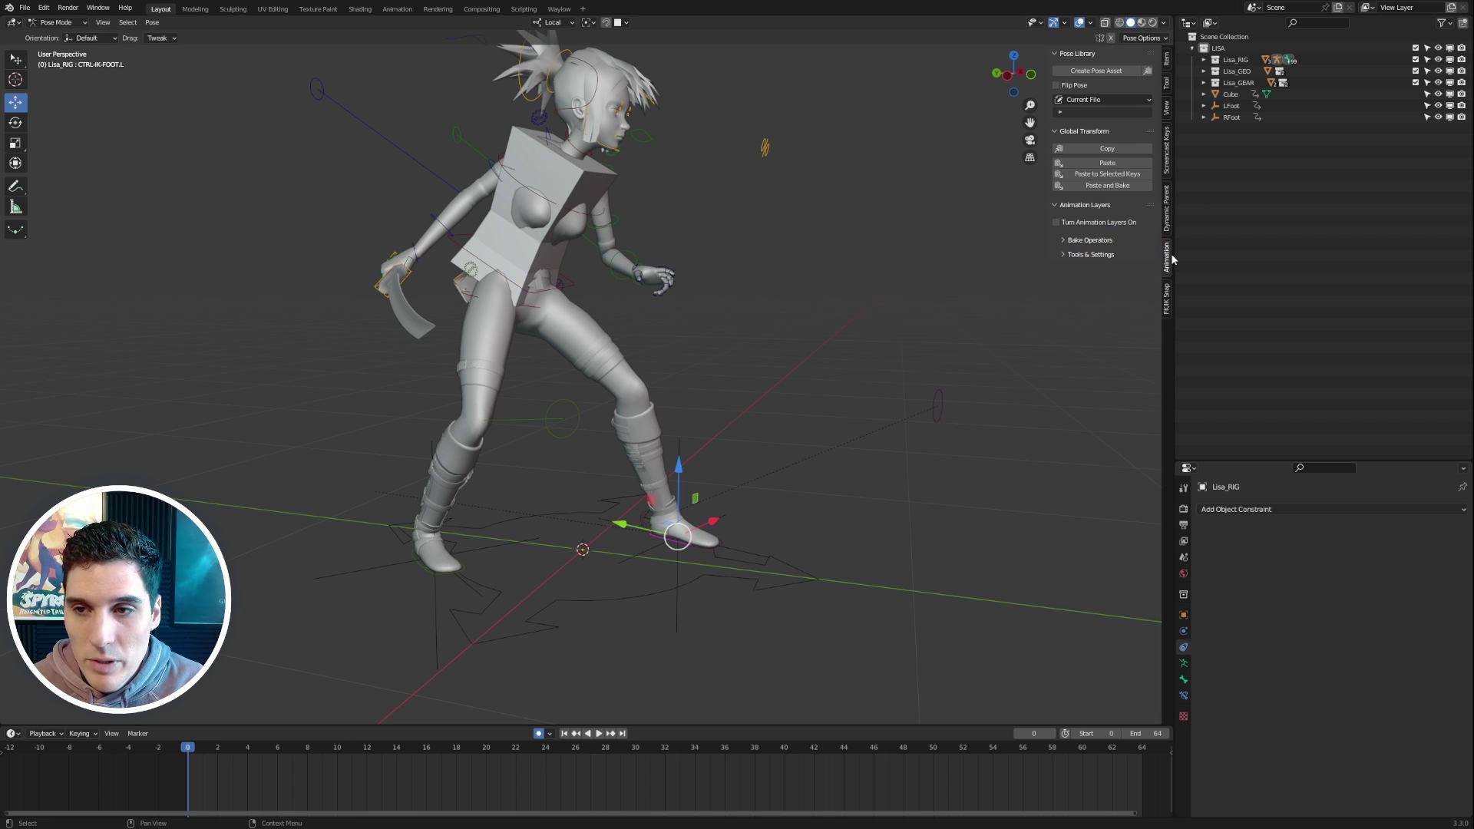
click(1102, 152)
Set the left leg's Torso Parent Switch to 0 in the rig properties
click(1166, 58)
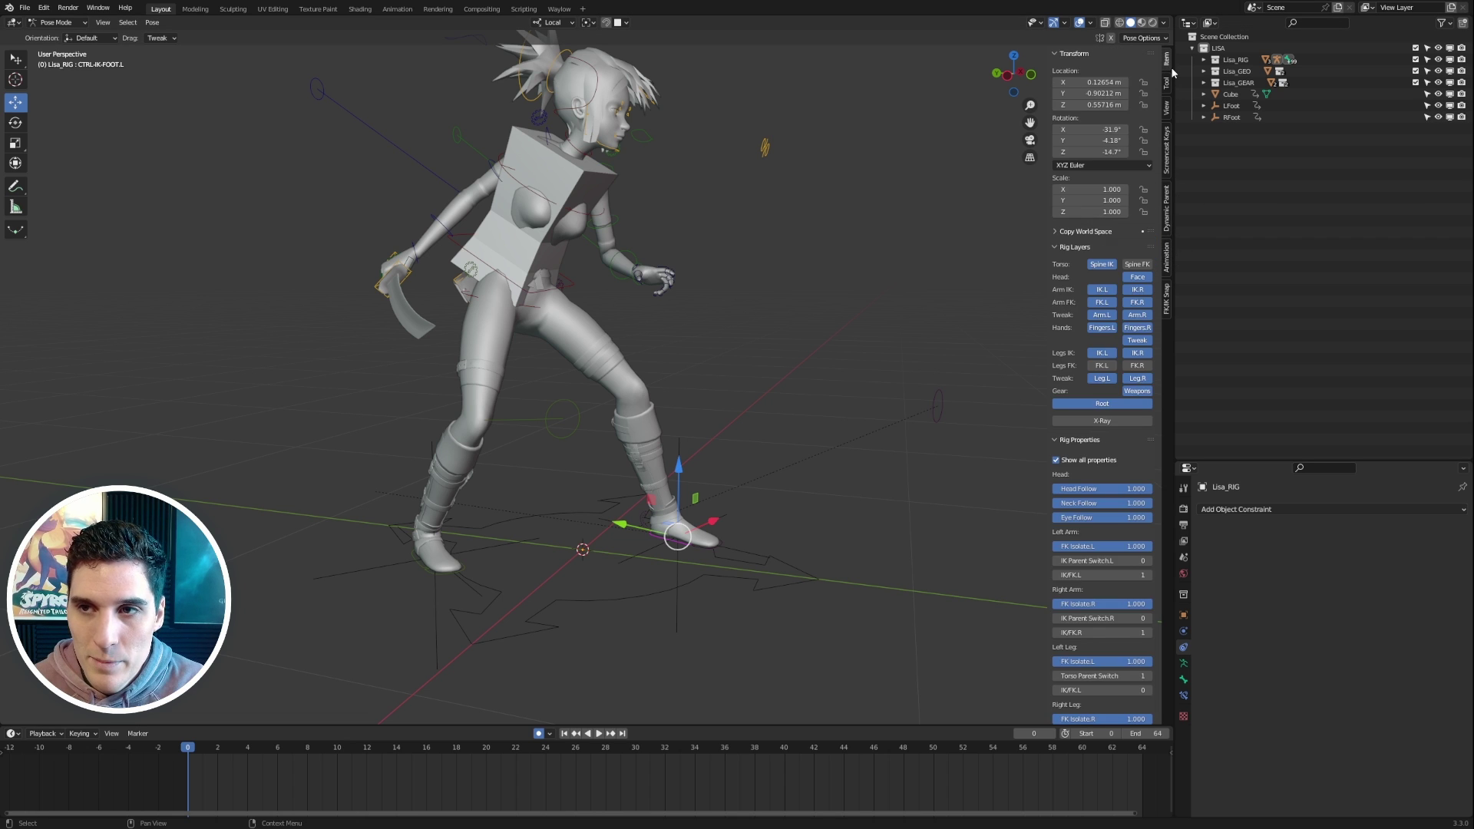
scroll(1098, 430, down, 5)
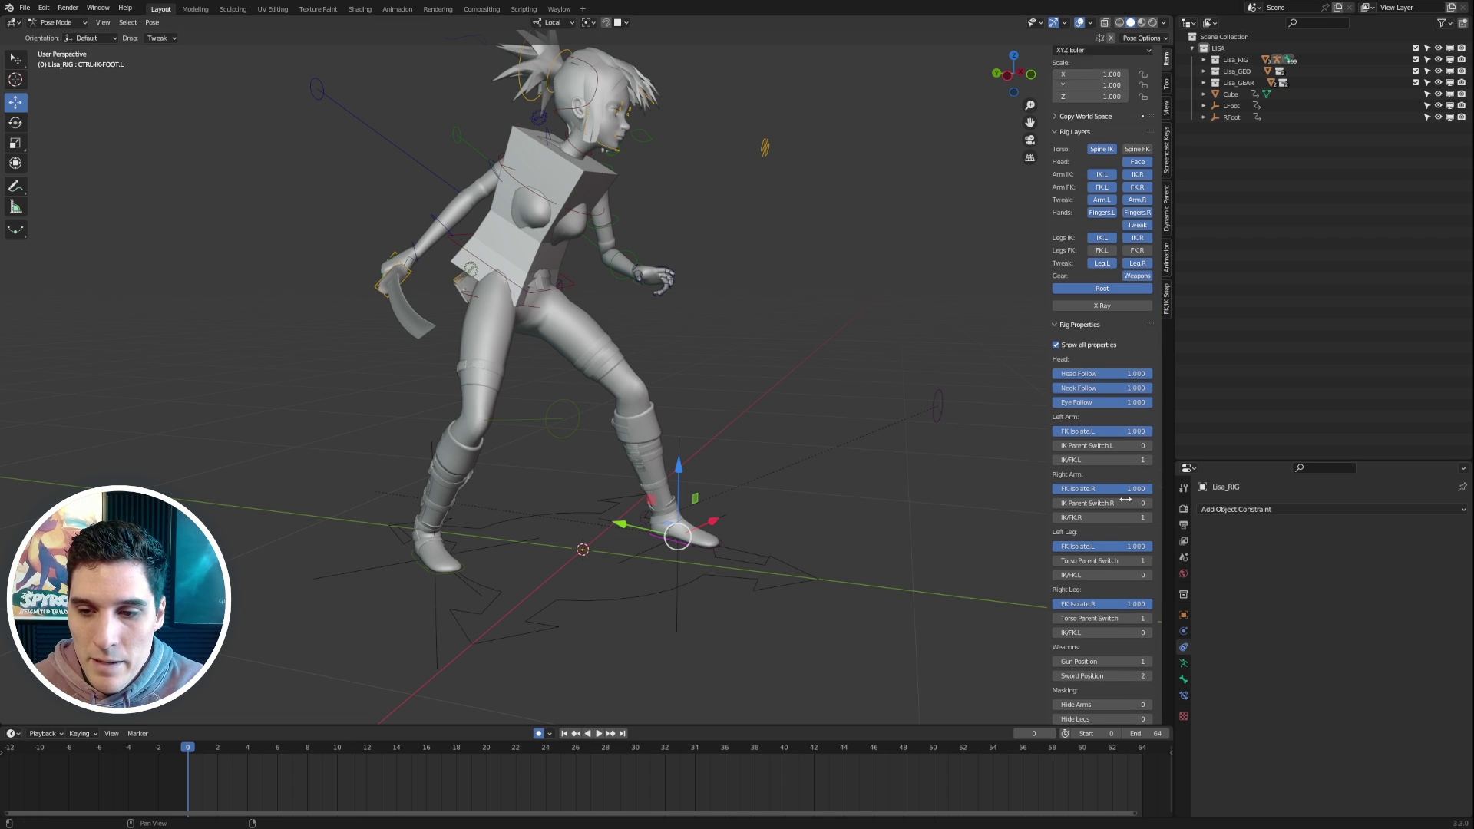
click(1056, 526)
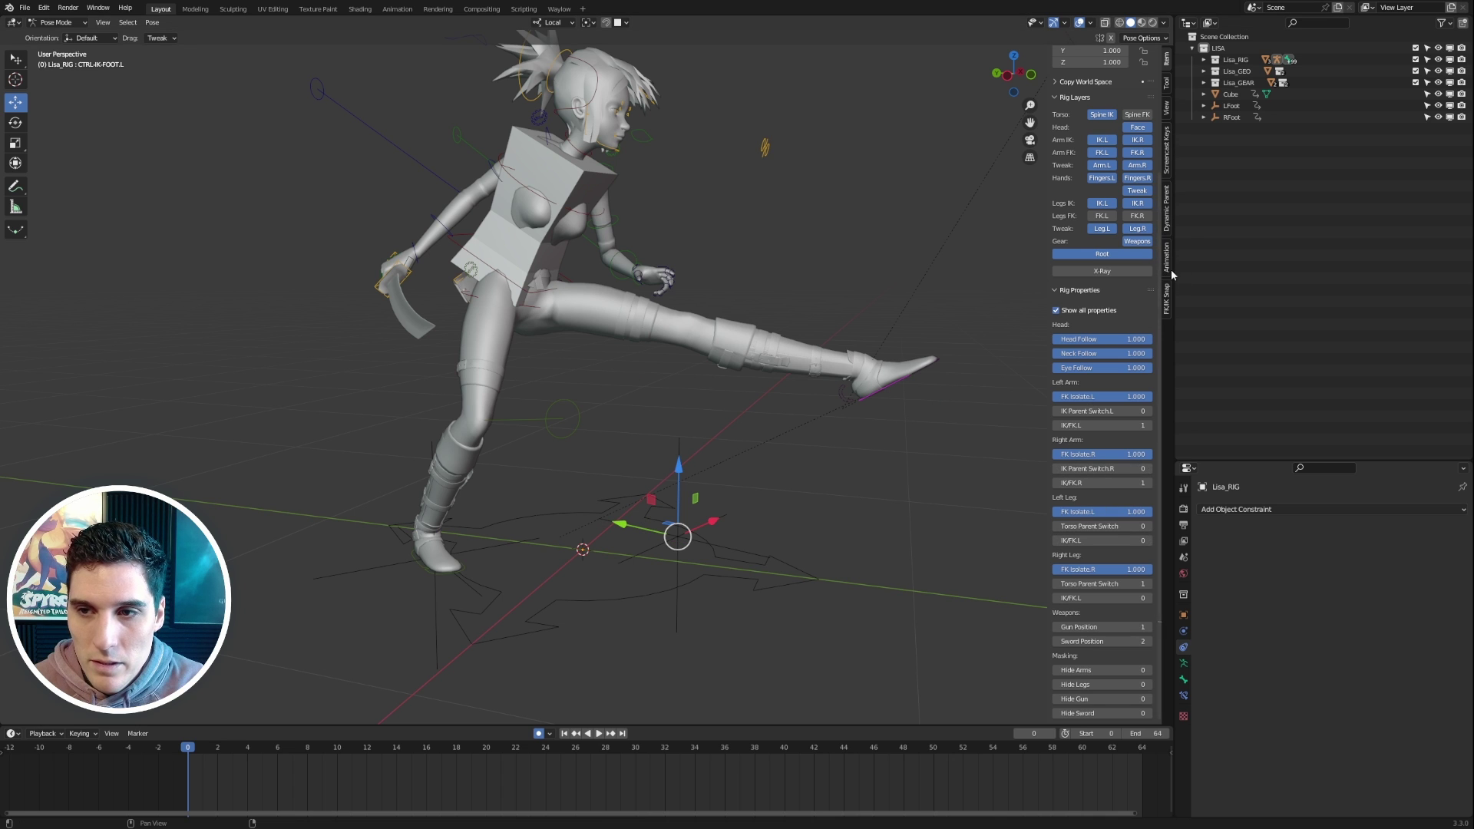
Paste the copied global transform back onto the left IK foot control
click(1167, 259)
click(1107, 163)
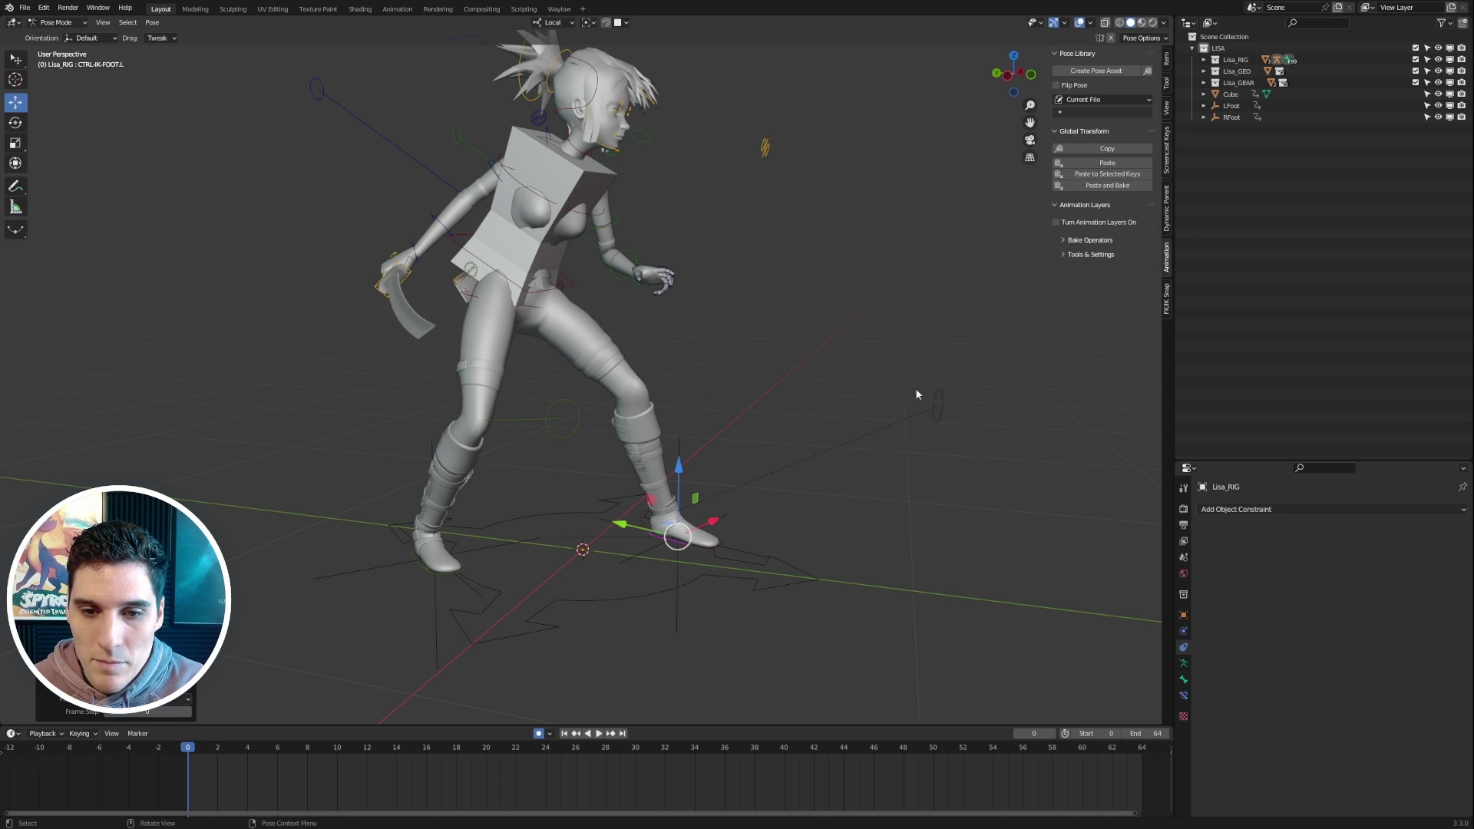
Set the right leg's Torso Parent Switch to 0 and paste the CTRL-IK-FOOT.R bone's global transform back onto it
click(412, 553)
middle_drag(683, 453, 714, 446)
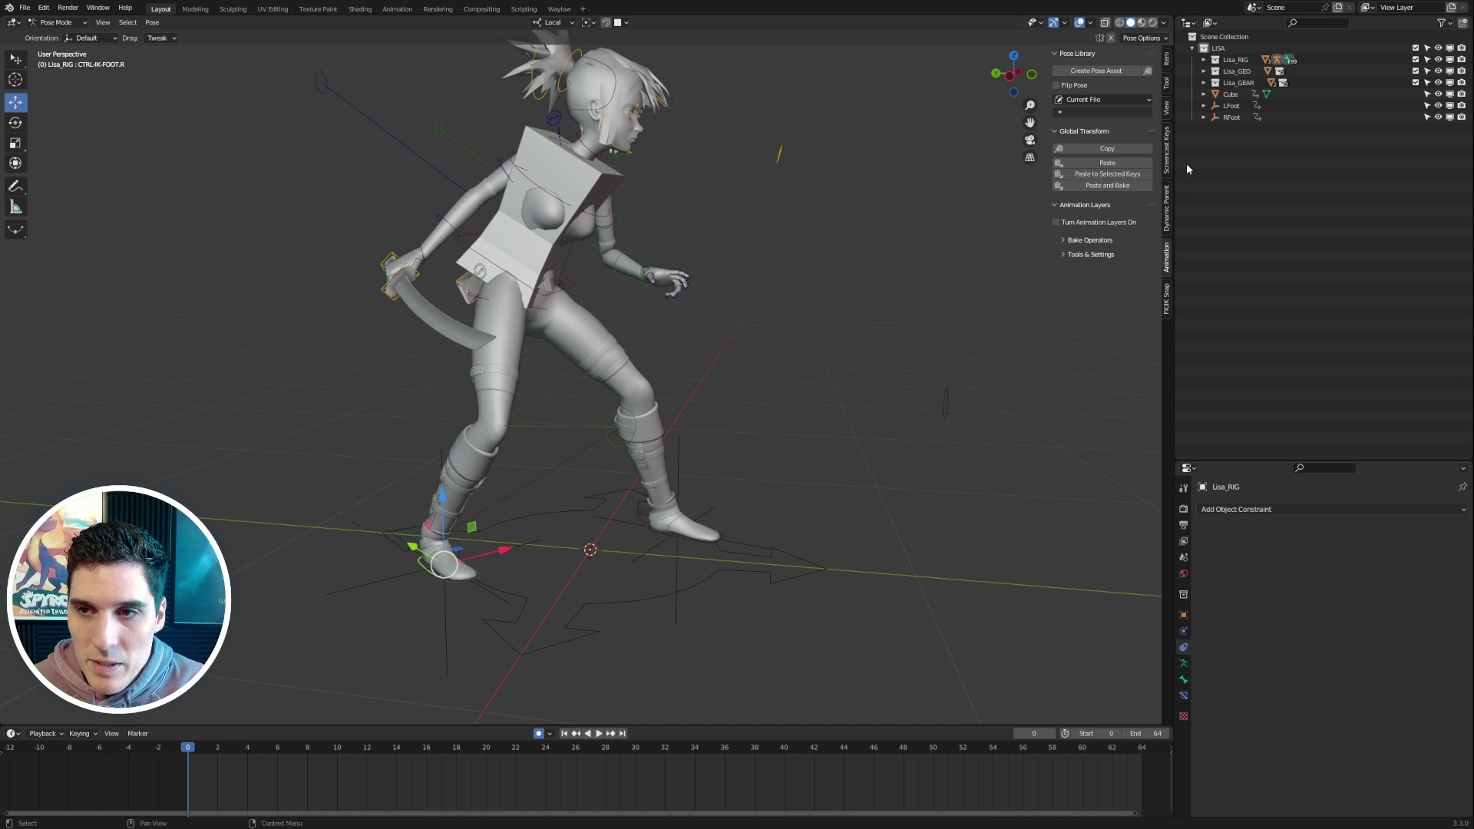
click(1166, 59)
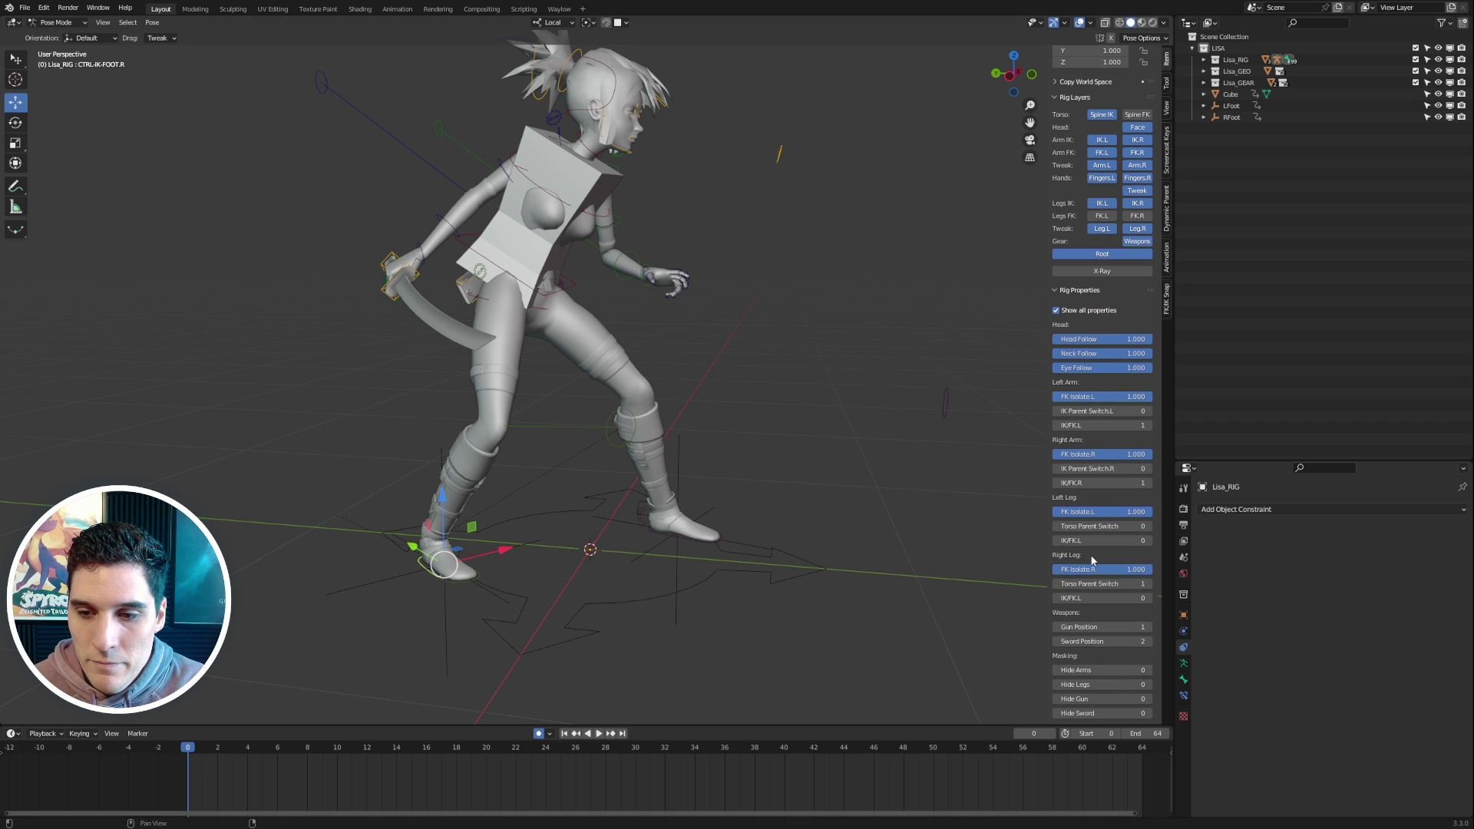
click(1057, 585)
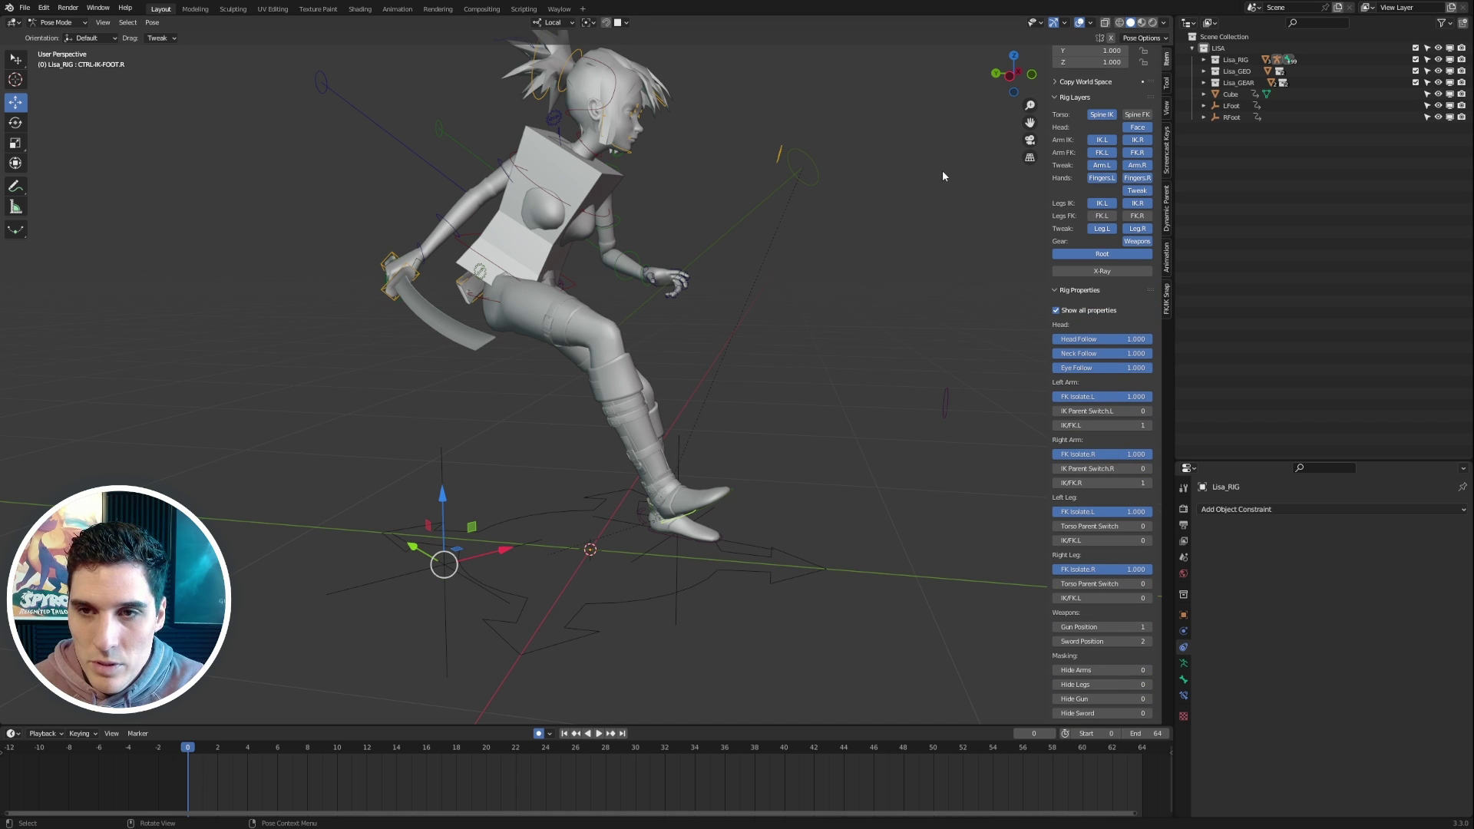
click(1166, 257)
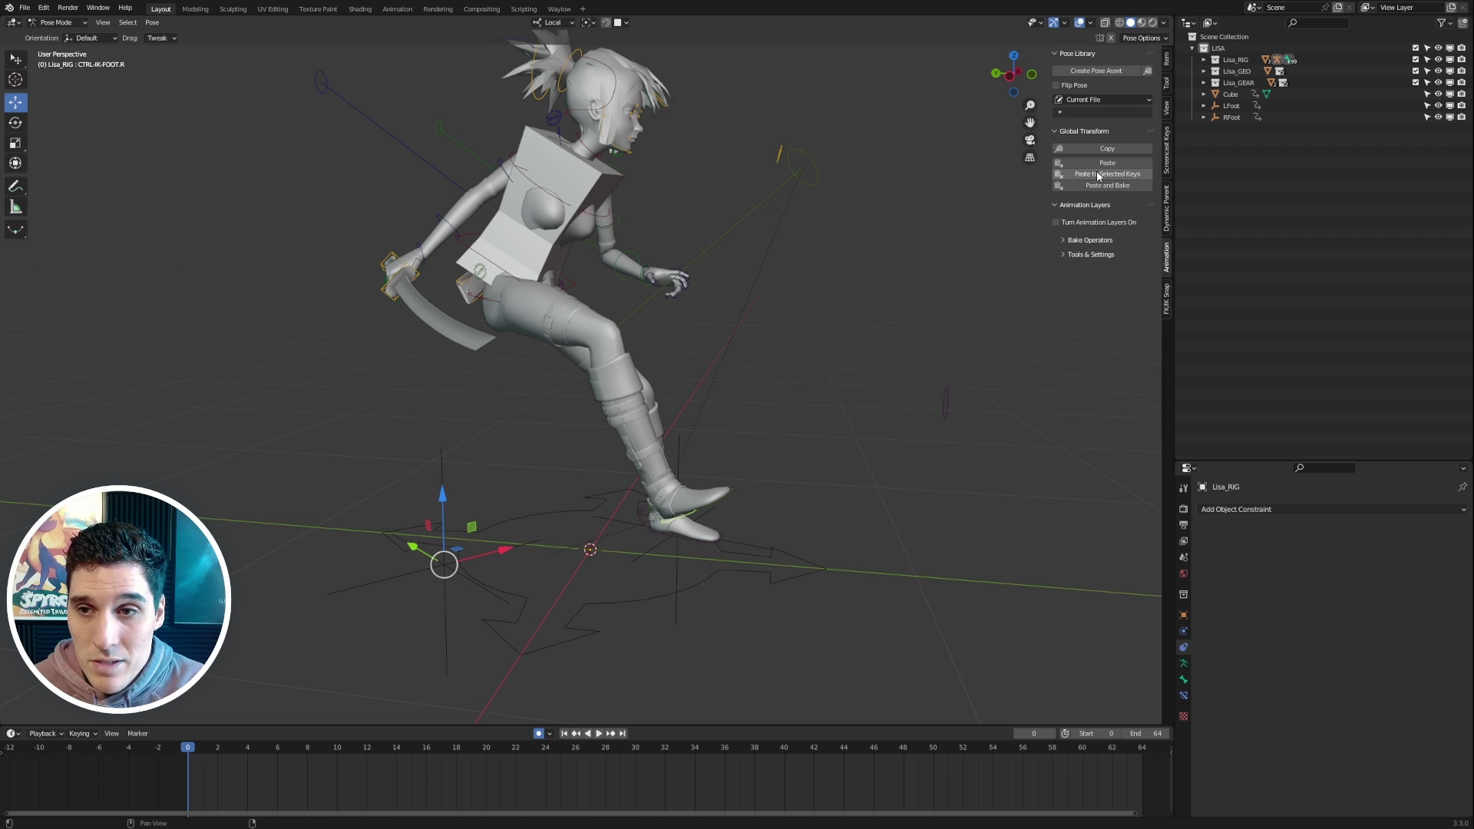
click(1099, 175)
Test-move the CTRL-TORSO control, play through the animation to check the unparented feet, and return to frame 0
click(546, 290)
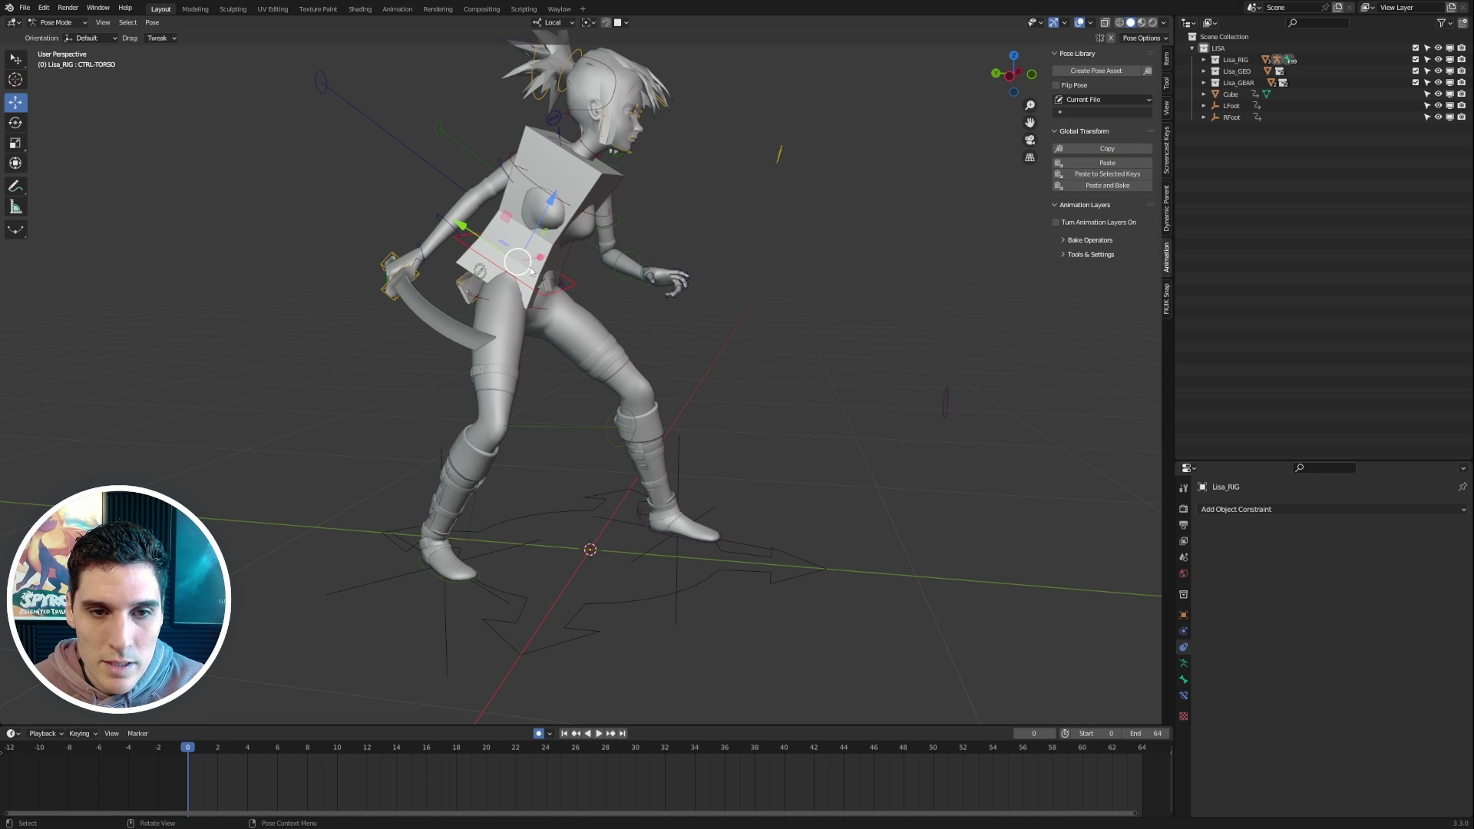
drag(530, 269, 559, 335)
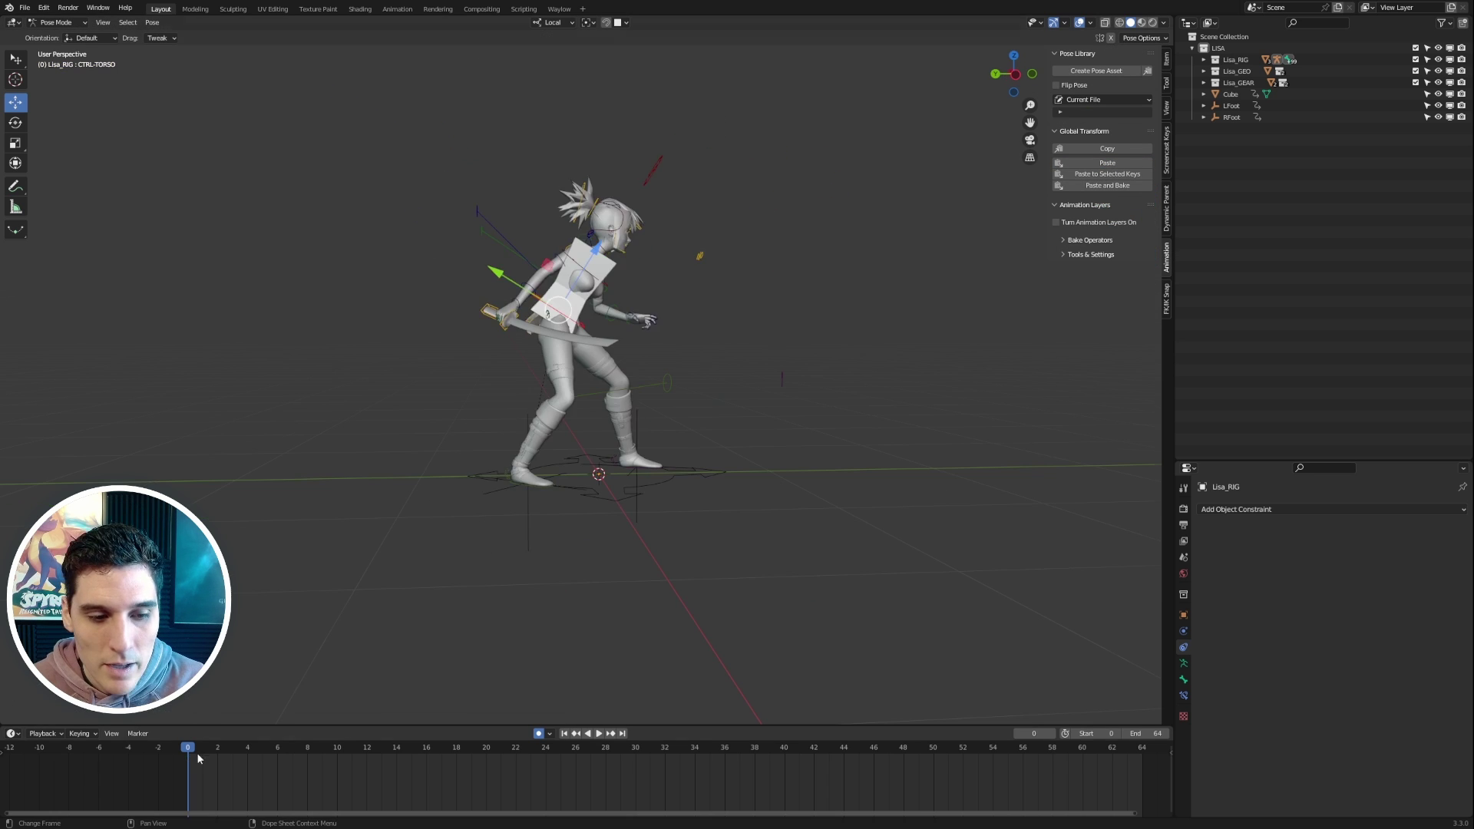
drag(198, 759, 706, 728)
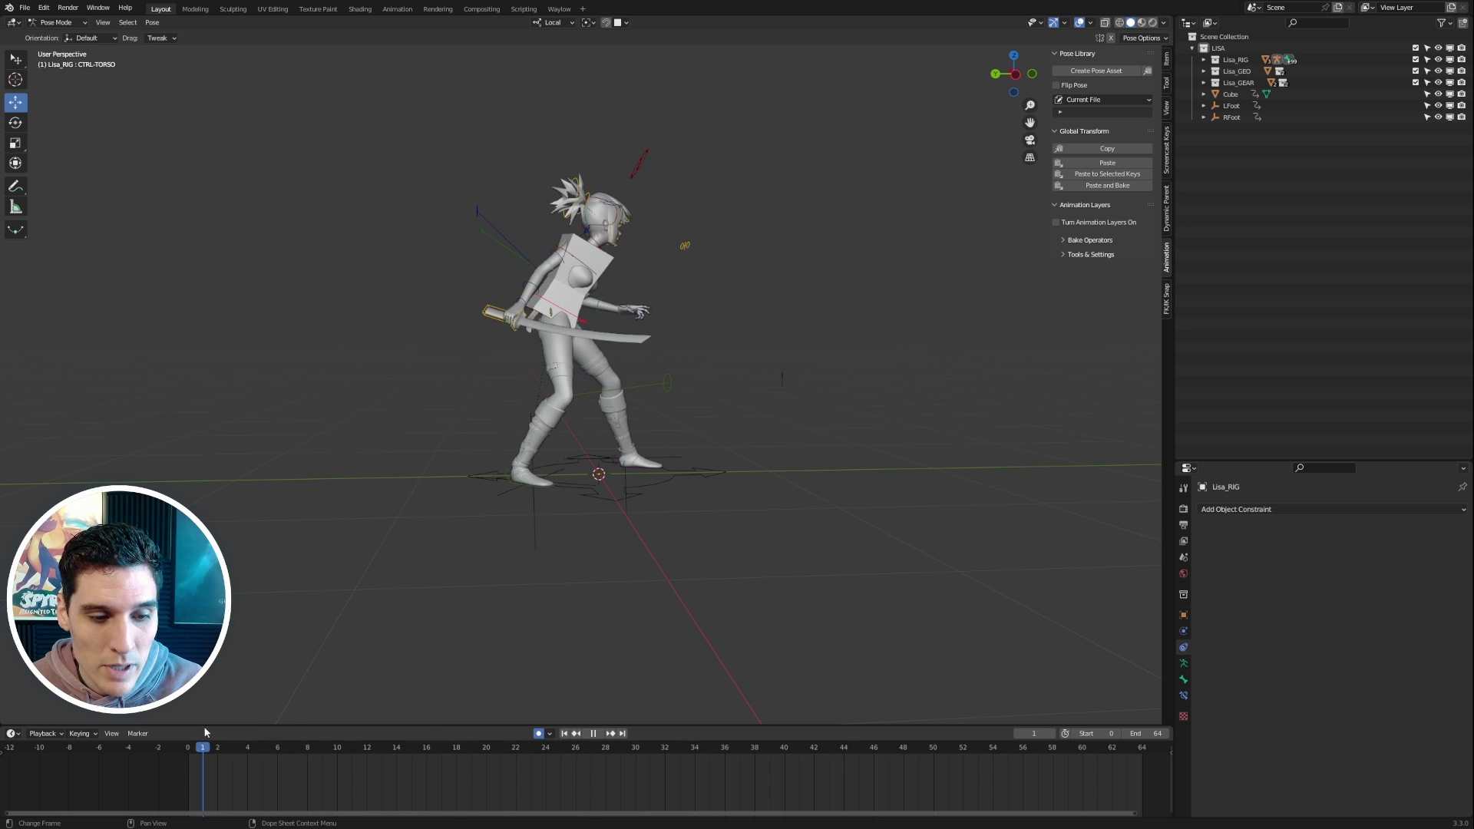
drag(204, 729, 192, 727)
key(space)
Add a Child Of bone constraint to CTRL-IK-FOOT.L with the LFoot empty as its target
scroll(759, 475, up, 3)
middle_drag(759, 475, 817, 441)
scroll(757, 432, up, 2)
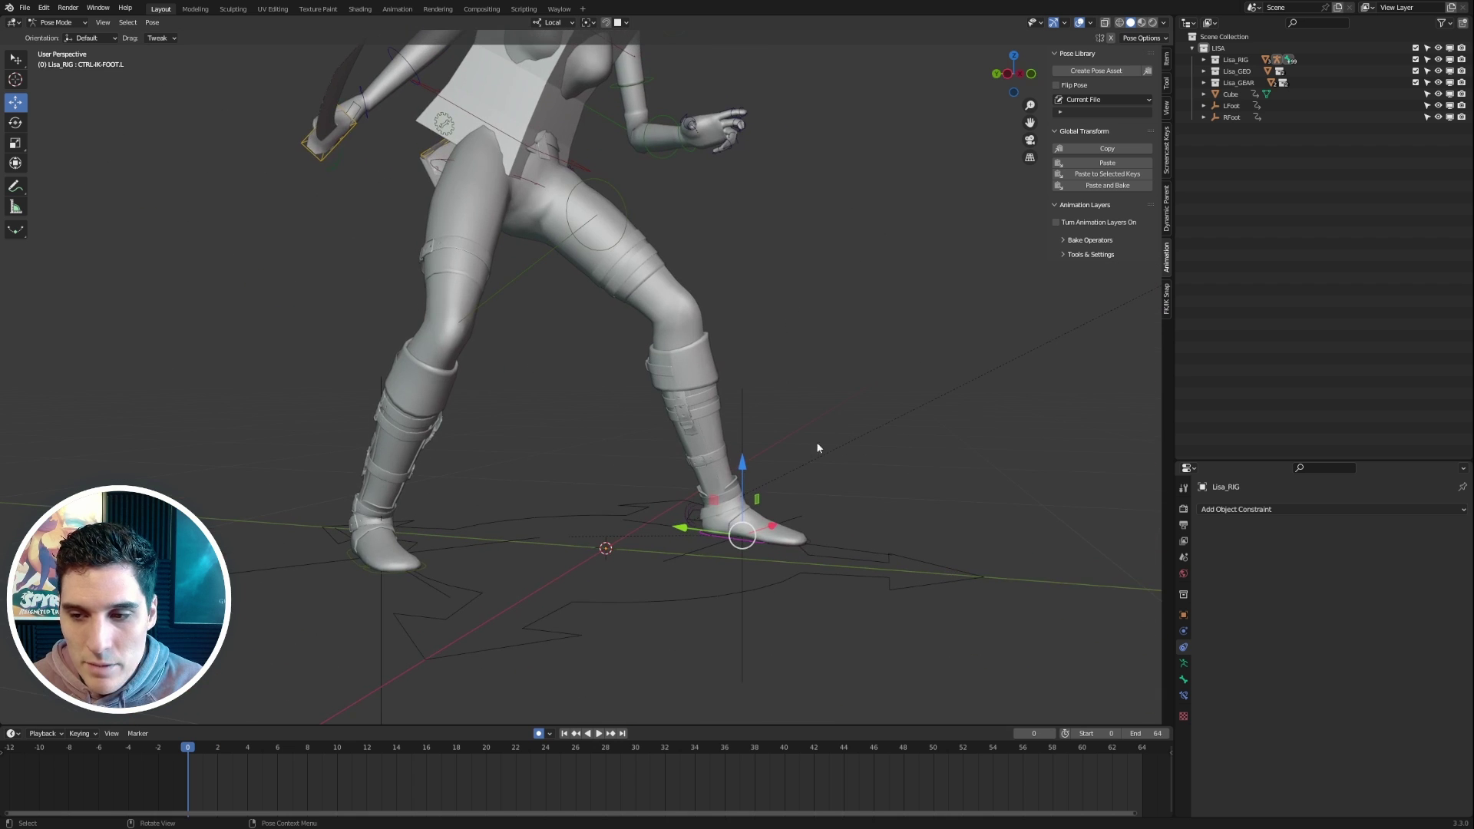
click(1184, 696)
scroll(867, 471, down, 3)
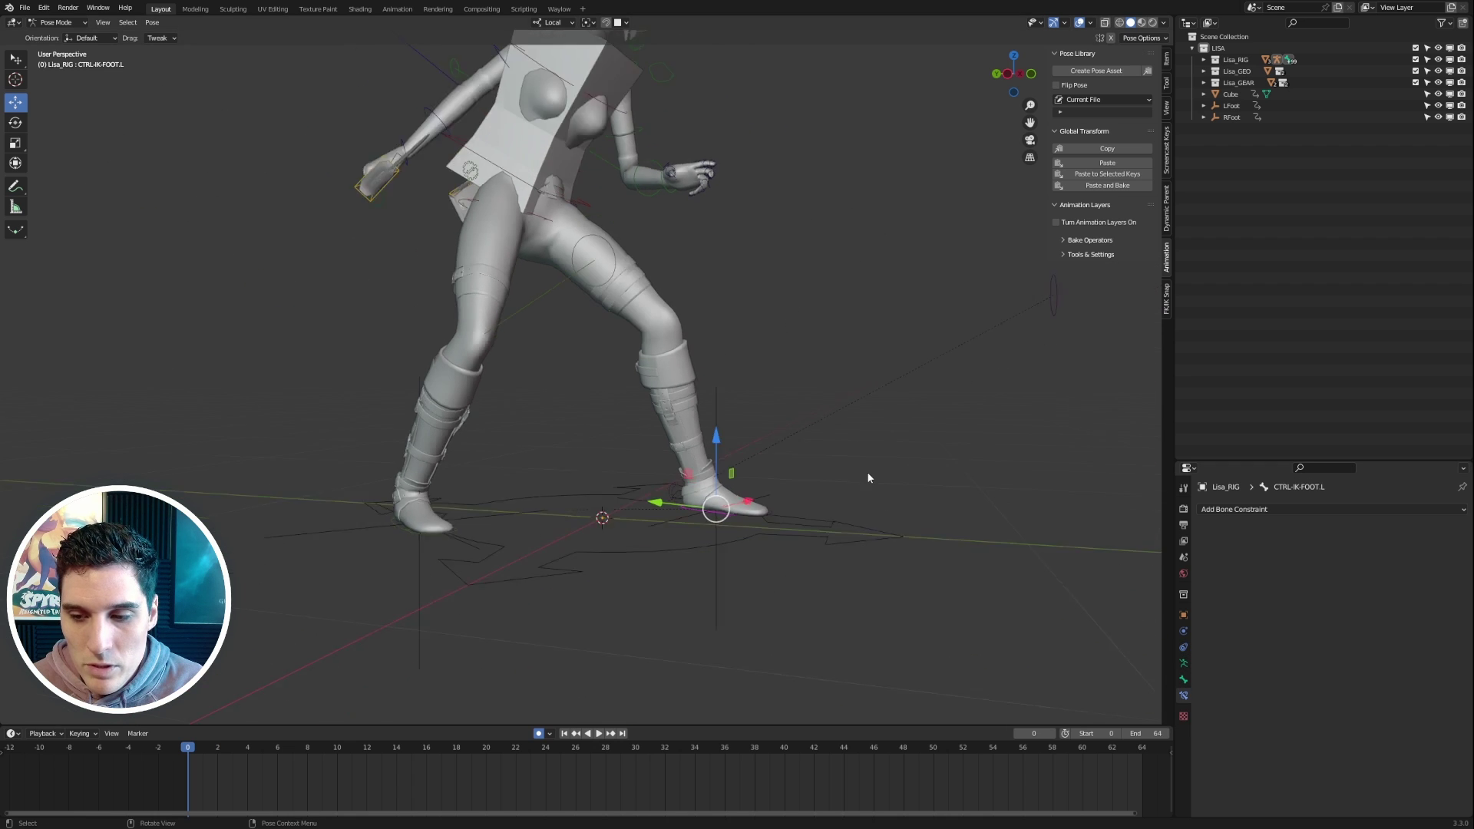
middle_drag(868, 471, 878, 472)
scroll(878, 472, up, 3)
click(1309, 509)
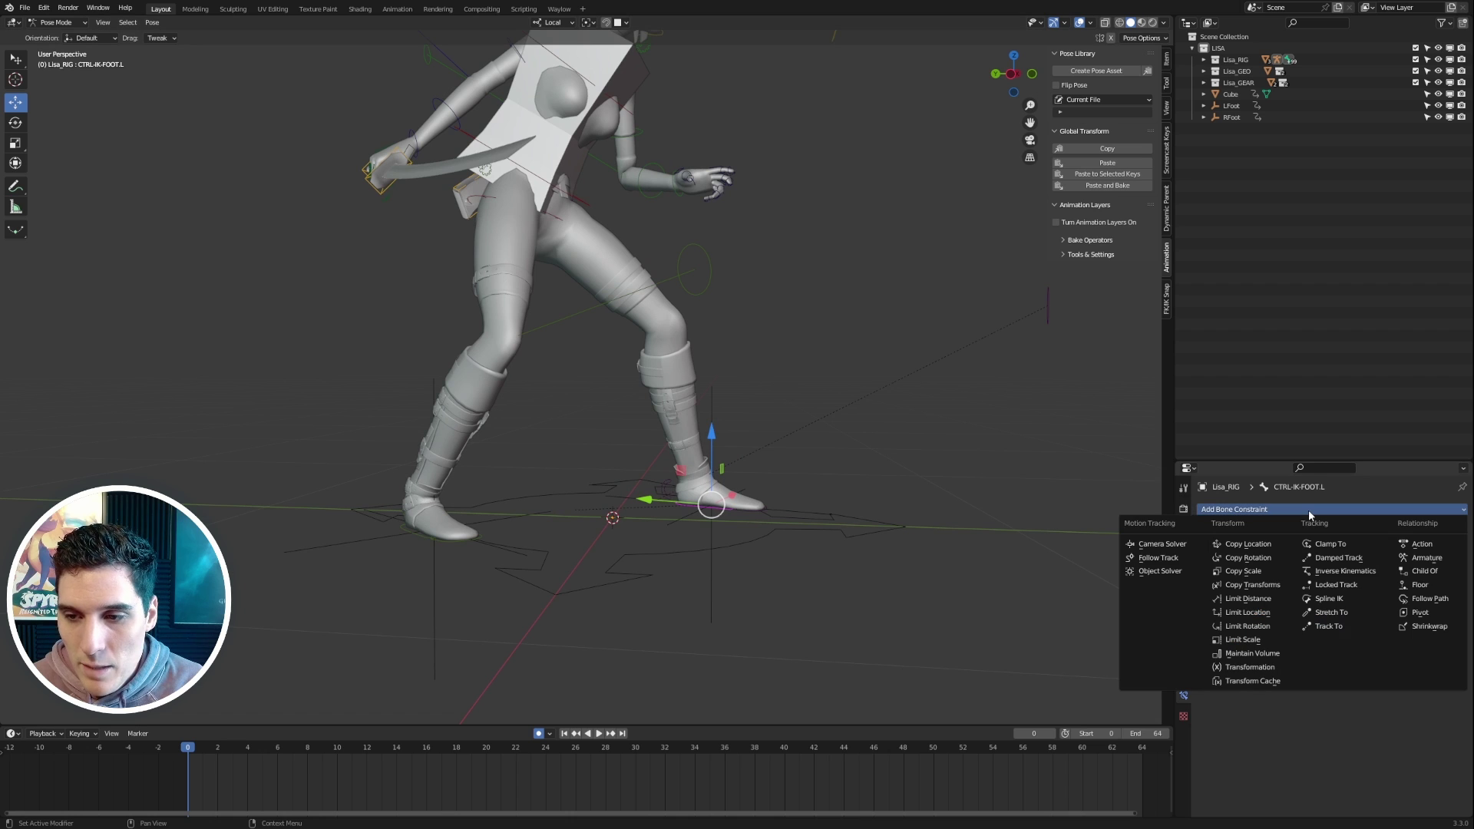
click(1425, 570)
click(1445, 549)
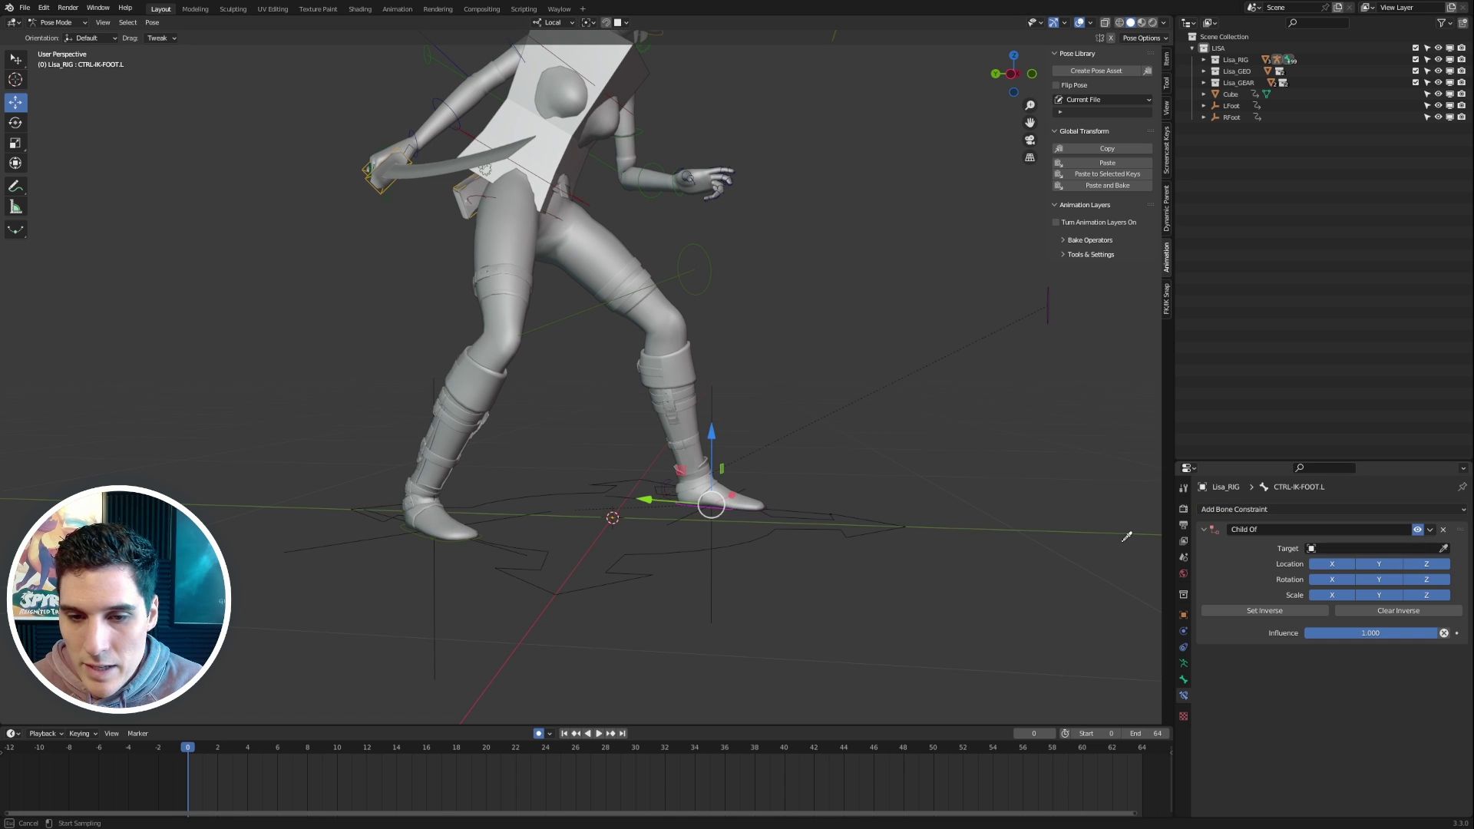
click(714, 392)
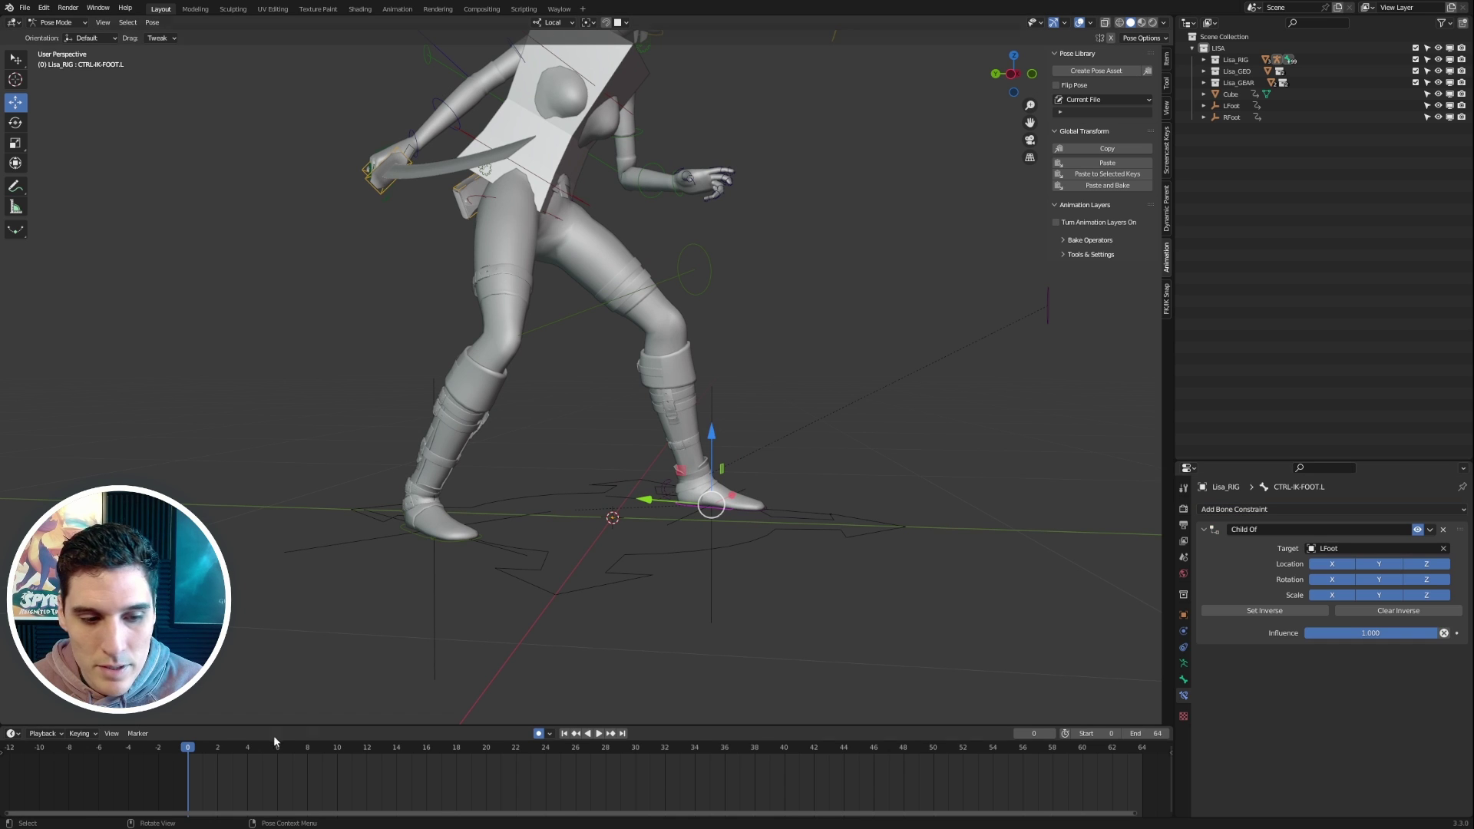
Play the animation to check the left foot's motion, and return to frame 0
key(space)
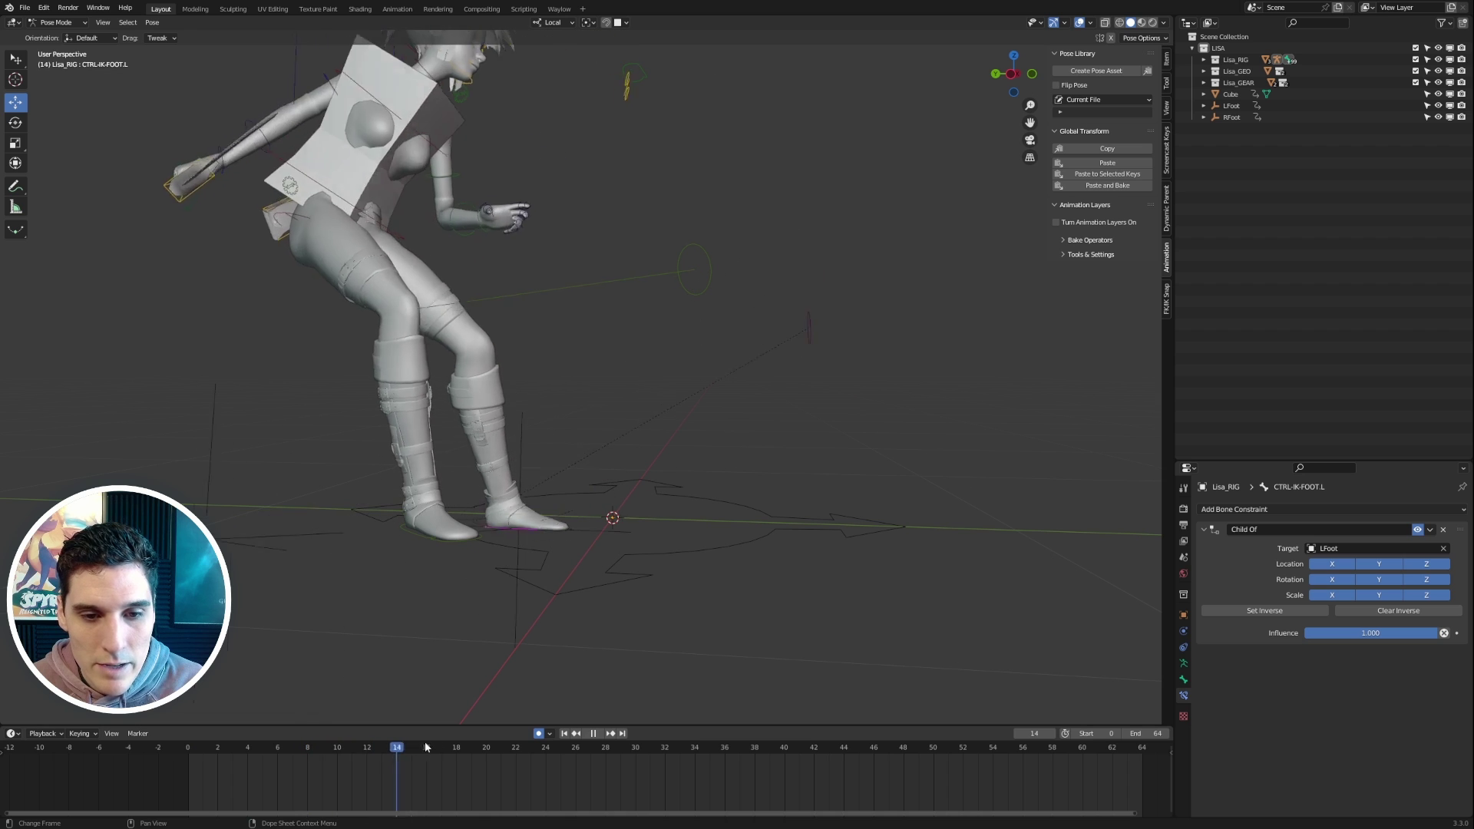
key(space)
drag(507, 751, 189, 749)
Add a Child Of bone constraint to CTRL-IK-FOOT.R with the RFoot empty as its target
click(415, 538)
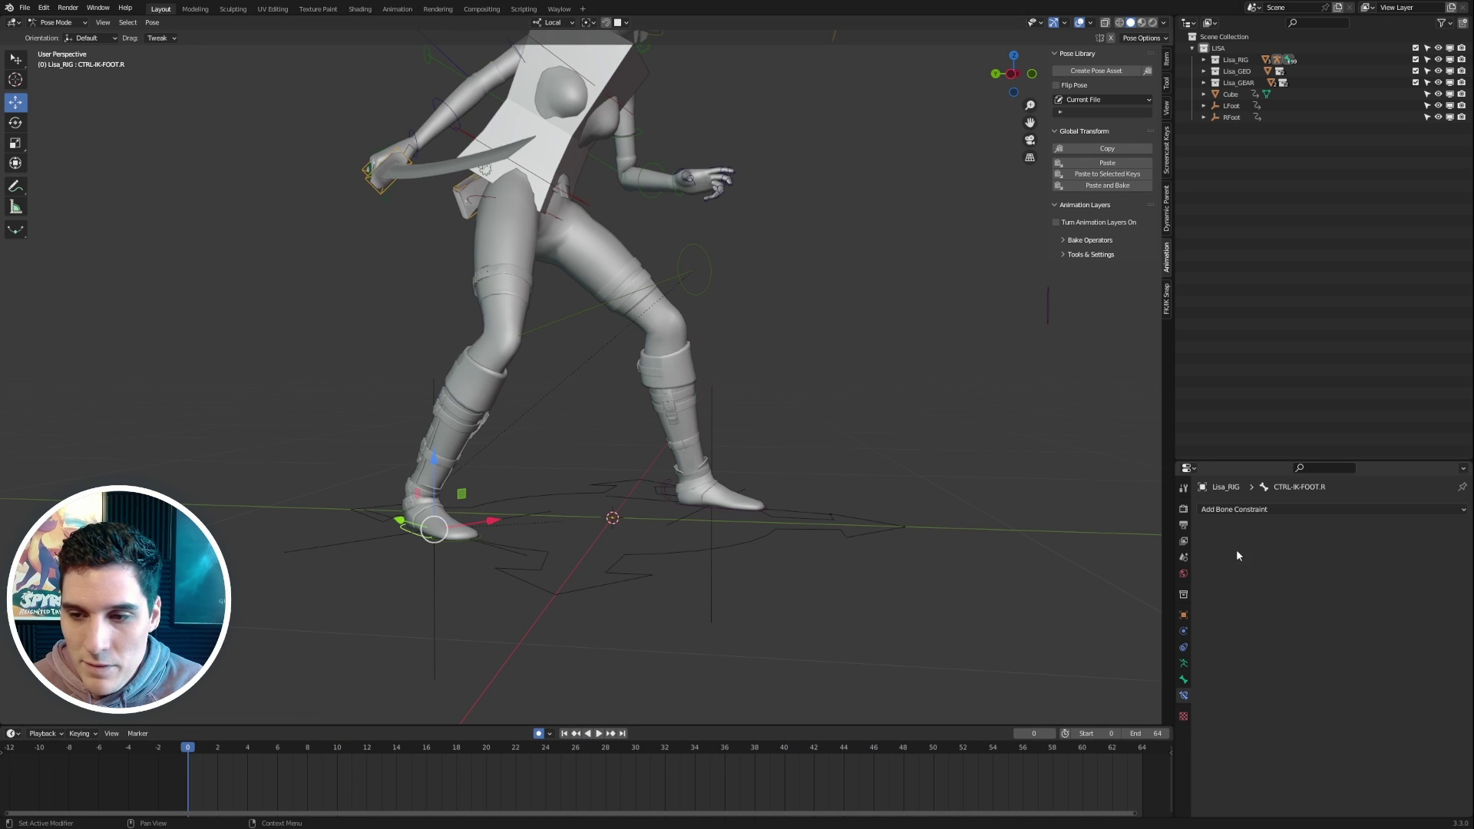
click(1302, 509)
click(1428, 568)
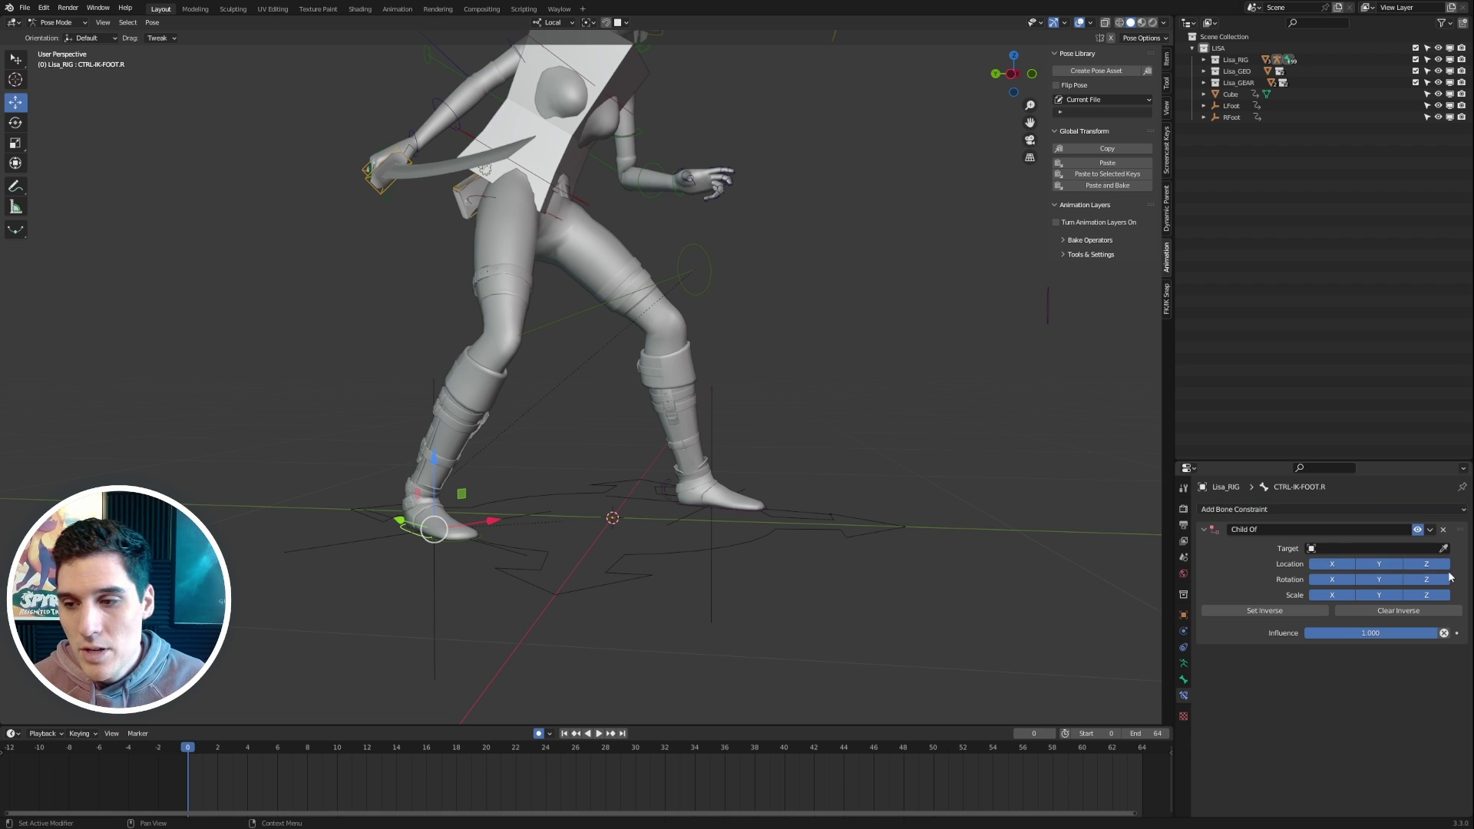
click(1443, 548)
scroll(444, 569, down, 2)
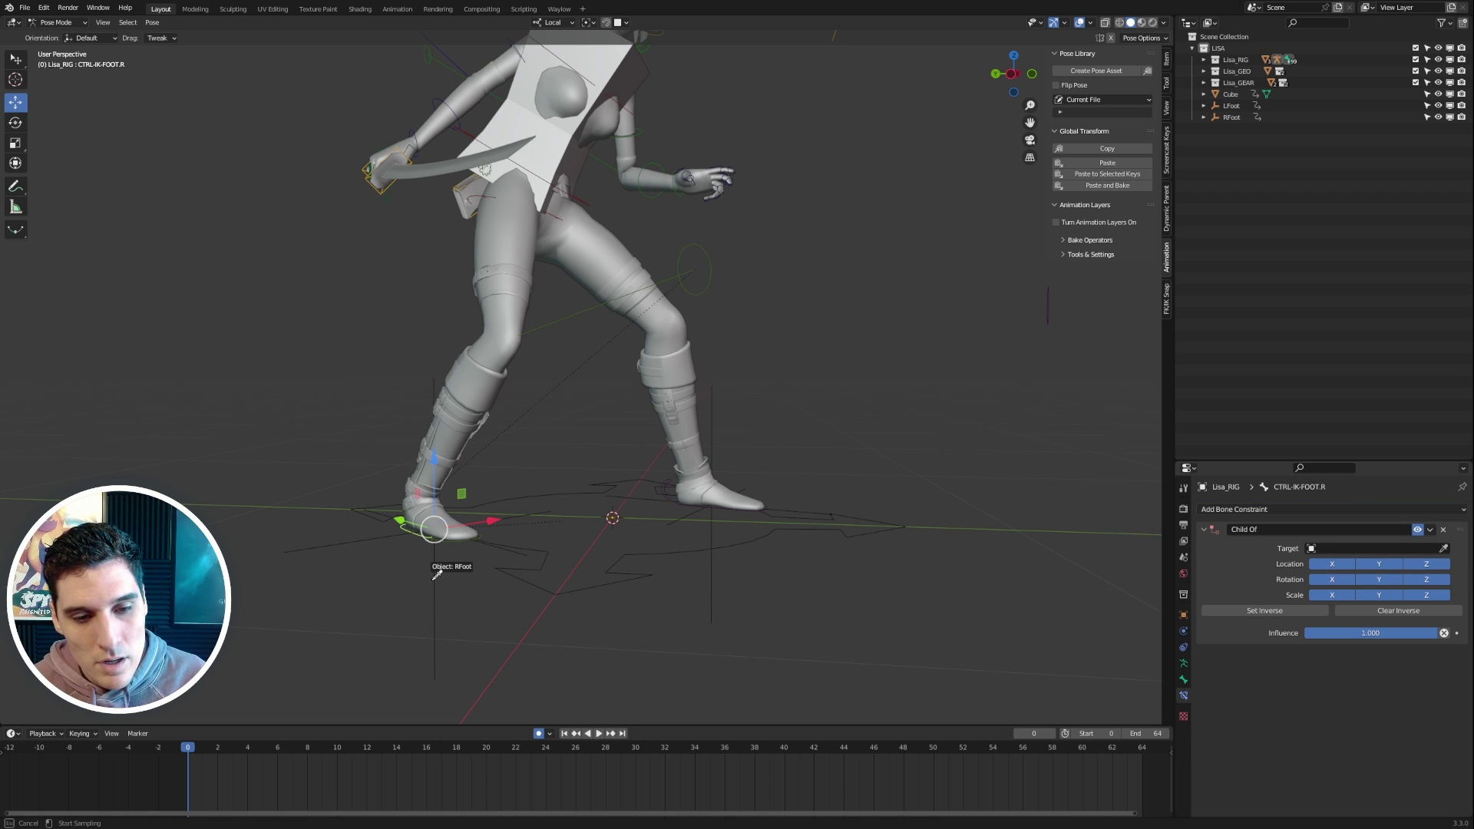
scroll(640, 474, down, 1)
click(640, 473)
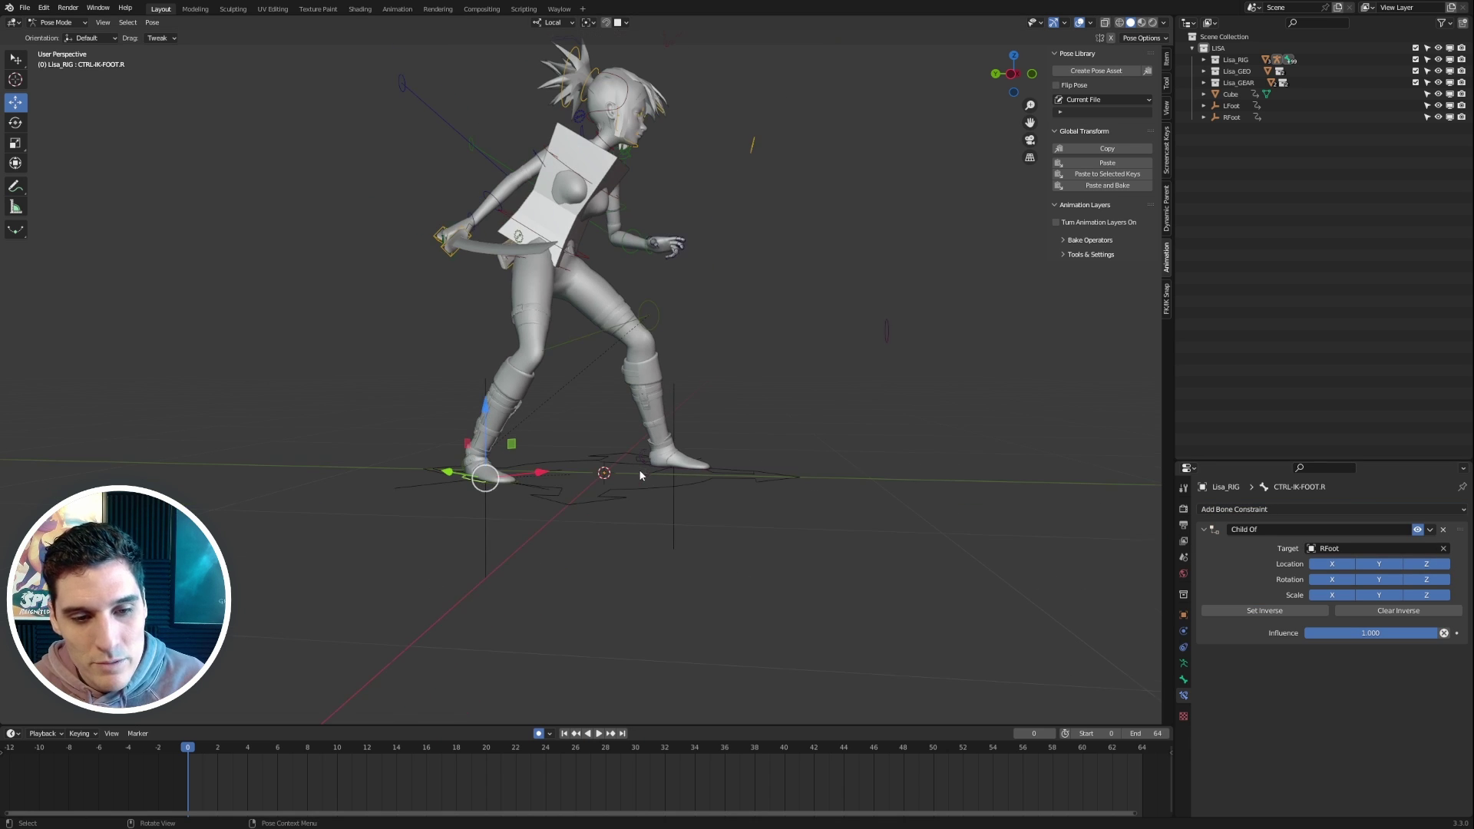
Play the animation while viewing the character from other angles to check both constrained feet, stopping at frame 13
click(599, 733)
middle_drag(667, 491, 766, 458)
key(space)
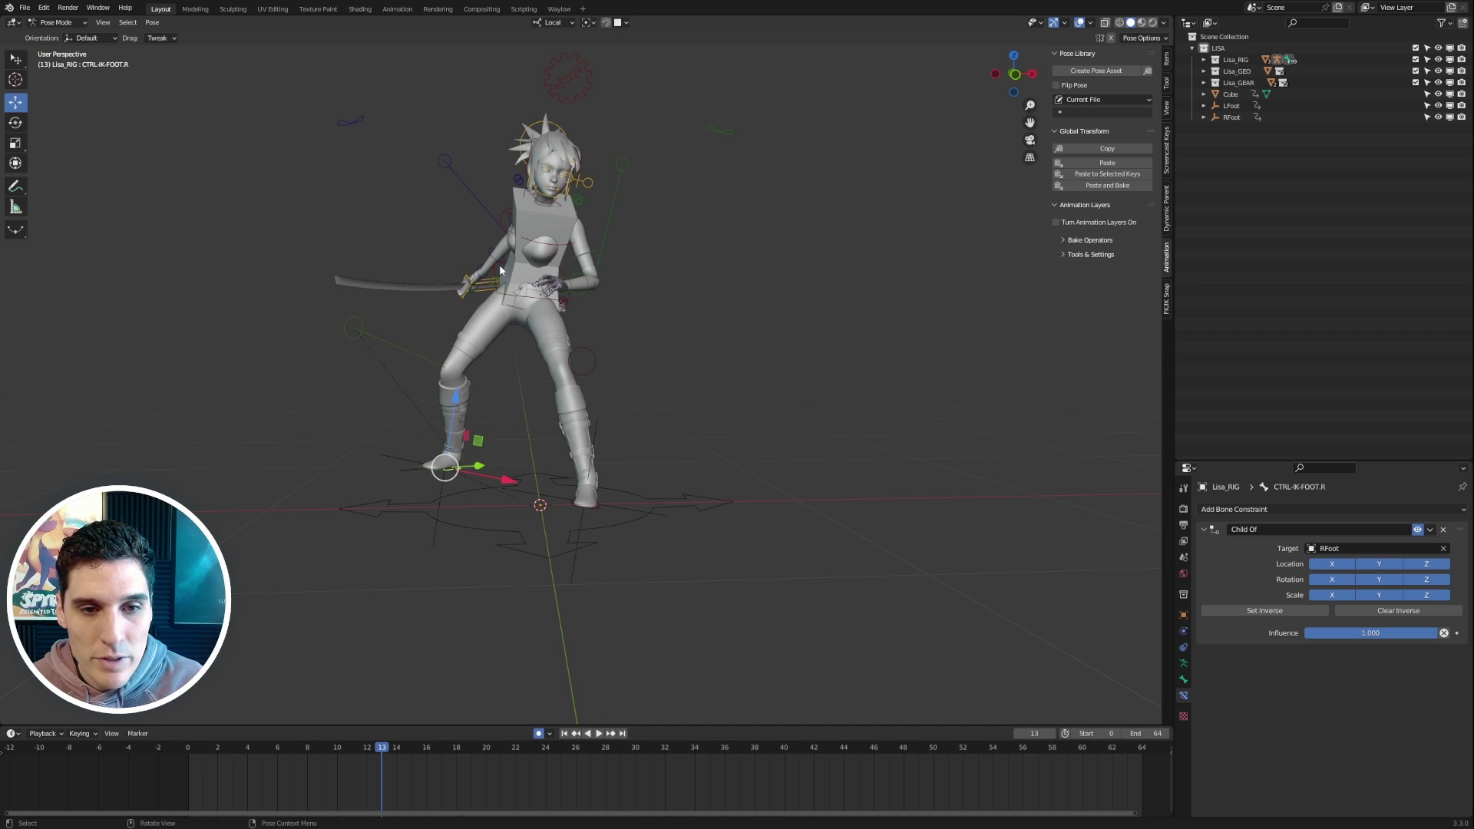
Test-move the CTRL-TORSO control at frames 13 and 0 to check that the feet stay planted, cancelling each move
click(503, 306)
mouse_move(503, 305)
middle_down()
mouse_move(560, 337)
mouse_move(494, 294)
middle_up()
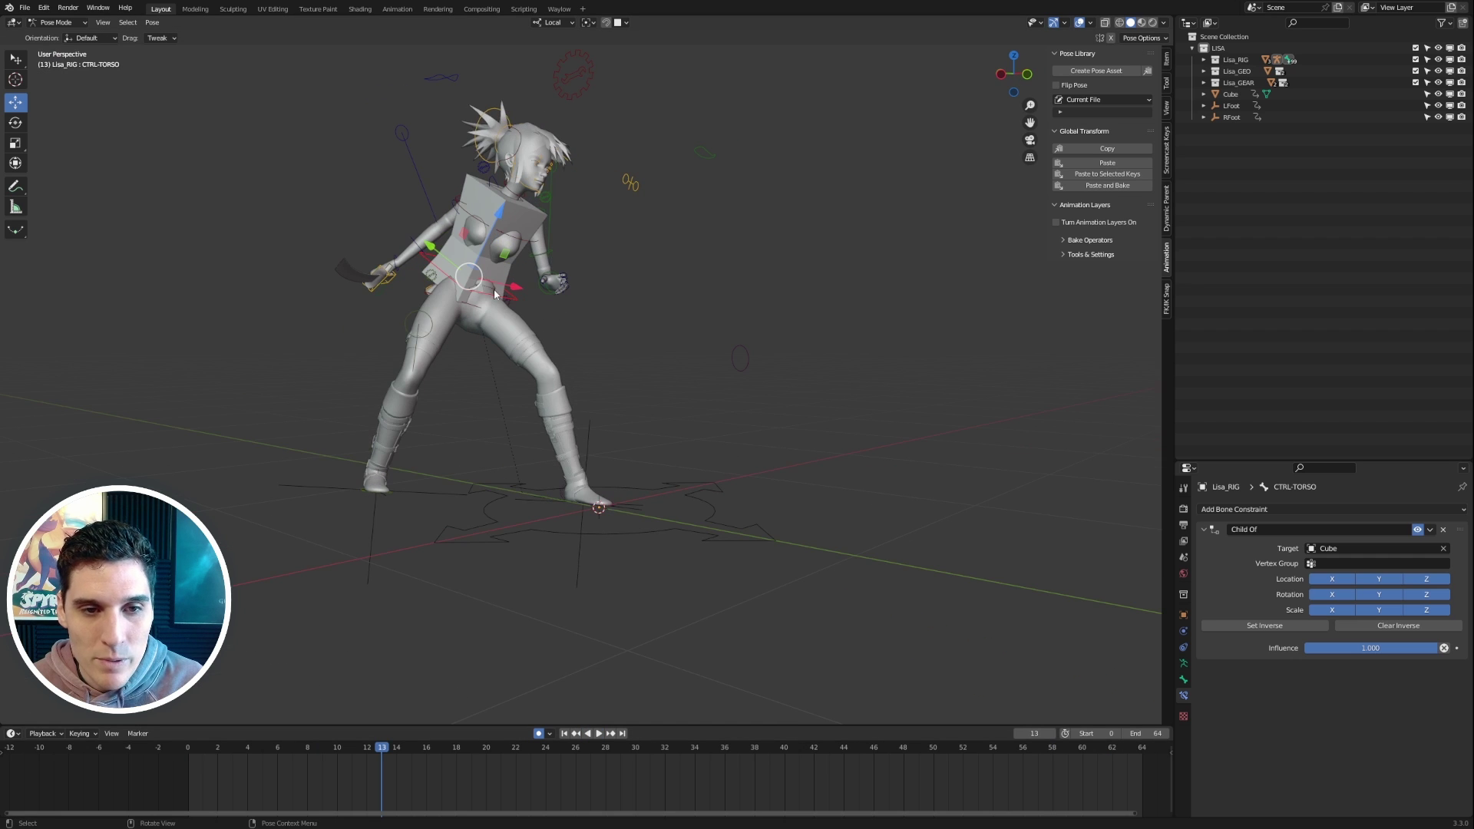
drag(467, 278, 502, 302)
right_click(492, 353)
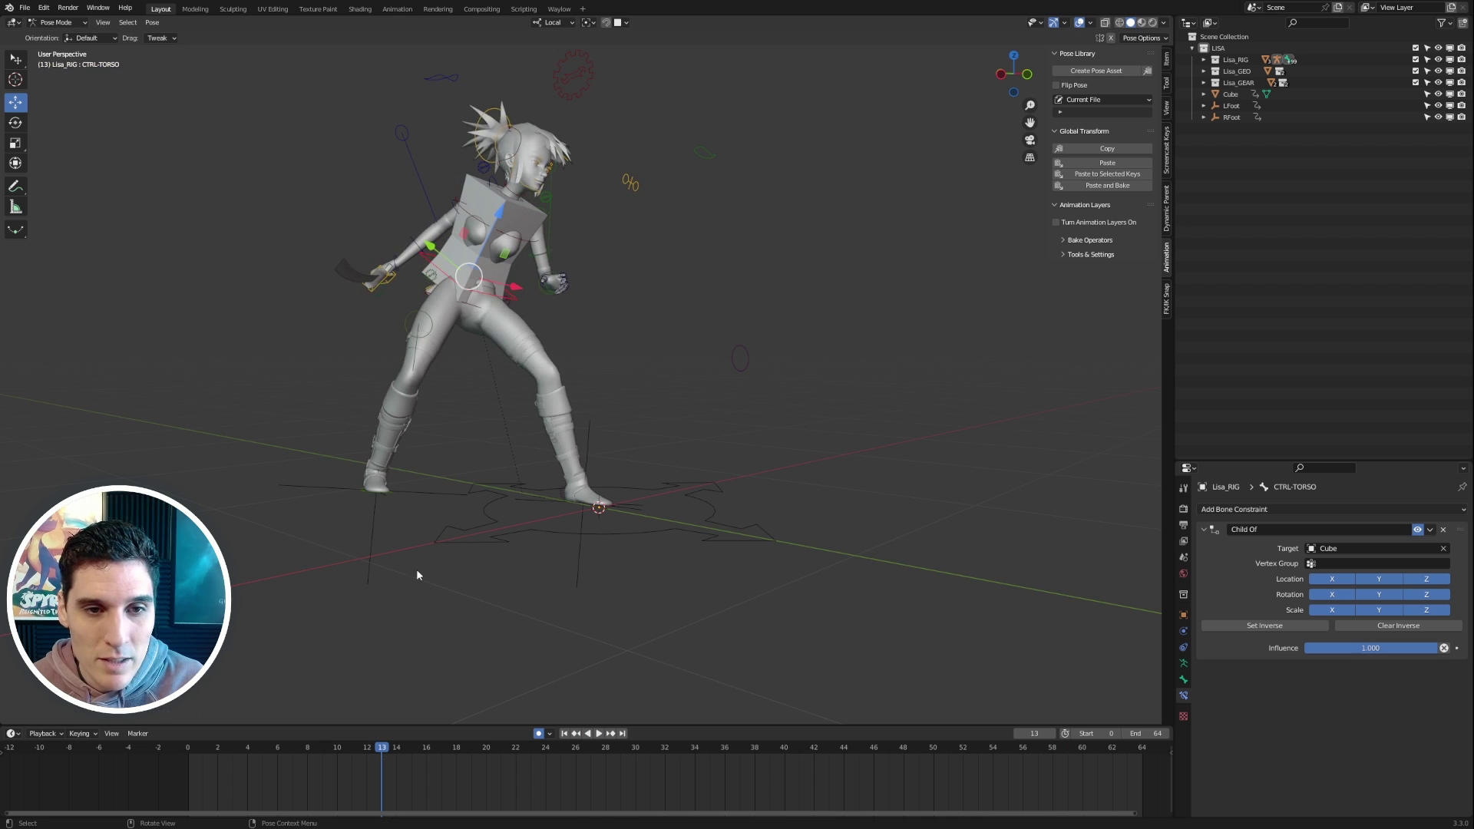
drag(271, 754, 187, 753)
middle_drag(454, 535, 556, 368)
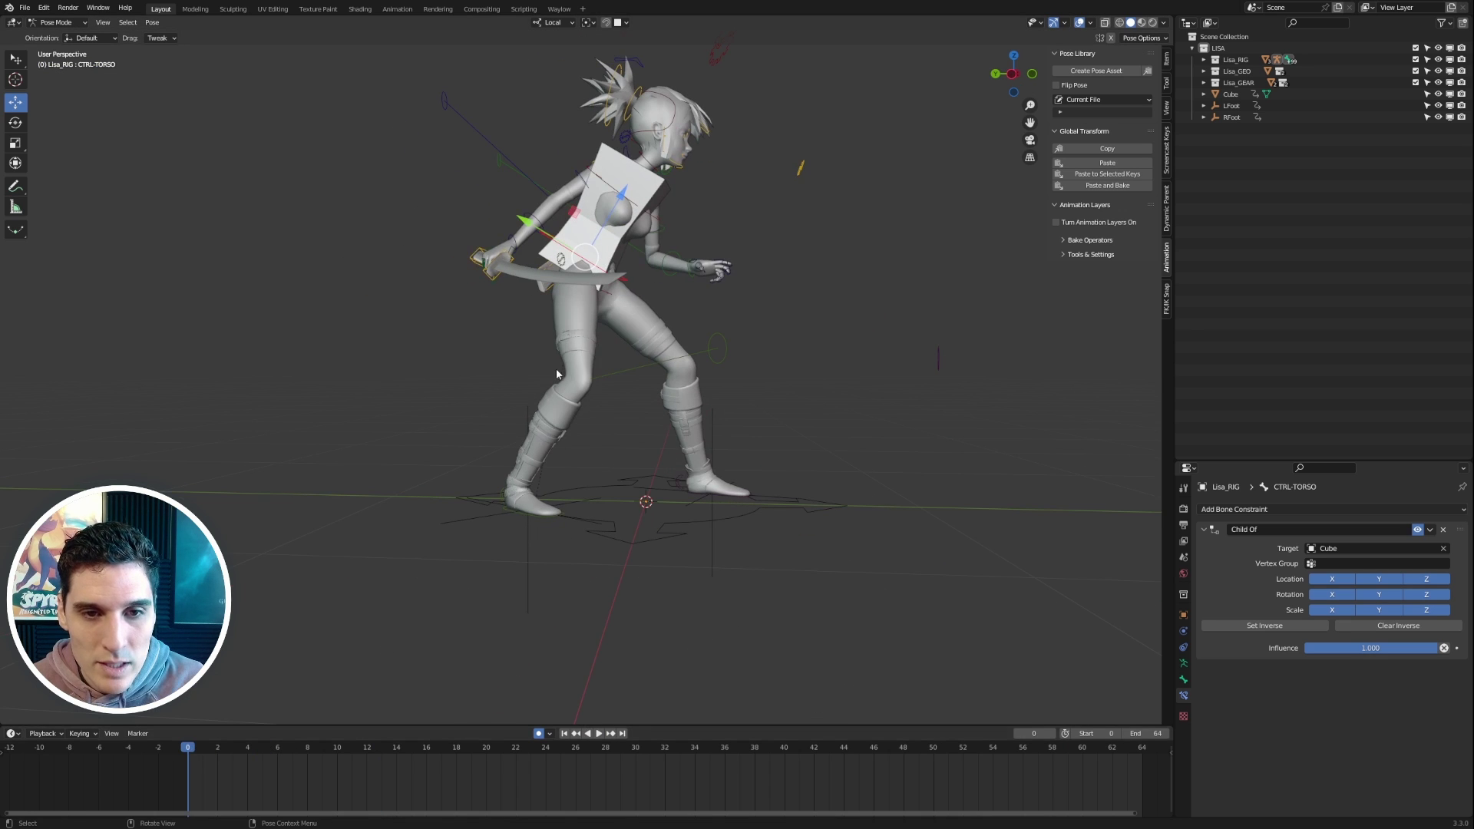
drag(586, 260, 631, 290)
right_click(631, 290)
Bake both IK foot bones' pose action over frames 0 to 64 with frame step 4, only selected bones, visual keying and cleared constraints
mouse_move(706, 407)
middle_down()
mouse_move(749, 415)
mouse_move(721, 422)
middle_up()
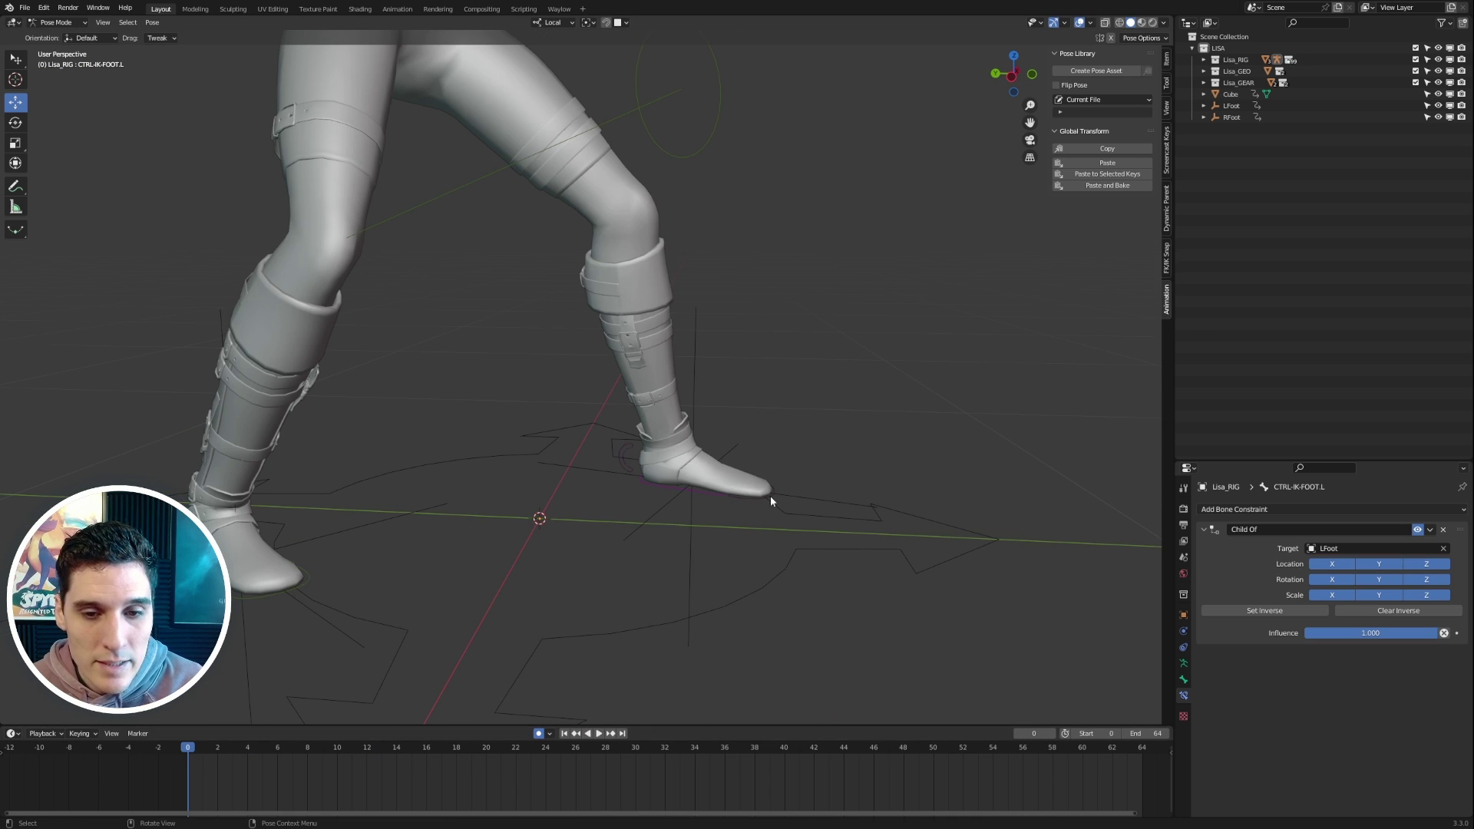
click(657, 485)
scroll(676, 477, down, 2)
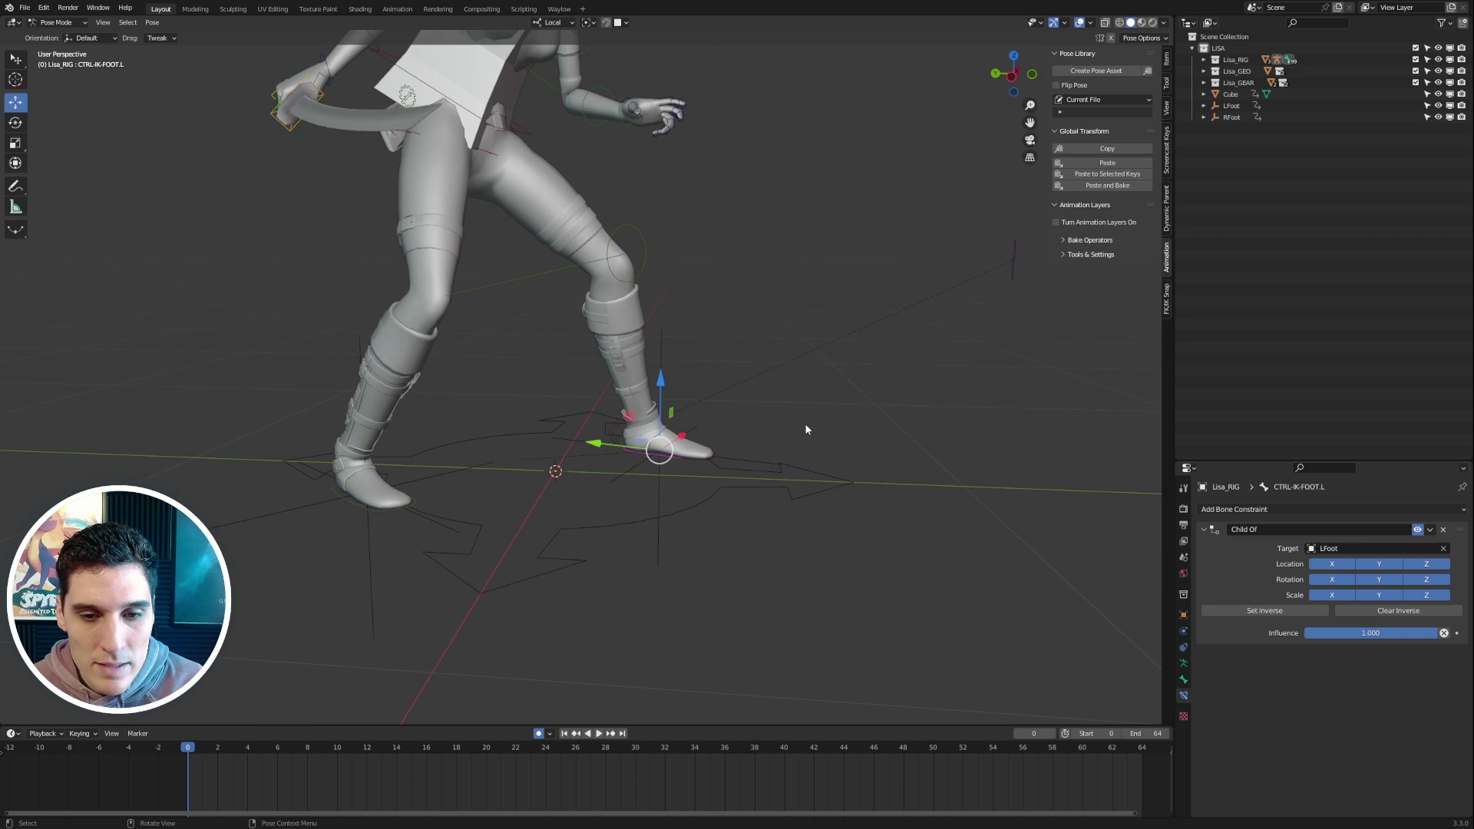
middle_drag(806, 428, 840, 446)
middle_drag(647, 516, 657, 493)
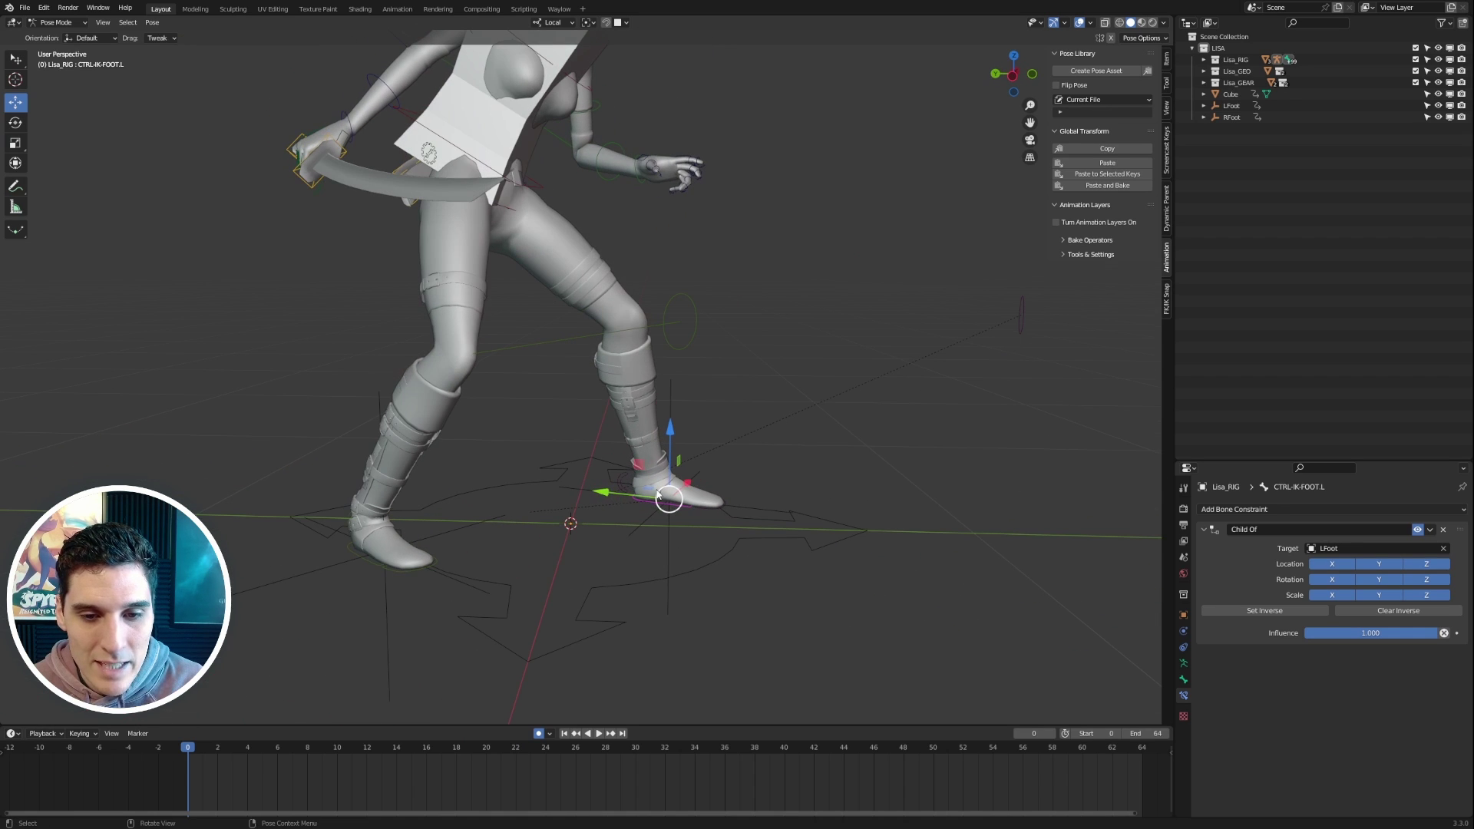
shift+click(348, 547)
scroll(698, 405, down, 3)
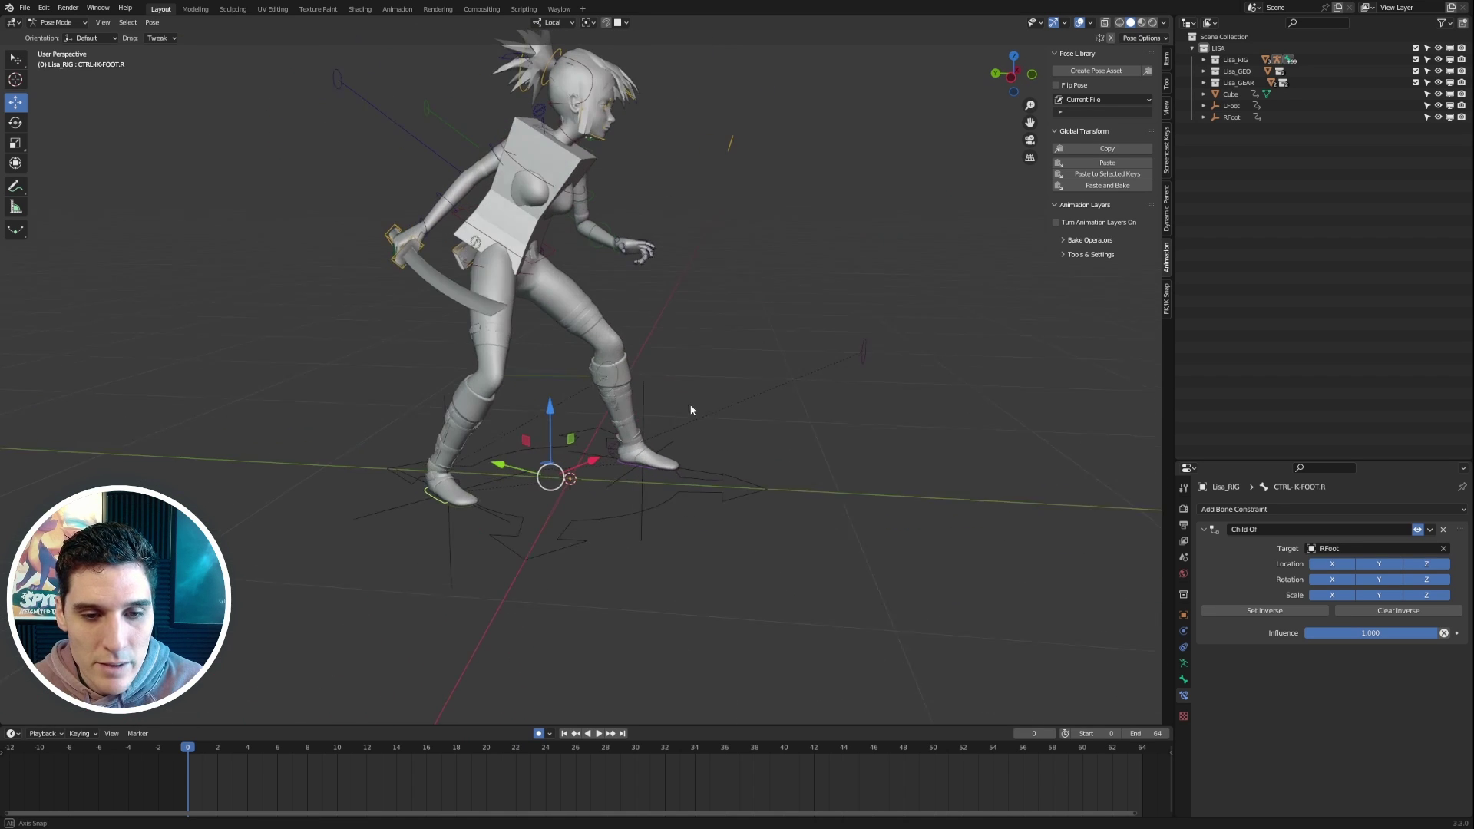
click(153, 22)
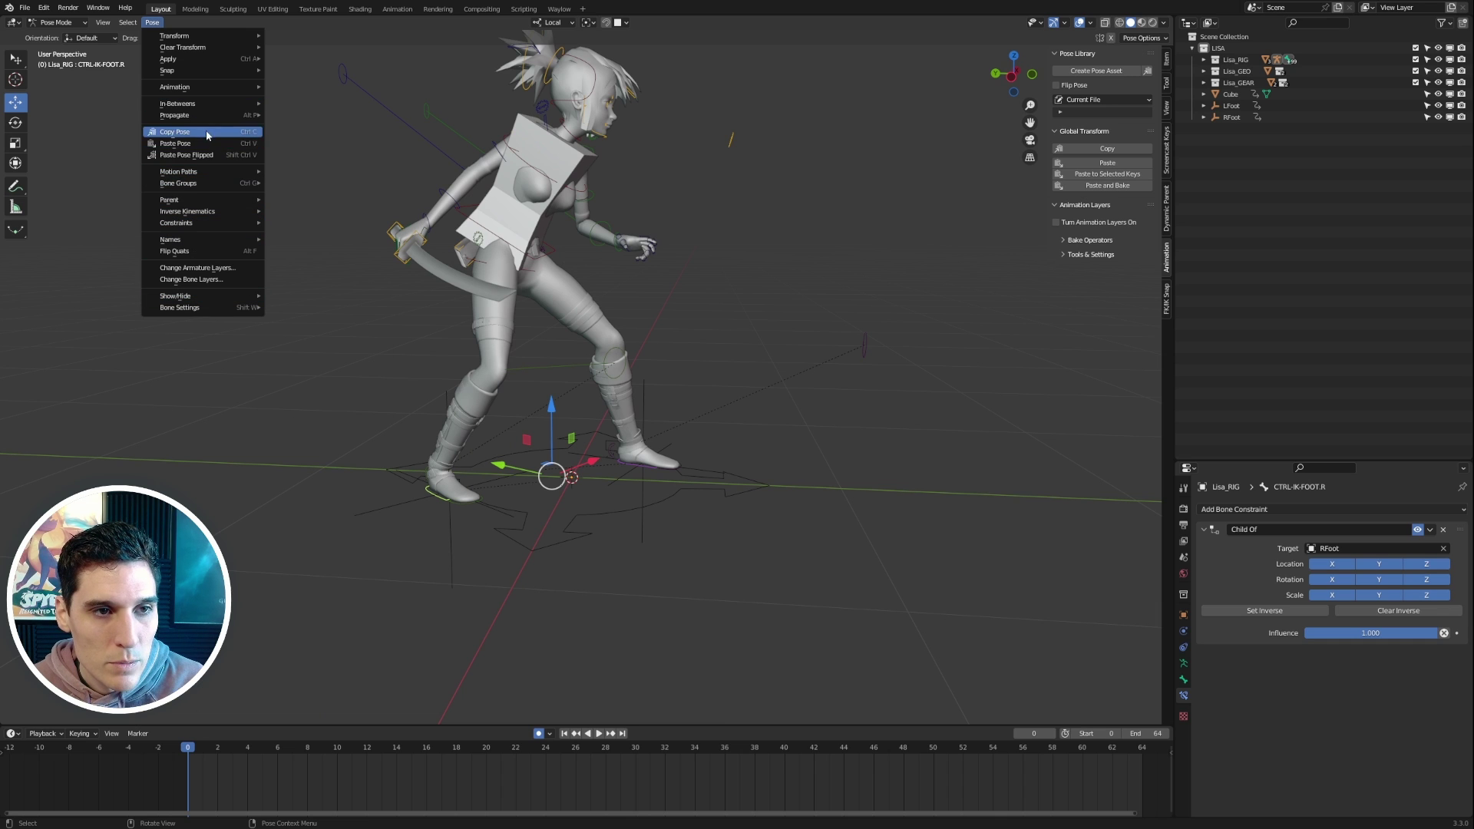
mouse_move(223, 87)
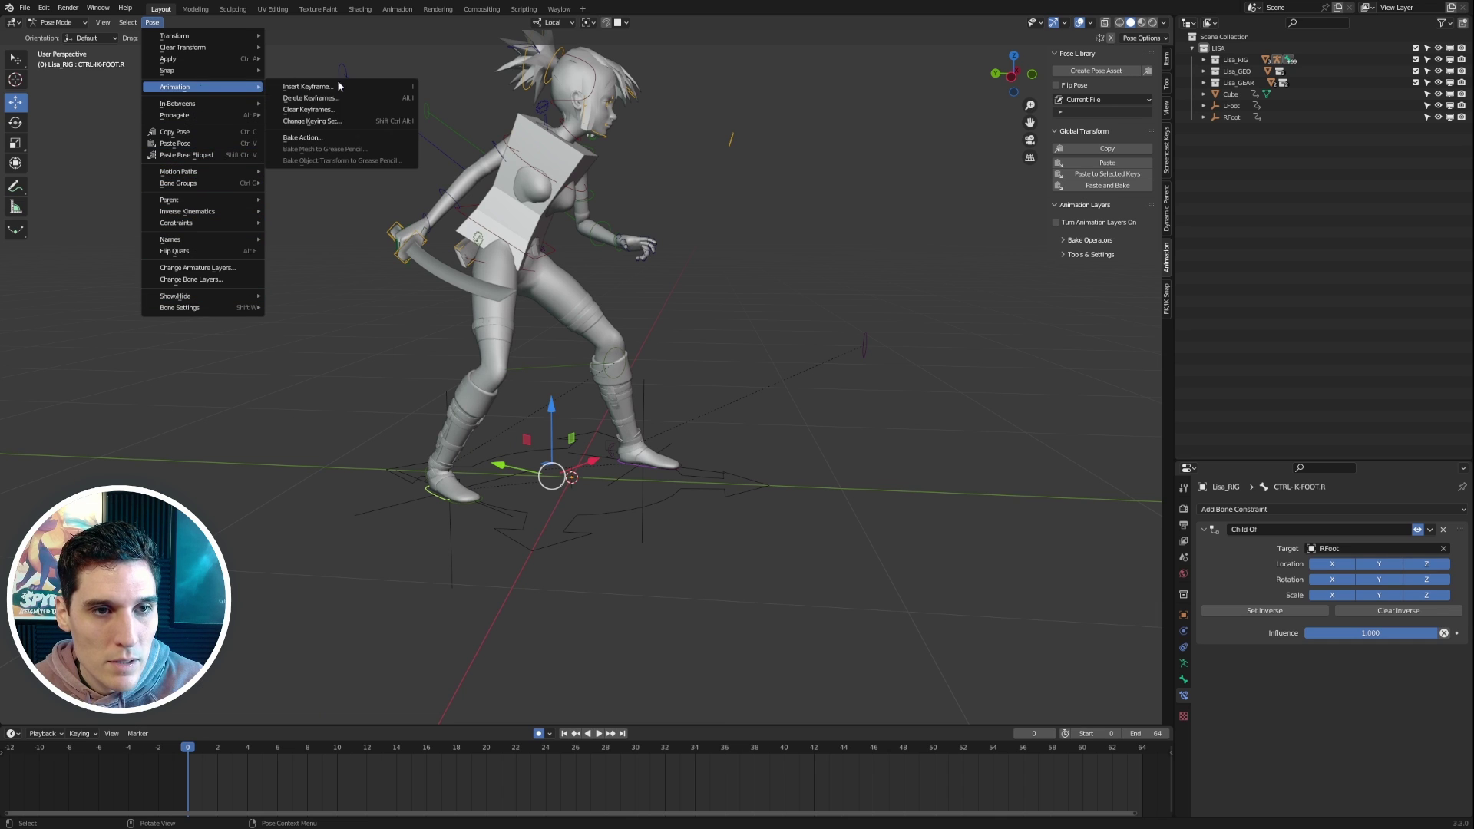
click(318, 138)
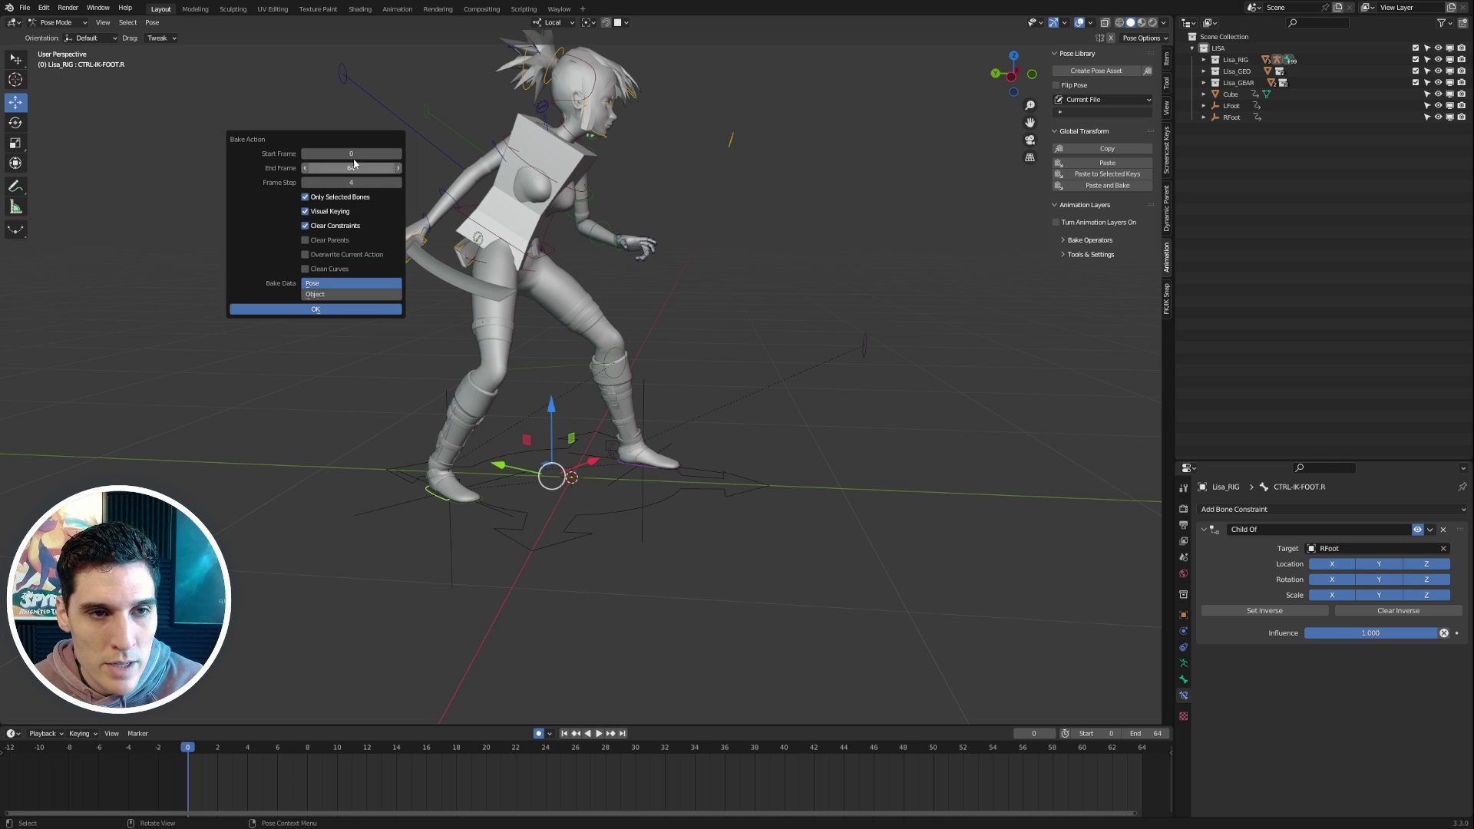
click(316, 309)
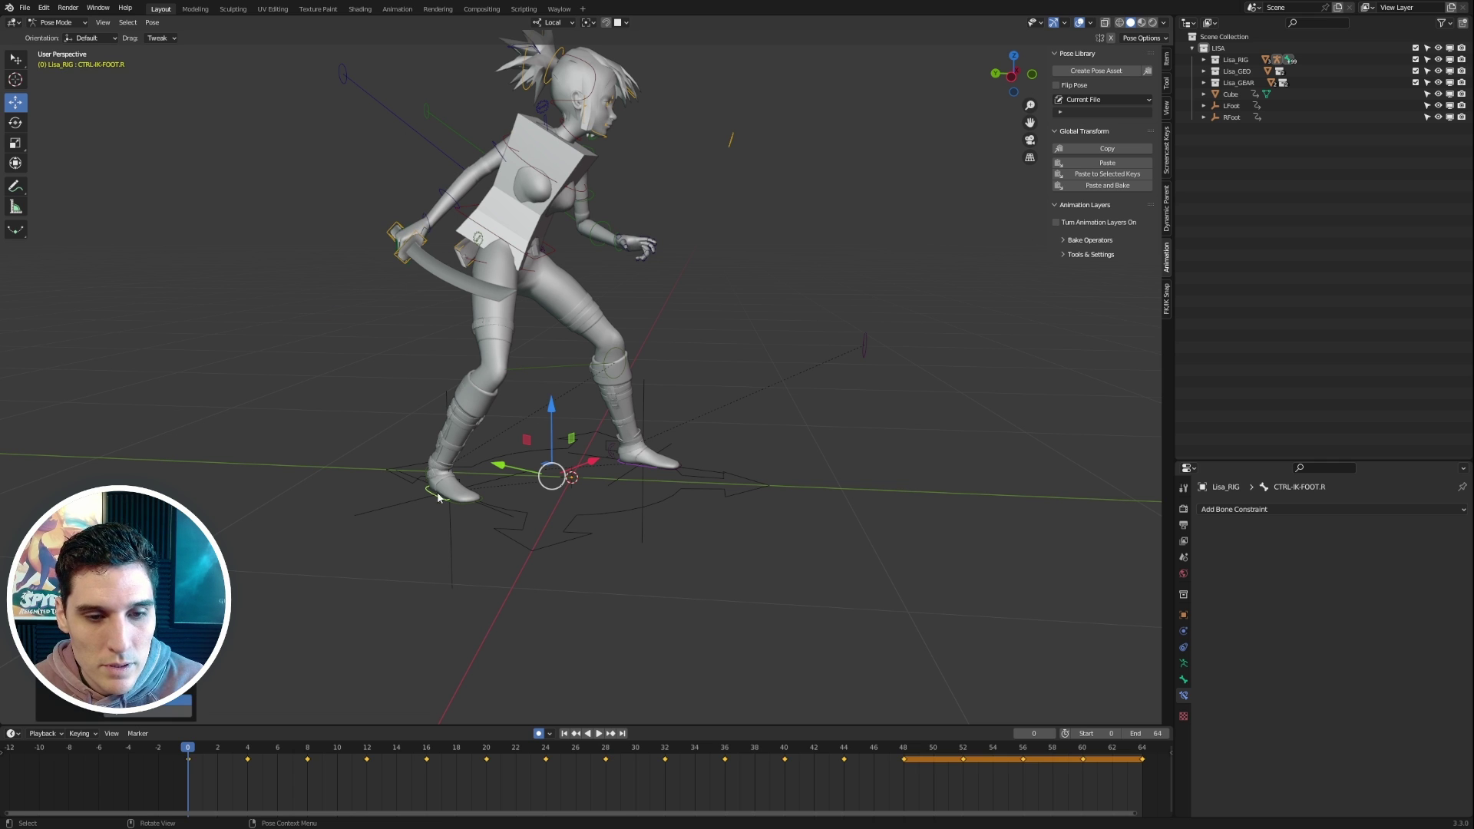
drag(206, 753, 486, 753)
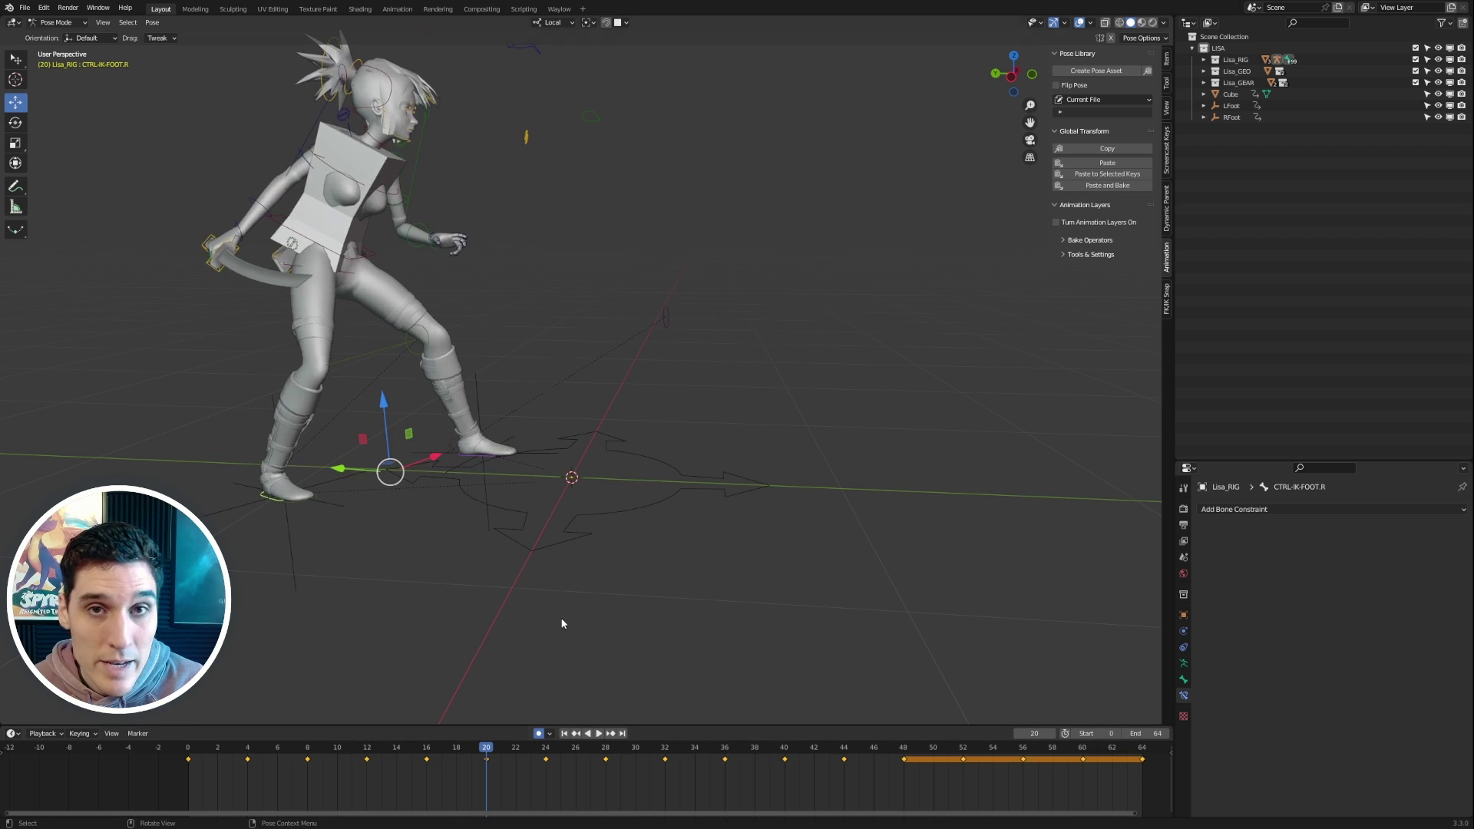
Delete the RFoot and LFoot empties and return Lisa_RIG to Pose Mode
click(353, 496)
click(342, 496)
key(x)
click(343, 496)
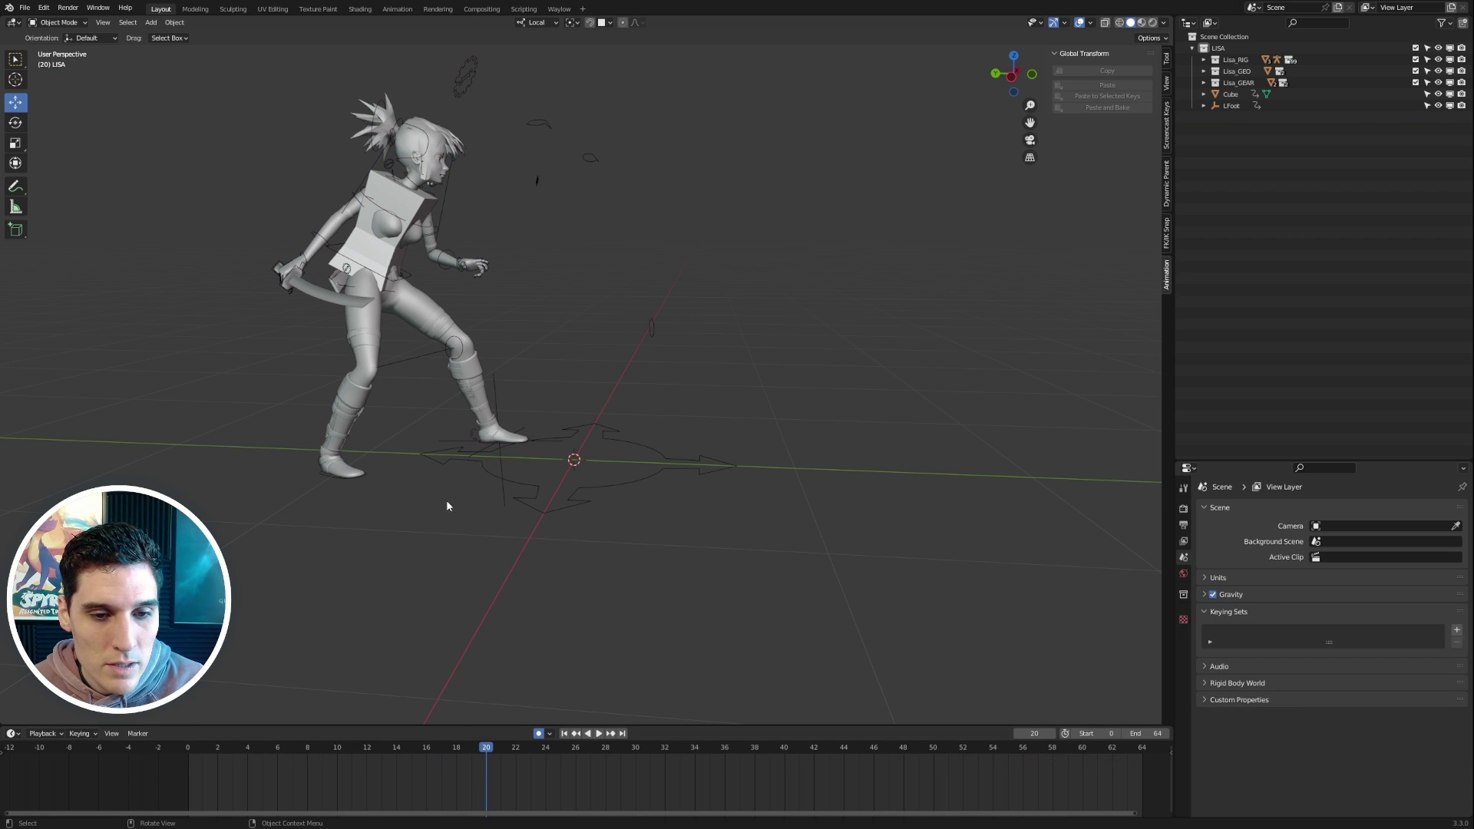
click(501, 459)
key(Delete)
click(332, 481)
key(ctrl+Tab)
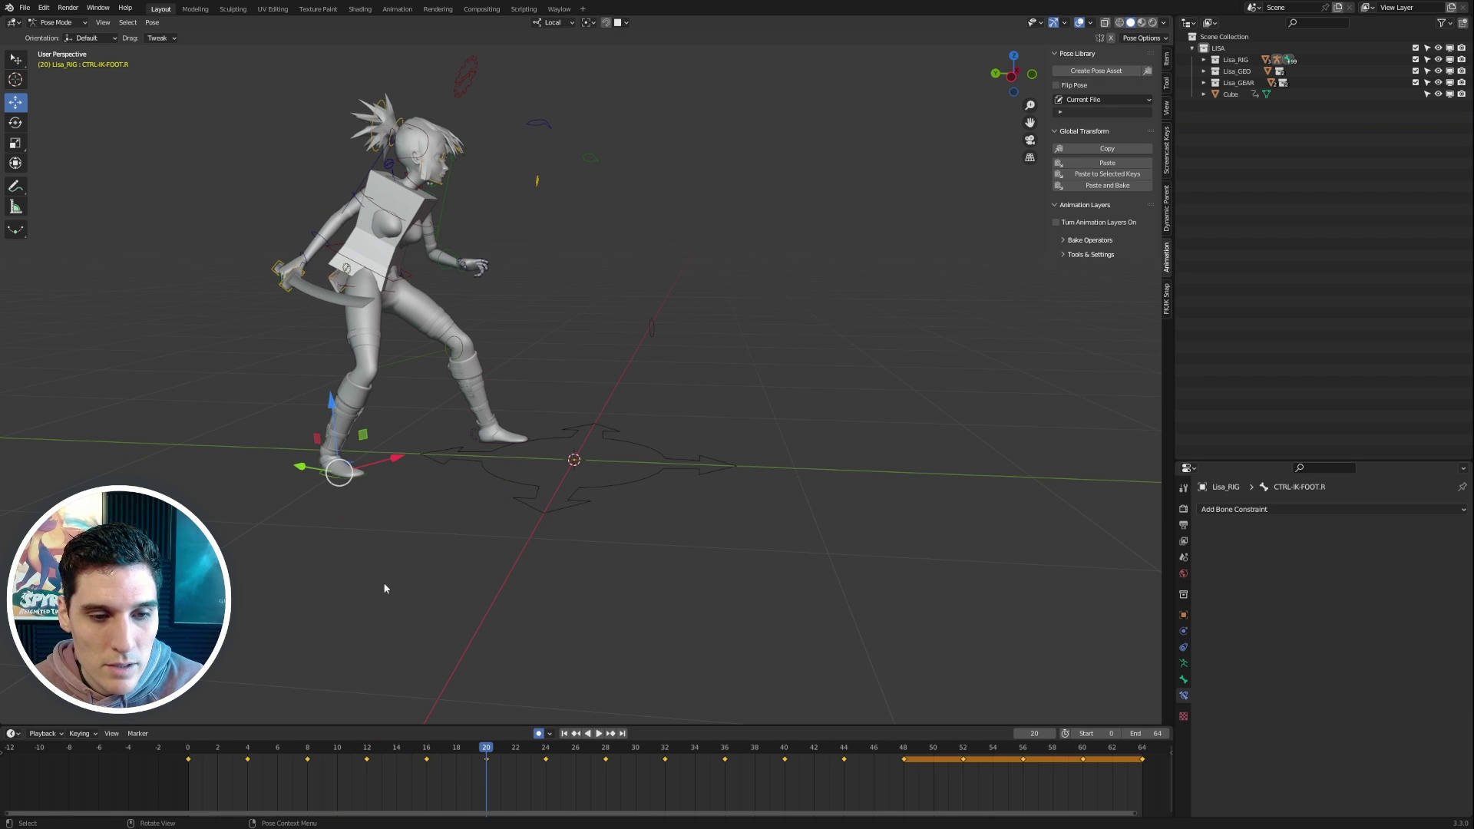
Scrub the animation to check the baked feet, inspect the torso control, and select CTRL-IK-FOOT.R at frame 0
drag(244, 753, 291, 752)
click(463, 269)
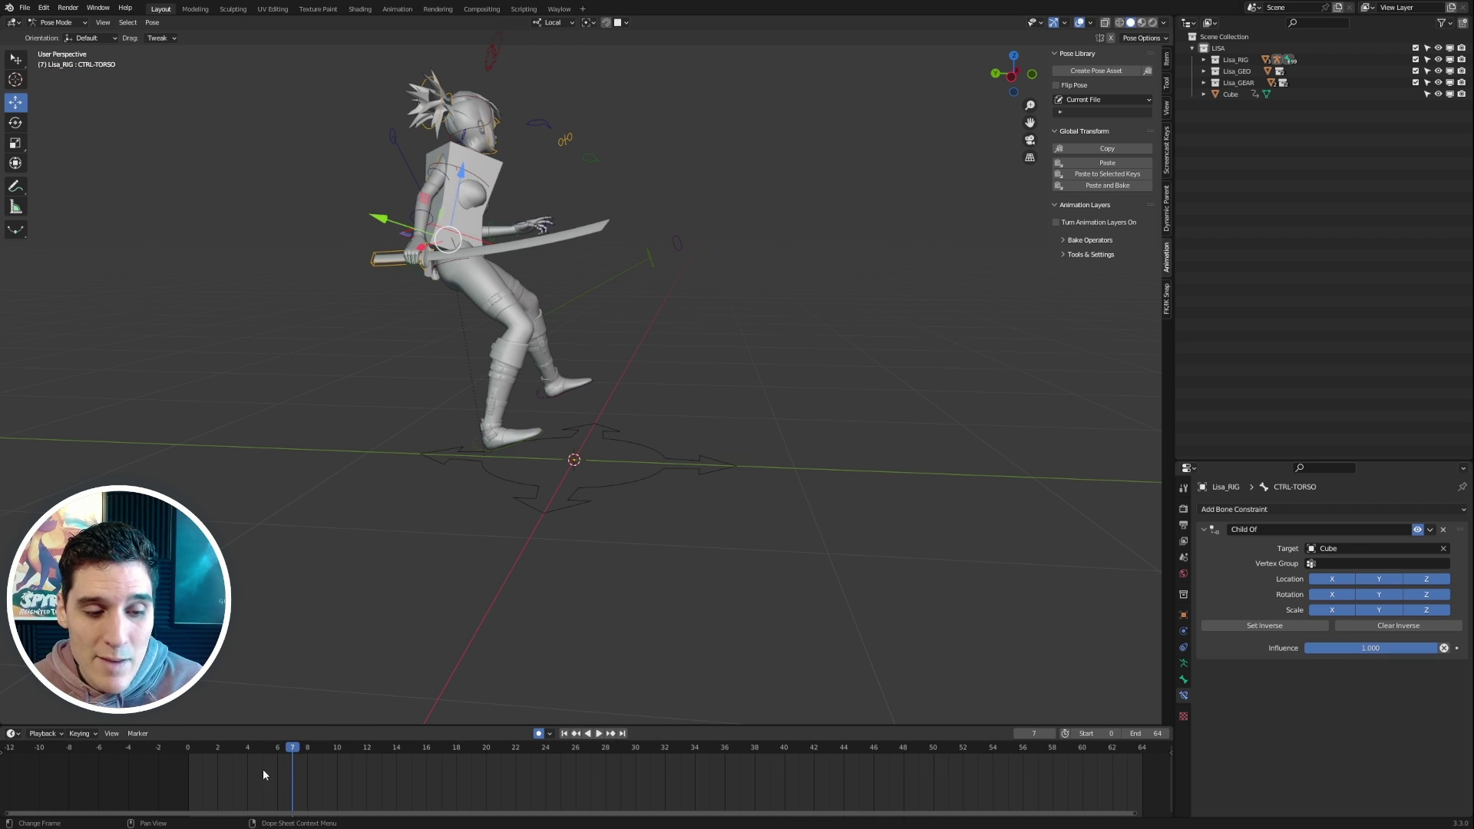
drag(262, 768, 187, 768)
click(470, 481)
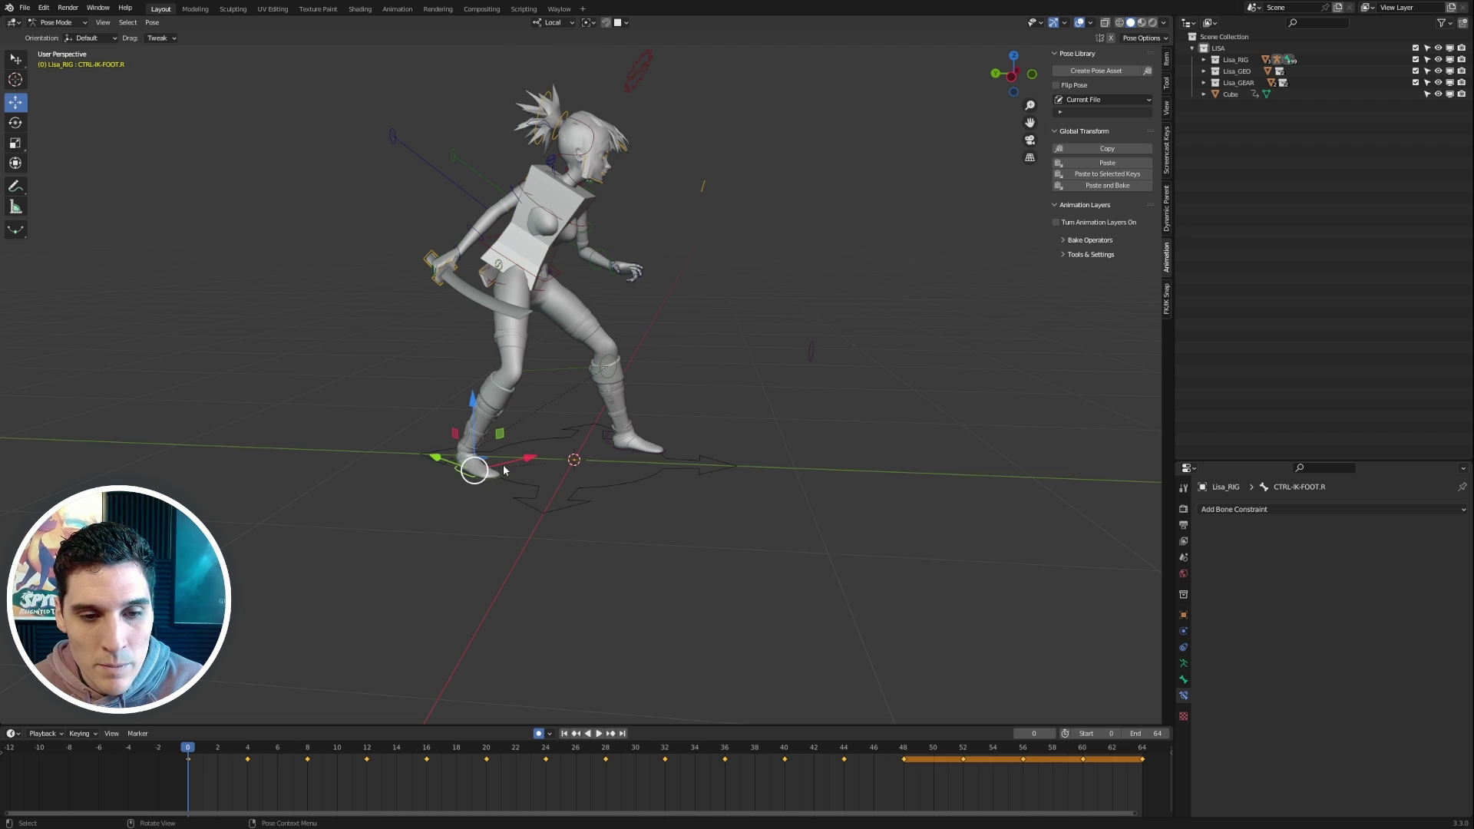
Copy the CTRL-IK-FOOT.R pose at frame 0, paste it at frame 2, and advance to frame 3 to check the foot
scroll(560, 464, up, 1)
shift+click(631, 463)
middle_drag(760, 483, 744, 484)
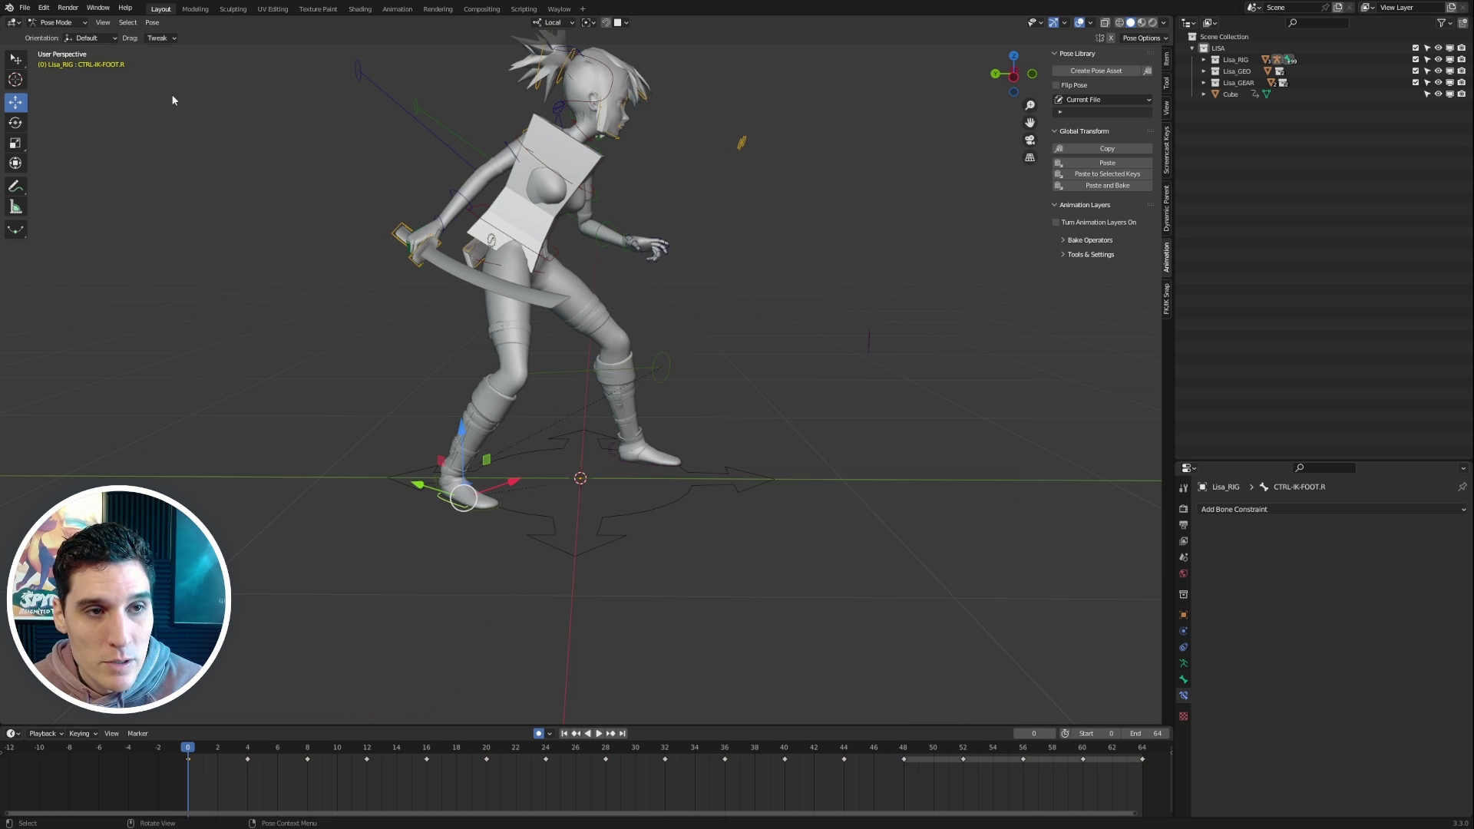
click(152, 23)
click(201, 134)
key(Right)
key(Right)
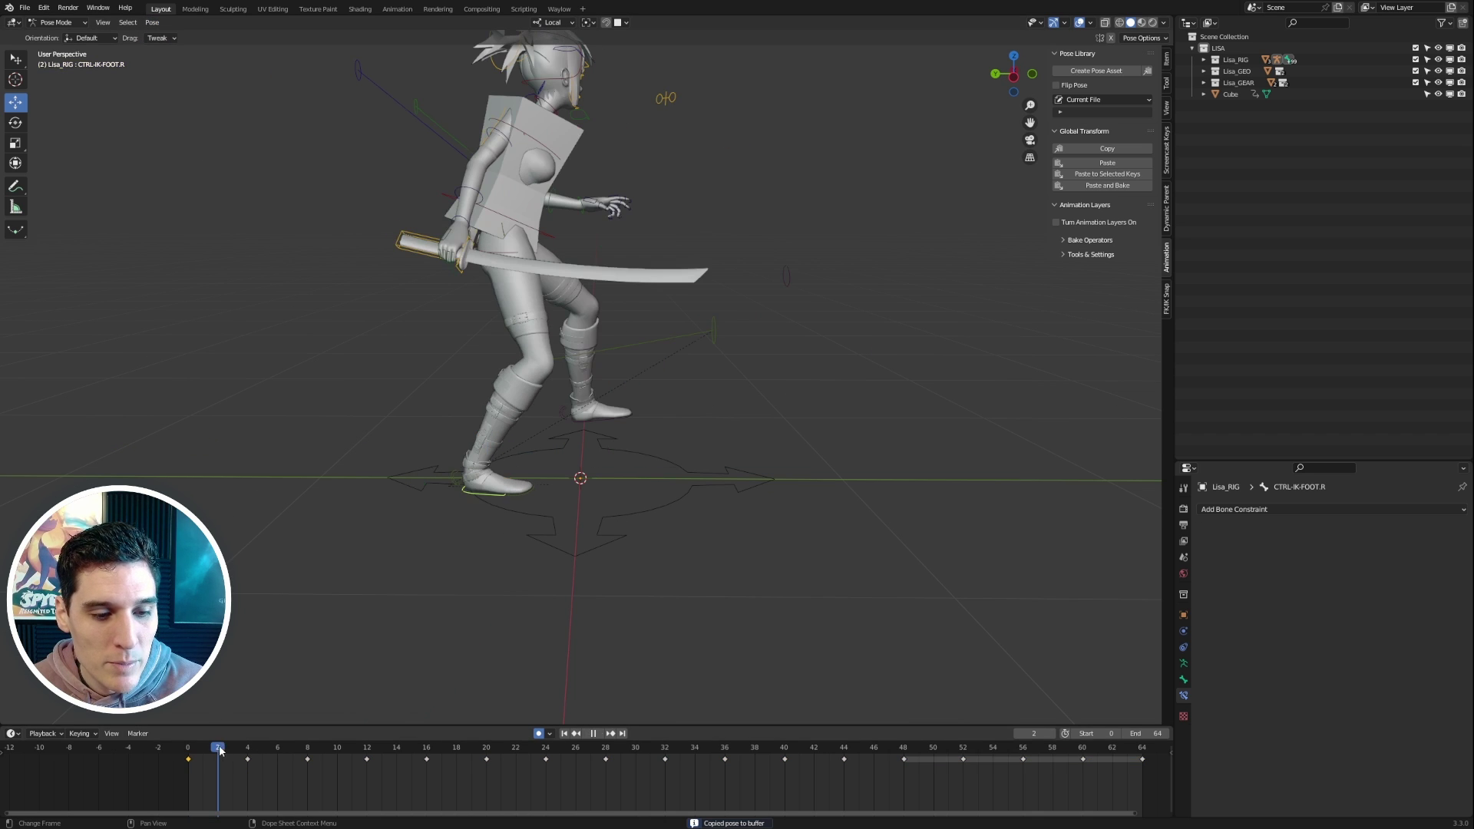
click(152, 21)
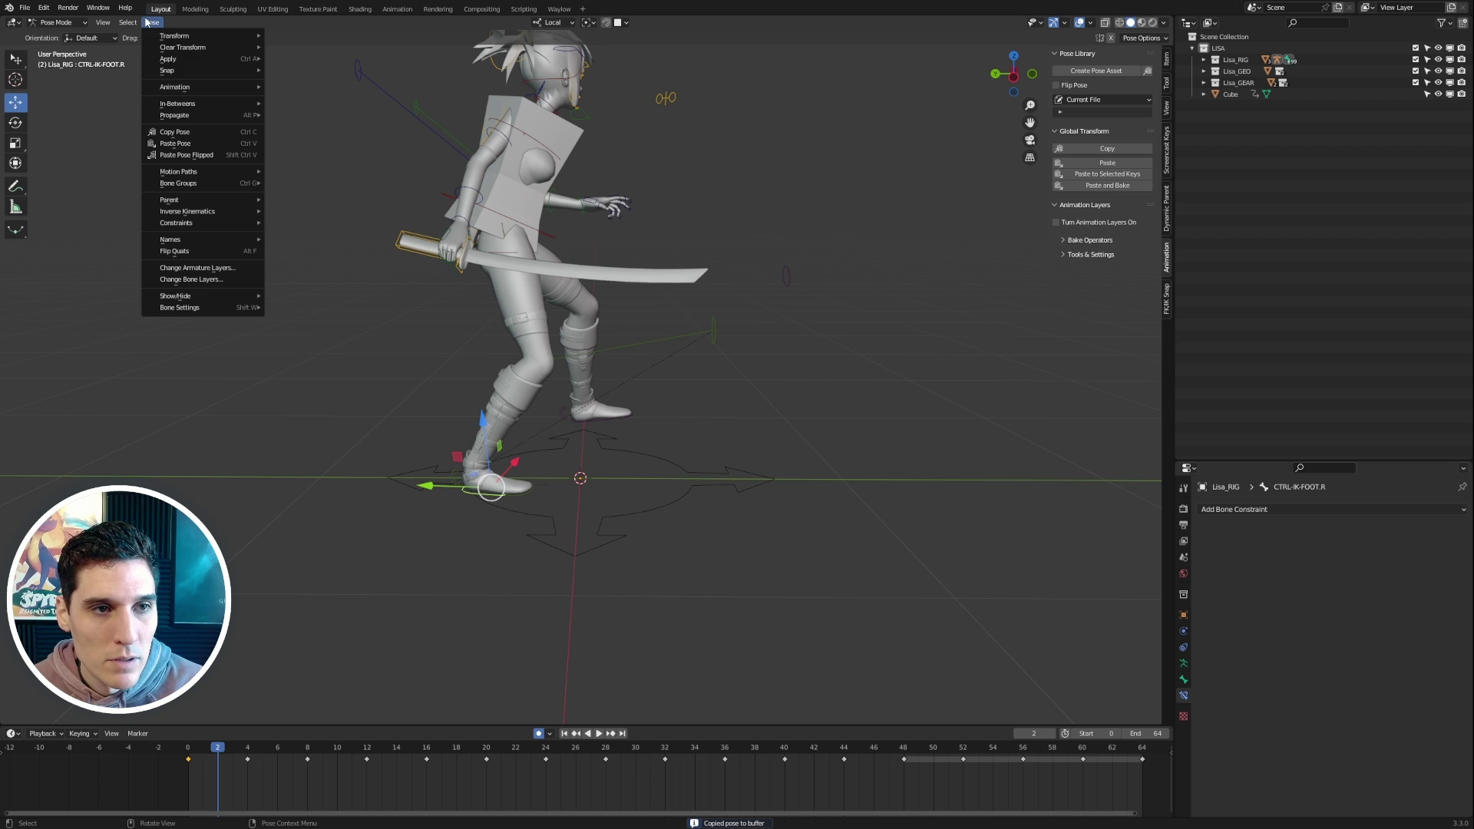
click(202, 145)
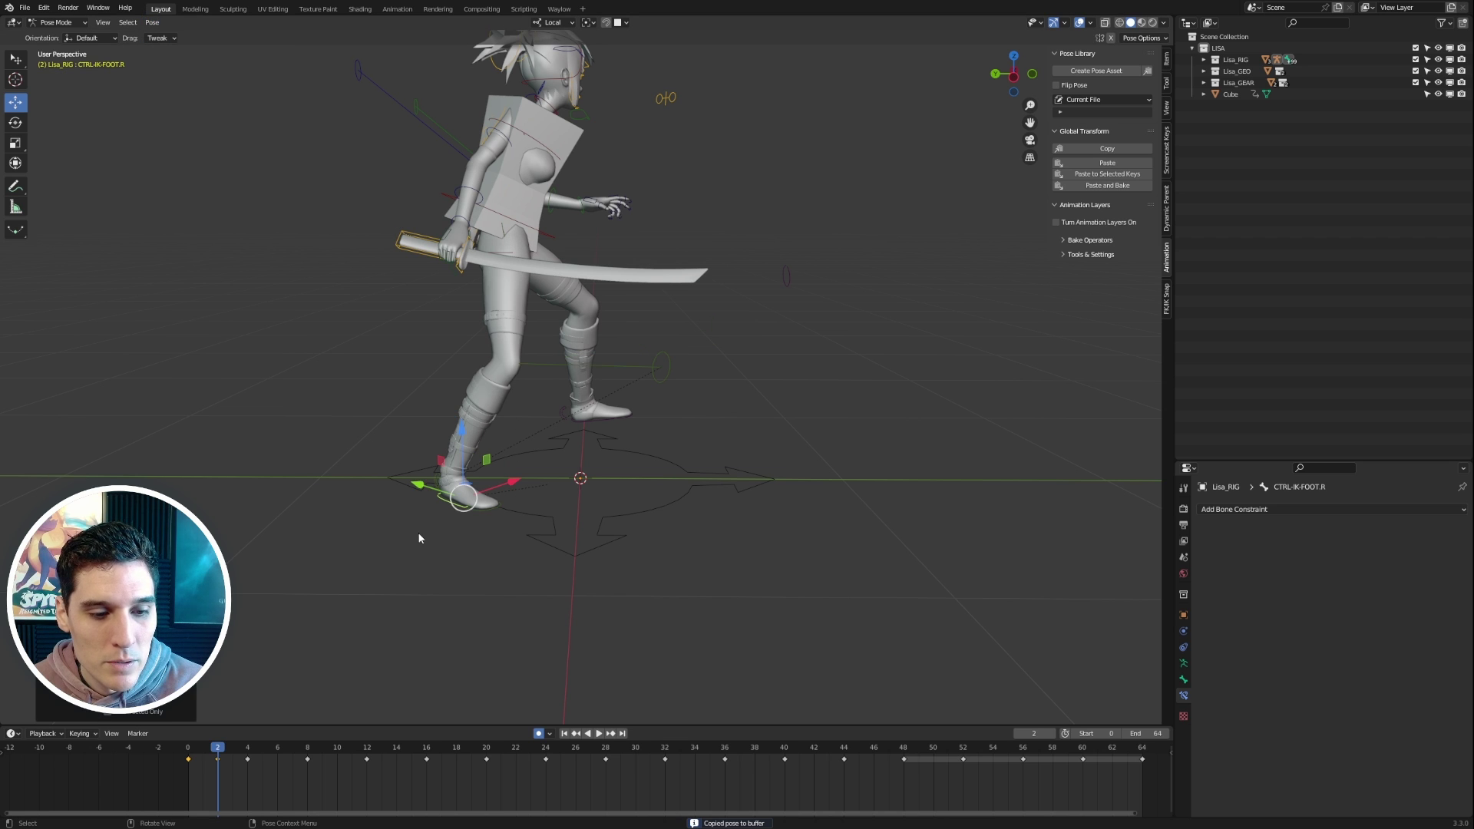
middle_drag(420, 539, 537, 553)
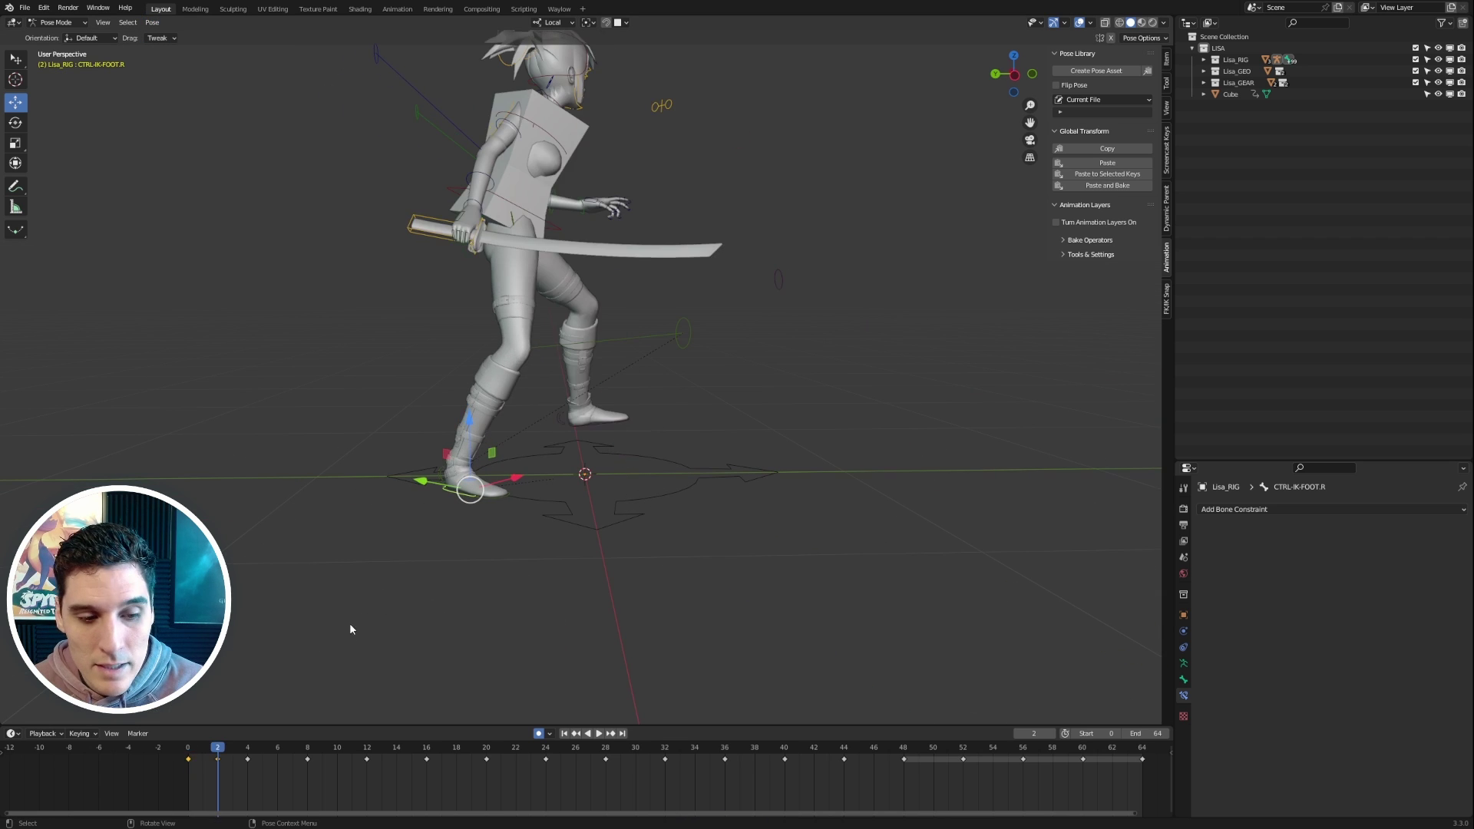
mouse_move(218, 749)
mouse_down()
mouse_move(195, 751)
mouse_move(224, 753)
mouse_up()
drag(223, 752, 233, 753)
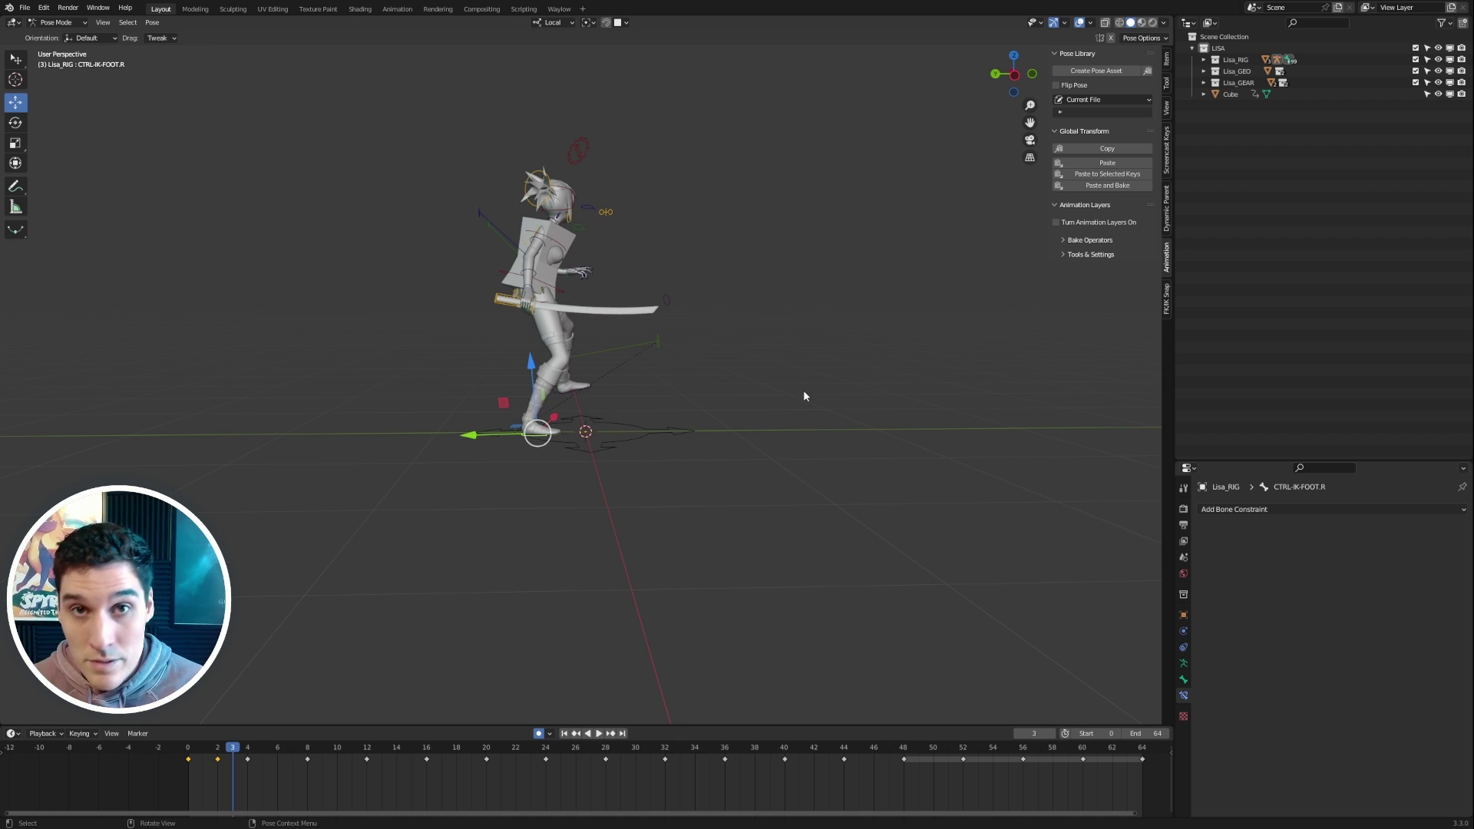
middle_drag(914, 356, 805, 422)
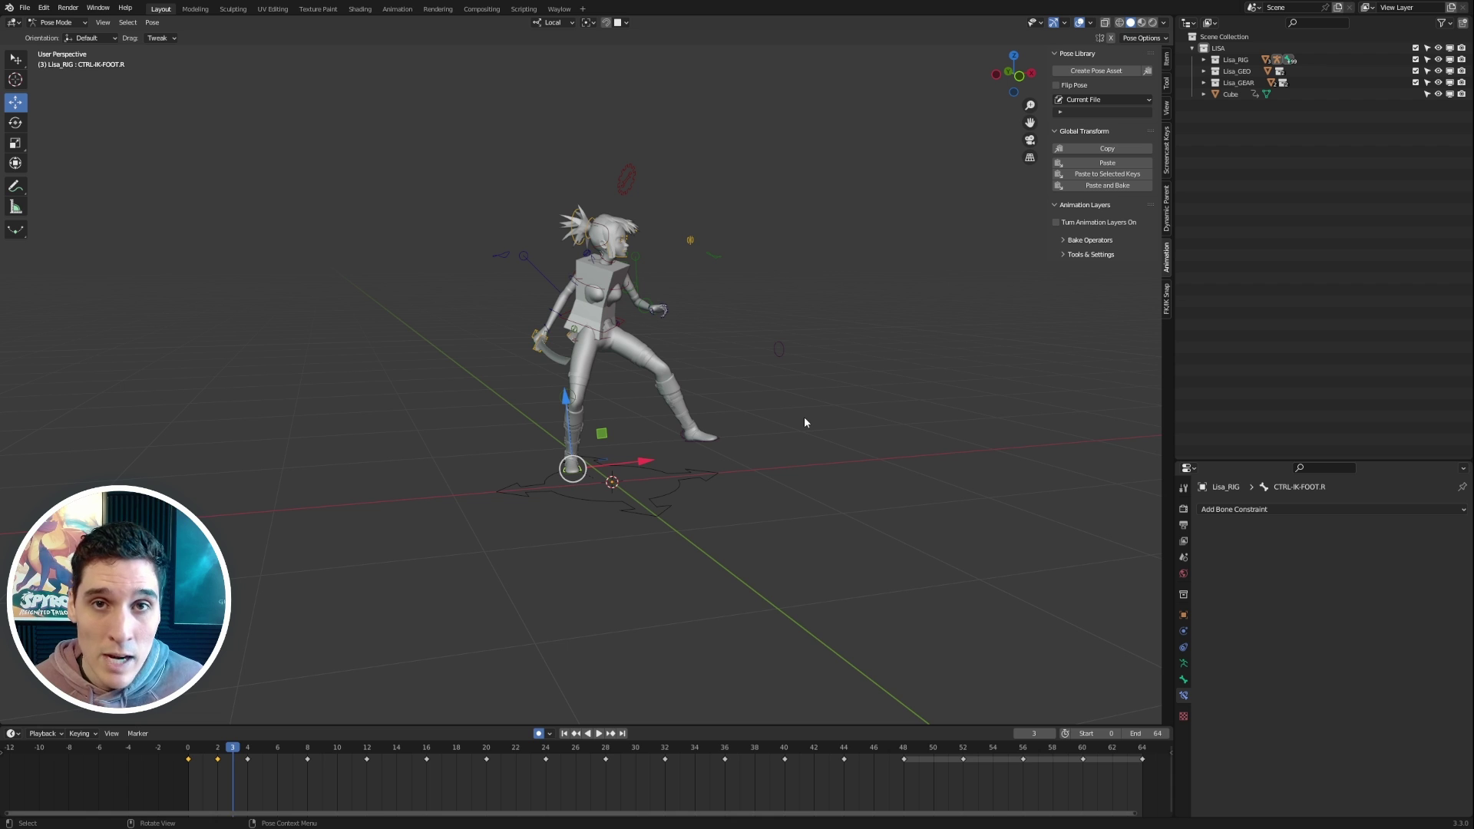
middle_drag(836, 418, 903, 395)
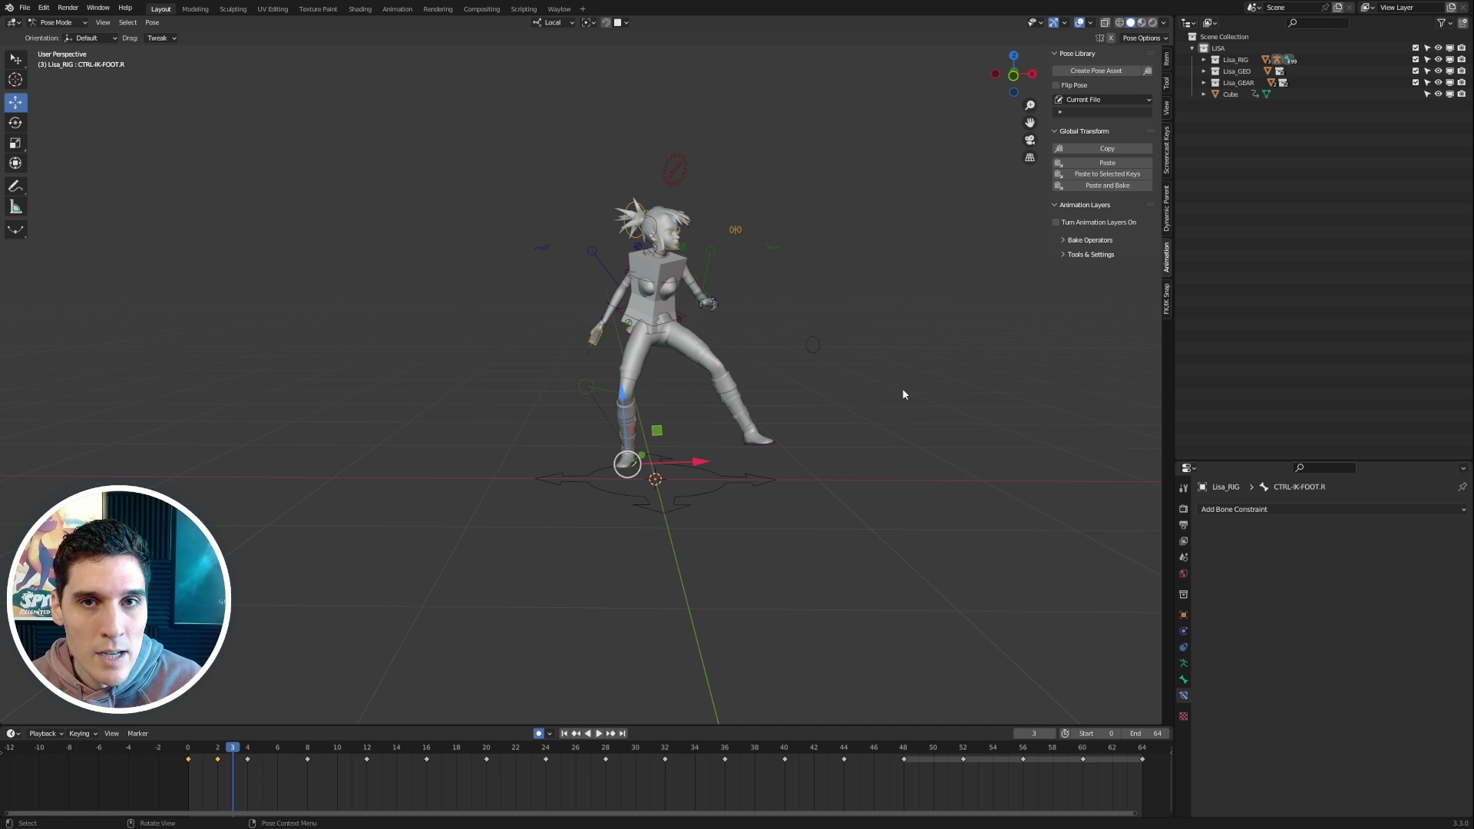
middle_drag(858, 381, 864, 377)
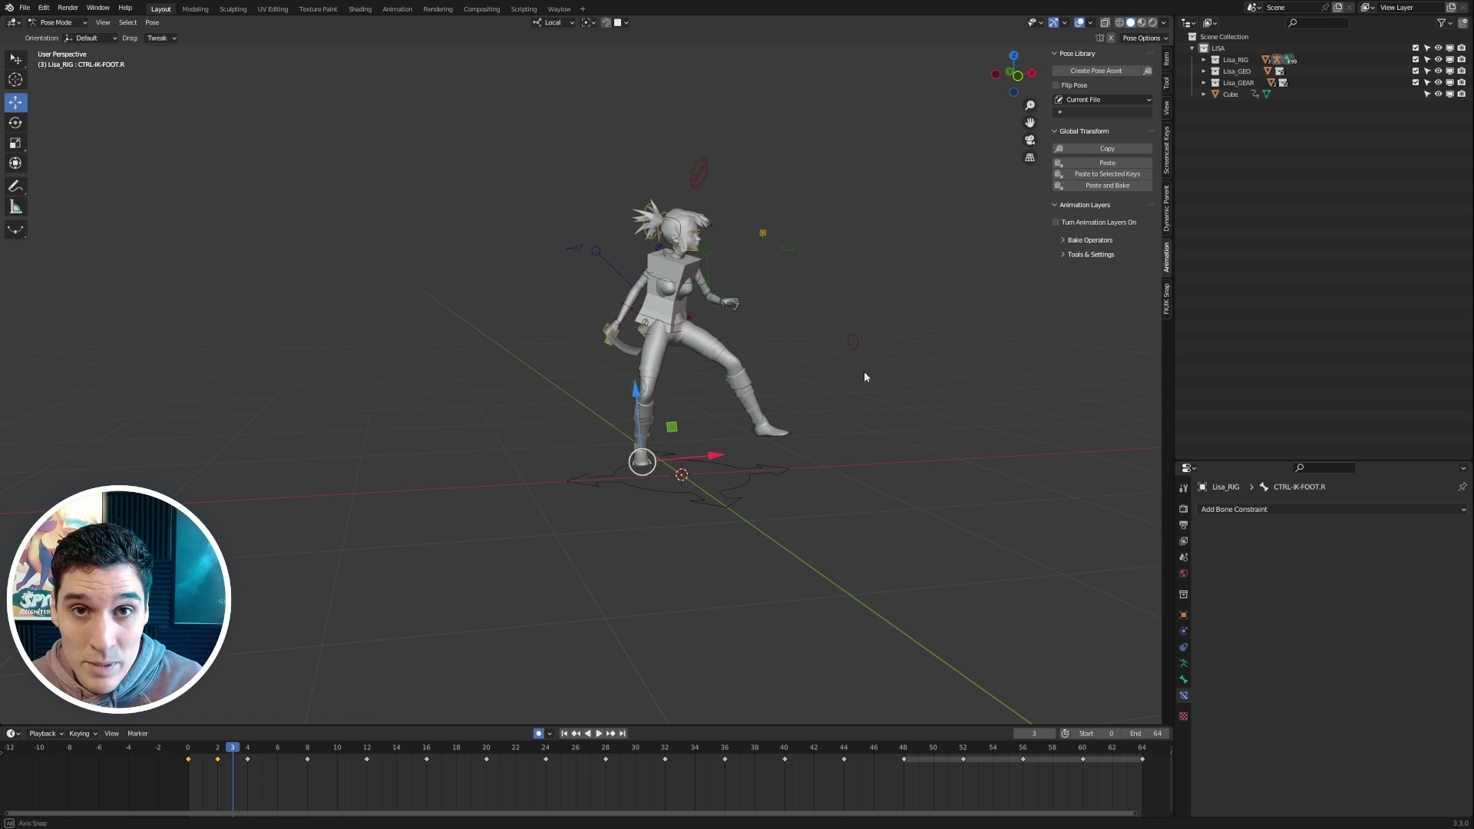